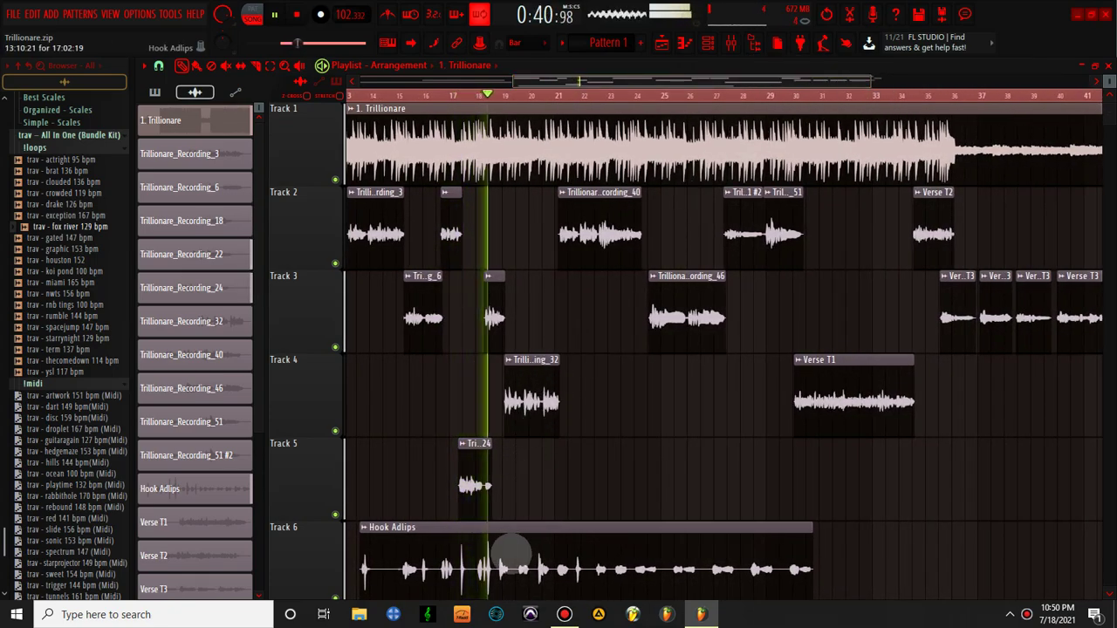
Check the Hook Adlips clip's channel settings and route the Hook mixer track to Insert 5 only
{"action": "double_click", "coordinate": [509, 546]}
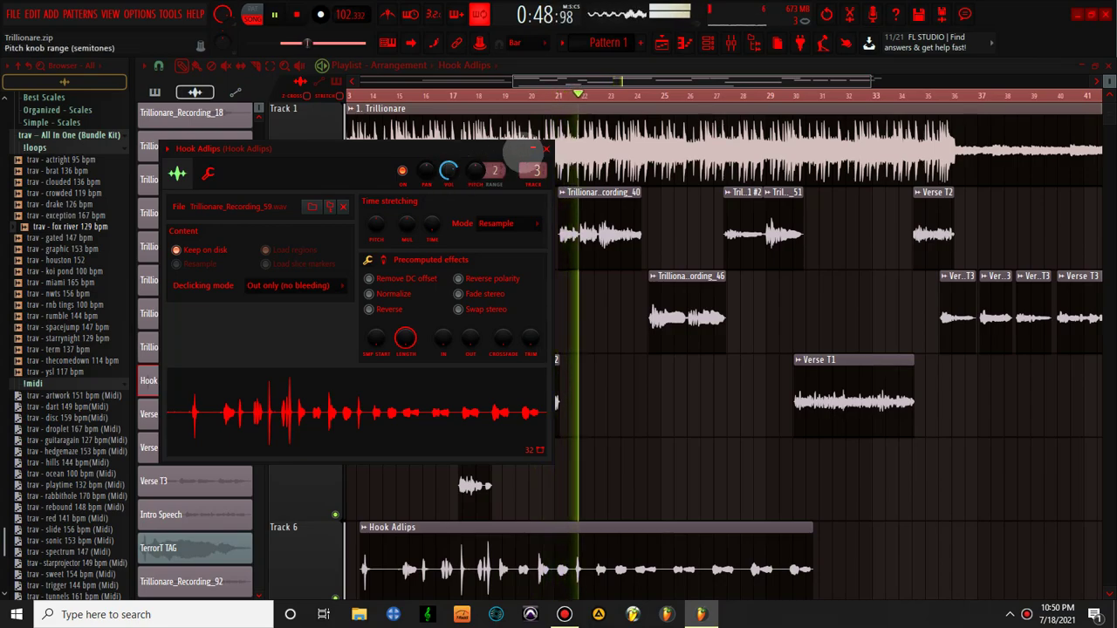
{"action": "left_click", "coordinate": [546, 148]}
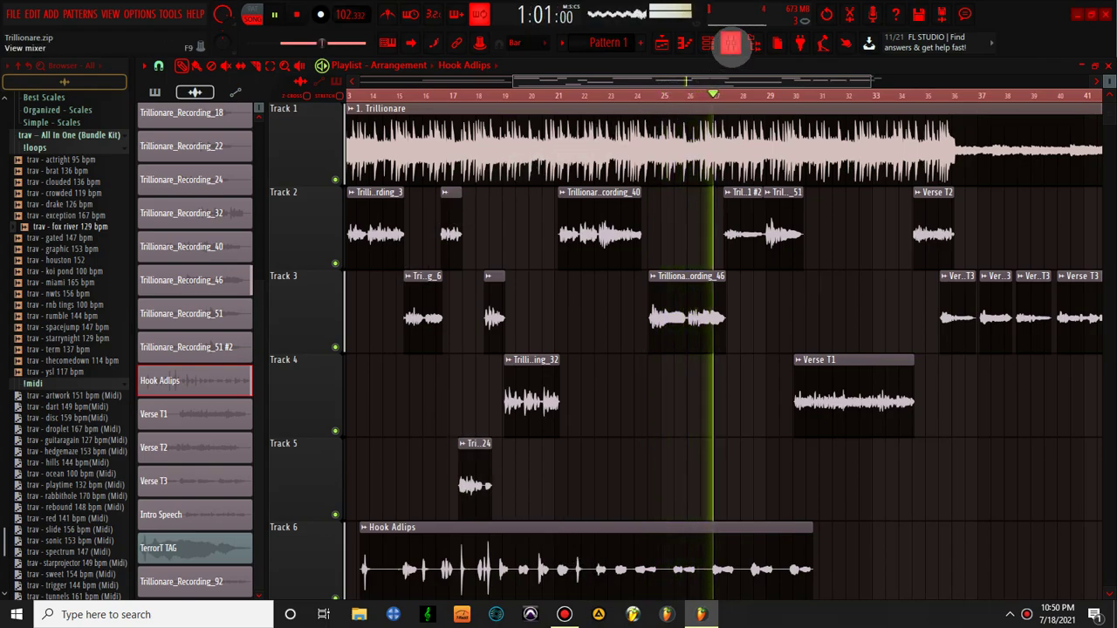
{"action": "left_click", "coordinate": [730, 44]}
{"action": "key", "text": "space"}
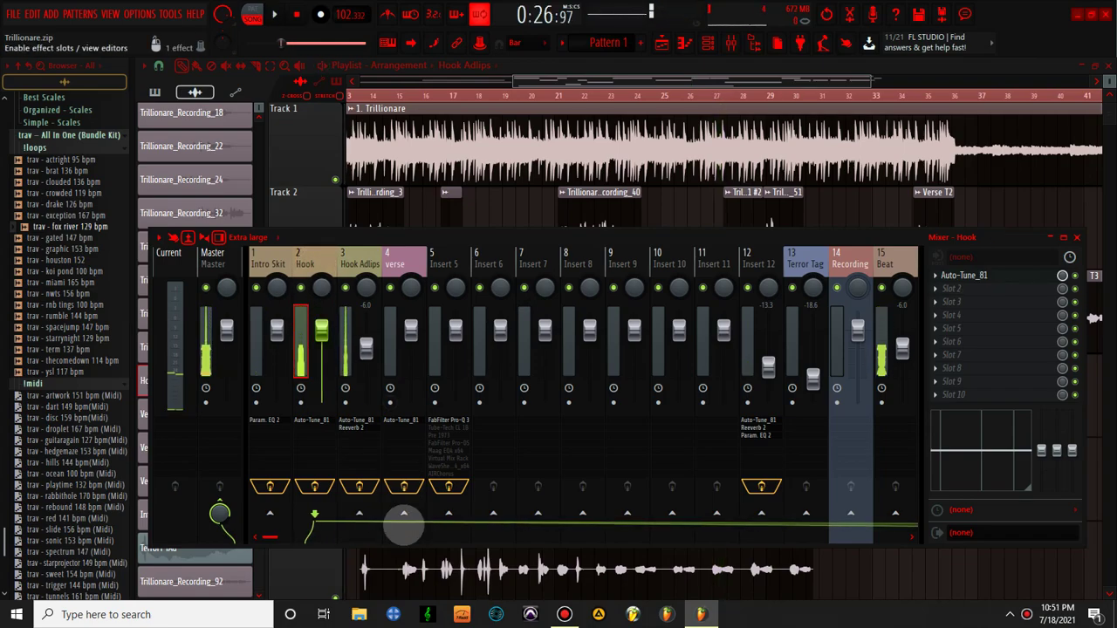
{"action": "right_click", "coordinate": [449, 513]}
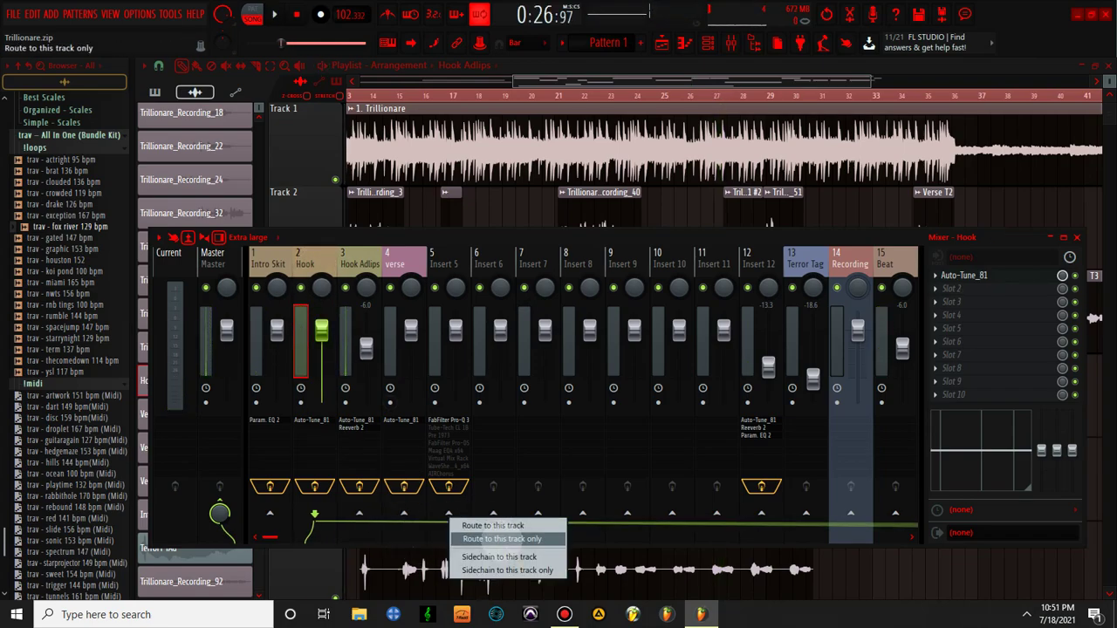
{"action": "left_click", "coordinate": [502, 538]}
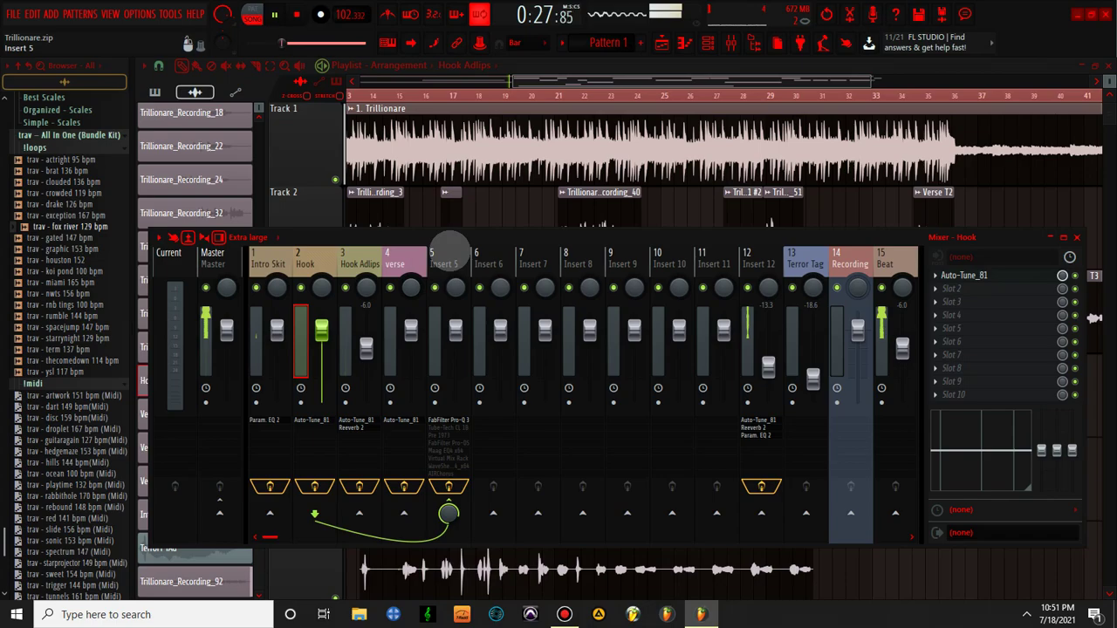
Load the Vocal preset in the FabFilter Pro-Q 3 equalizer on Insert 5
{"action": "left_click", "coordinate": [445, 251]}
{"action": "left_click", "coordinate": [1003, 273]}
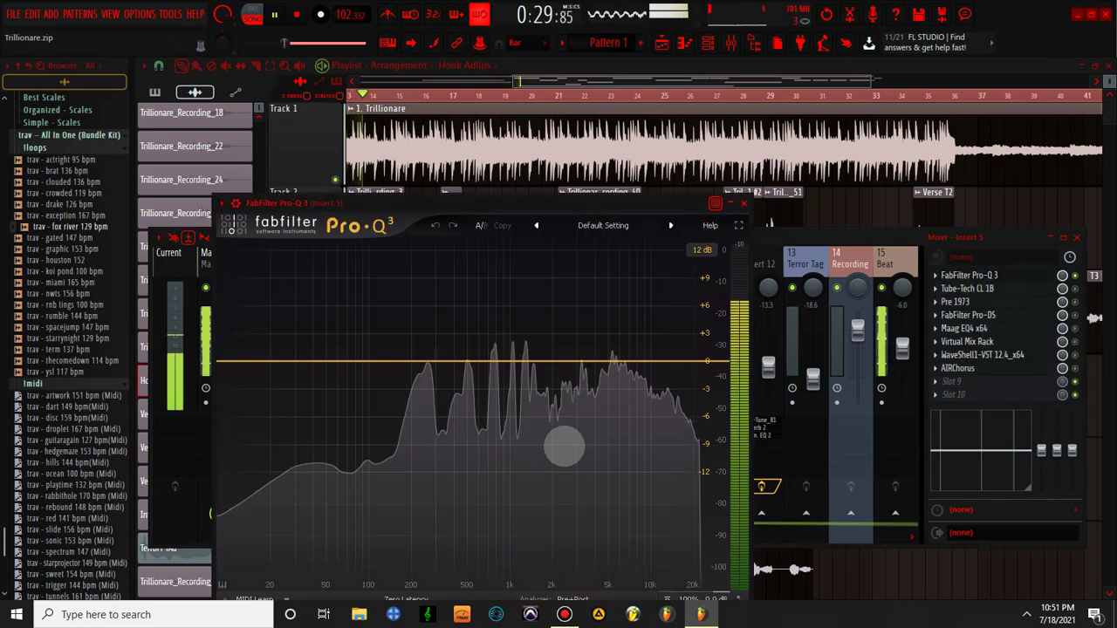
{"action": "left_click", "coordinate": [606, 224]}
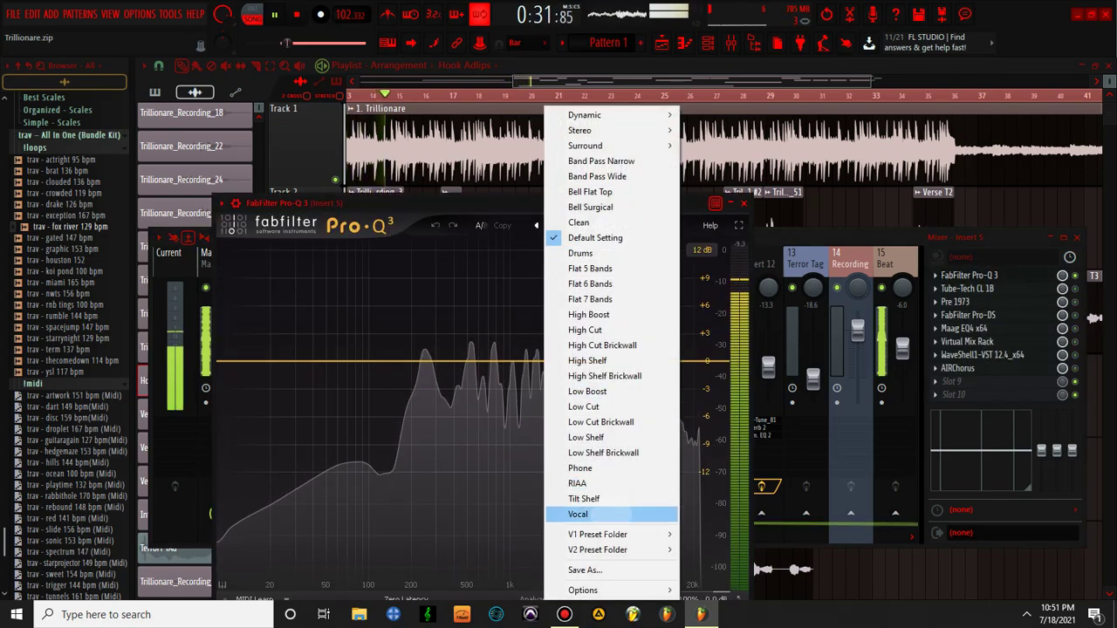
{"action": "left_click", "coordinate": [578, 513]}
Set the Pro-Q 3 low-cut band to 100 Hz with a 36 dB/oct slope and close the equalizer
{"action": "left_click", "coordinate": [294, 360]}
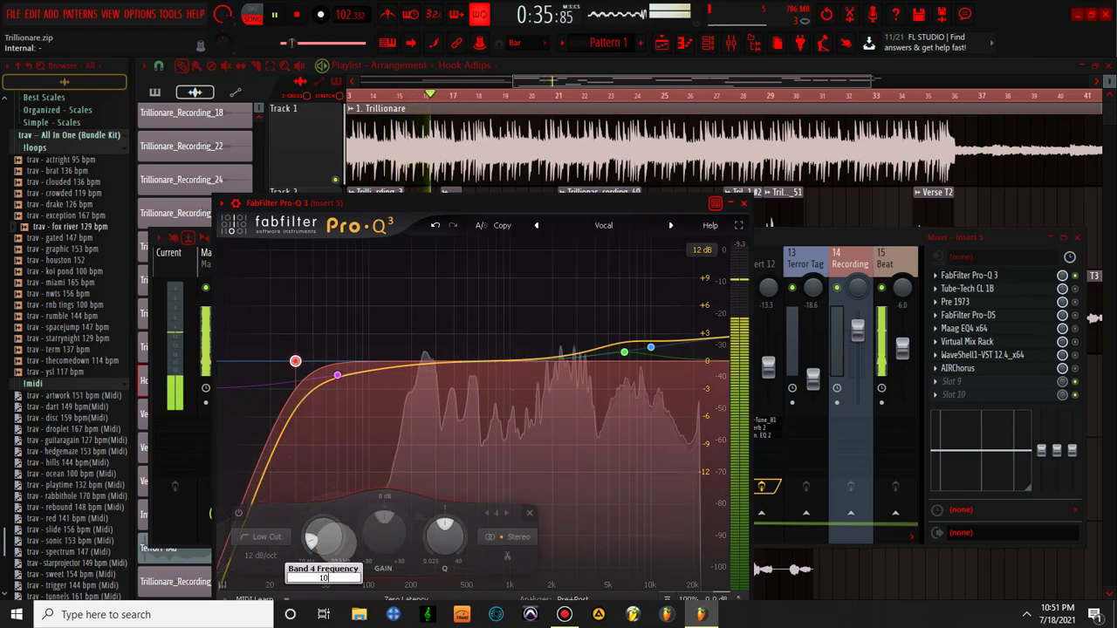
{"action": "type", "text": "100"}
{"action": "key", "text": "Return"}
{"action": "left_click", "coordinate": [260, 555]}
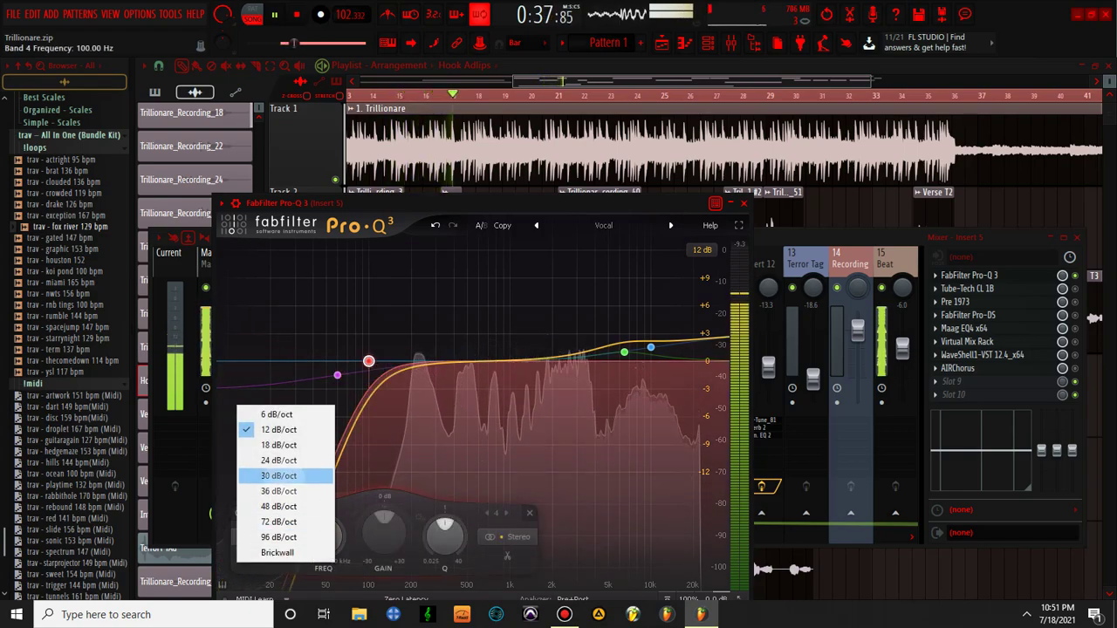
{"action": "left_click", "coordinate": [279, 490]}
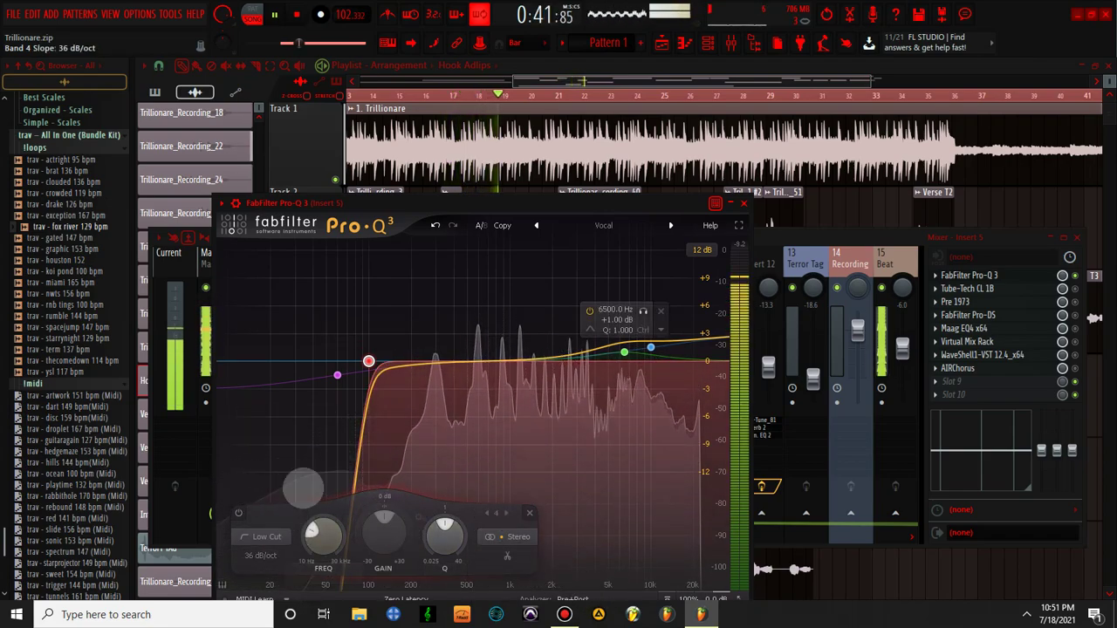
{"action": "left_click", "coordinate": [743, 204]}
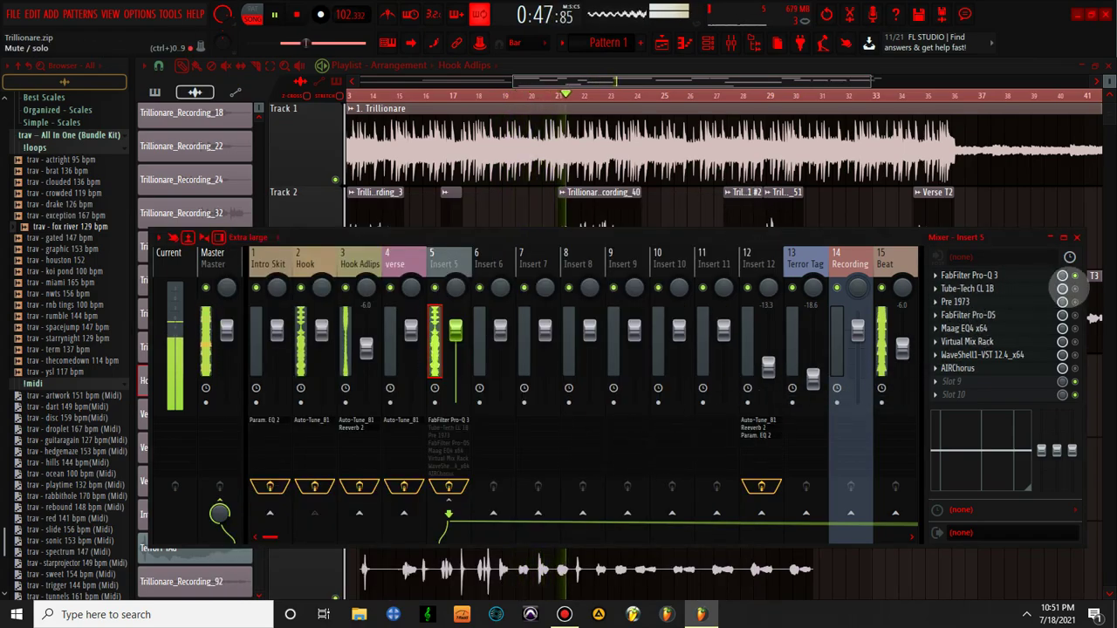
Load the Female Vocal 2 preset in the Tube-Tech CL 1B compressor on Insert 5 and close it
{"action": "left_click", "coordinate": [967, 288]}
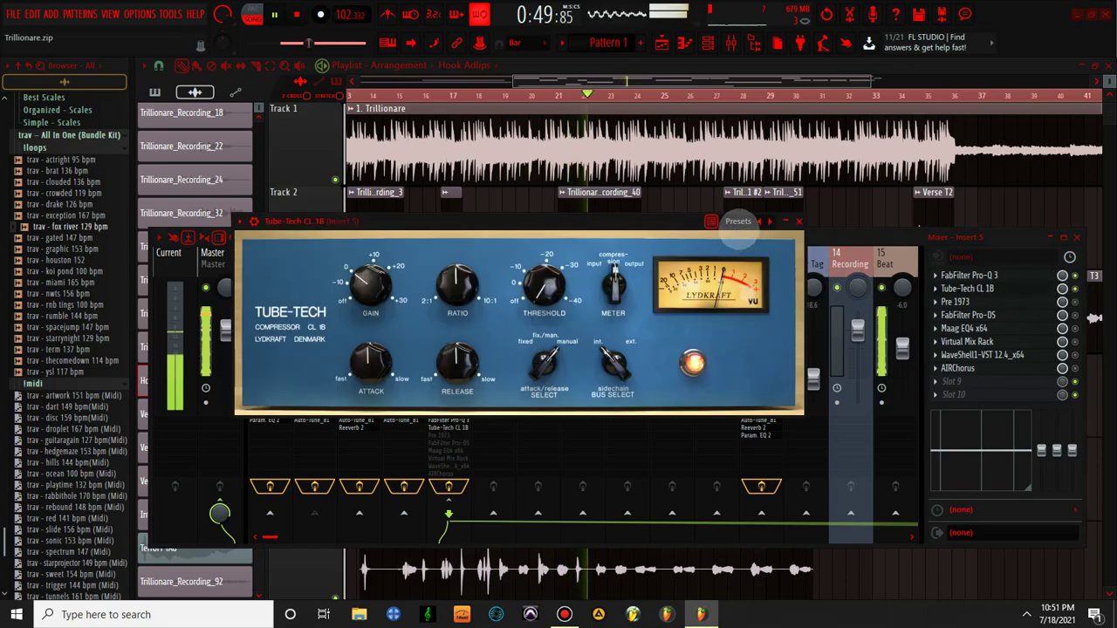
{"action": "left_click", "coordinate": [738, 220]}
{"action": "left_click", "coordinate": [779, 386]}
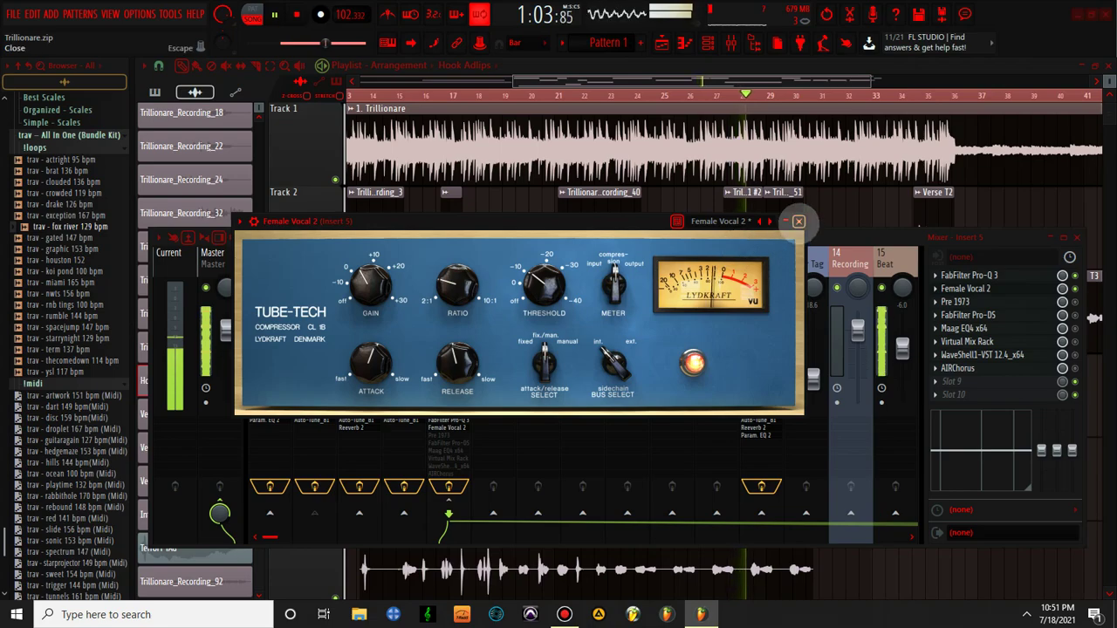
{"action": "left_click", "coordinate": [798, 220]}
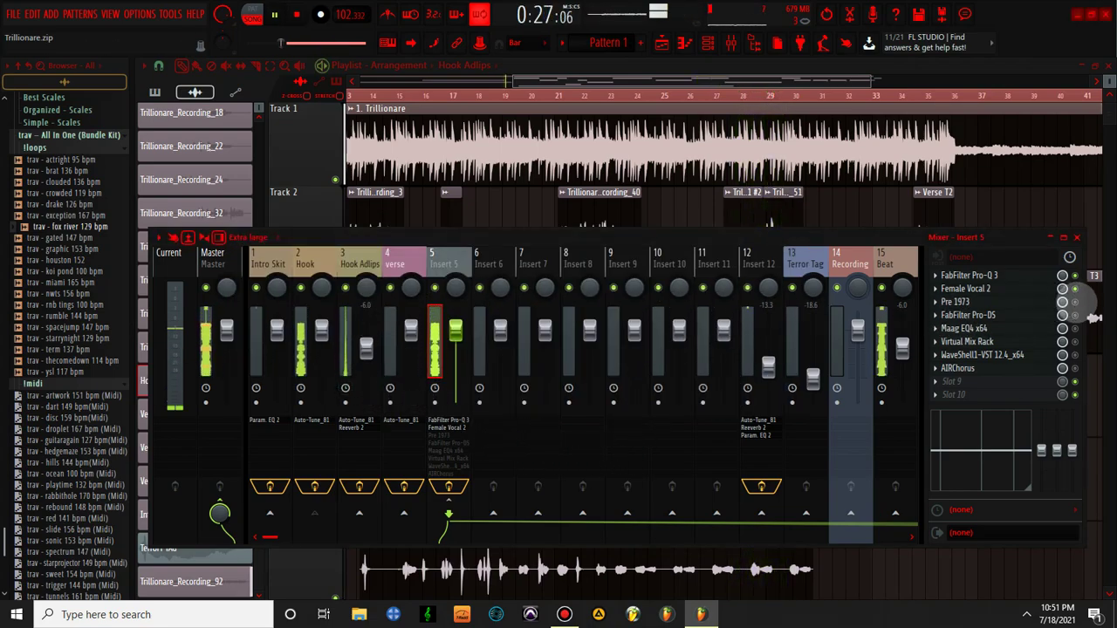
Load the Male Vocal preset in the Pre 1973 preamp on Insert 5 and close it
{"action": "left_click", "coordinate": [1016, 302]}
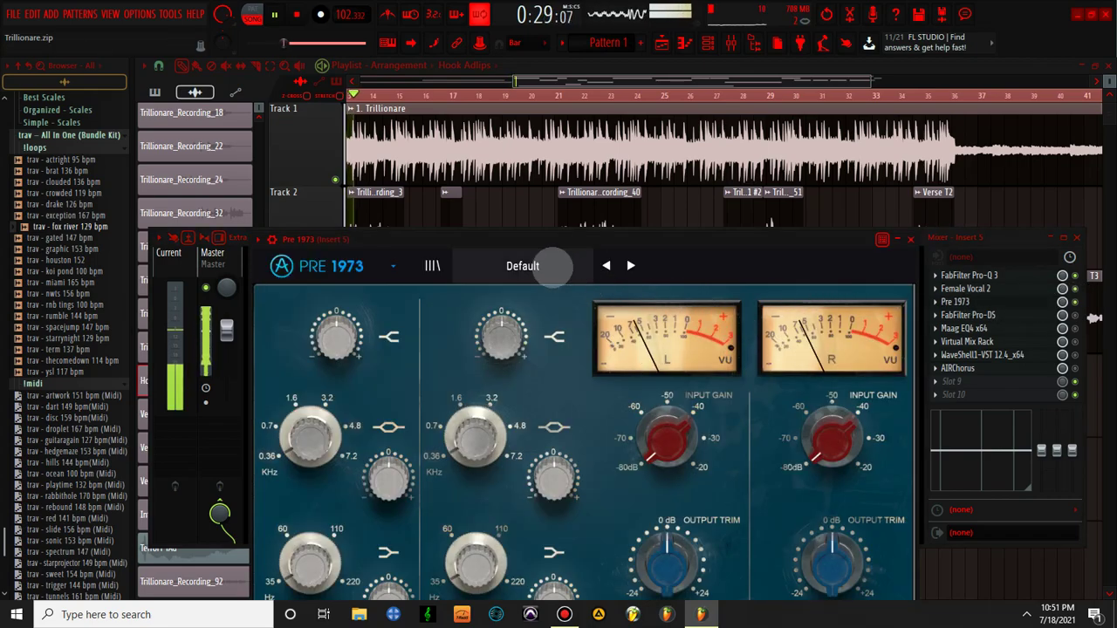
{"action": "left_click", "coordinate": [547, 266]}
{"action": "left_click", "coordinate": [711, 305]}
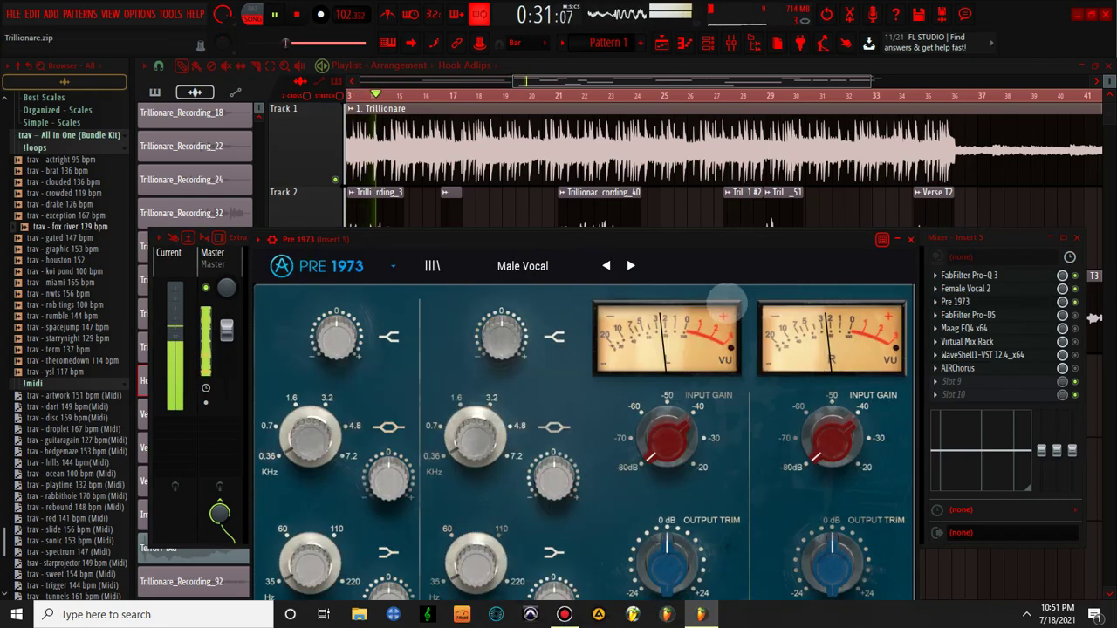
{"action": "left_click_drag", "start_coordinate": [705, 239], "coordinate": [707, 110]}
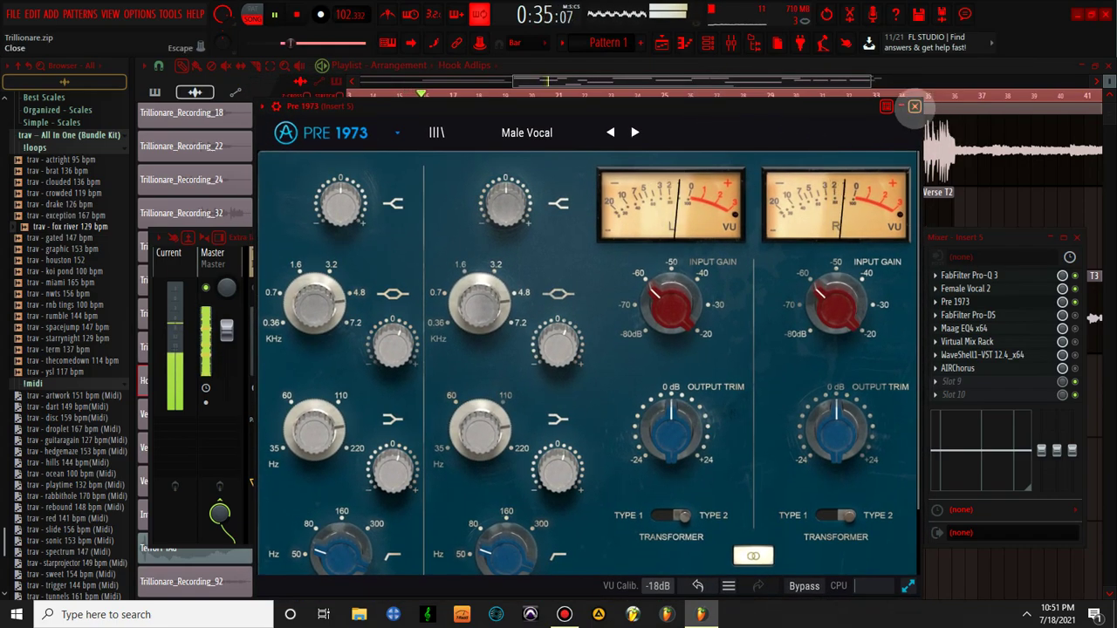
{"action": "left_click", "coordinate": [938, 118]}
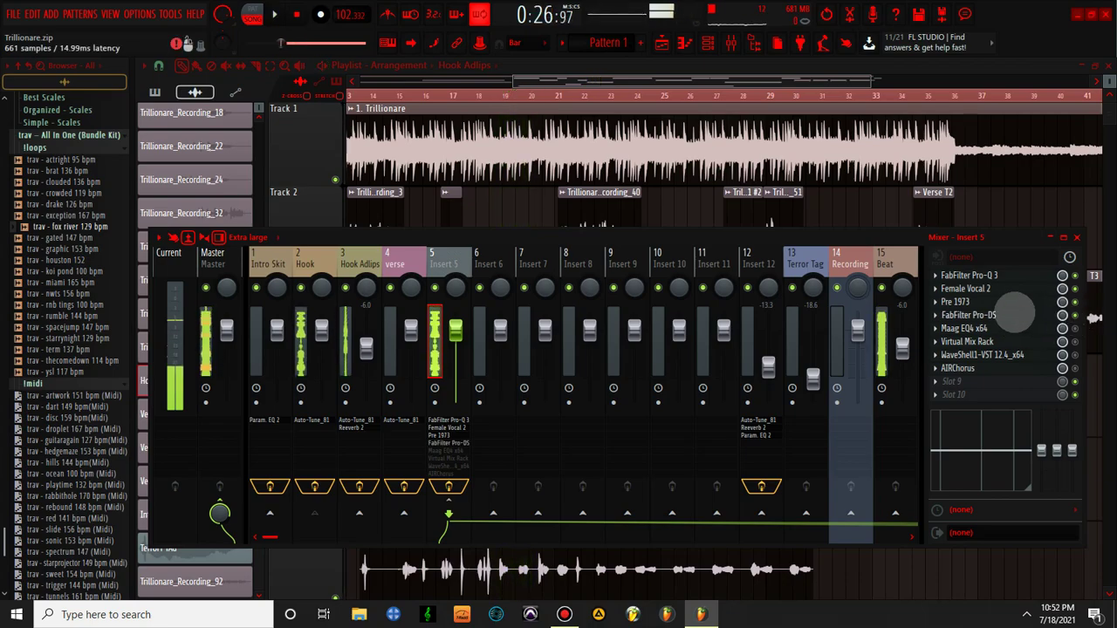
Load the Single Vocal preset Male Wide Band in the FabFilter Pro-DS de-esser and close it
{"action": "left_click", "coordinate": [960, 315]}
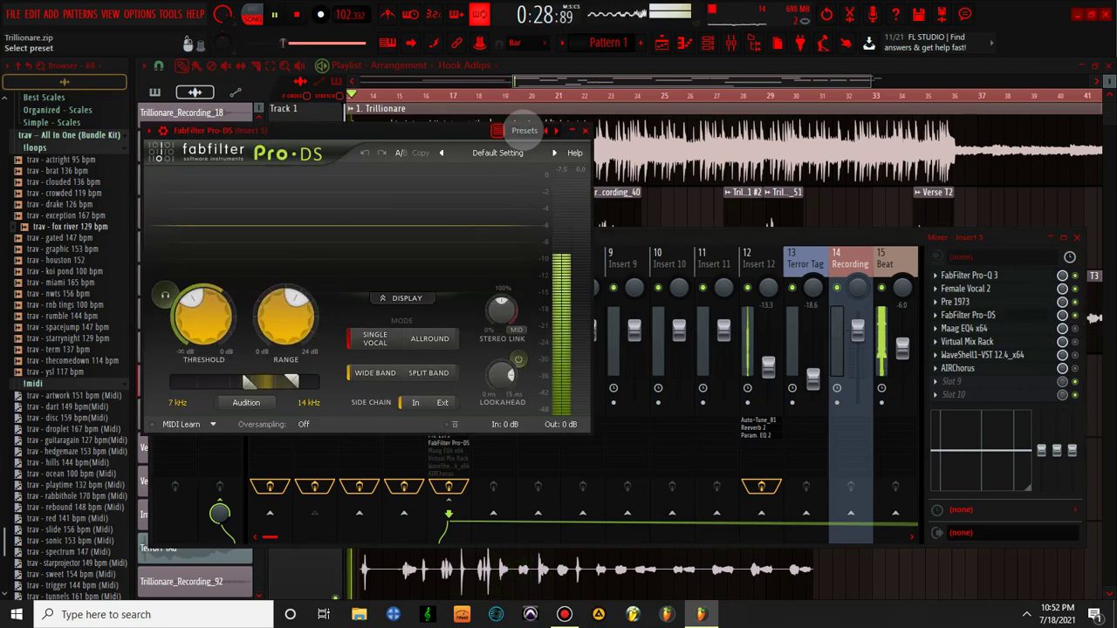
{"action": "left_click", "coordinate": [525, 130]}
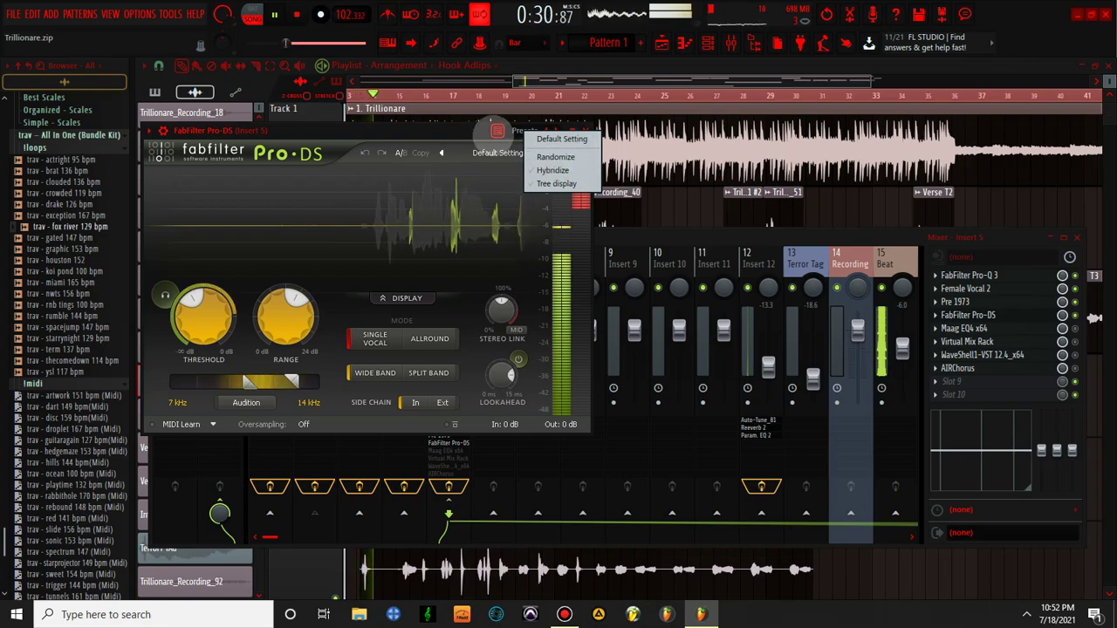
{"action": "left_click", "coordinate": [499, 153]}
{"action": "left_click", "coordinate": [498, 152]}
{"action": "mouse_move", "coordinate": [506, 184]}
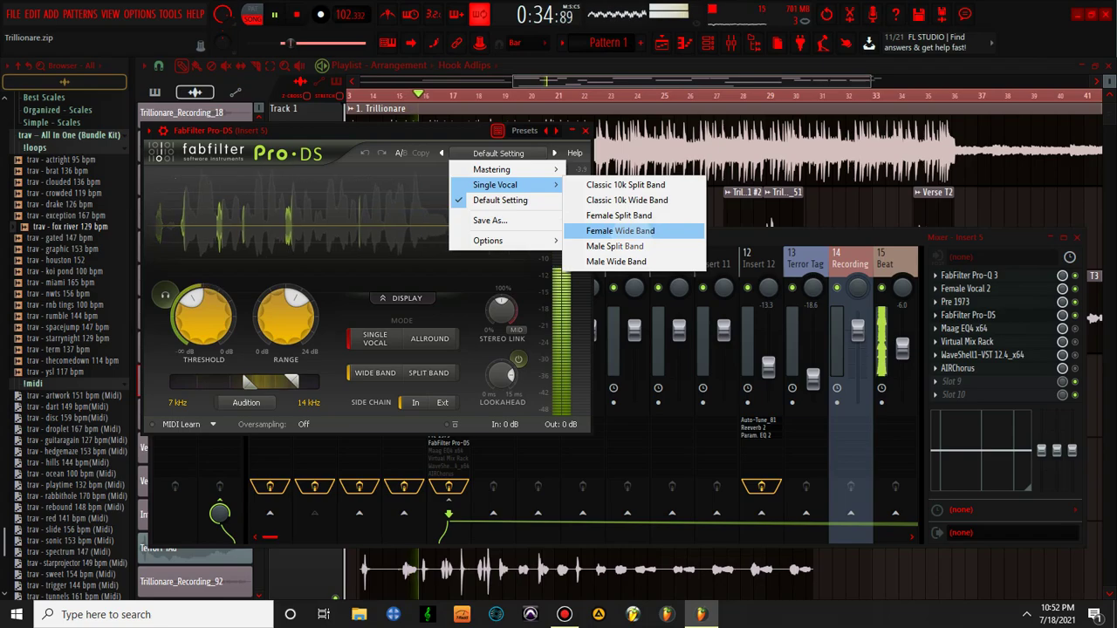
{"action": "left_click", "coordinate": [616, 261]}
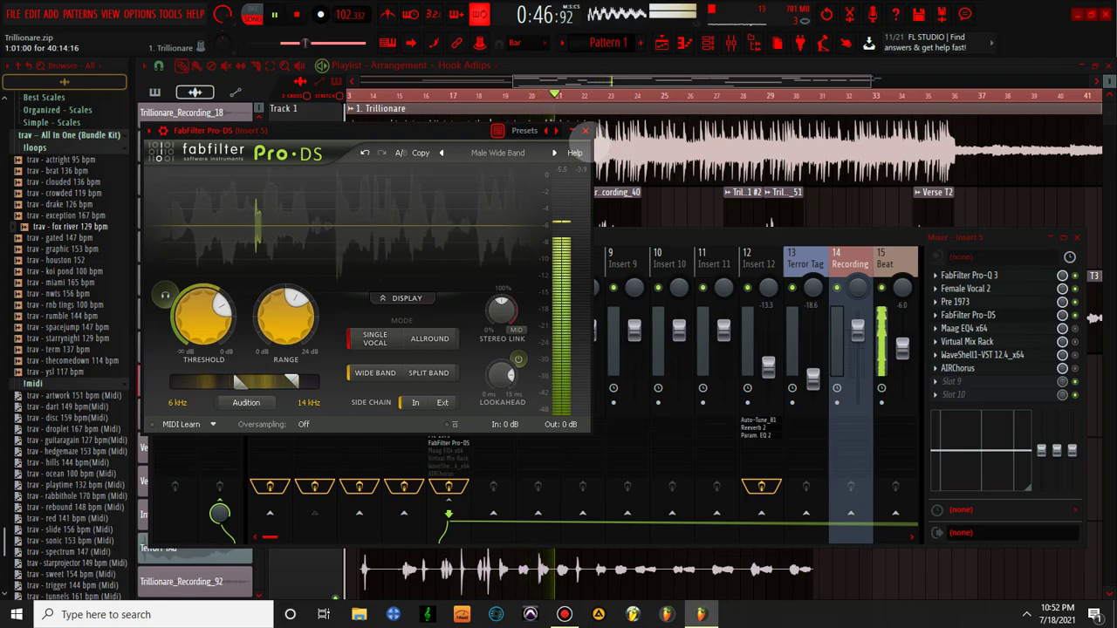
{"action": "left_click", "coordinate": [584, 130]}
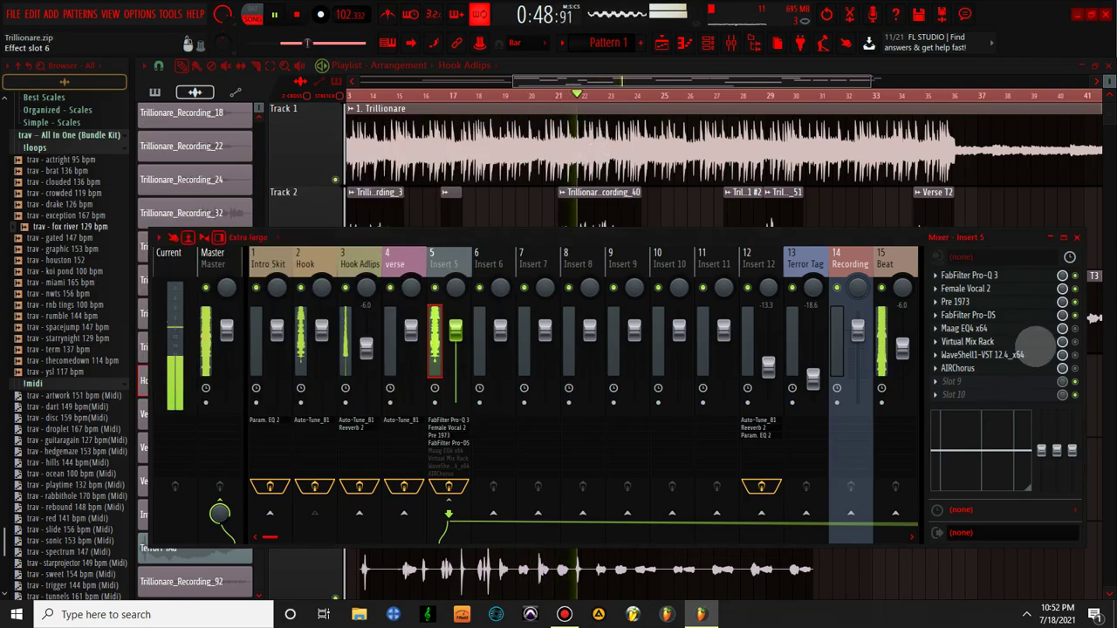
Move Virtual Mix Rack up one slot in Insert 5's effect chain, above Maag EQ4 x64
{"action": "left_click", "coordinate": [935, 341]}
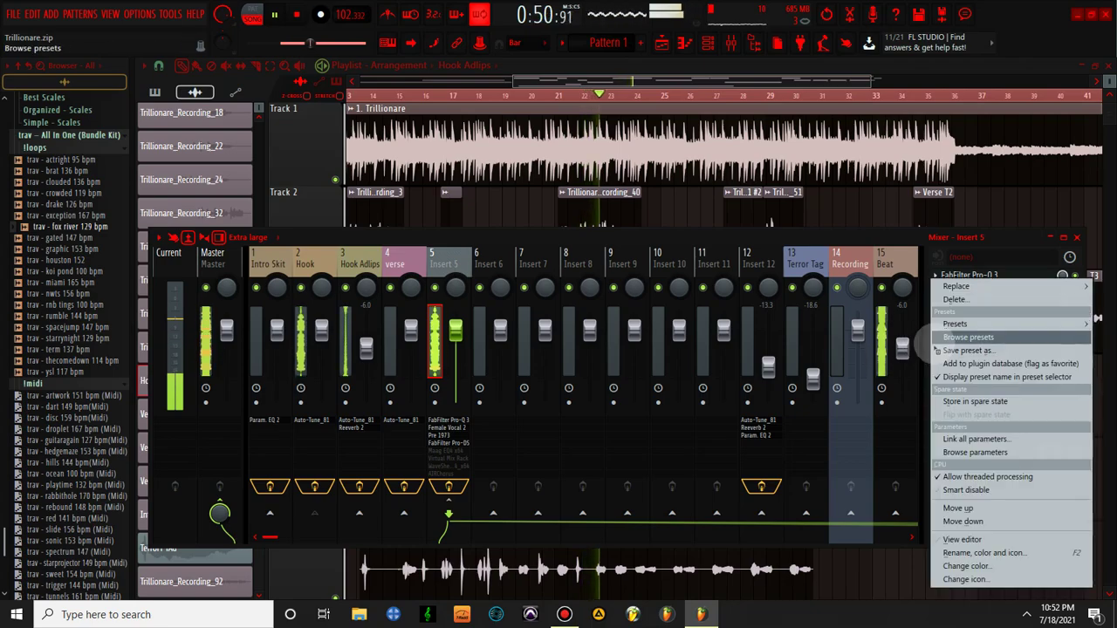
{"action": "left_click", "coordinate": [978, 506]}
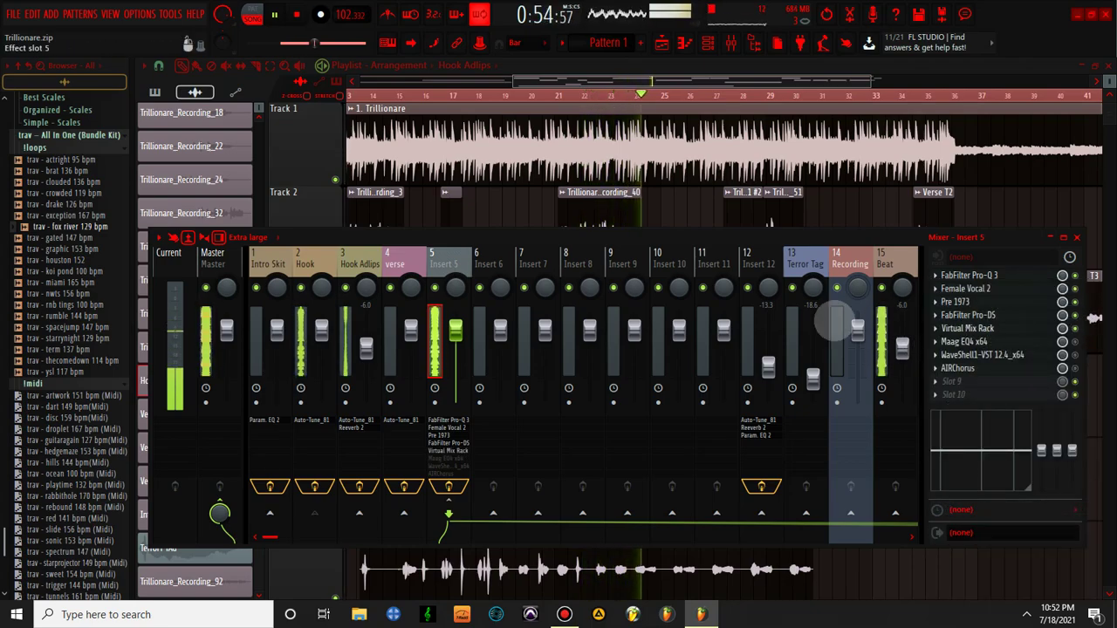
Add a Classic Tubes microphone module at the start of the Virtual Mix Rack chain and switch its mic to FG-800
{"action": "left_click", "coordinate": [967, 328]}
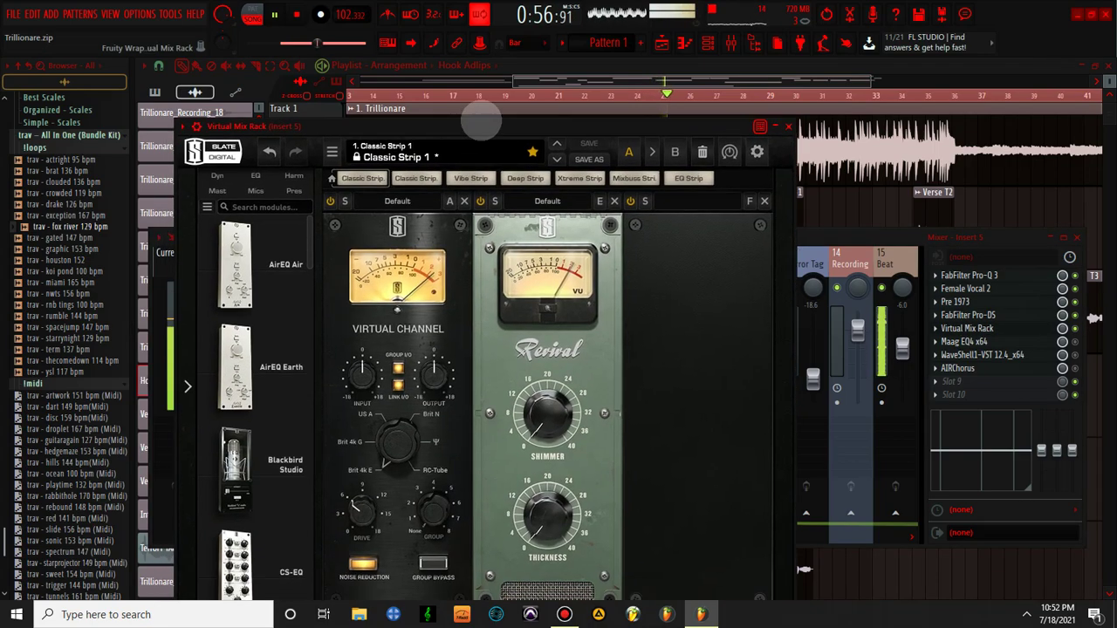
{"action": "left_click_drag", "start_coordinate": [480, 126], "coordinate": [516, 62]}
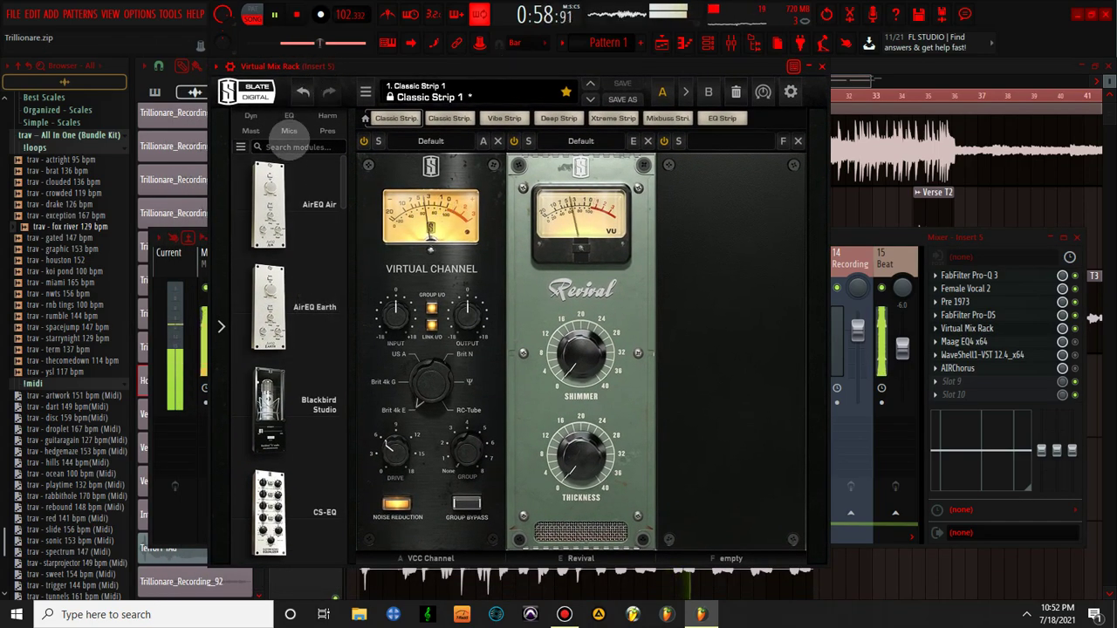
{"action": "left_click", "coordinate": [289, 130]}
{"action": "left_click_drag", "start_coordinate": [314, 397], "coordinate": [415, 338]}
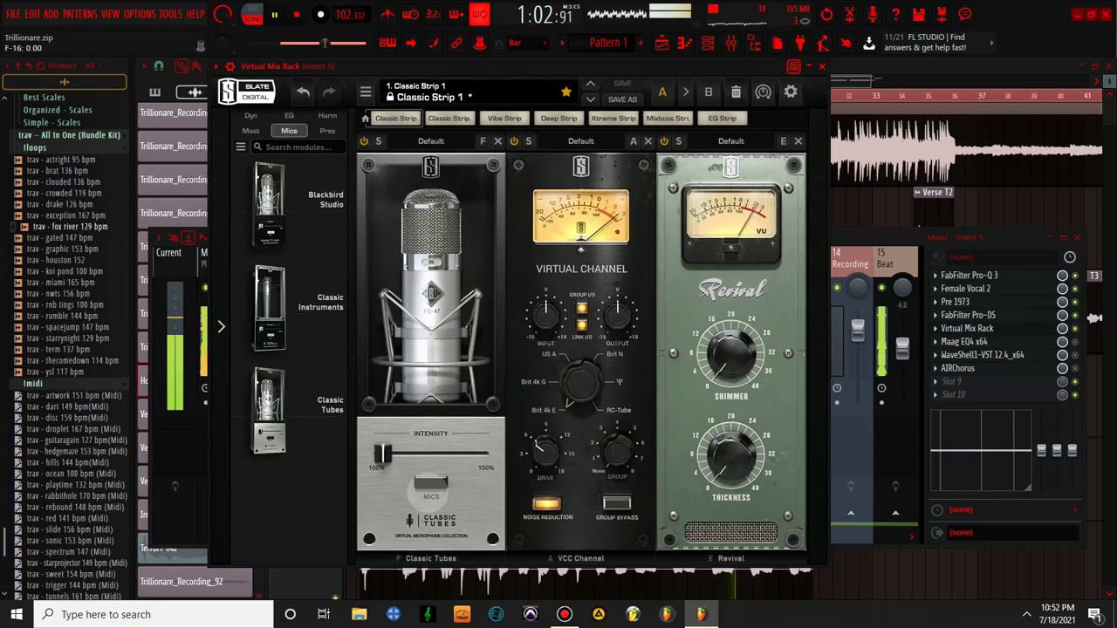
{"action": "left_click", "coordinate": [434, 480]}
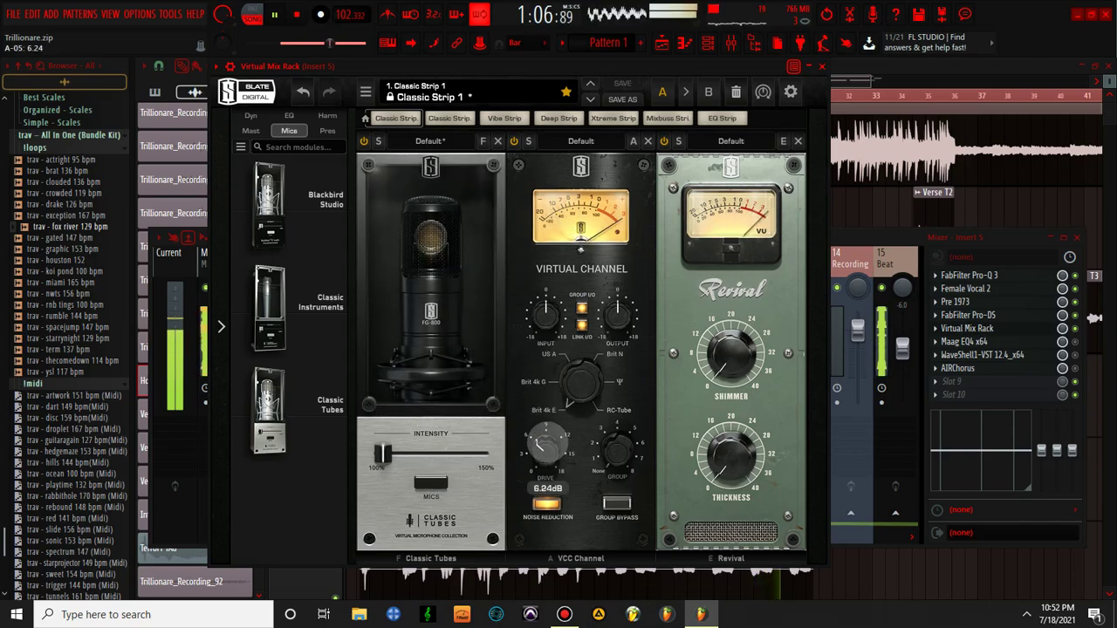
Set the Virtual Channel console type to US A and insert an FG-73 module before Revival with Virtual Drive at about 40
{"action": "left_click_drag", "start_coordinate": [572, 381], "coordinate": [567, 358]}
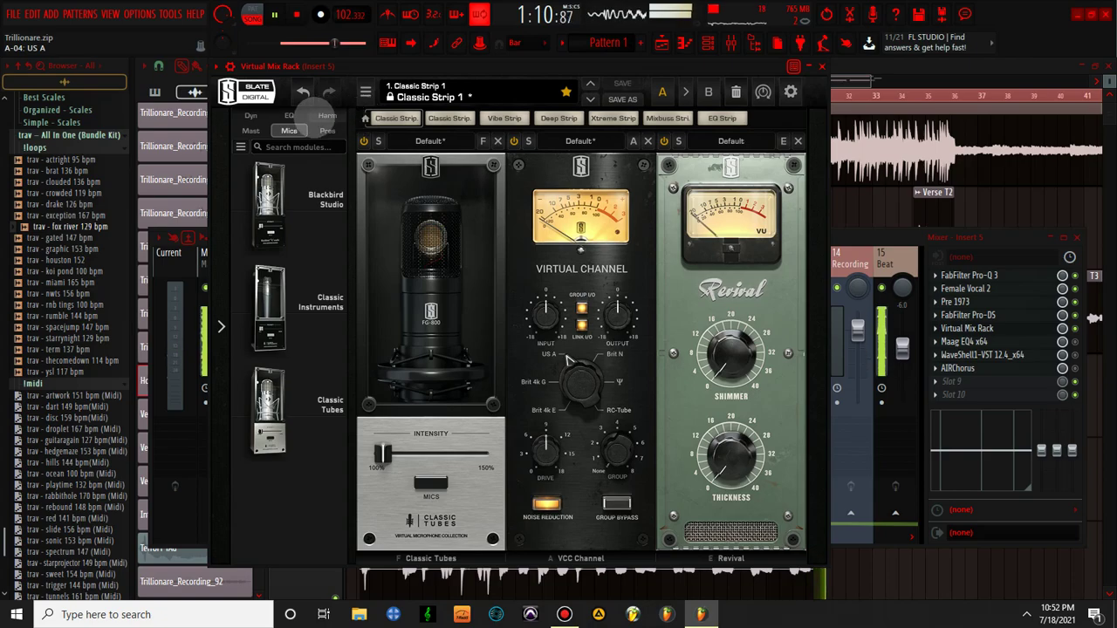
{"action": "left_click", "coordinate": [327, 115]}
{"action": "left_click_drag", "start_coordinate": [269, 203], "coordinate": [698, 288]}
{"action": "left_click_drag", "start_coordinate": [776, 298], "coordinate": [729, 253]}
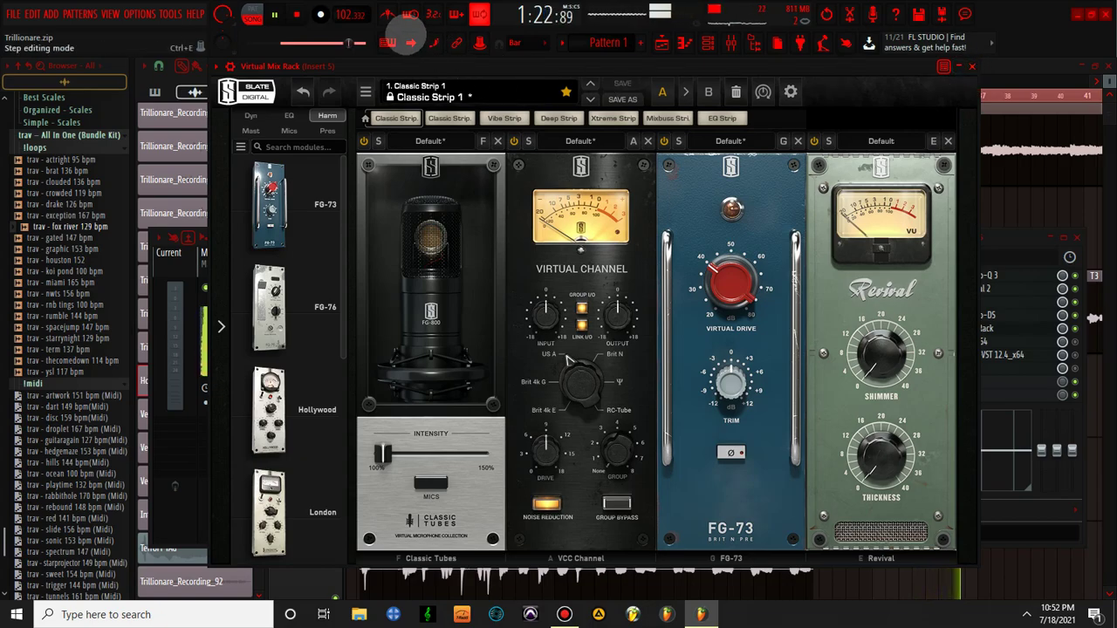
{"action": "left_click", "coordinate": [295, 19]}
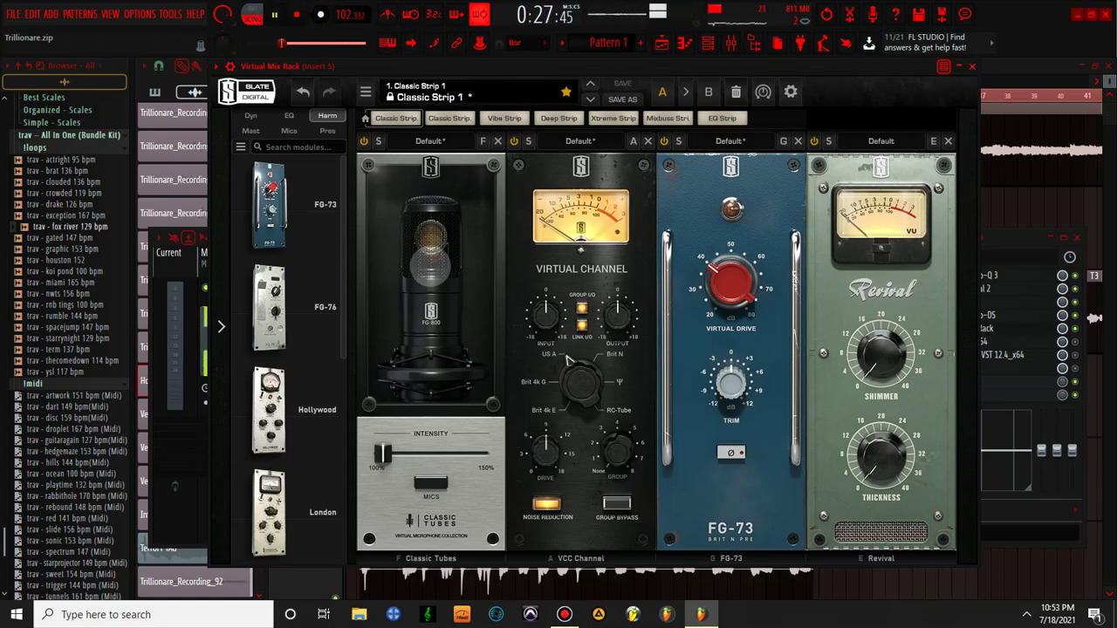
{"action": "left_click", "coordinate": [971, 67]}
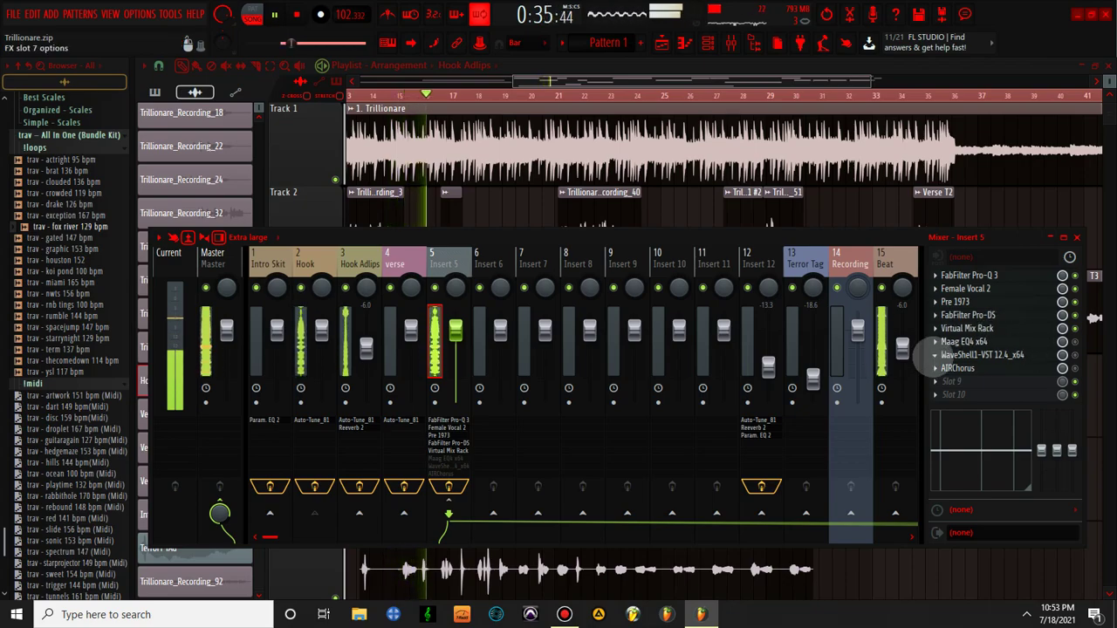
Move WaveShell1-VST 12.4_x64 up one slot in Insert 5's effect chain, above Maag EQ4 x64
{"action": "left_click", "coordinate": [937, 353]}
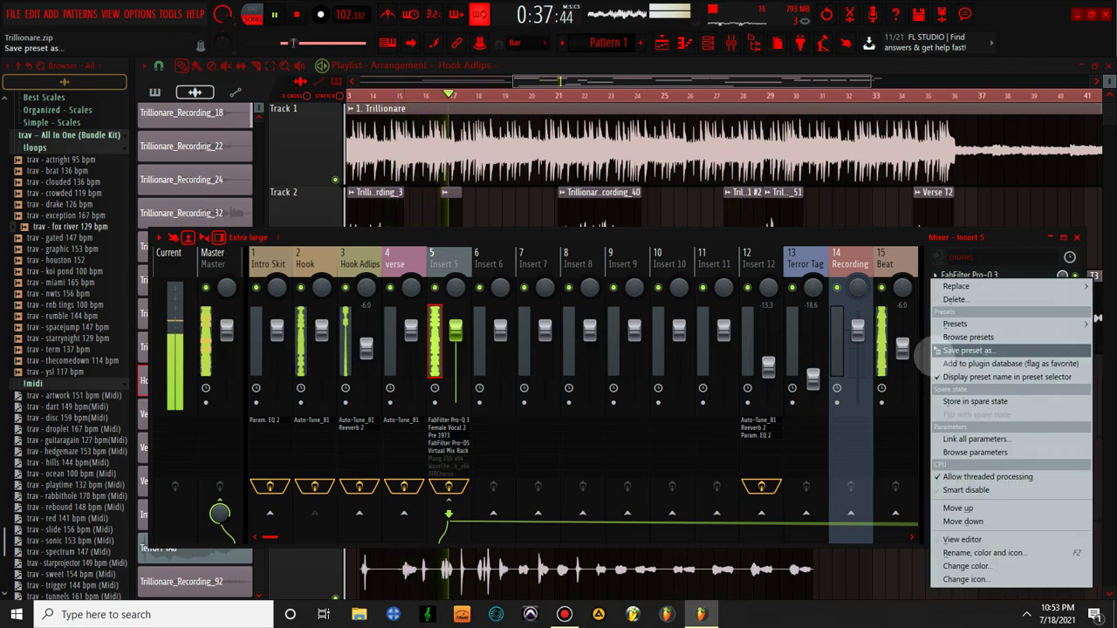
{"action": "left_click", "coordinate": [959, 489]}
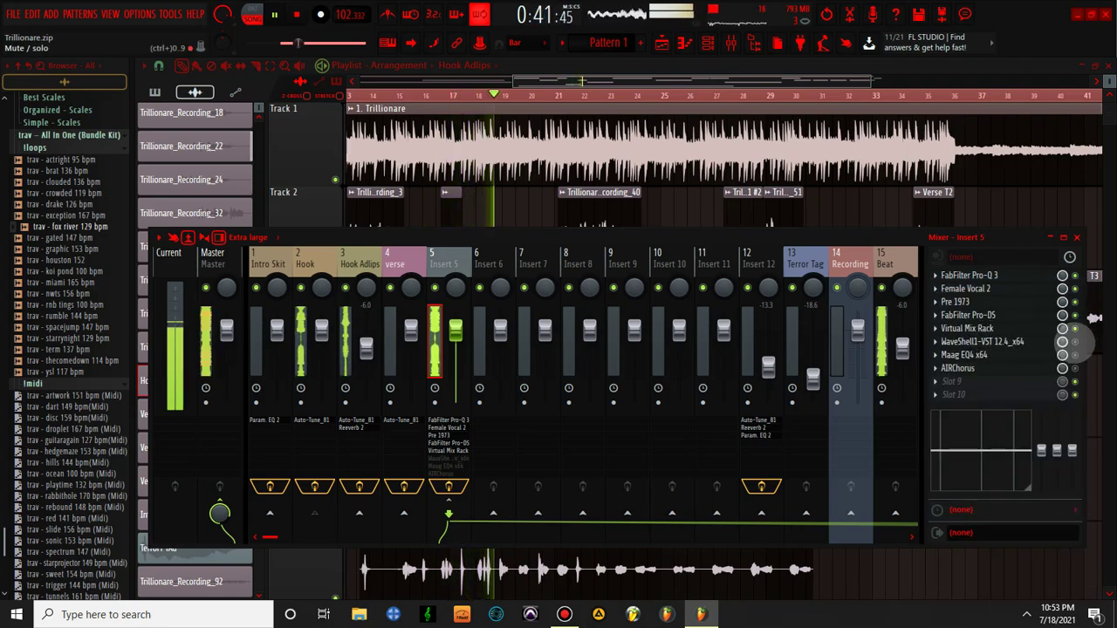
Add a C1 gate to the first slot of the WaveShell StudioRack on Insert 5
{"action": "left_click", "coordinate": [981, 341]}
{"action": "left_click", "coordinate": [259, 330]}
{"action": "type", "text": "C1"}
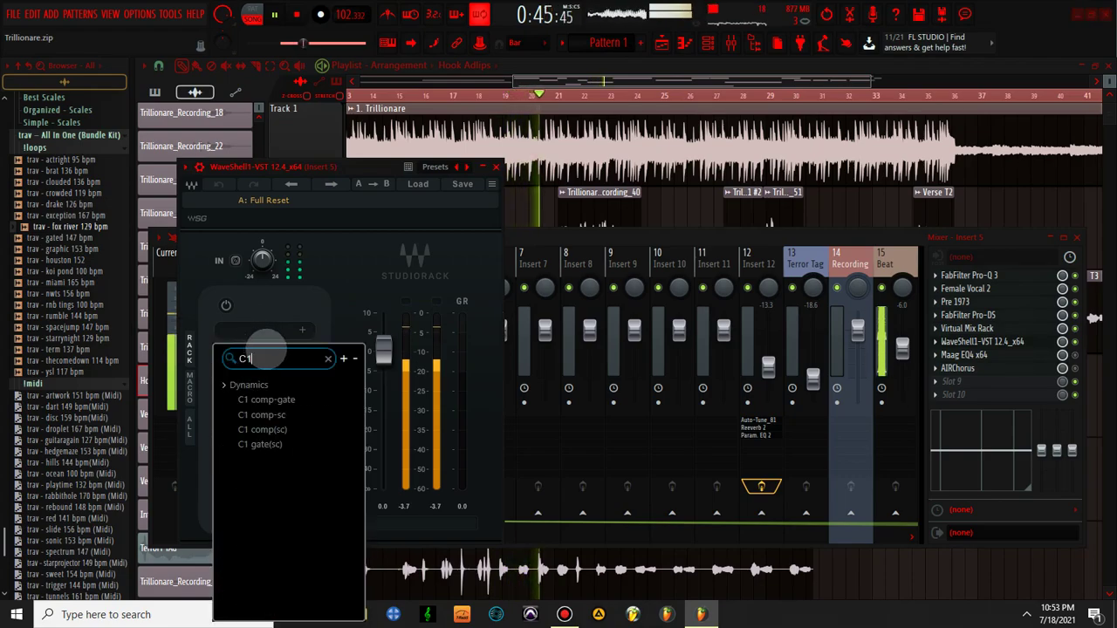
{"action": "left_click", "coordinate": [296, 444]}
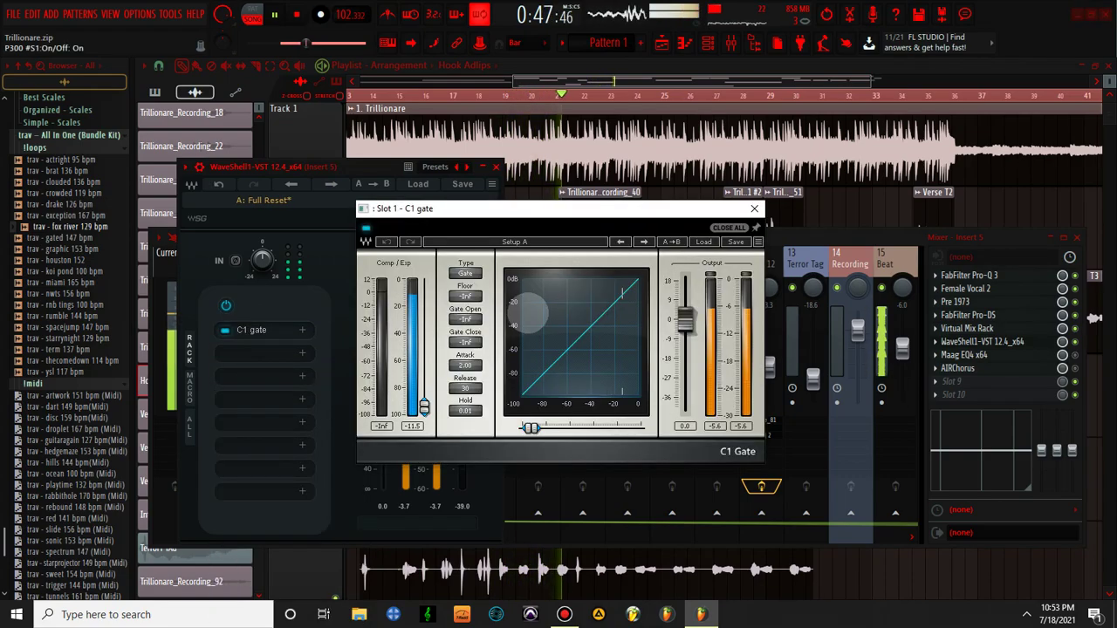
Load the Classic gate preset in the C1 gate and set both Gate Open and Gate Close to -63.0 dB
{"action": "left_click", "coordinate": [704, 242]}
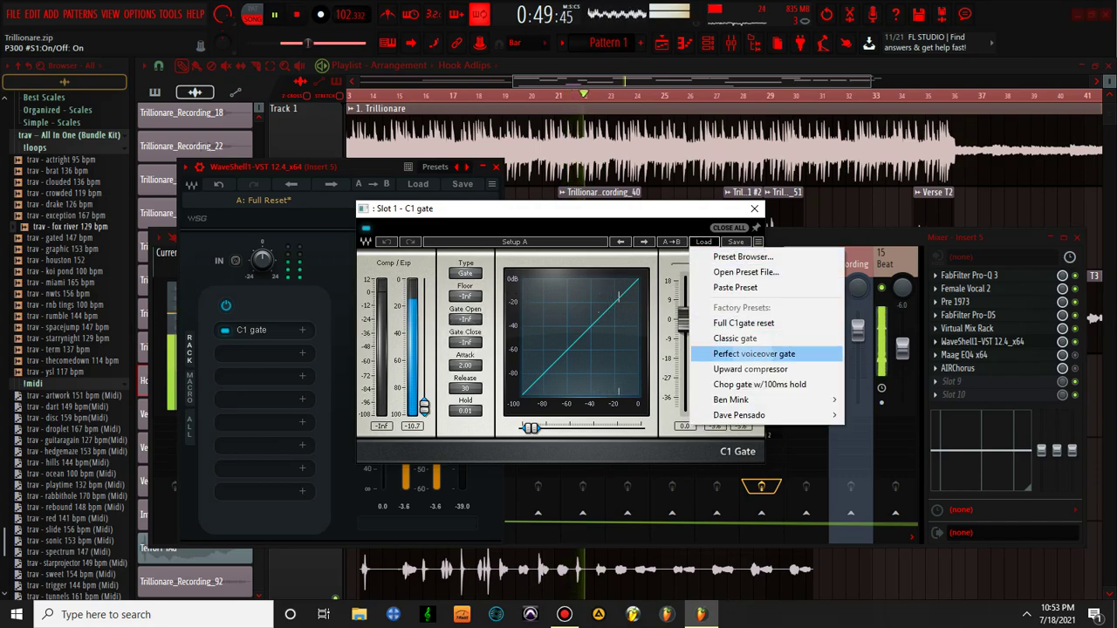
{"action": "left_click", "coordinate": [735, 336]}
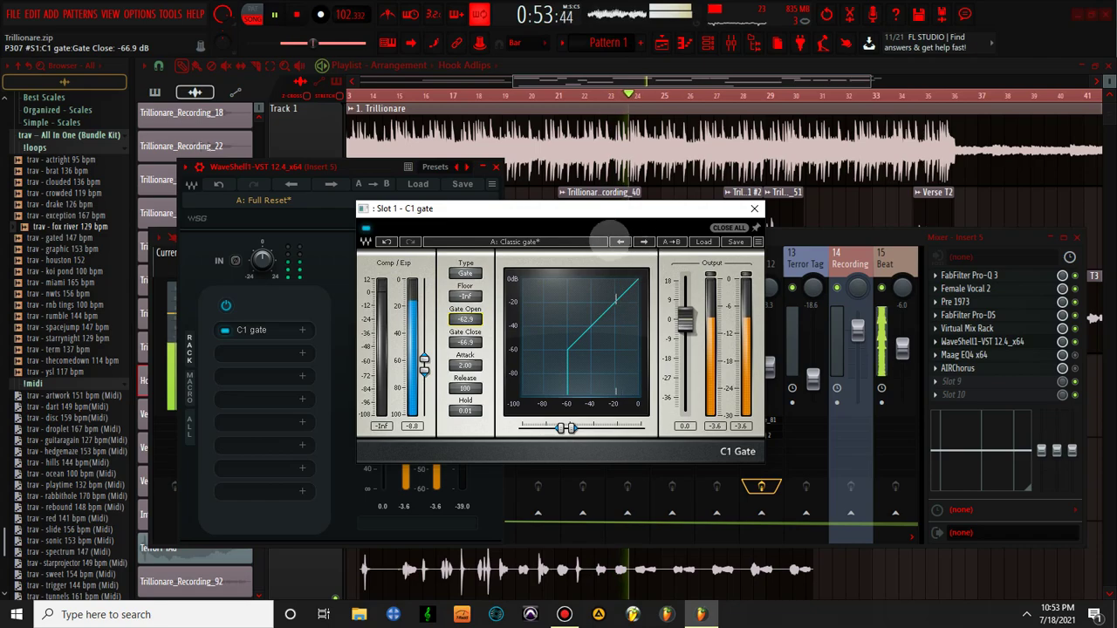
{"action": "left_click_drag", "start_coordinate": [465, 320], "coordinate": [465, 322]}
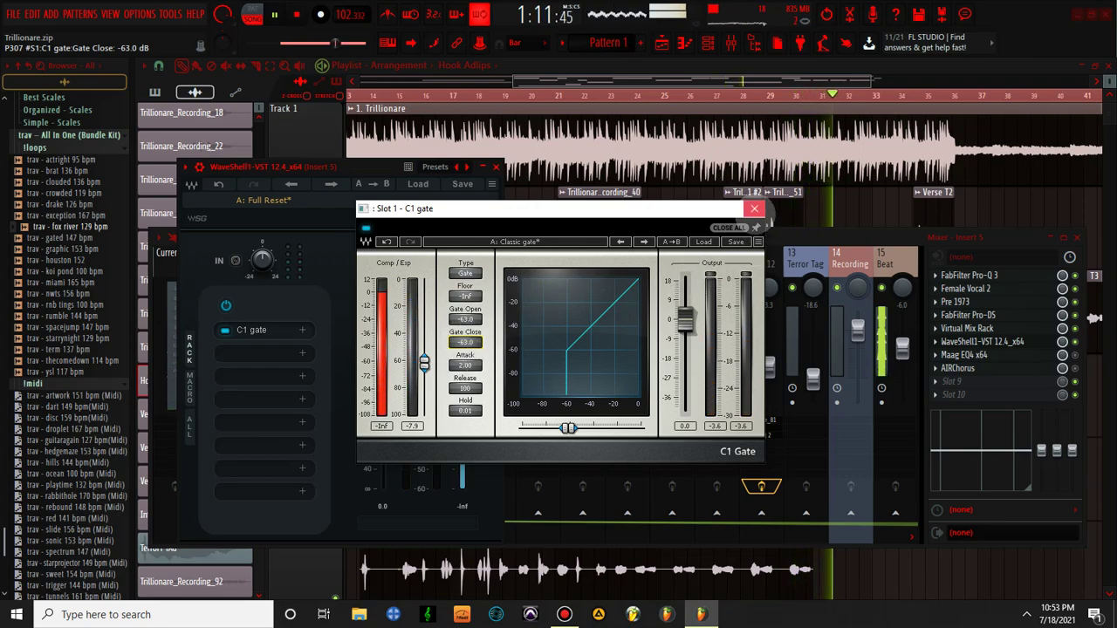
{"action": "left_click", "coordinate": [753, 209]}
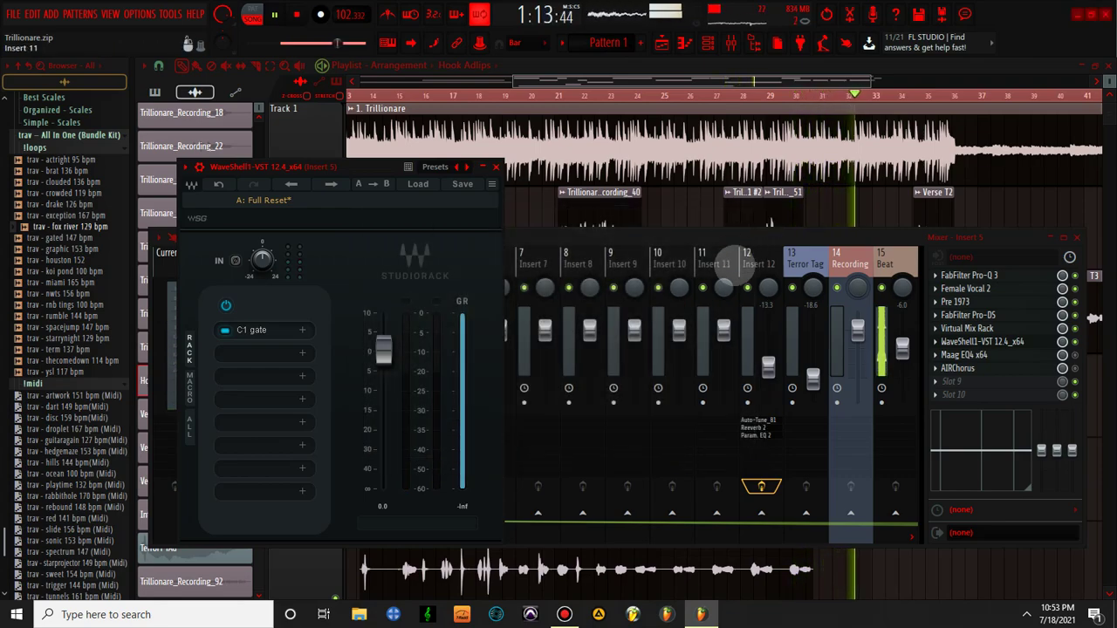
{"action": "left_click", "coordinate": [495, 166]}
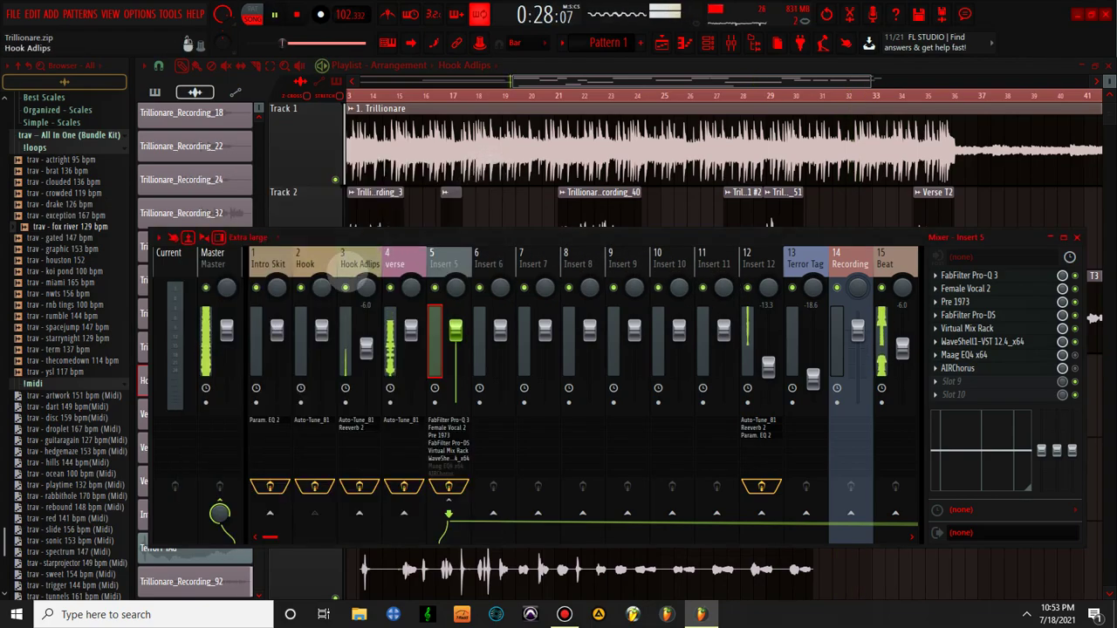
Route the verse mixer track to Insert 5 only and check the Hook track's routing
{"action": "left_click", "coordinate": [397, 262]}
{"action": "right_click", "coordinate": [449, 513]}
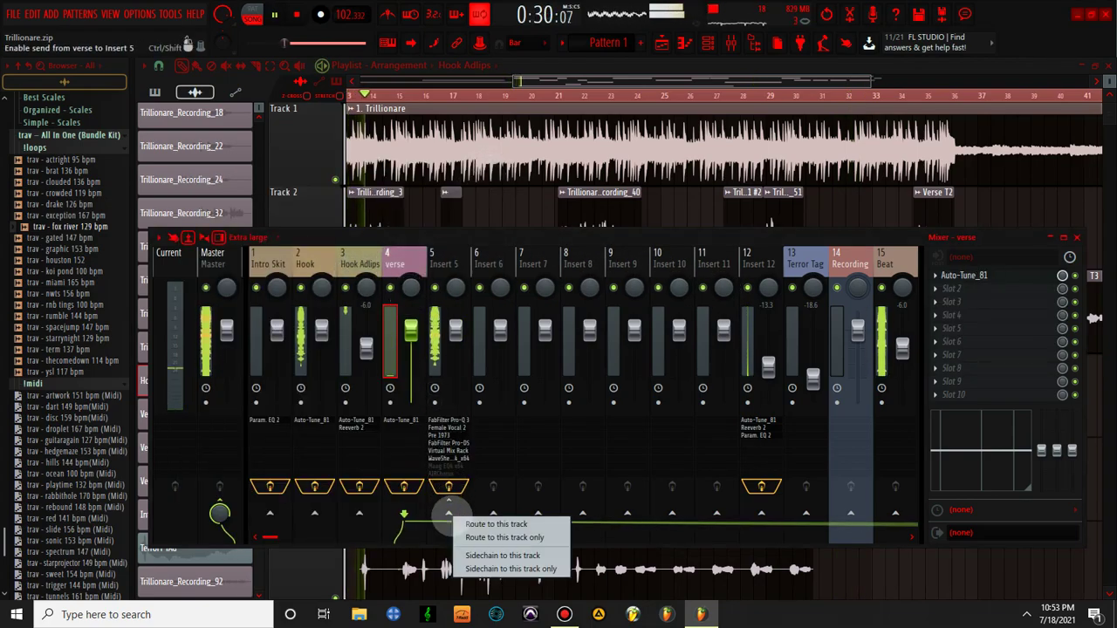
{"action": "left_click", "coordinate": [488, 539]}
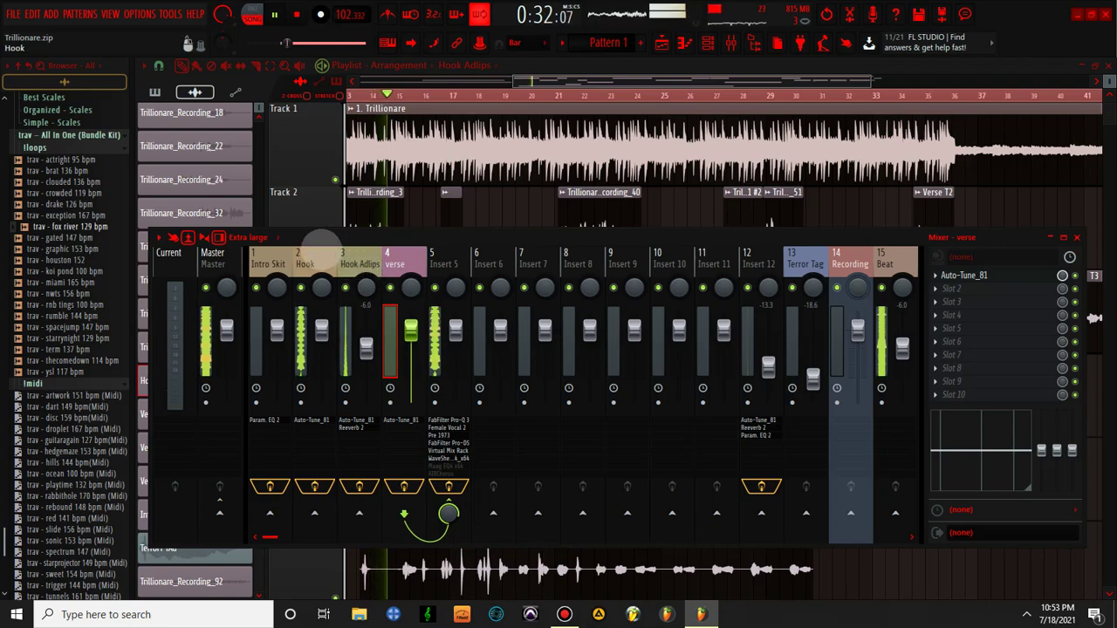
{"action": "left_click", "coordinate": [305, 258]}
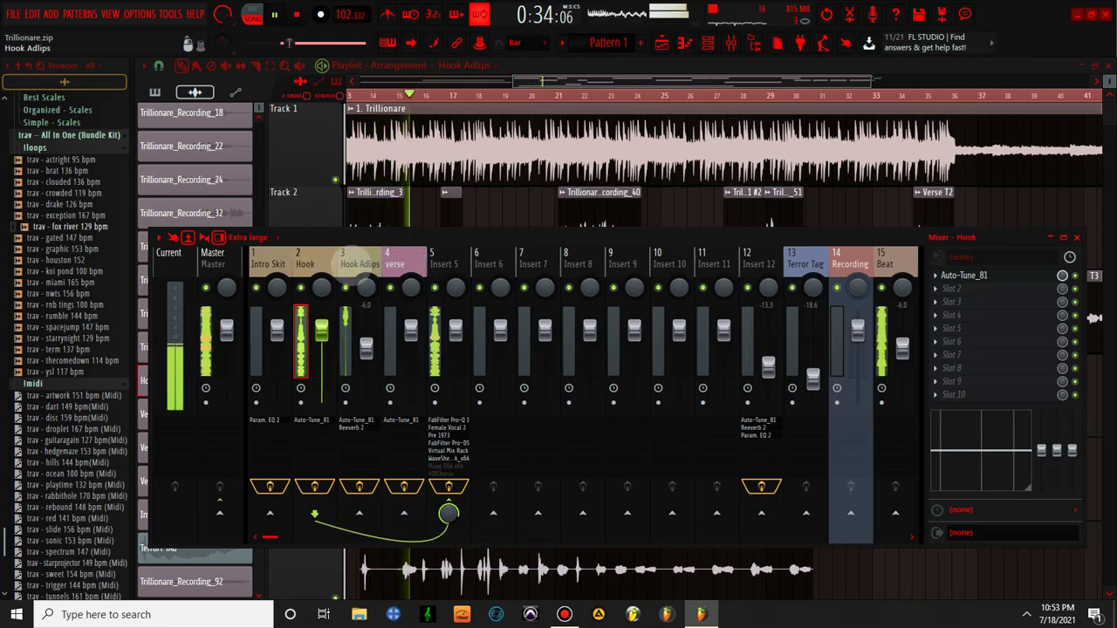
In the Hook Adlips track's Auto-Tune, set Tracking to 100, and Correction Style and Humanize to 0
{"action": "left_click", "coordinate": [359, 262]}
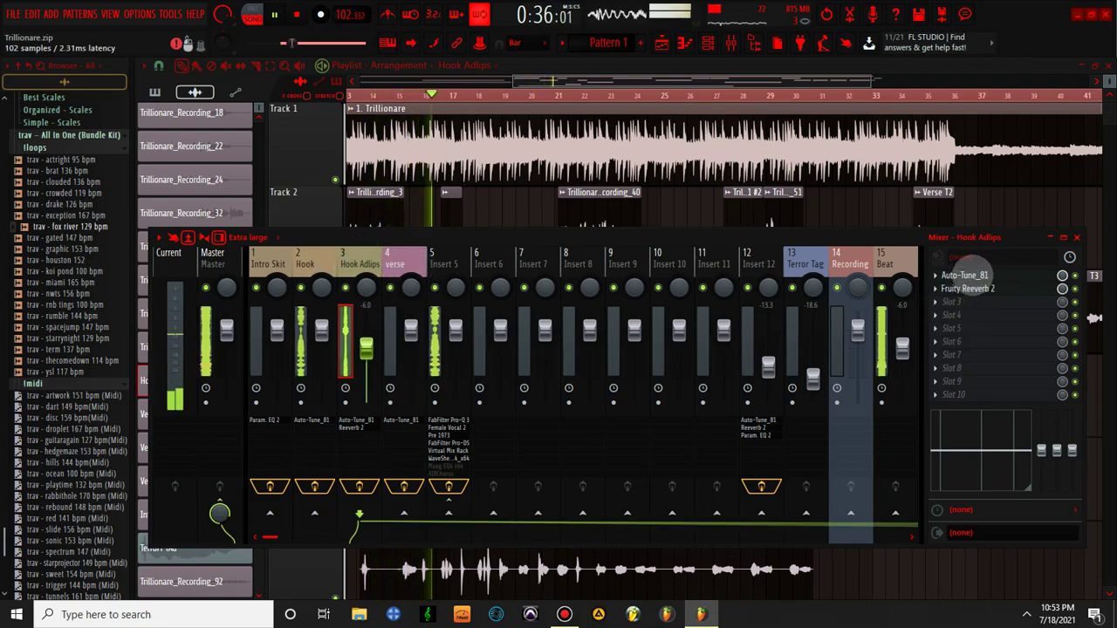
{"action": "left_click", "coordinate": [963, 275]}
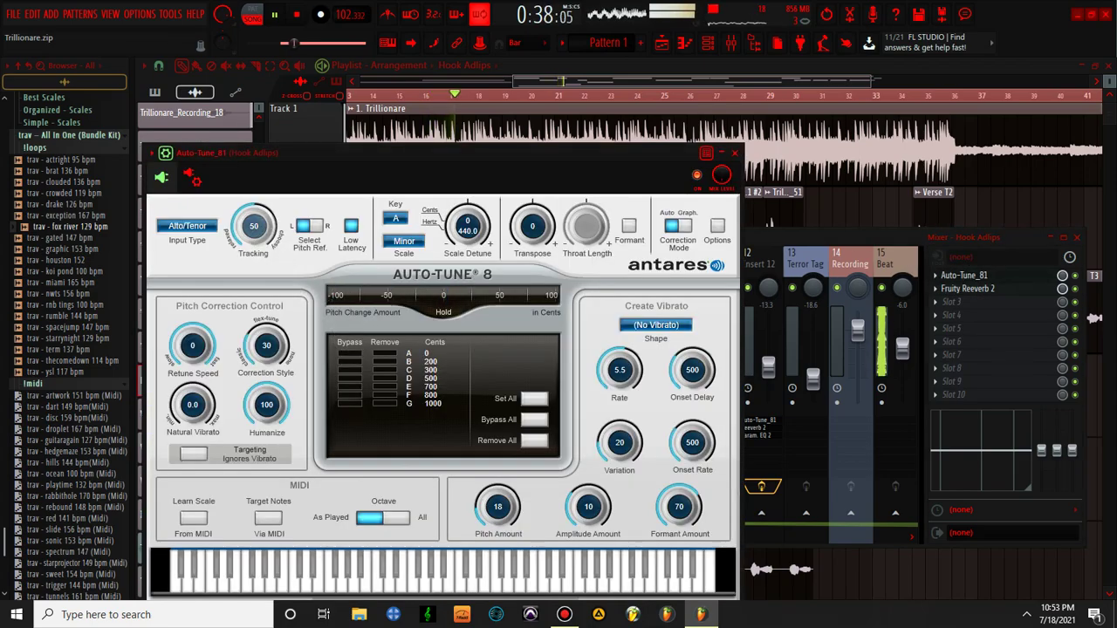
{"action": "left_click_drag", "start_coordinate": [254, 226], "coordinate": [254, 210]}
{"action": "left_click_drag", "start_coordinate": [267, 345], "coordinate": [267, 424]}
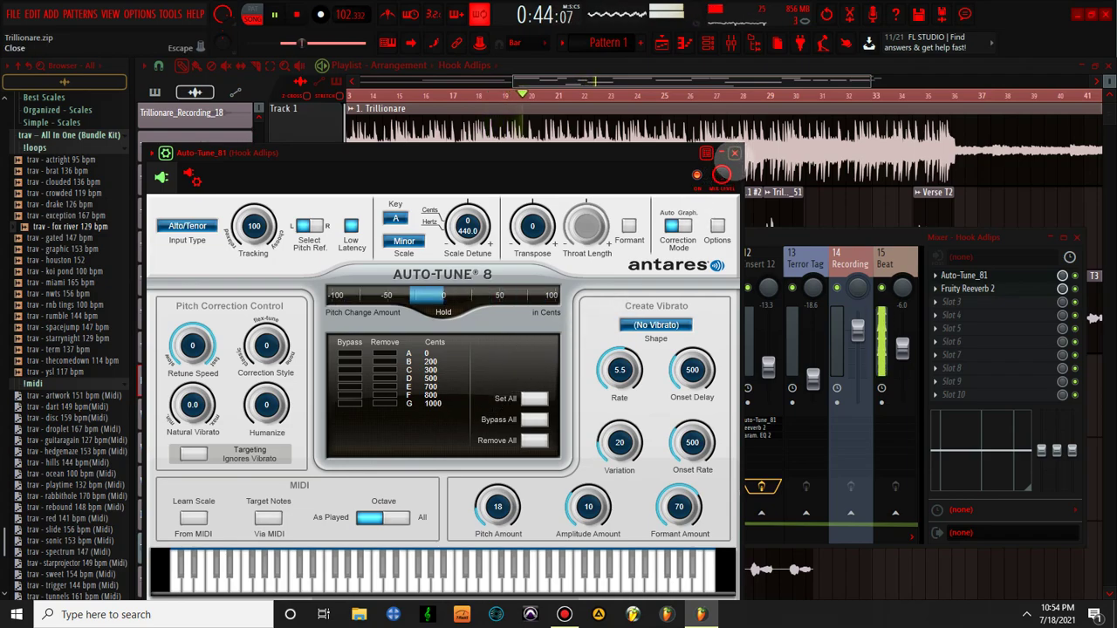
{"action": "left_click", "coordinate": [734, 154]}
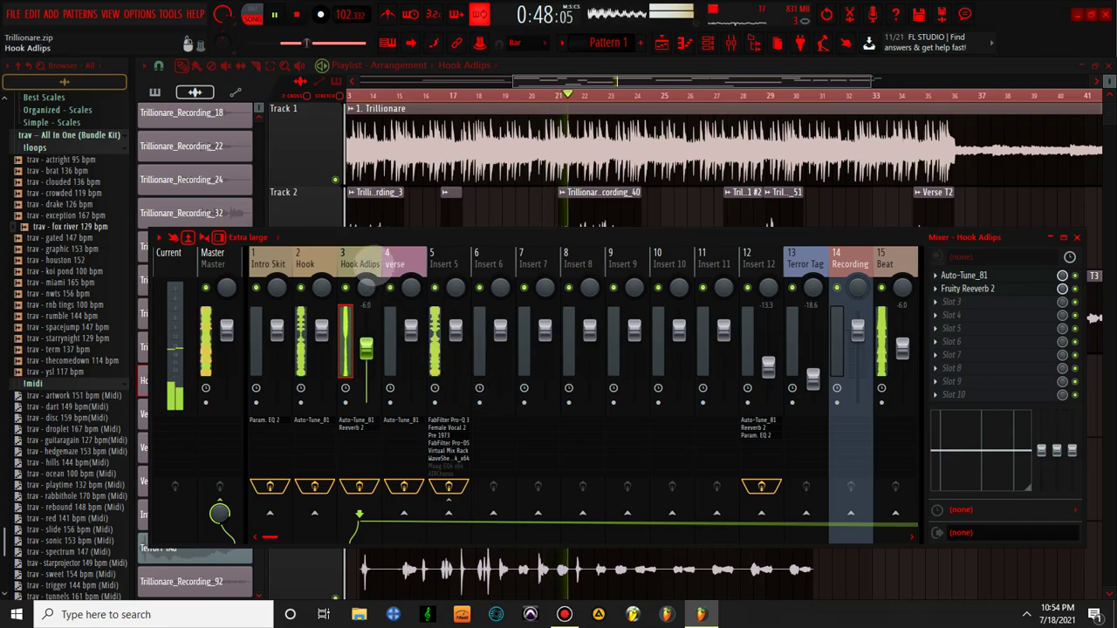
Lower the wet level of Fruity Reeverb 2 on the Hook Adlips track
{"action": "left_click", "coordinate": [969, 288]}
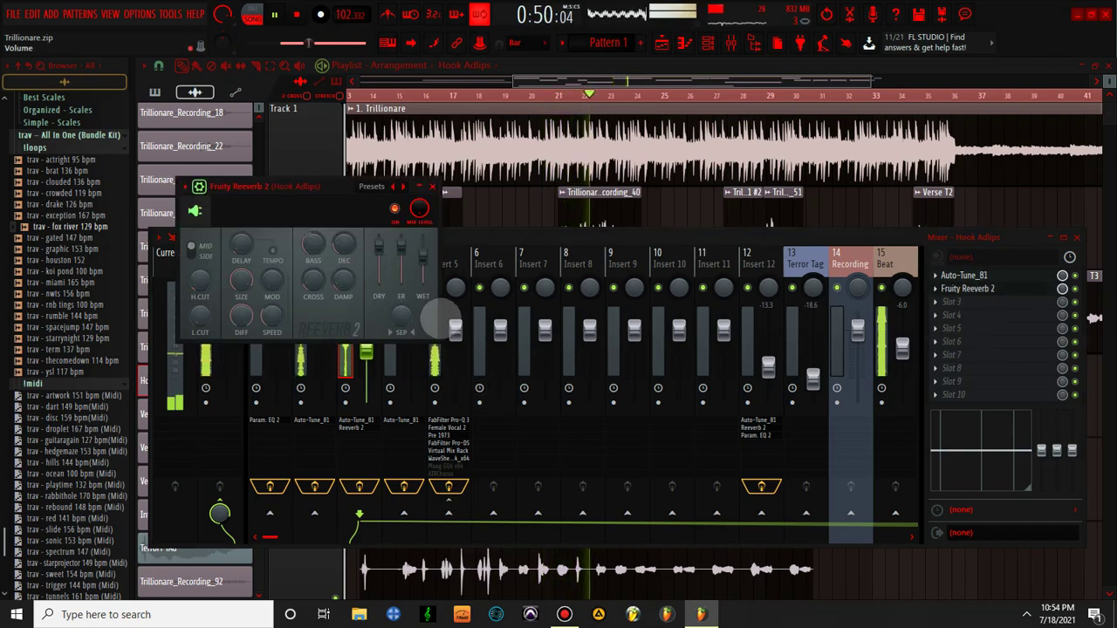
{"action": "left_click_drag", "start_coordinate": [422, 244], "coordinate": [422, 256]}
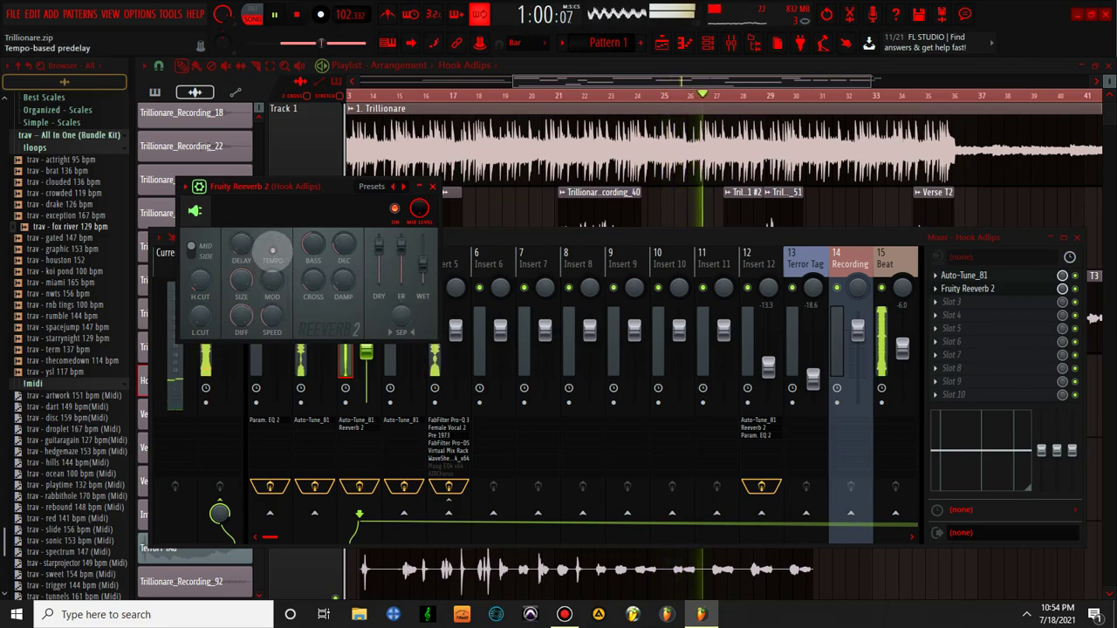
{"action": "left_click", "coordinate": [432, 185]}
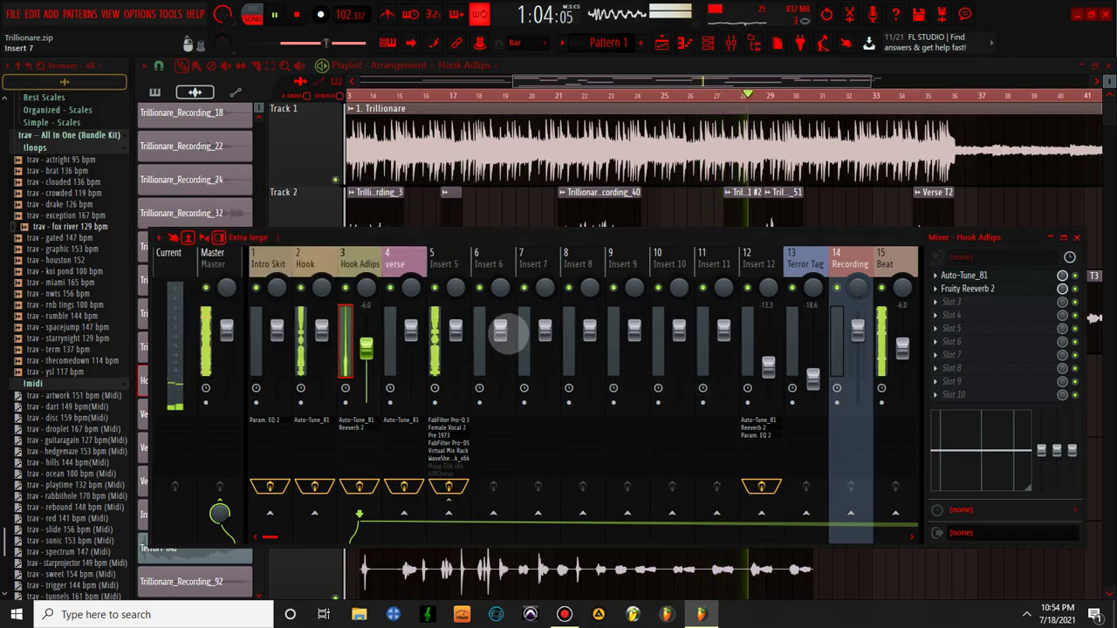
Add the NS1 noise suppressor below the C1 gate in Insert 5's StudioRack and set its fader to 10
{"action": "left_click", "coordinate": [445, 256]}
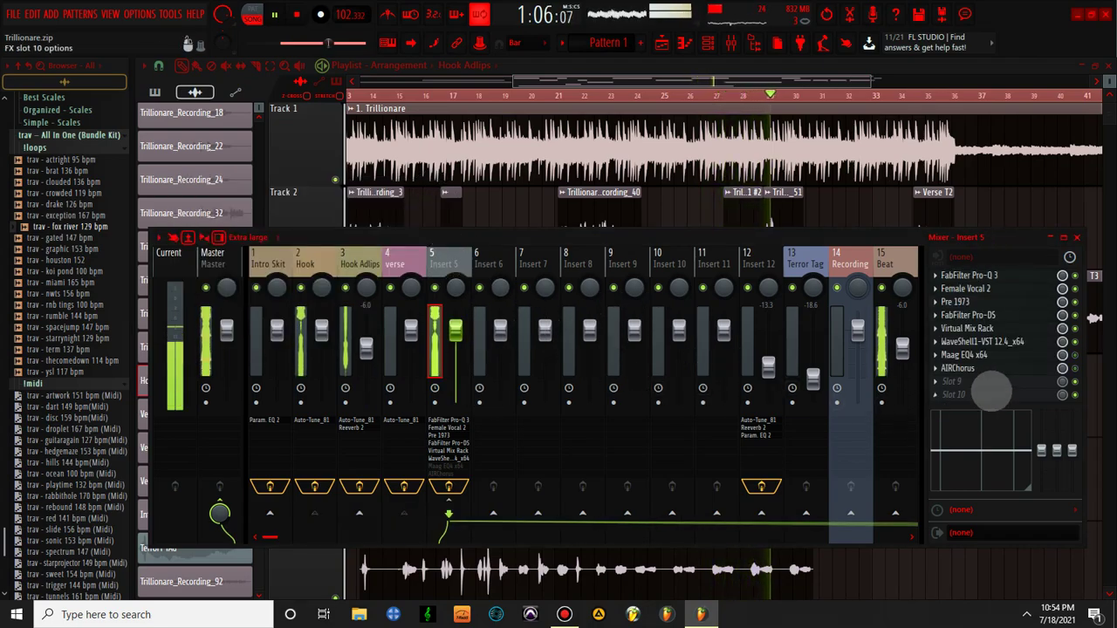
{"action": "left_click", "coordinate": [982, 341]}
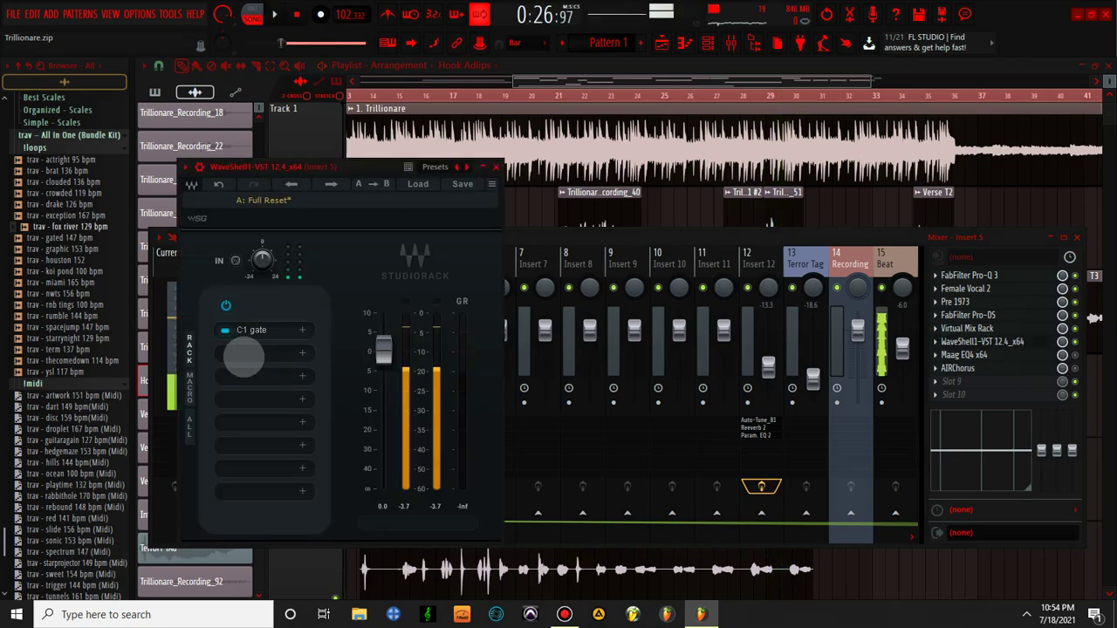
{"action": "left_click", "coordinate": [272, 353]}
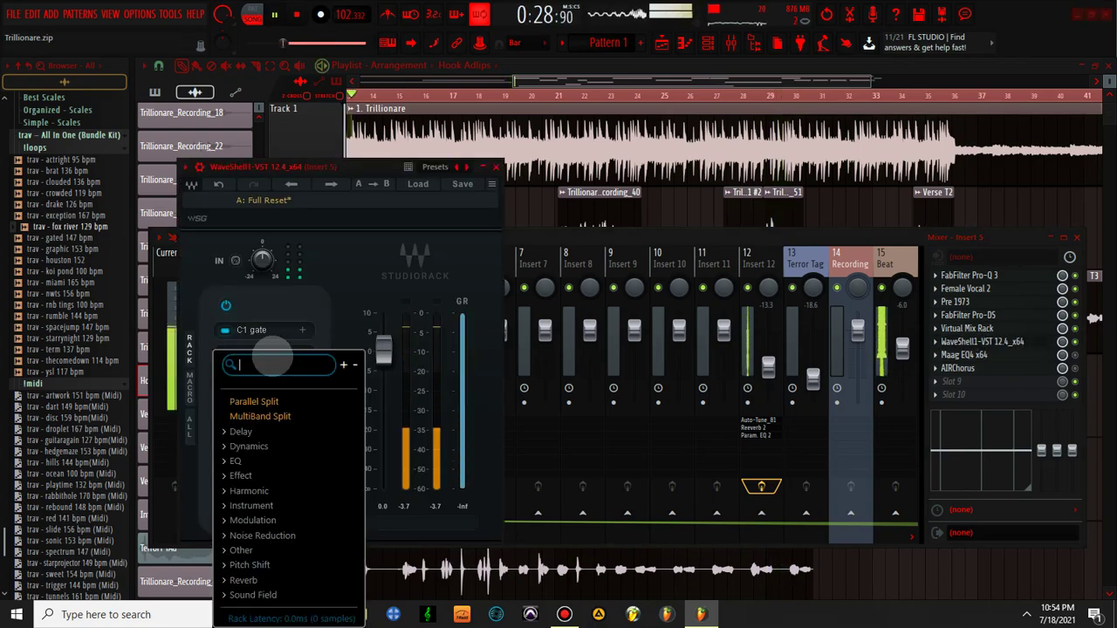
{"action": "type", "text": "NS1"}
{"action": "left_click", "coordinate": [288, 407]}
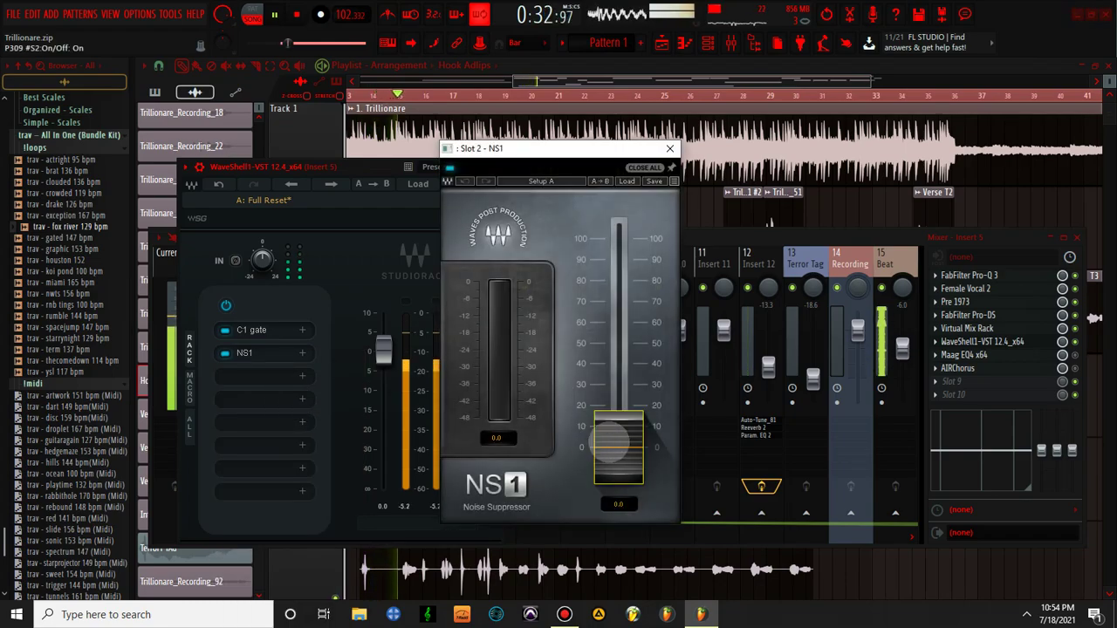
{"action": "type", "text": "10"}
{"action": "key", "text": "Return"}
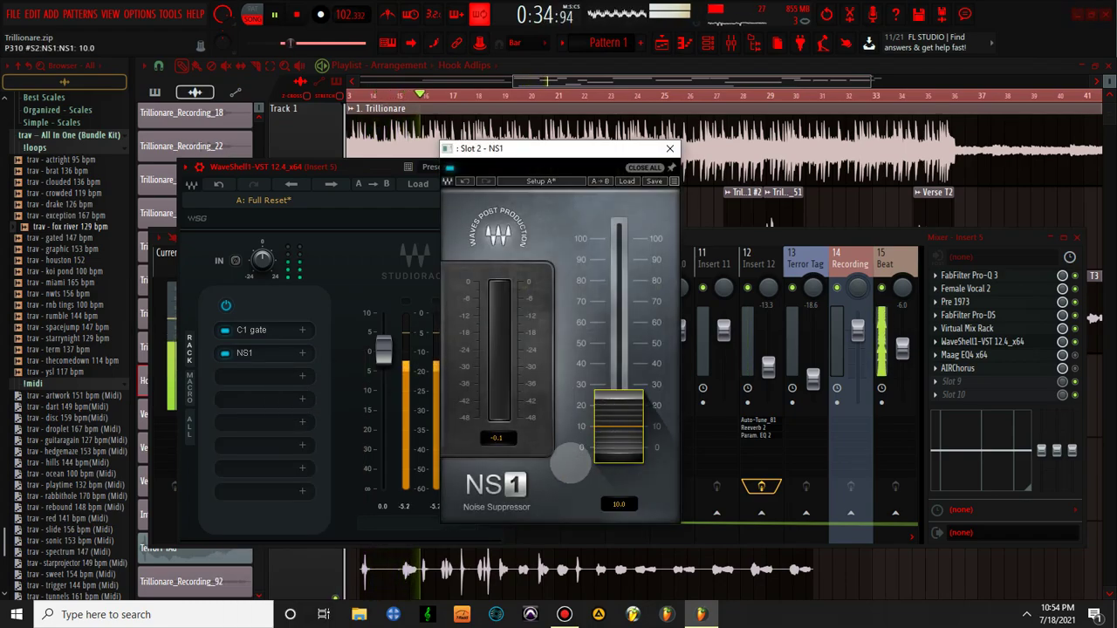
{"action": "left_click", "coordinate": [669, 149]}
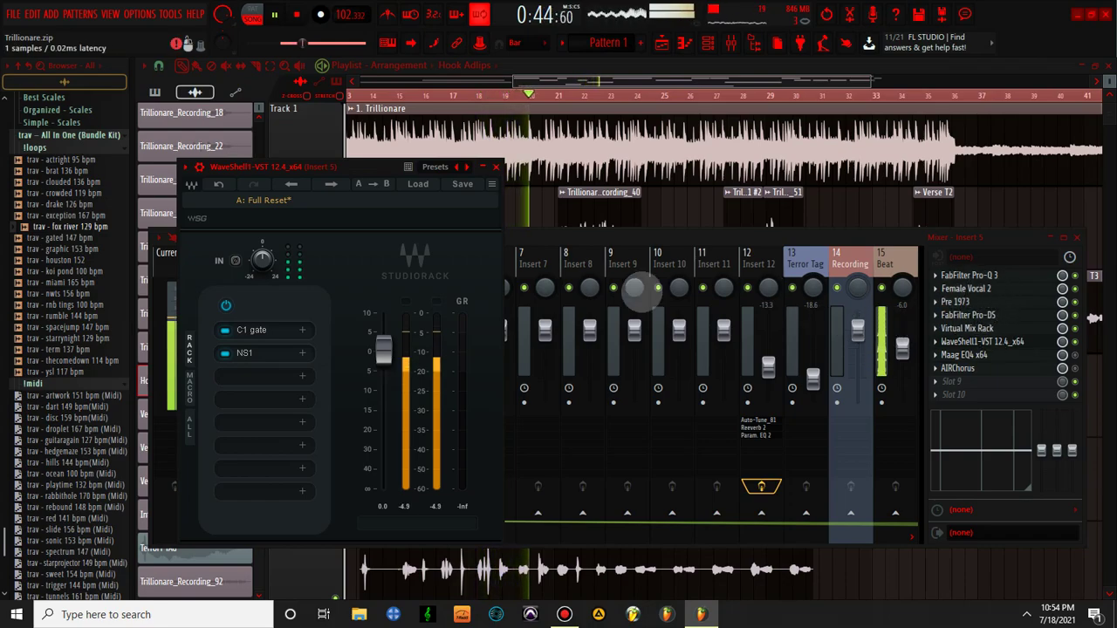
Adjust the gain of the Tube-Tech compressor, Female Vocal 2, on Insert 5 to about 0.1 dB
{"action": "left_click", "coordinate": [967, 288]}
{"action": "left_click_drag", "start_coordinate": [371, 283], "coordinate": [370, 266]}
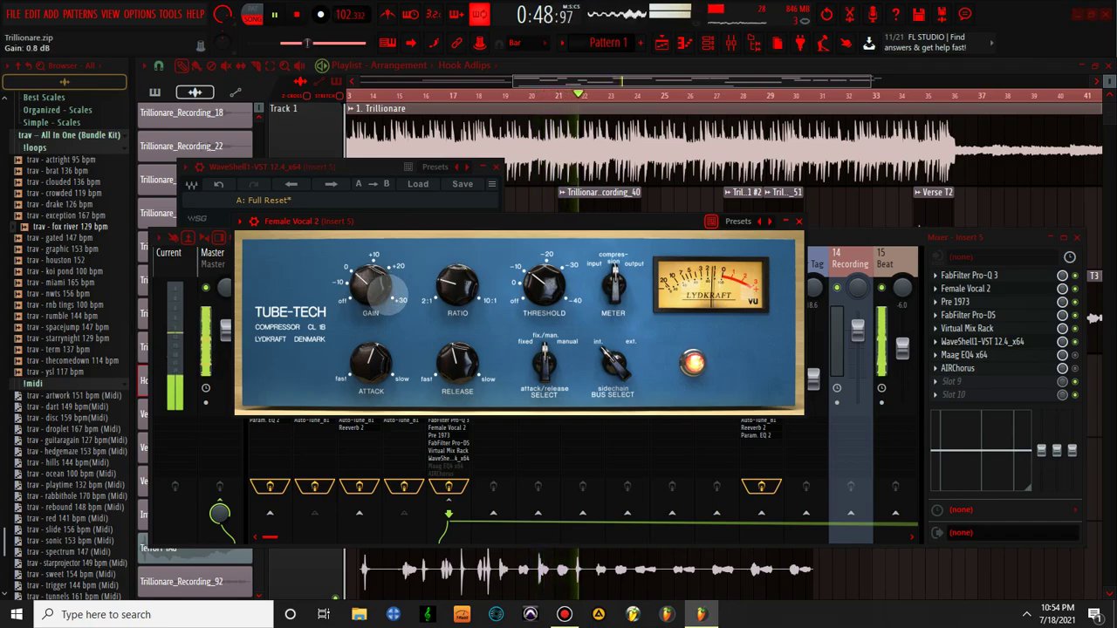
{"action": "left_click_drag", "start_coordinate": [370, 284], "coordinate": [371, 288]}
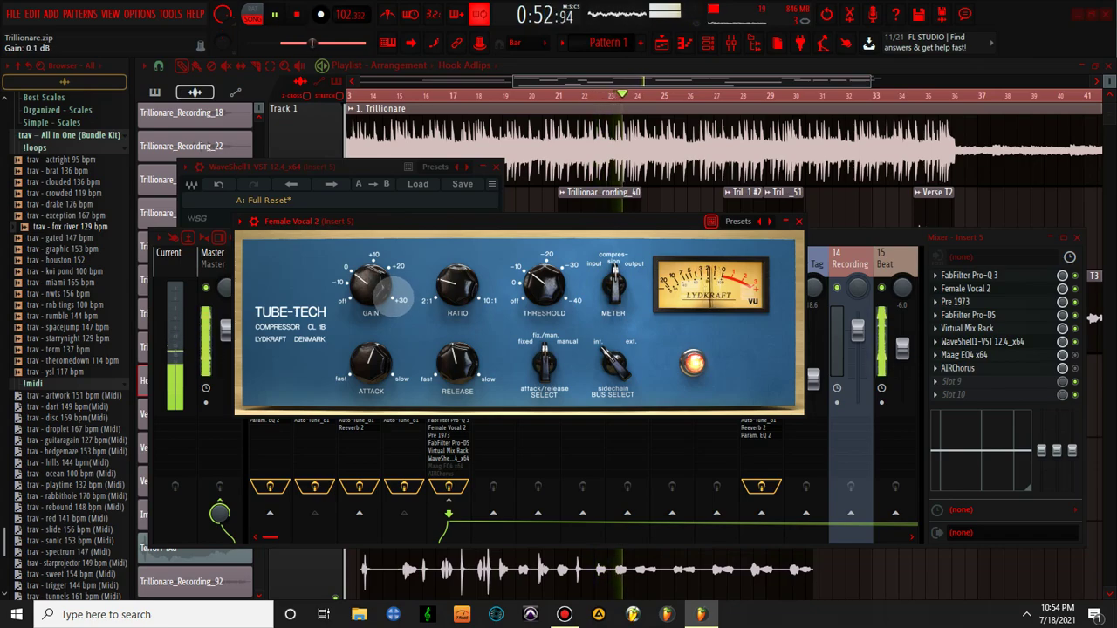
{"action": "left_click", "coordinate": [798, 222]}
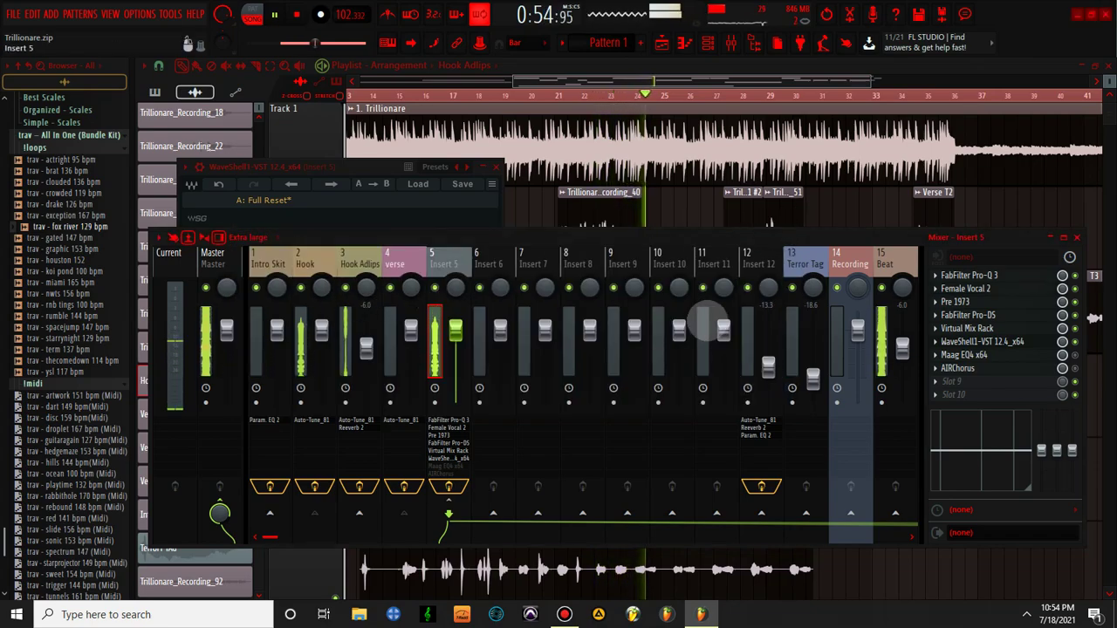
Add the CLA-2A compressor below NS1 in Insert 5's StudioRack, keeping its Start Me Up preset
{"action": "left_click", "coordinate": [336, 195]}
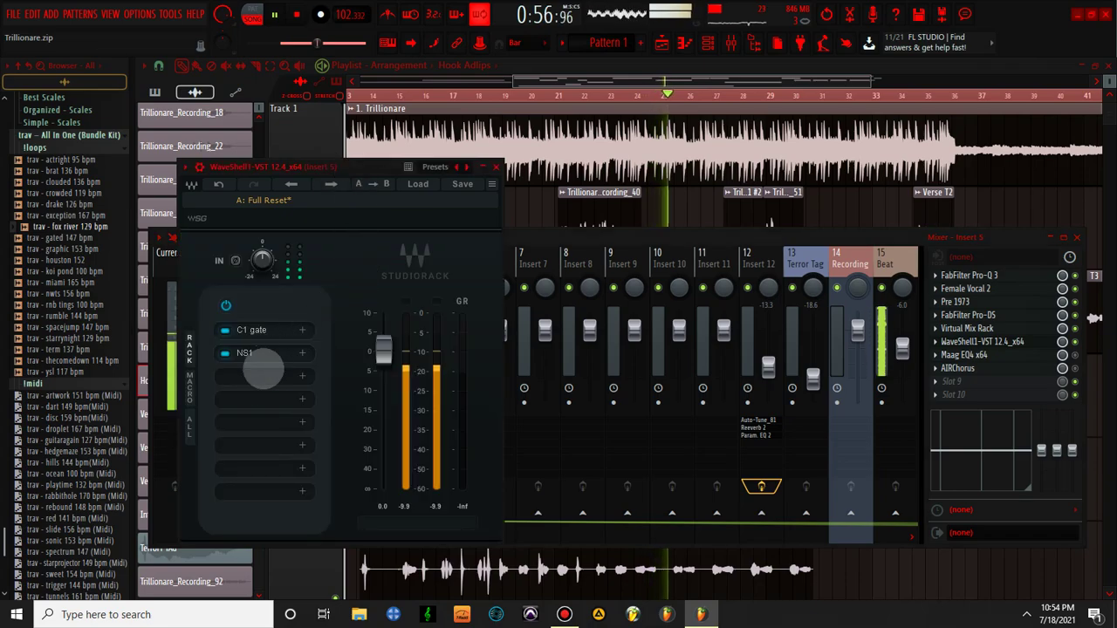
{"action": "left_click", "coordinate": [264, 358]}
{"action": "type", "text": "C1"}
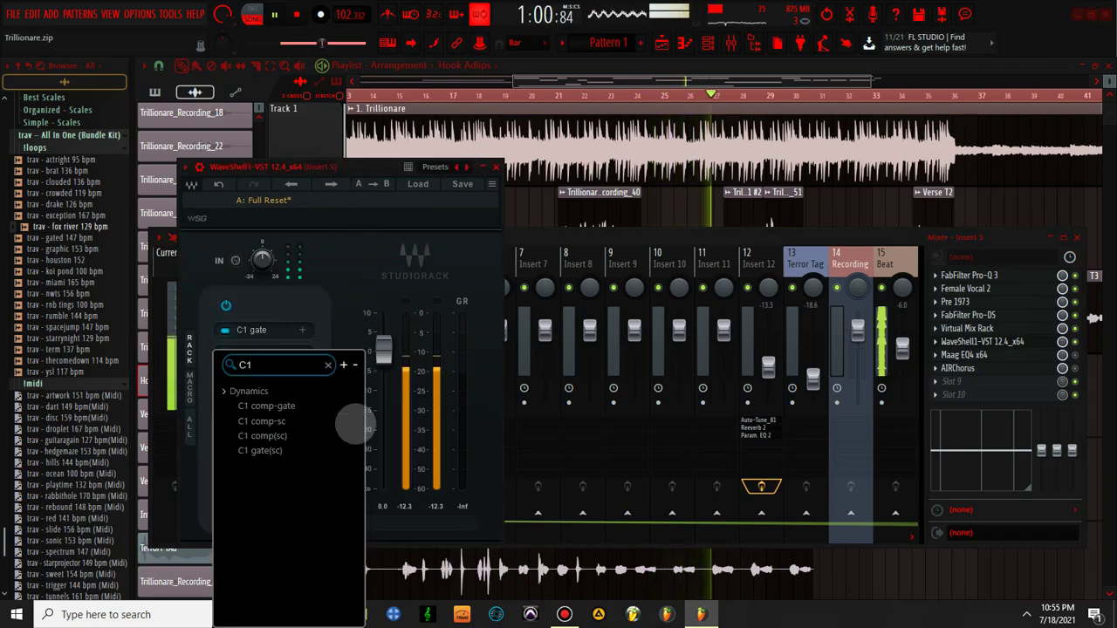
{"action": "key", "text": "BackSpace"}
{"action": "type", "text": "LA"}
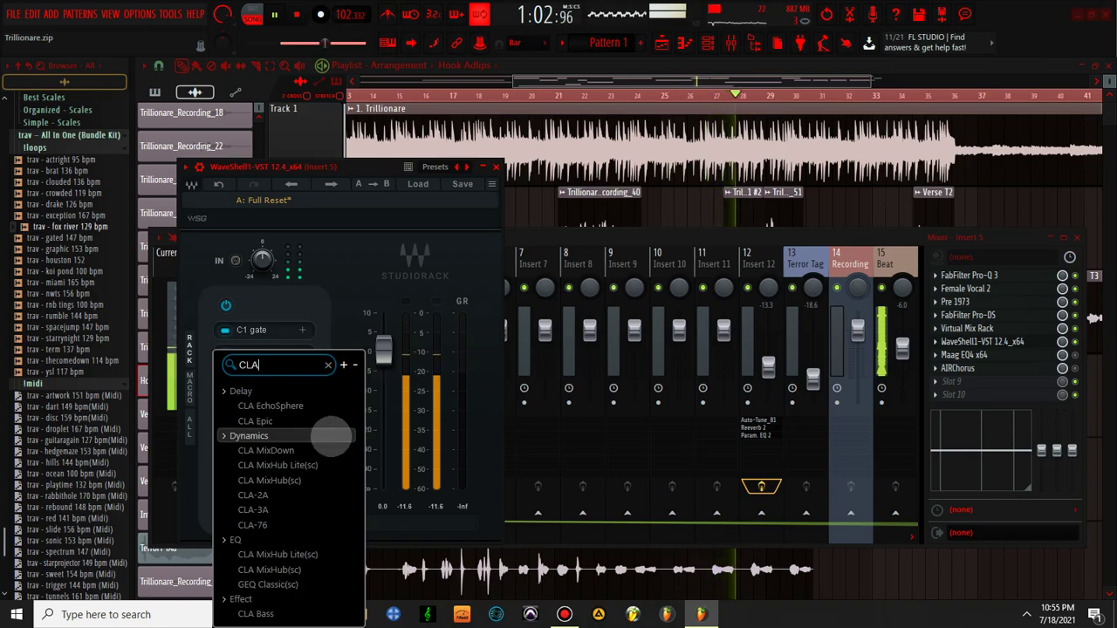
{"action": "left_click", "coordinate": [301, 493]}
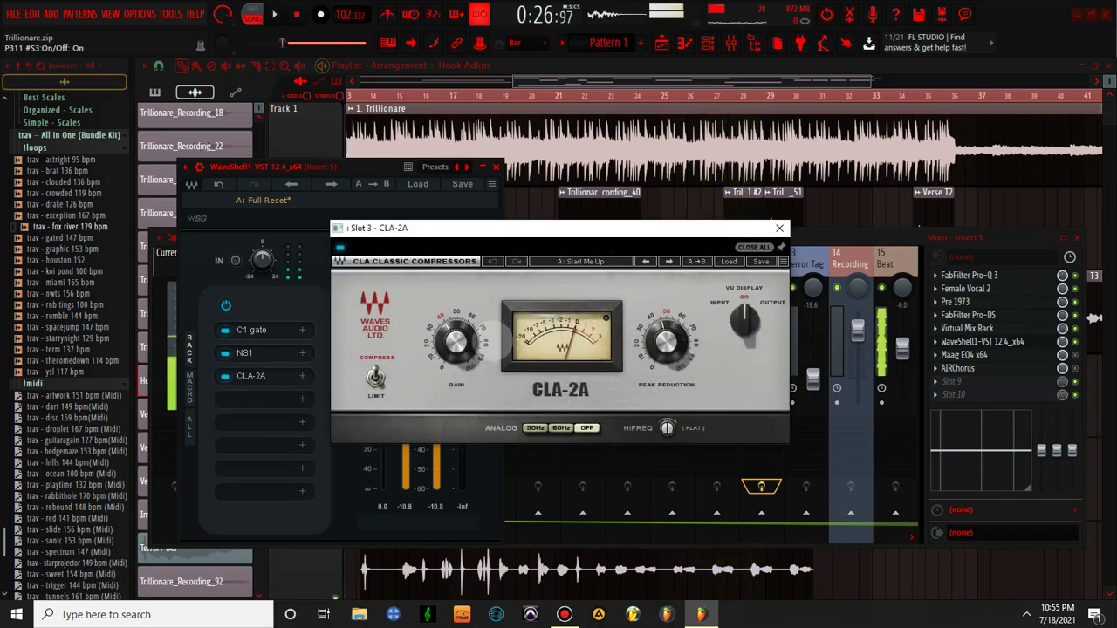
{"action": "left_click", "coordinate": [779, 227]}
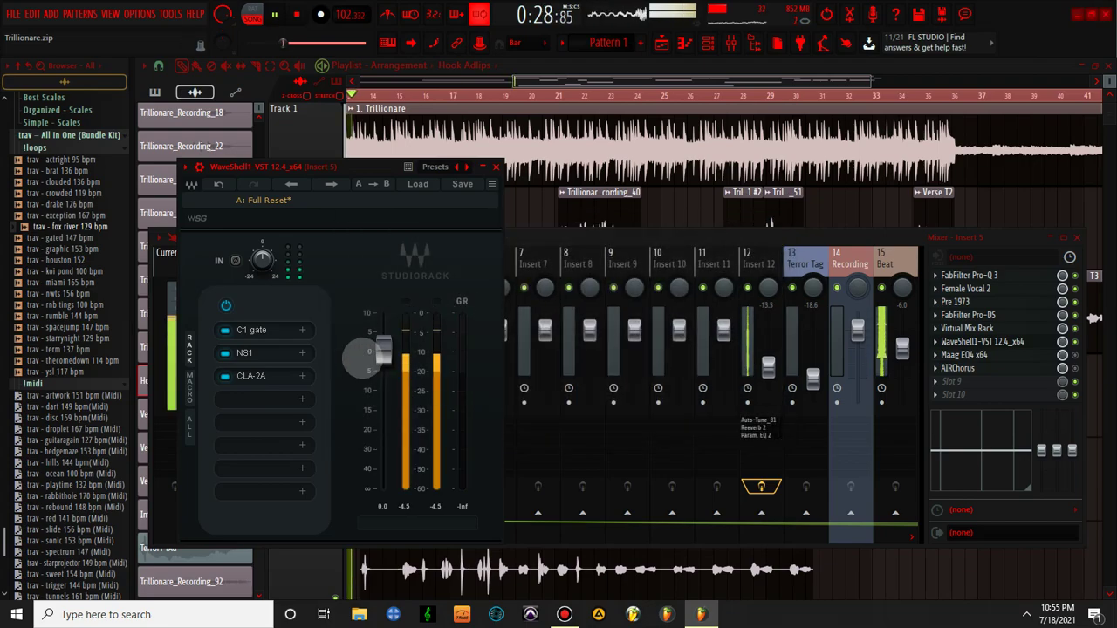
{"action": "mouse_move", "coordinate": [383, 347]}
{"action": "left_mouse_down"}
{"action": "mouse_move", "coordinate": [521, 354]}
{"action": "mouse_move", "coordinate": [385, 331]}
{"action": "left_mouse_up"}
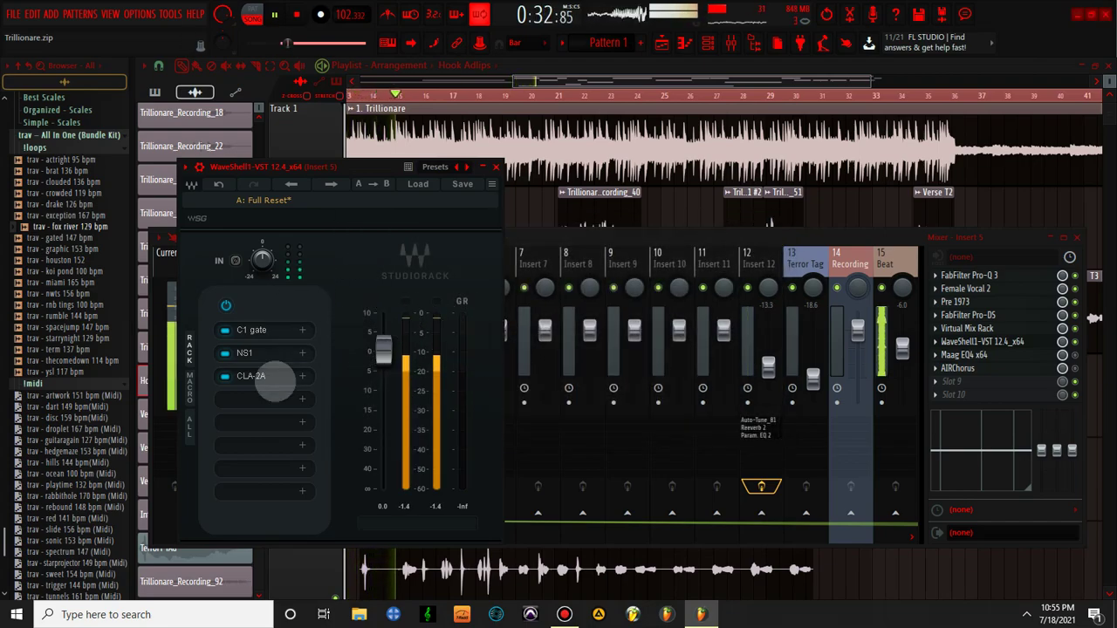
Add the C4 multiband processor below CLA-2A in Insert 5's StudioRack and load its CLEAN user preset
{"action": "left_click", "coordinate": [262, 401]}
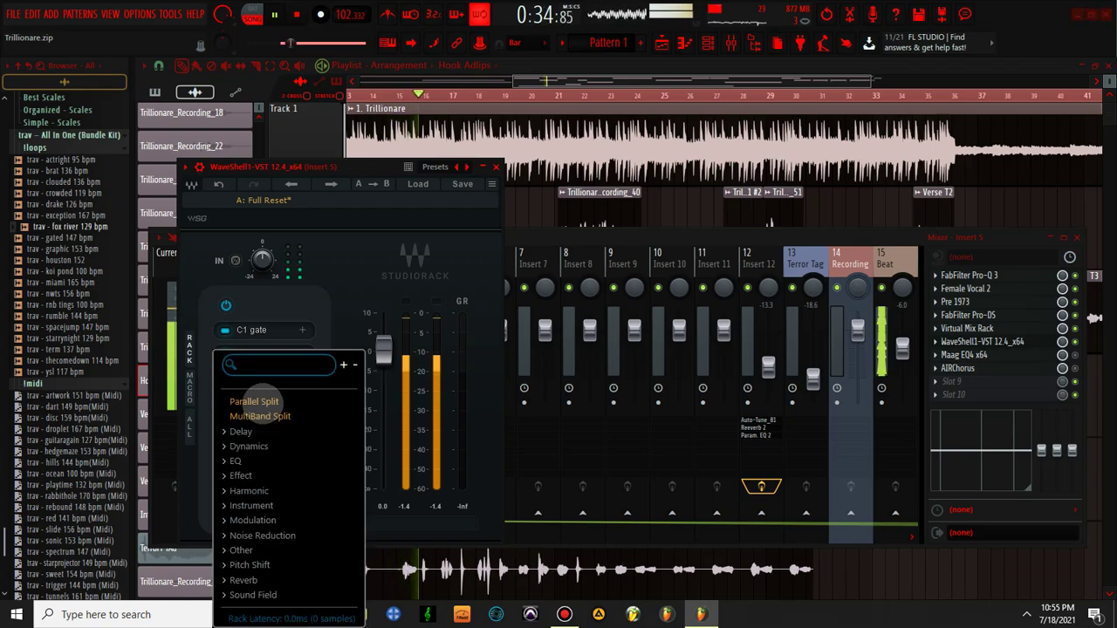
{"action": "type", "text": "D"}
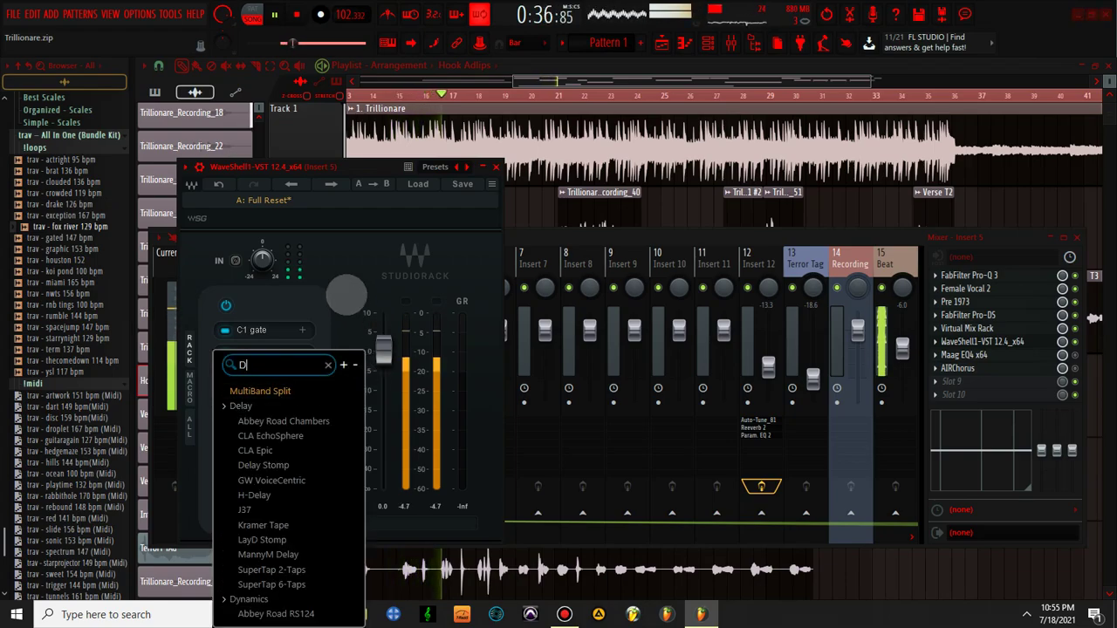
{"action": "key", "text": "BackSpace"}
{"action": "type", "text": "cla"}
{"action": "left_click", "coordinate": [323, 403]}
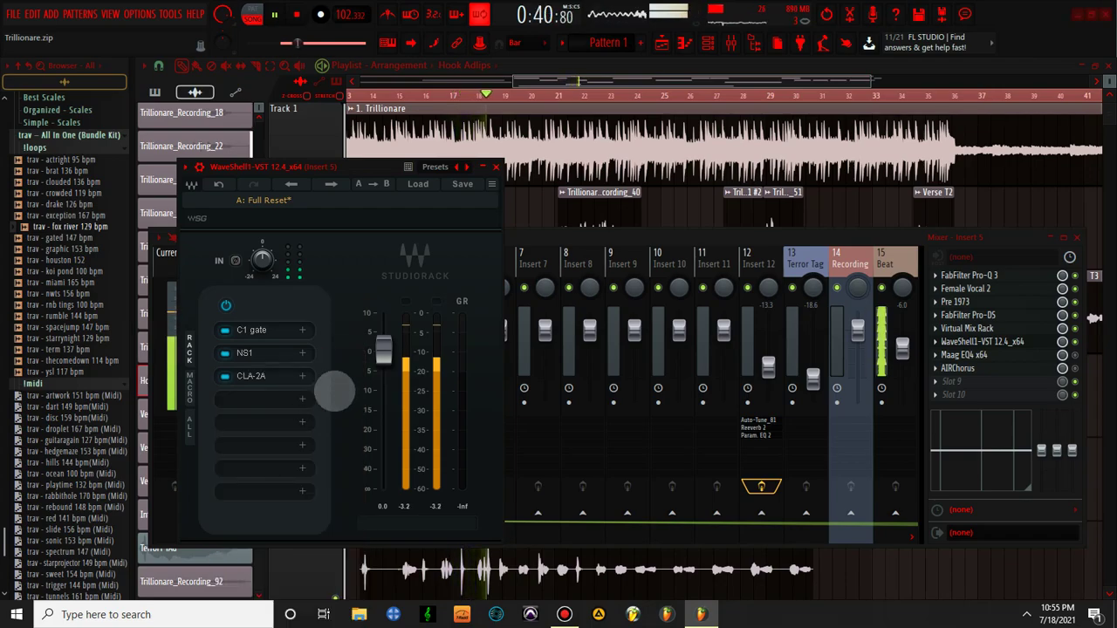
{"action": "left_click", "coordinate": [699, 219]}
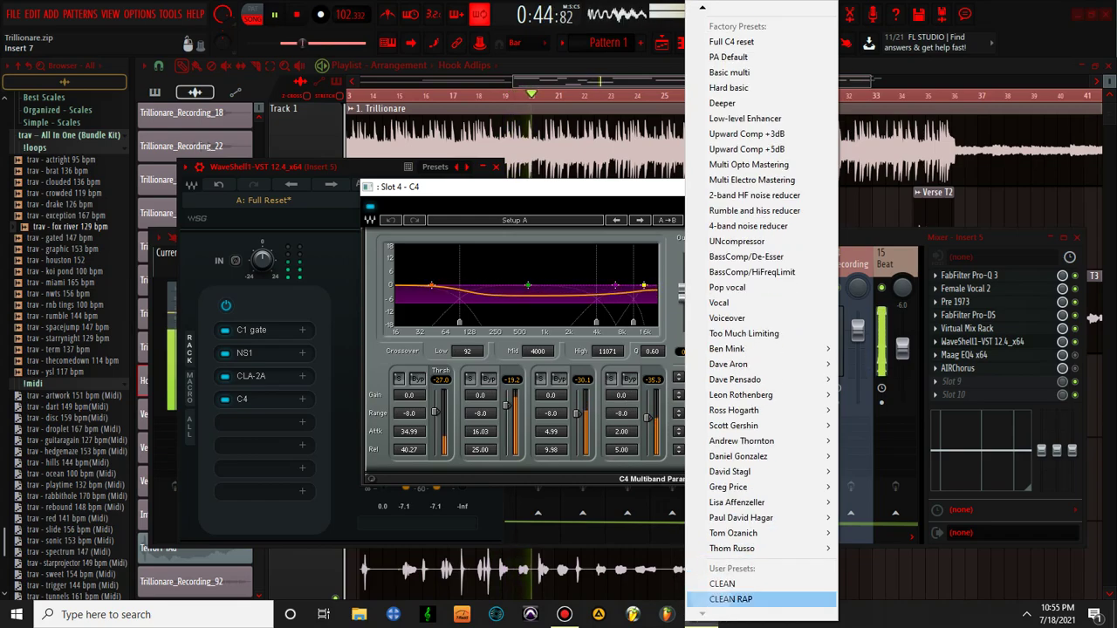
{"action": "left_click", "coordinate": [717, 583]}
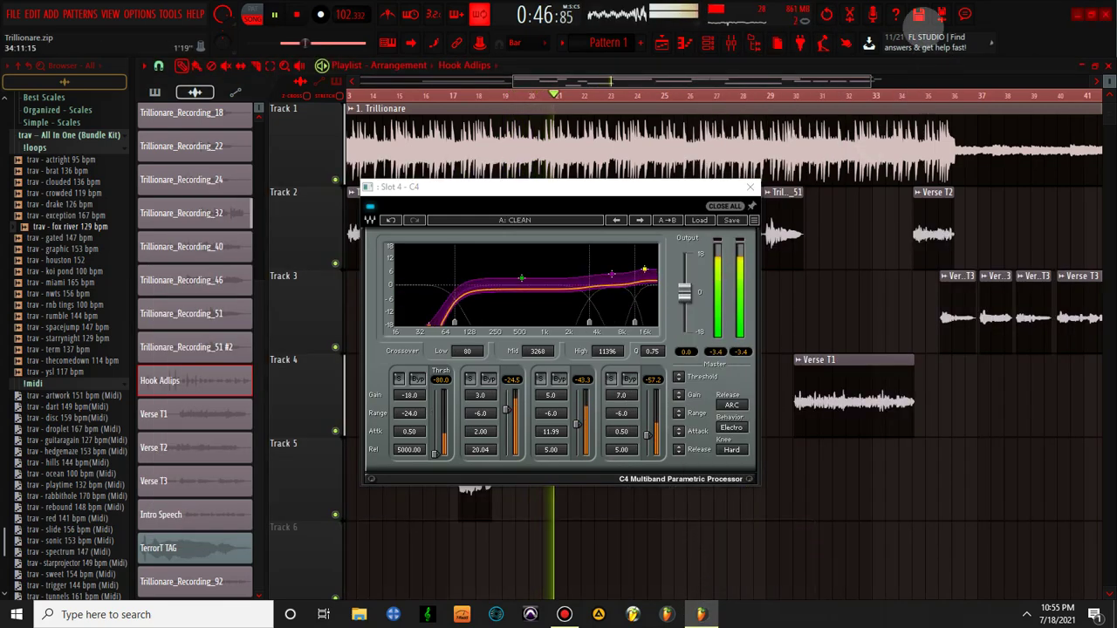
Restore the deleted Hook Adlips clip on Track 6 and set C4's Band 4 gain to 6.0 dB
{"action": "key", "text": "ctrl+z"}
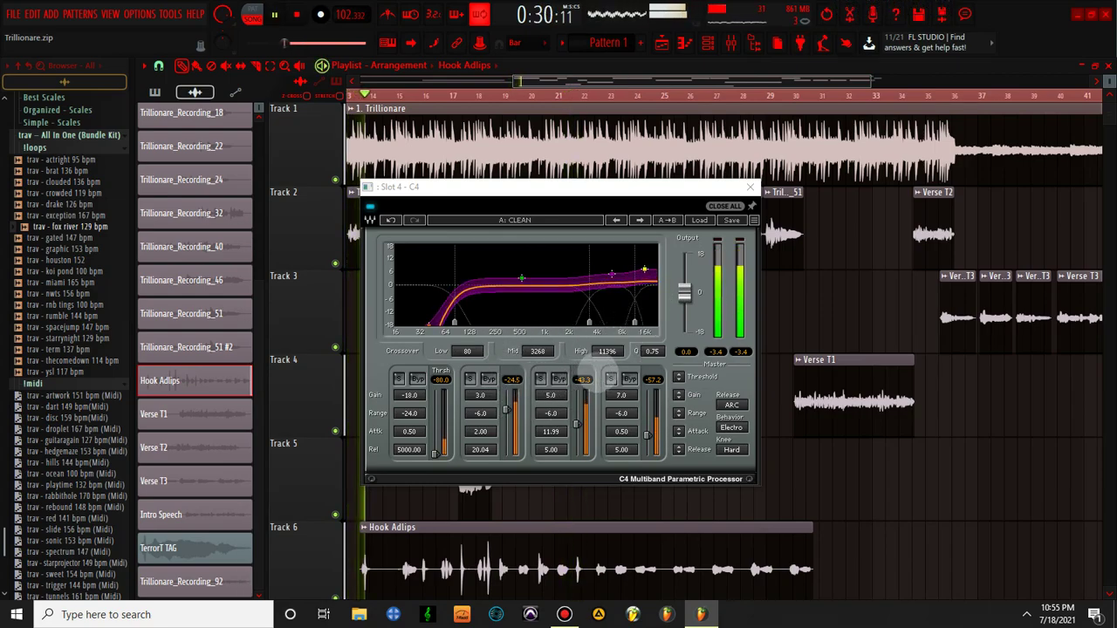
{"action": "left_click_drag", "start_coordinate": [618, 397], "coordinate": [619, 399]}
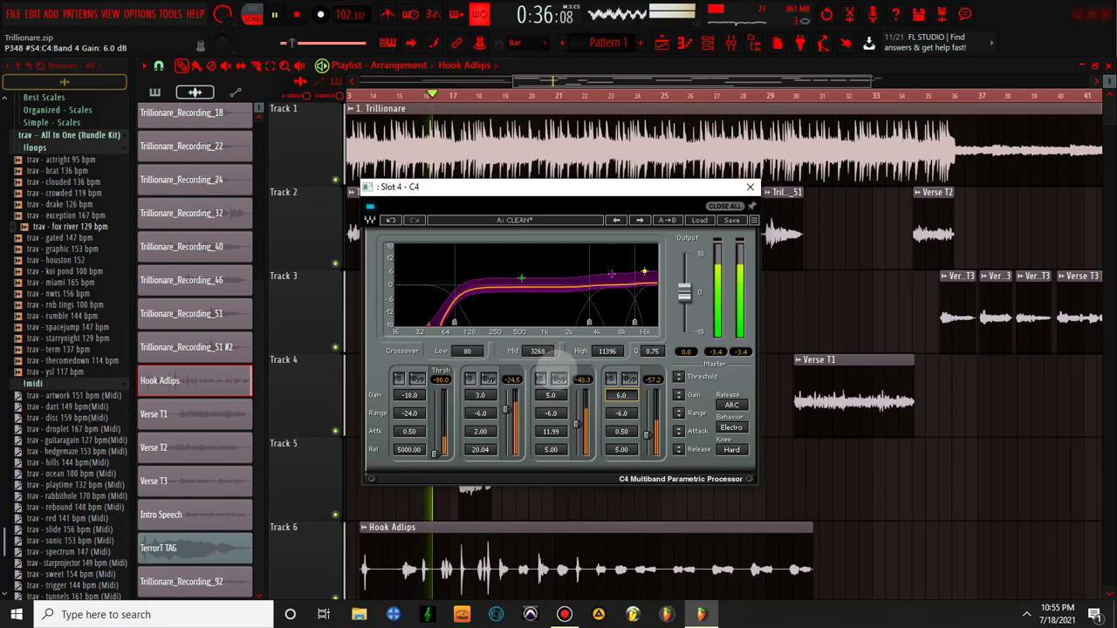
{"action": "left_click", "coordinate": [749, 187]}
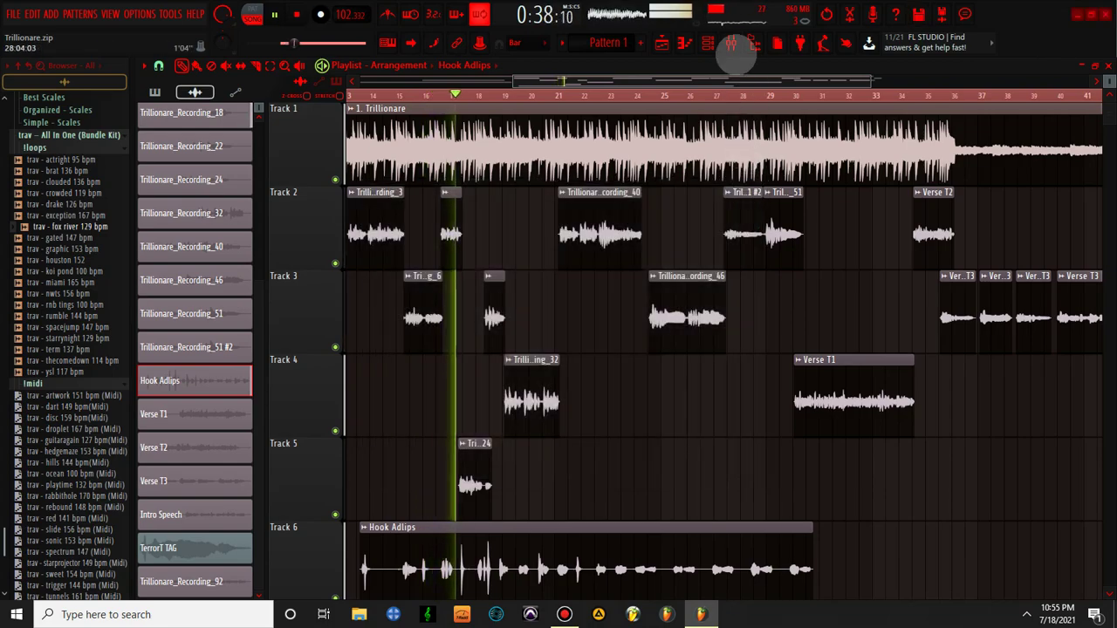
Reopen Insert 5's StudioRack from the mixer and add the Vitamin enhancer below C4
{"action": "left_click", "coordinate": [731, 44]}
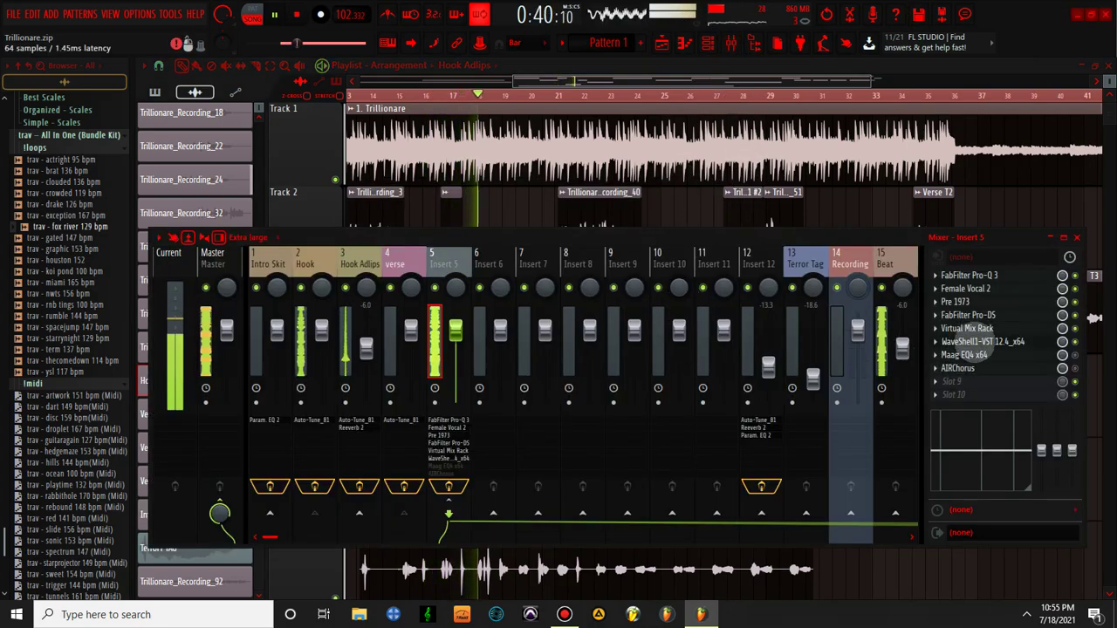
{"action": "left_click", "coordinate": [975, 341]}
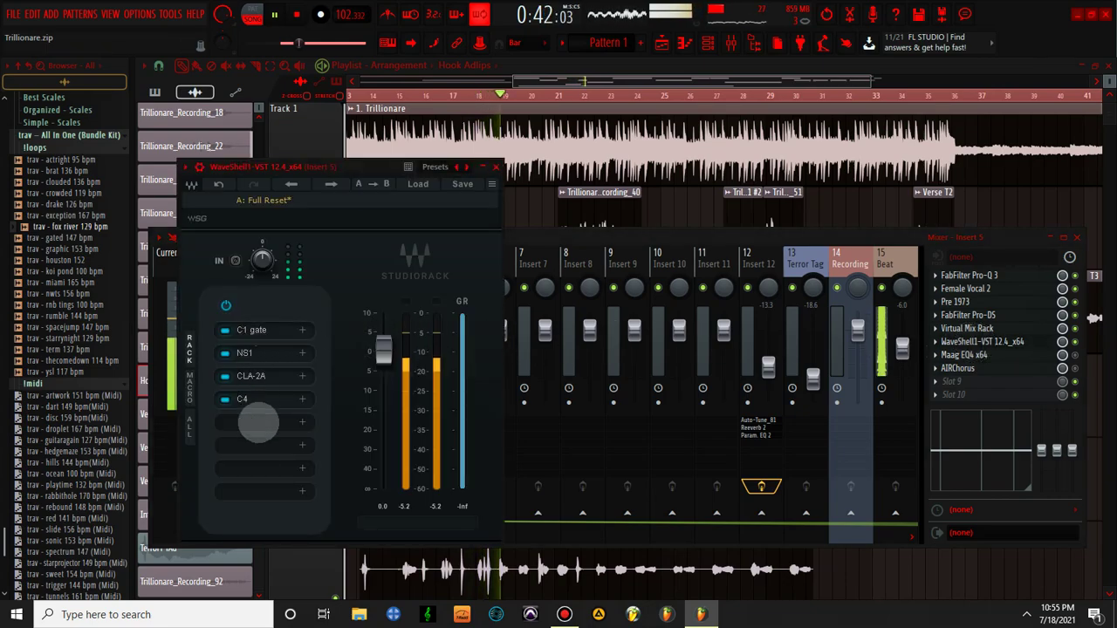
{"action": "left_click", "coordinate": [258, 423]}
{"action": "type", "text": "VIT"}
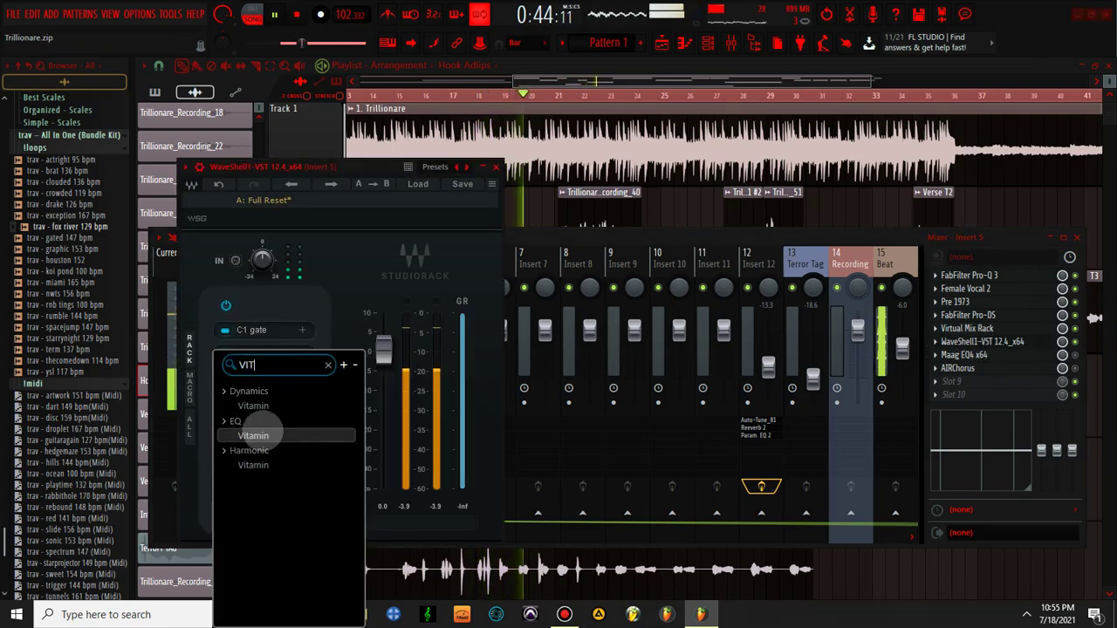
{"action": "left_click", "coordinate": [271, 406]}
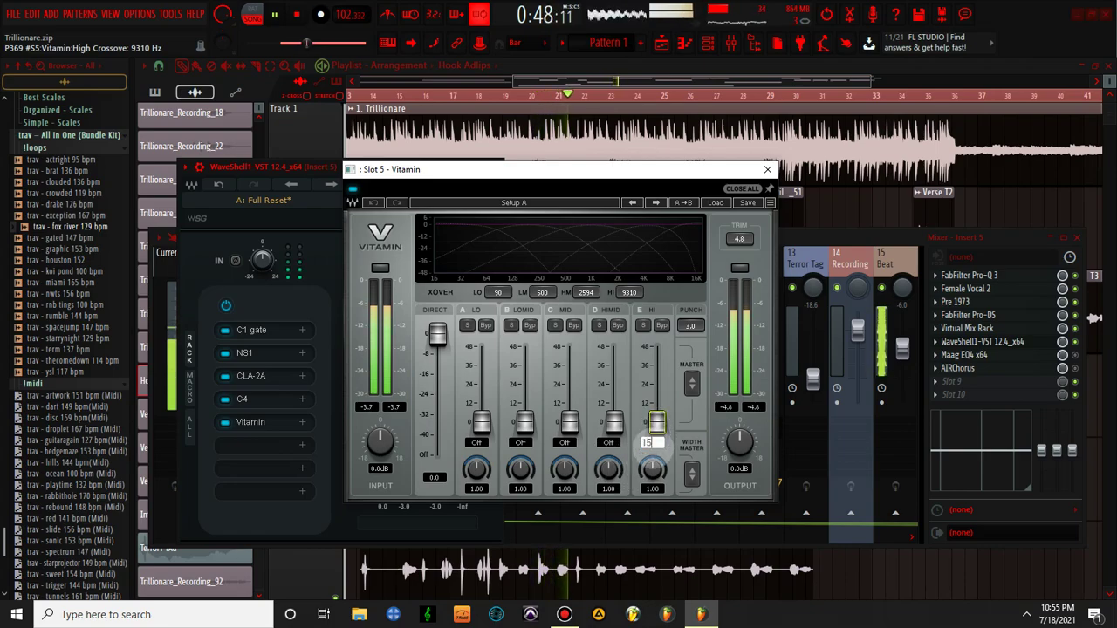
Set Vitamin's Hi band gain to 15.0 and its HiMid band gain to 10.0
{"action": "left_click", "coordinate": [652, 442]}
{"action": "type", "text": "15"}
{"action": "key", "text": "Return"}
{"action": "type", "text": "10"}
{"action": "key", "text": "Return"}
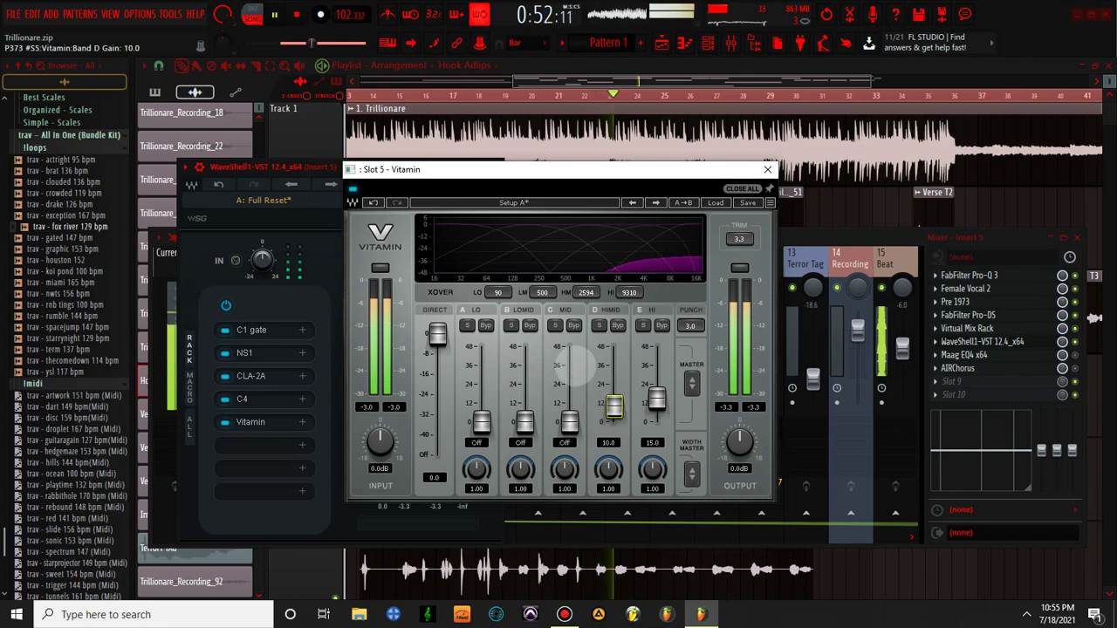
{"action": "left_click", "coordinate": [767, 169]}
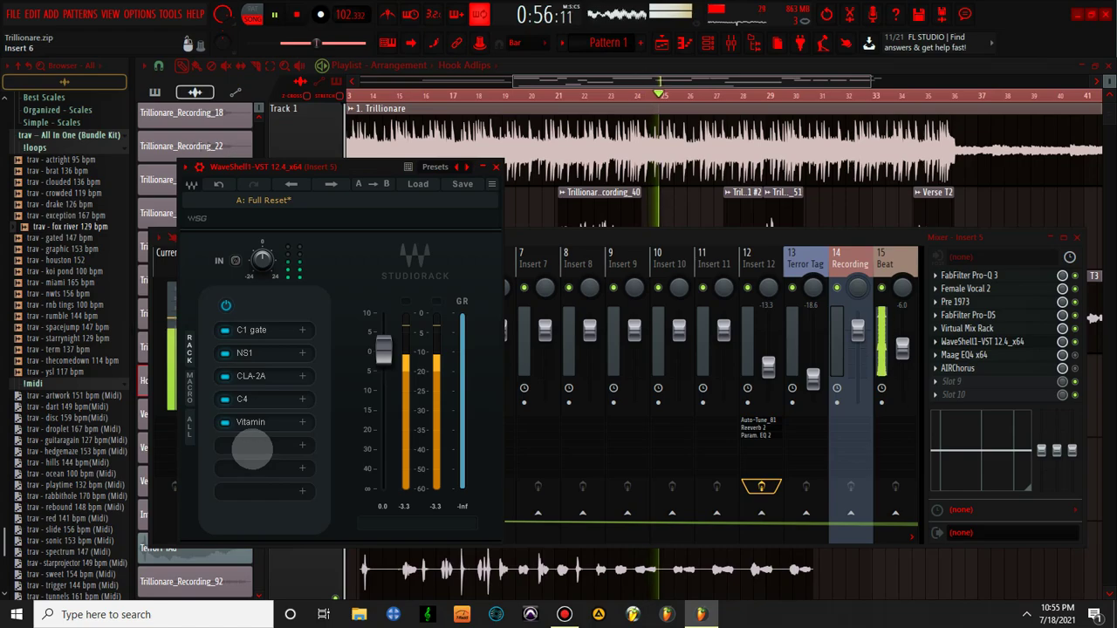
Add the DeEsser below Vitamin in Insert 5's StudioRack and set its threshold to -15.0 dB
{"action": "left_click", "coordinate": [254, 447]}
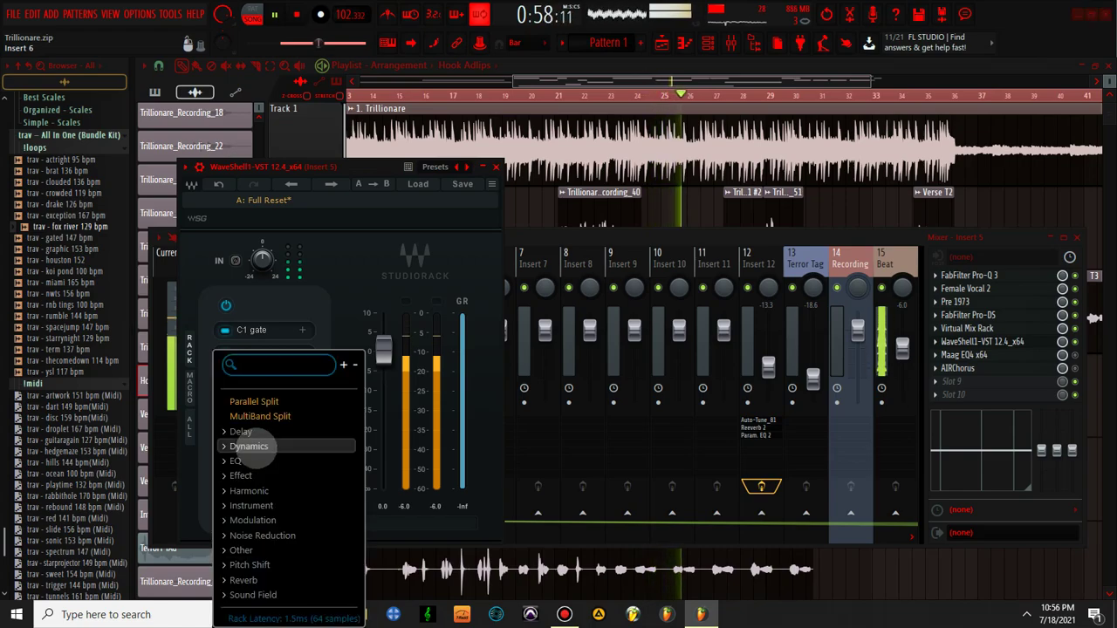
{"action": "type", "text": "DEE"}
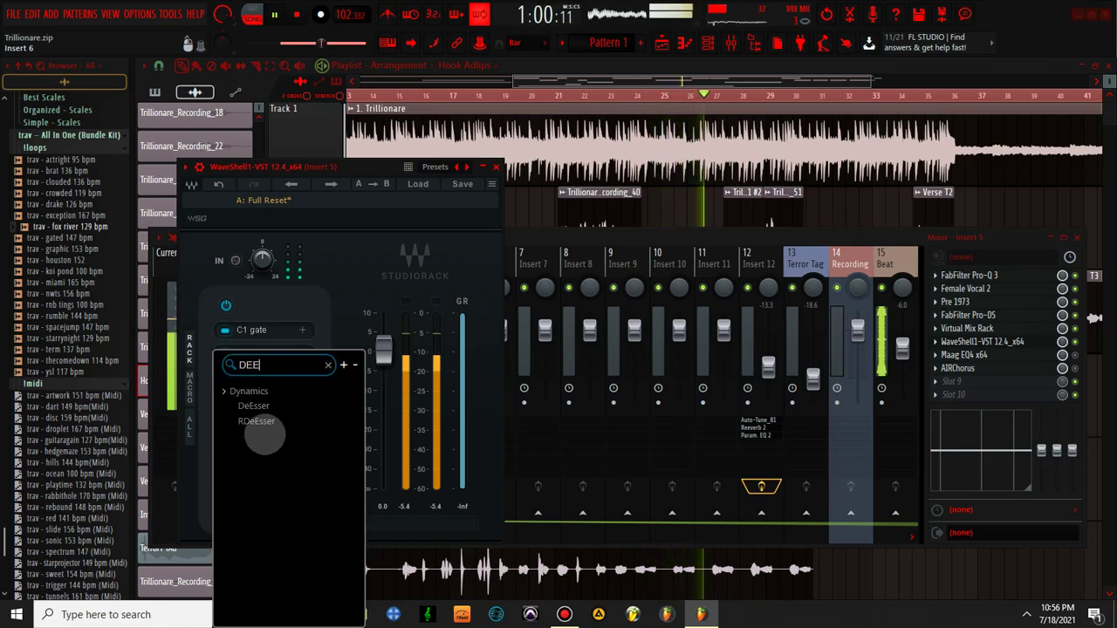
{"action": "left_click", "coordinate": [254, 406]}
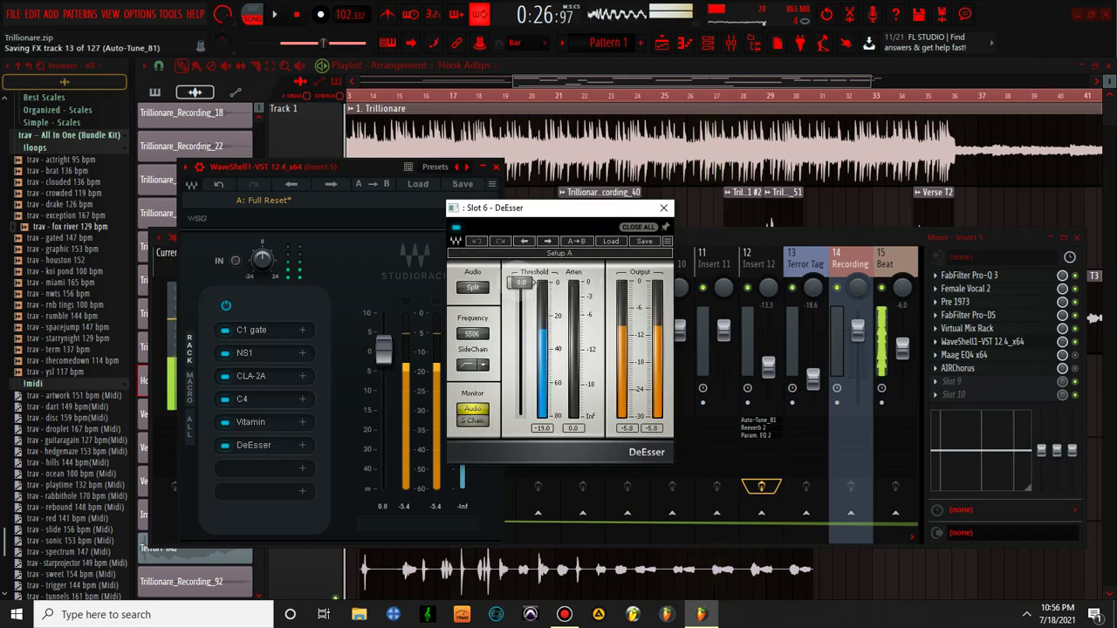
{"action": "key", "text": "space"}
{"action": "left_click_drag", "start_coordinate": [521, 283], "coordinate": [523, 305]}
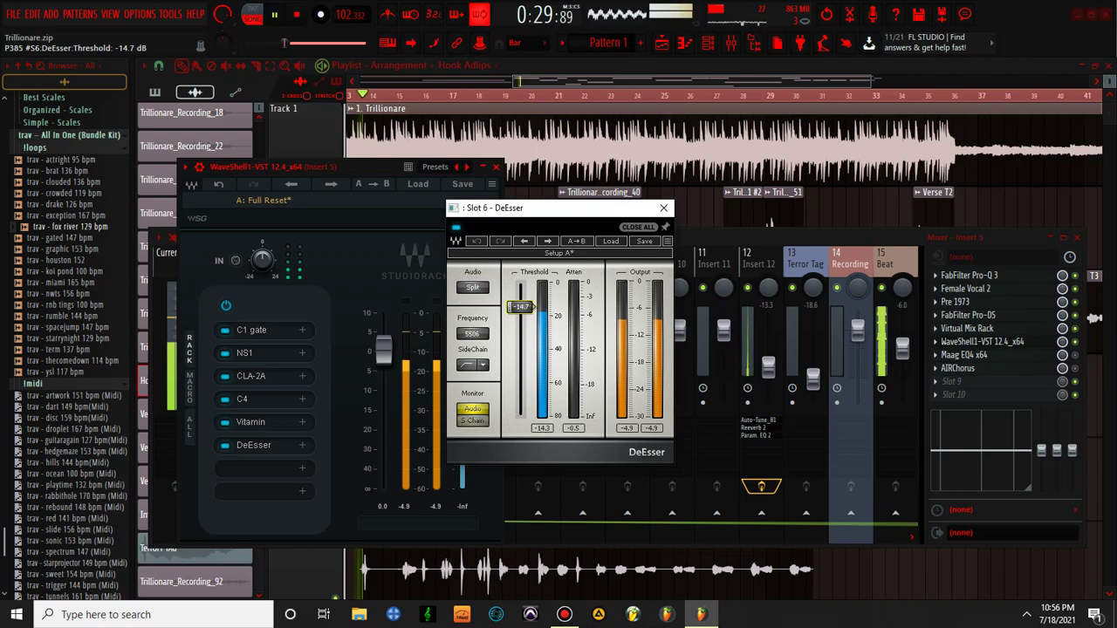
{"action": "left_click_drag", "start_coordinate": [521, 307], "coordinate": [523, 308]}
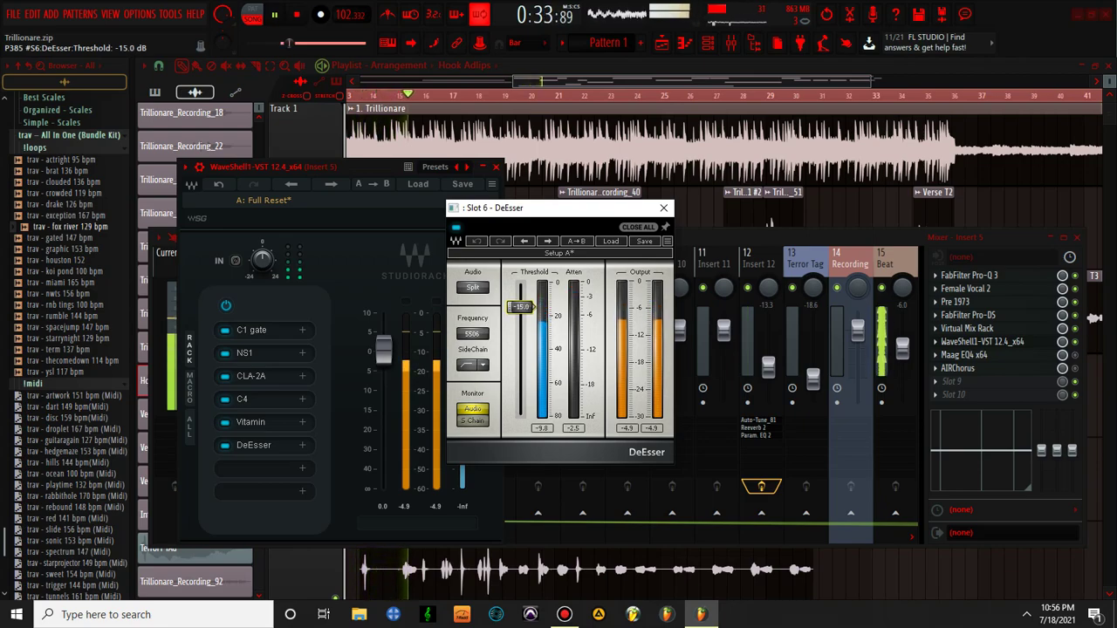
{"action": "left_click", "coordinate": [663, 207]}
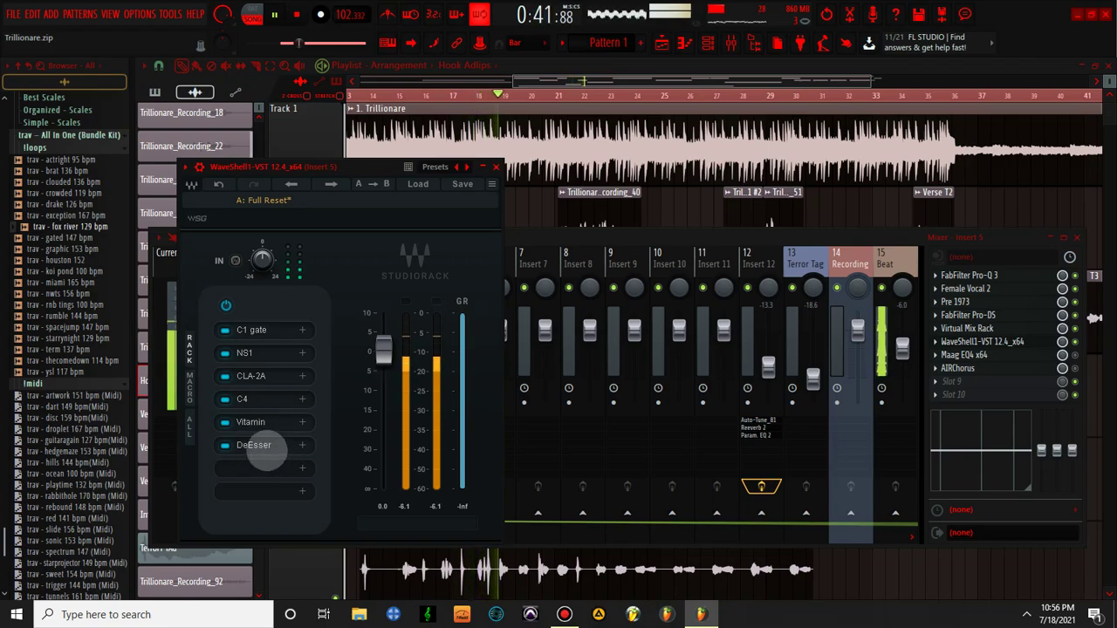
Add SSLChannel below DeEsser in Insert 5's StudioRack and set its high-pass frequency to 100 Hz
{"action": "left_click", "coordinate": [253, 470]}
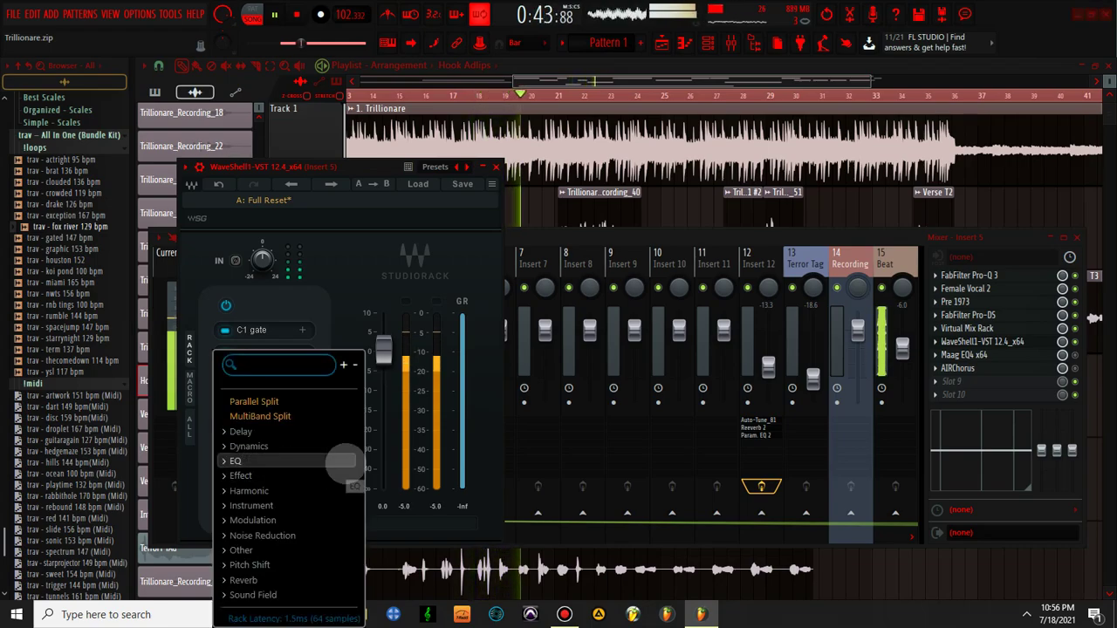
{"action": "type", "text": "ssl"}
{"action": "left_click", "coordinate": [316, 407]}
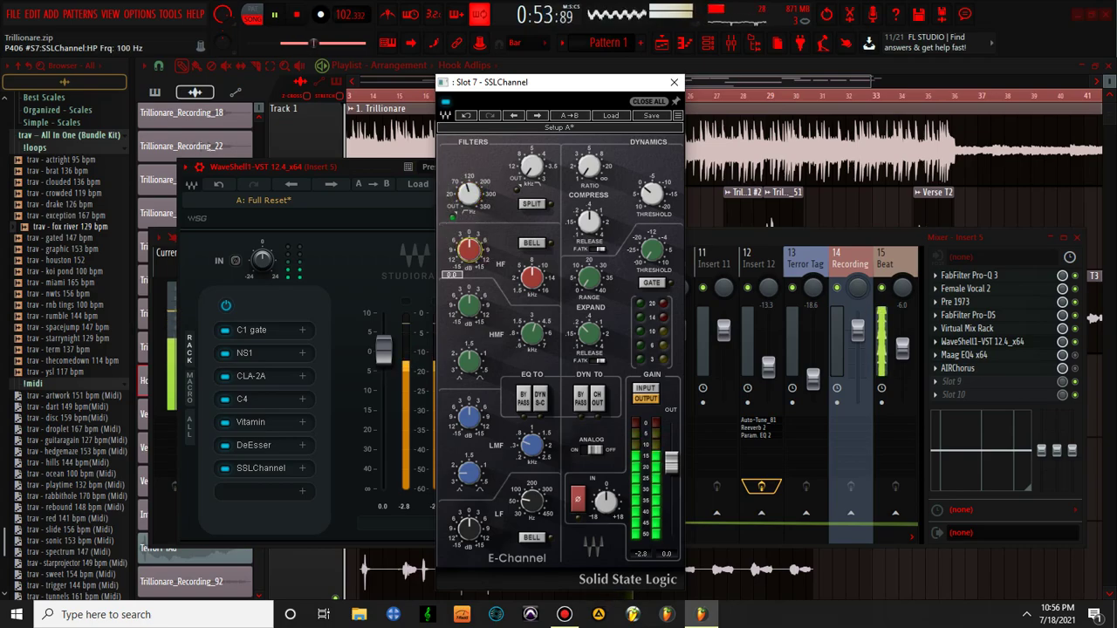
Set SSLChannel's LMF gain to -0.5 dB, LF frequency to 250 Hz, LF gain to -0.5 dB and HF gain to 1.5 dB
{"action": "scroll", "coordinate": [469, 250], "scroll_direction": "up", "scroll_amount": 1}
{"action": "scroll", "coordinate": [469, 251], "scroll_direction": "up", "scroll_amount": 1}
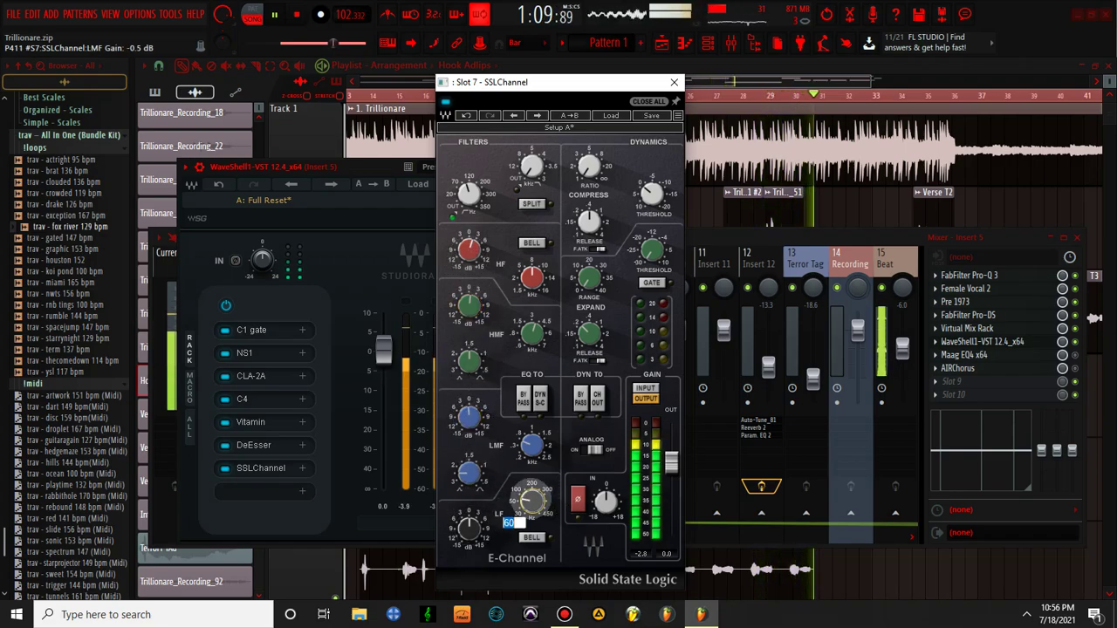
{"action": "scroll", "coordinate": [532, 499], "scroll_direction": "up", "scroll_amount": 5}
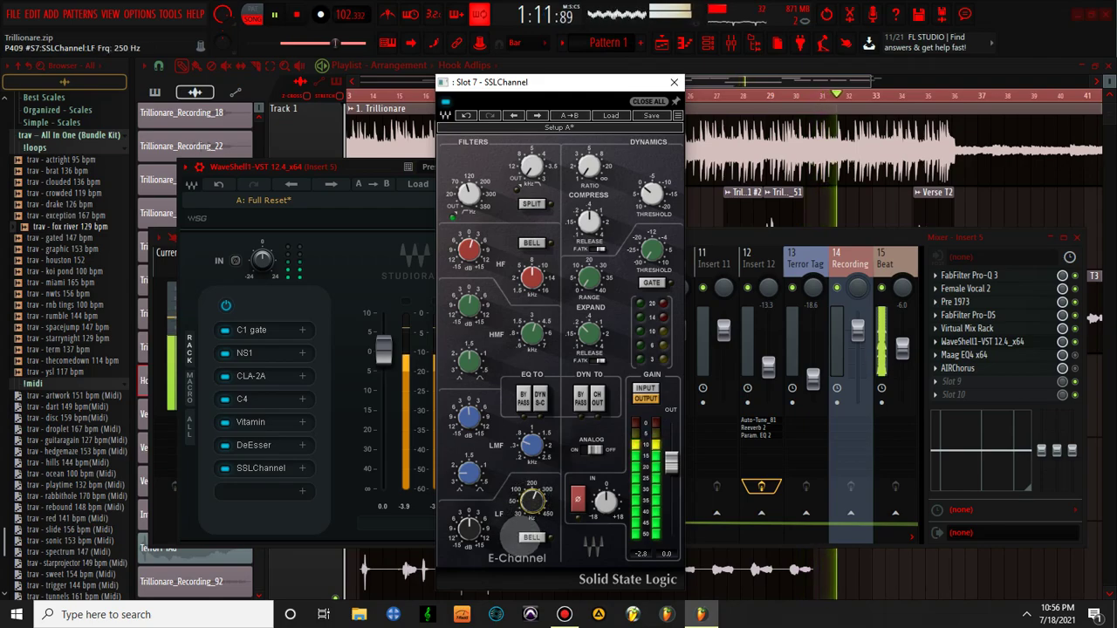
{"action": "scroll", "coordinate": [470, 527], "scroll_direction": "down", "scroll_amount": 1}
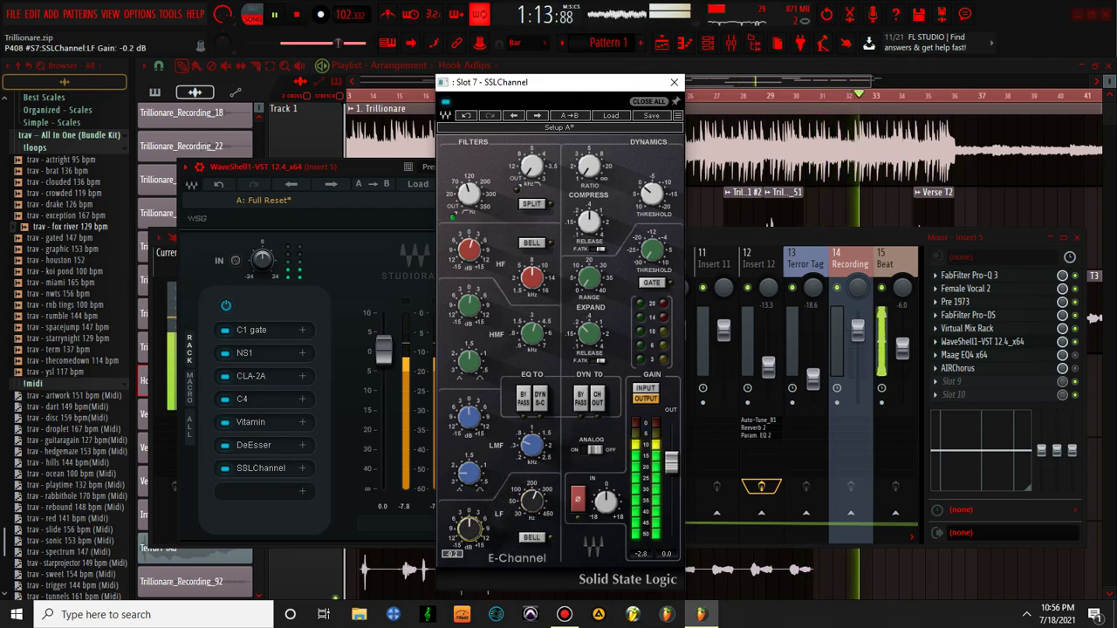
{"action": "right_click", "coordinate": [470, 527]}
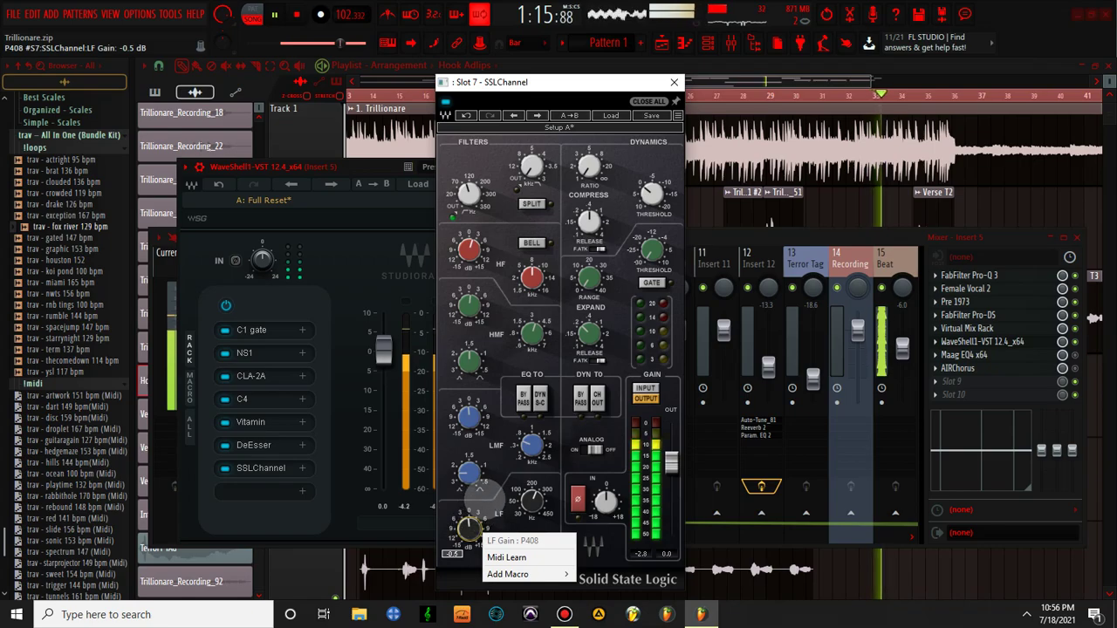
{"action": "left_click", "coordinate": [469, 523]}
{"action": "scroll", "coordinate": [469, 250], "scroll_direction": "up", "scroll_amount": 2}
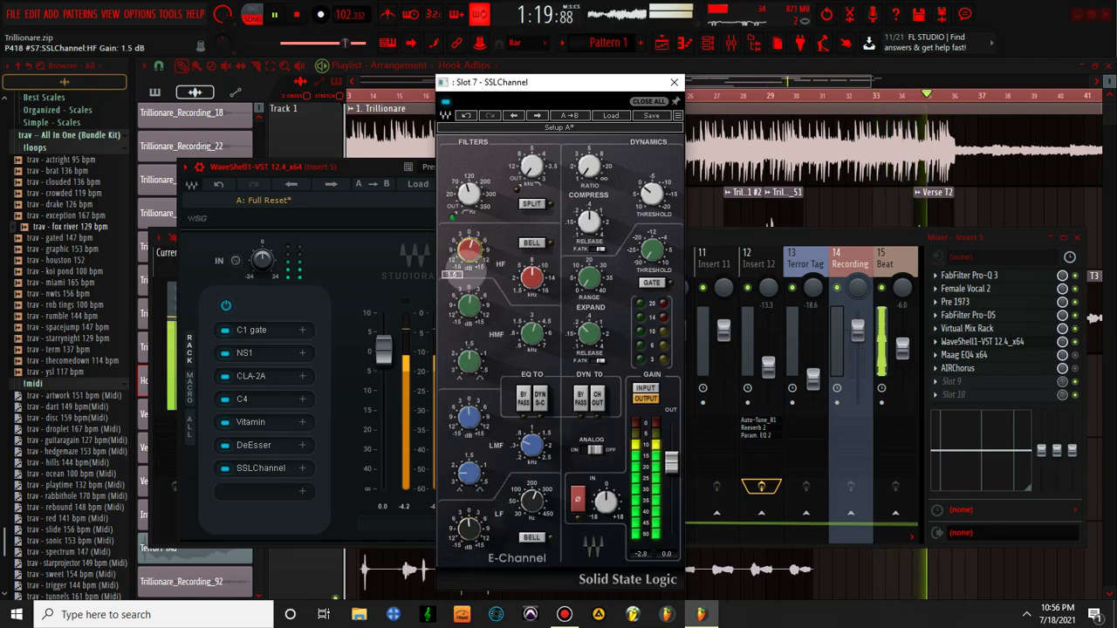
{"action": "left_click", "coordinate": [674, 82]}
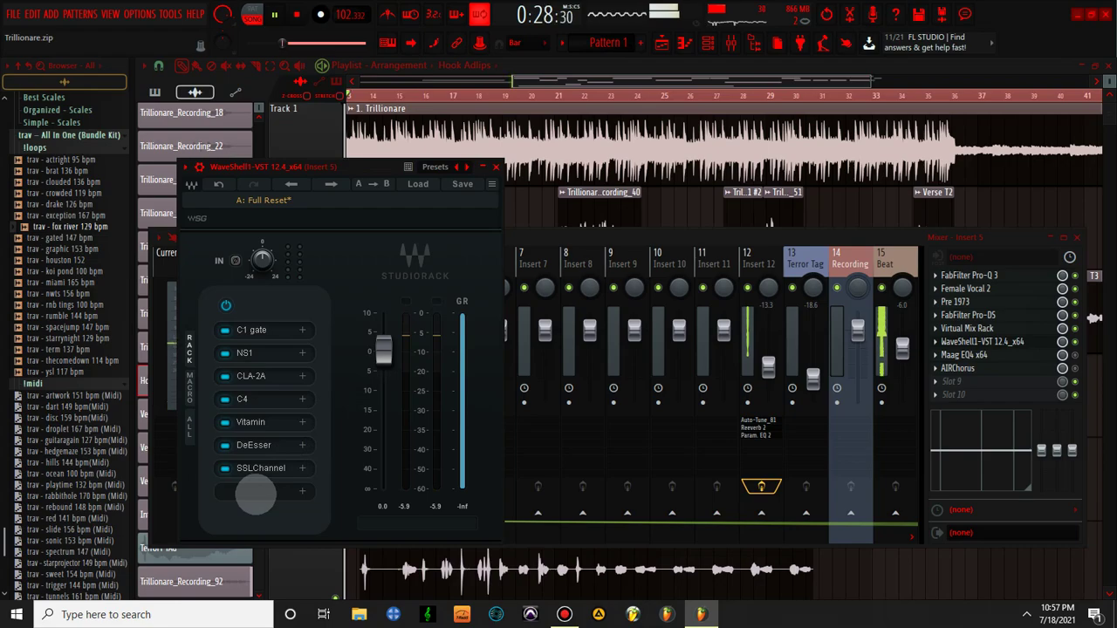
Set the gain of the CLA-2A compressor in Insert 5's StudioRack to 36.00
{"action": "left_click", "coordinate": [255, 494]}
{"action": "left_click", "coordinate": [383, 270]}
{"action": "key", "text": "space"}
{"action": "left_click", "coordinate": [255, 376]}
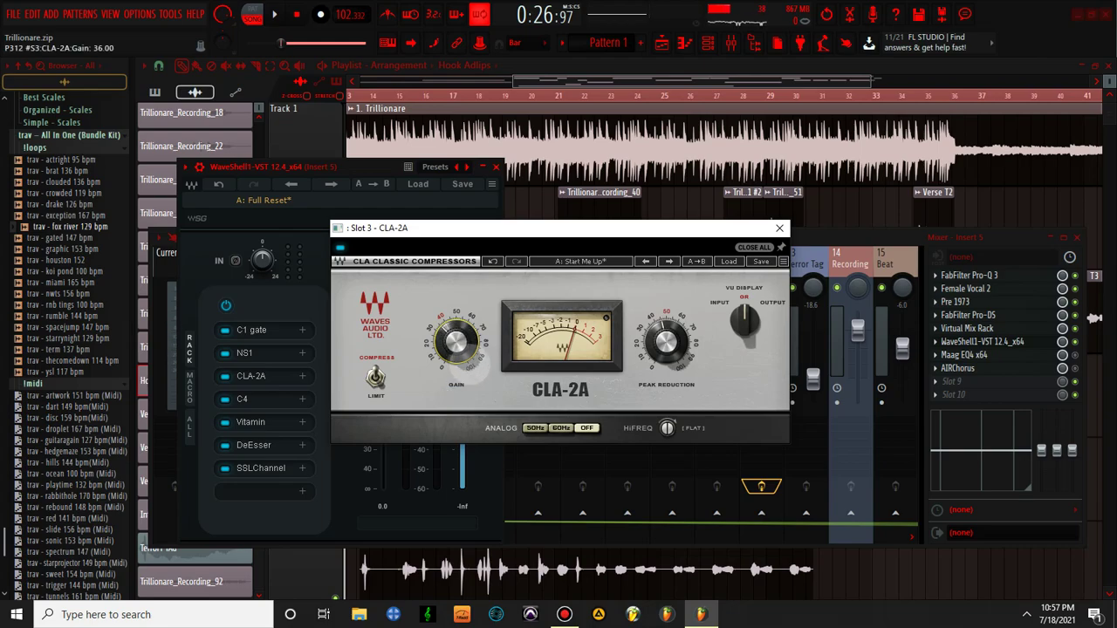
{"action": "key", "text": "space"}
{"action": "left_click", "coordinate": [778, 227]}
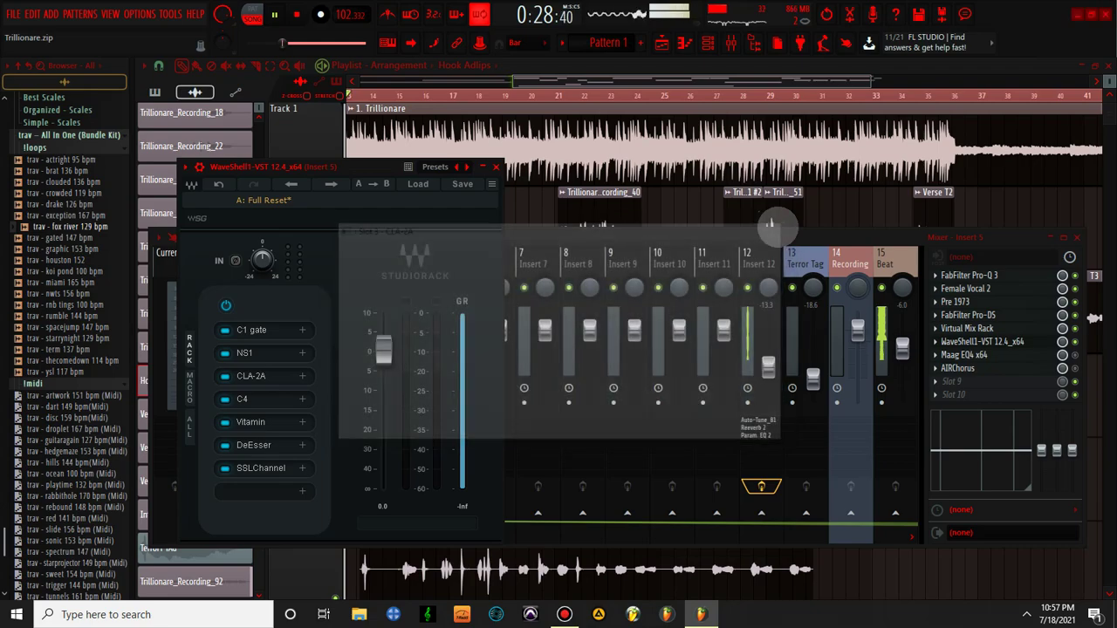
Add RVox below SSLChannel in Insert 5's StudioRack and set its compression to -1.0 dB
{"action": "left_click", "coordinate": [262, 490]}
{"action": "type", "text": "rbass"}
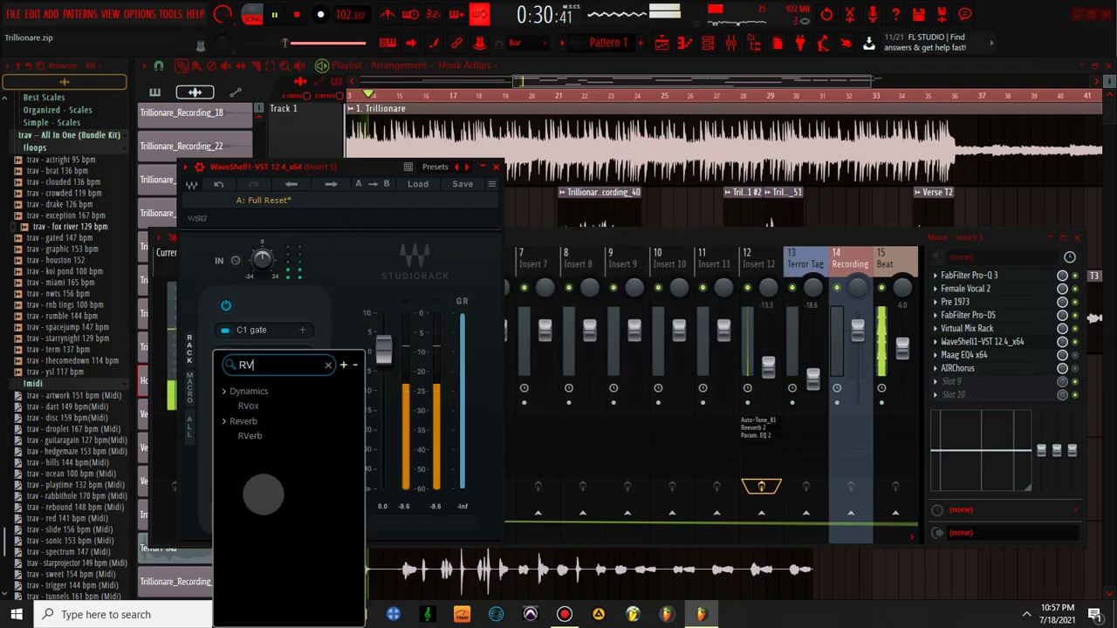
{"action": "left_click", "coordinate": [275, 408]}
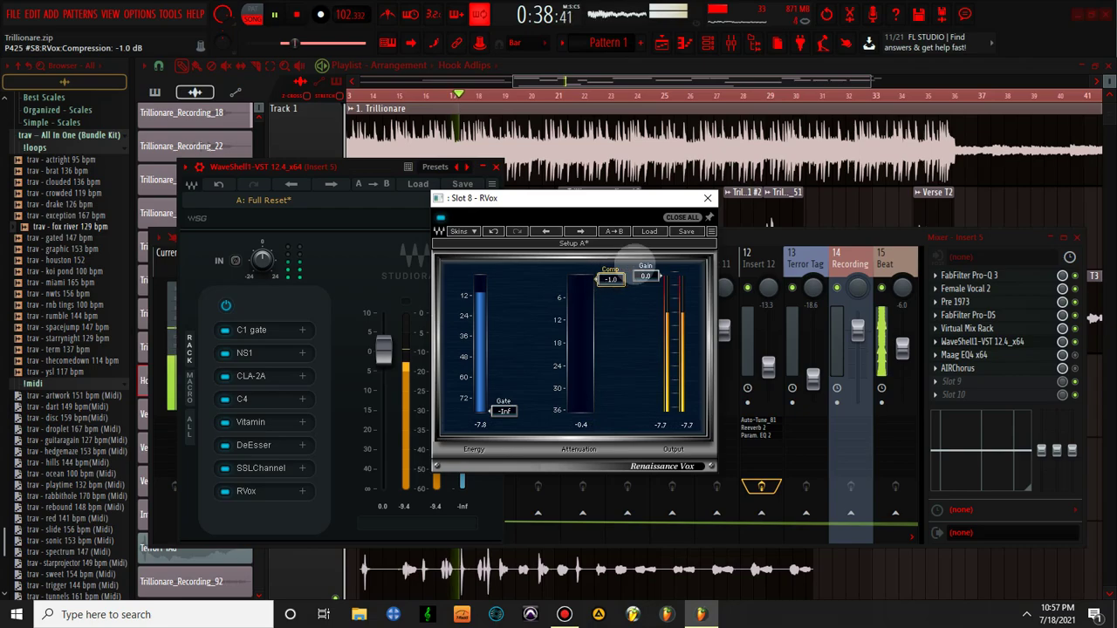
{"action": "left_click", "coordinate": [707, 198]}
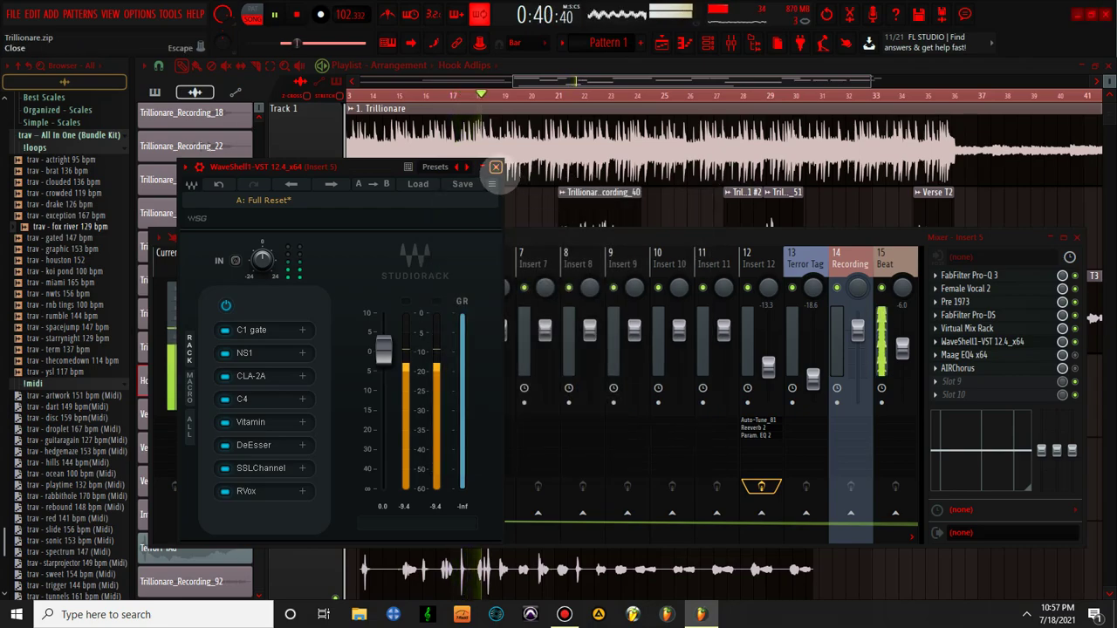
Close the StudioRack and enable the Maag EQ4 effect on Insert 5
{"action": "left_click", "coordinate": [494, 167]}
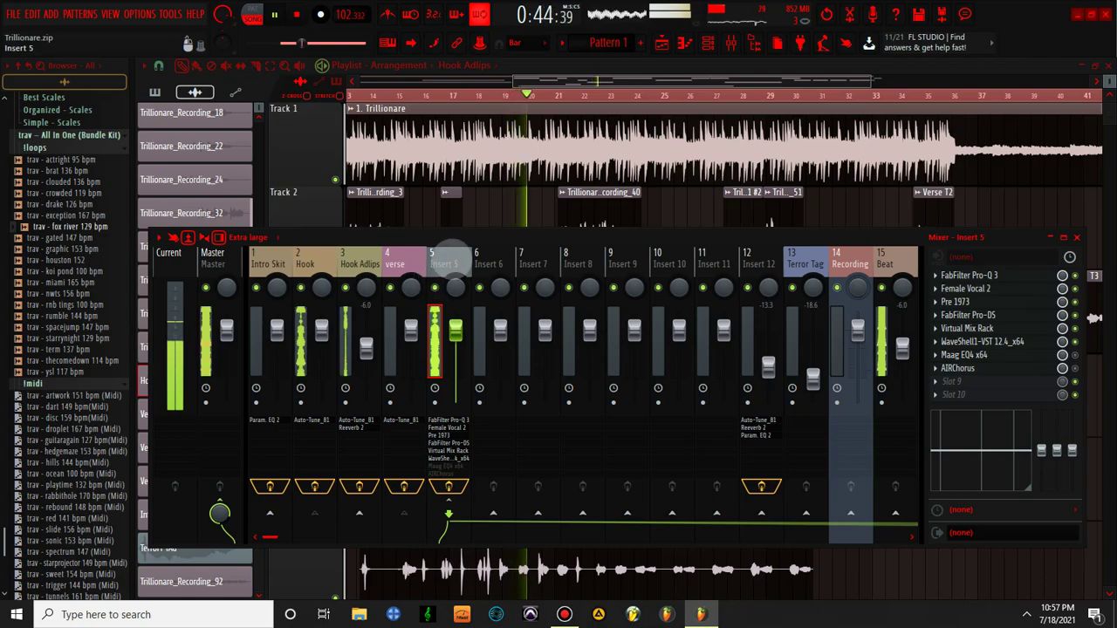
{"action": "left_click", "coordinate": [1074, 355]}
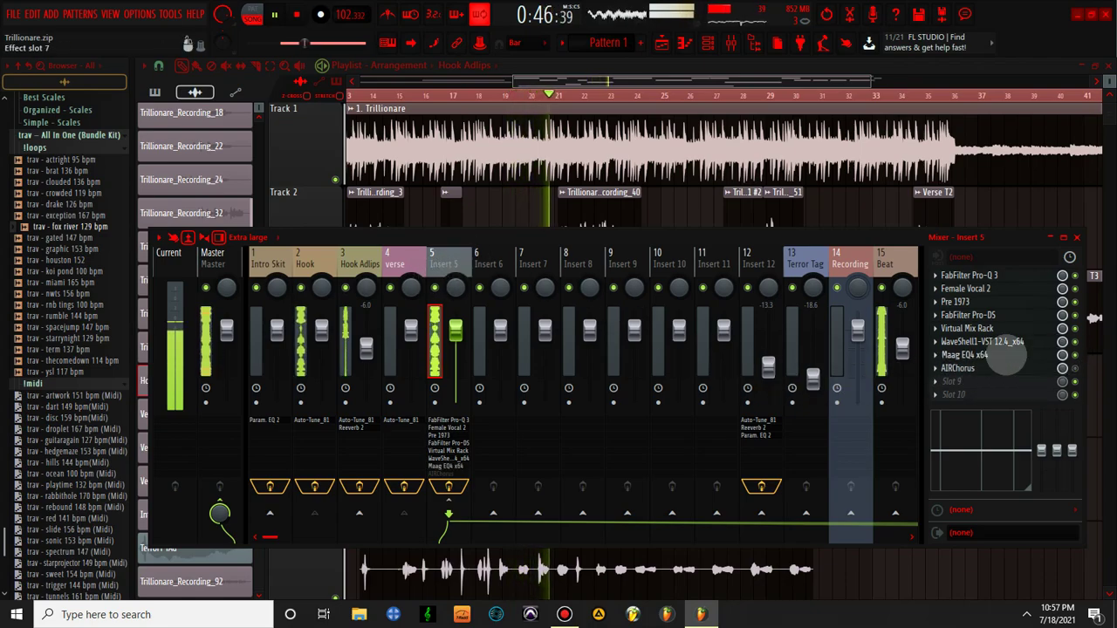
Set the air gain of Insert 5's Maag EQ4 to 2.0 and close the plugin
{"action": "left_click", "coordinate": [1007, 356]}
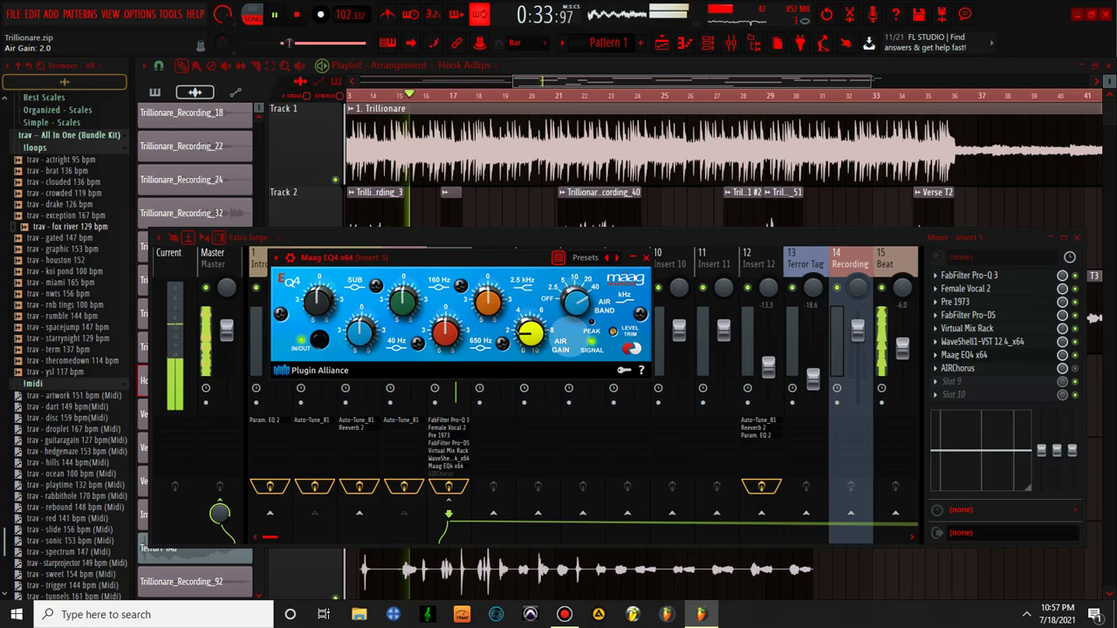
{"action": "left_click", "coordinate": [645, 257]}
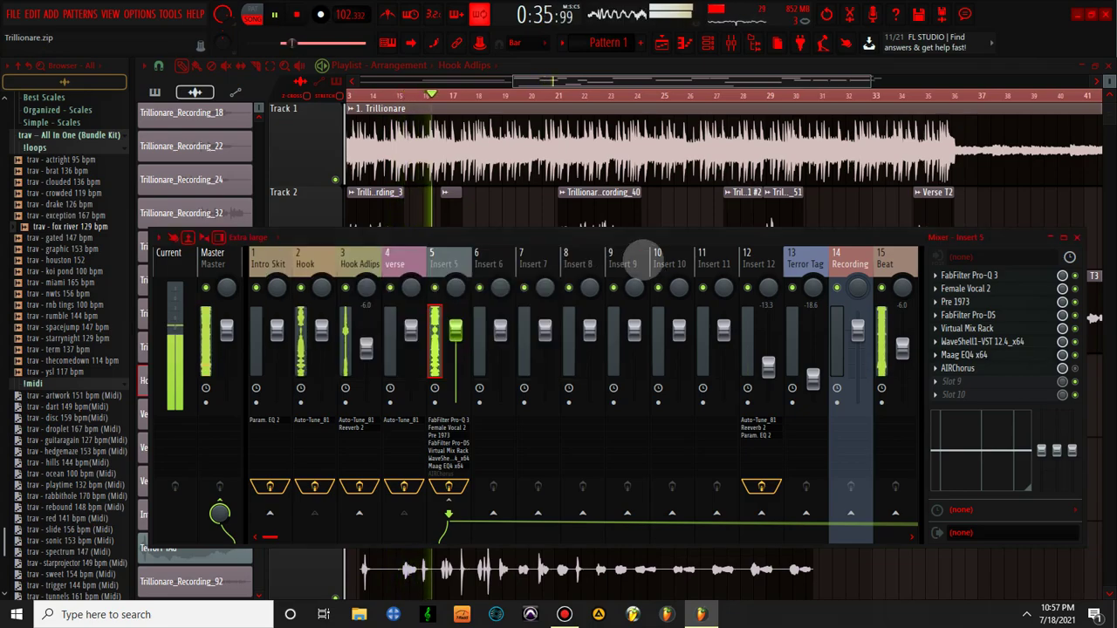
Restart playback and raise the Beat track's volume to -2.0 dB
{"action": "key", "text": "space"}
{"action": "key", "text": "space"}
{"action": "left_click_drag", "start_coordinate": [903, 346], "coordinate": [902, 337]}
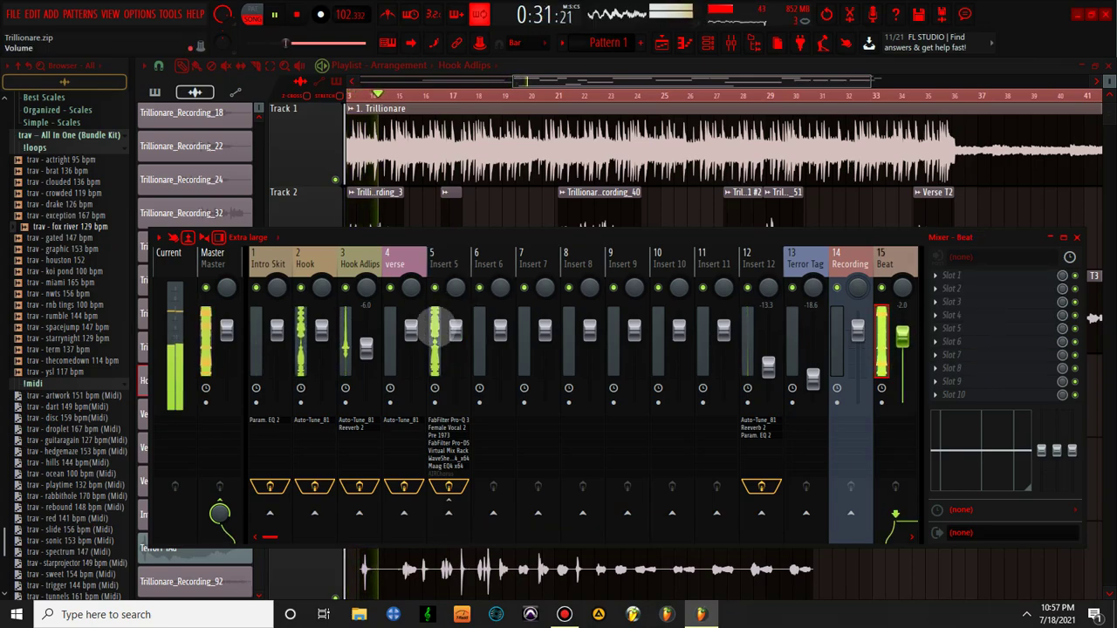
Set the RVox compression in Insert 5's StudioRack to -2.1 dB and close the rack
{"action": "left_click", "coordinate": [443, 262]}
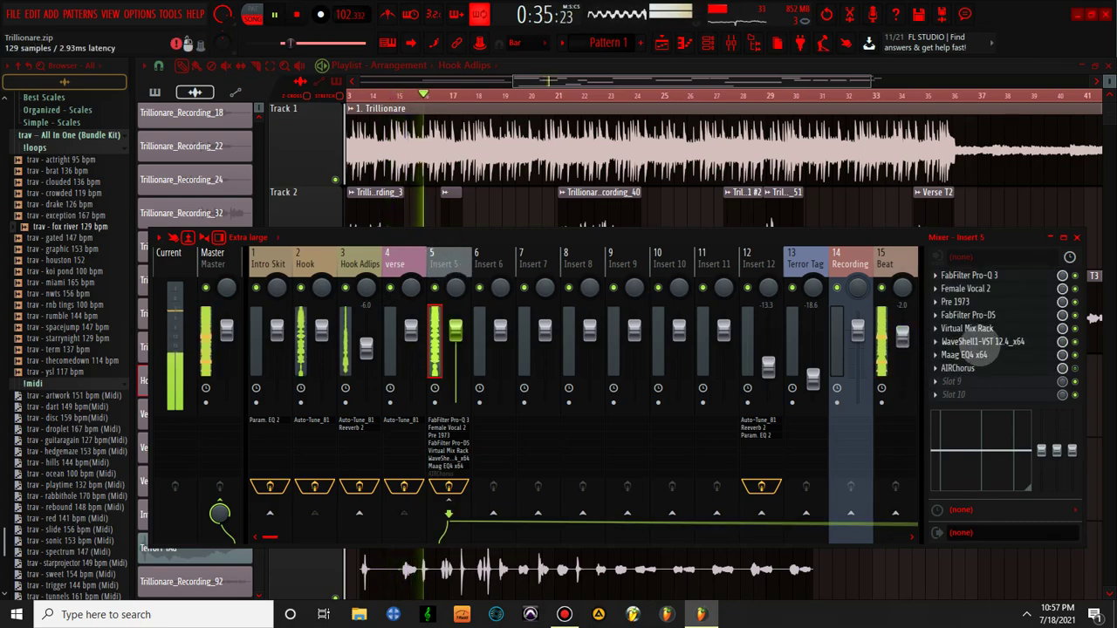
{"action": "left_click", "coordinate": [973, 342]}
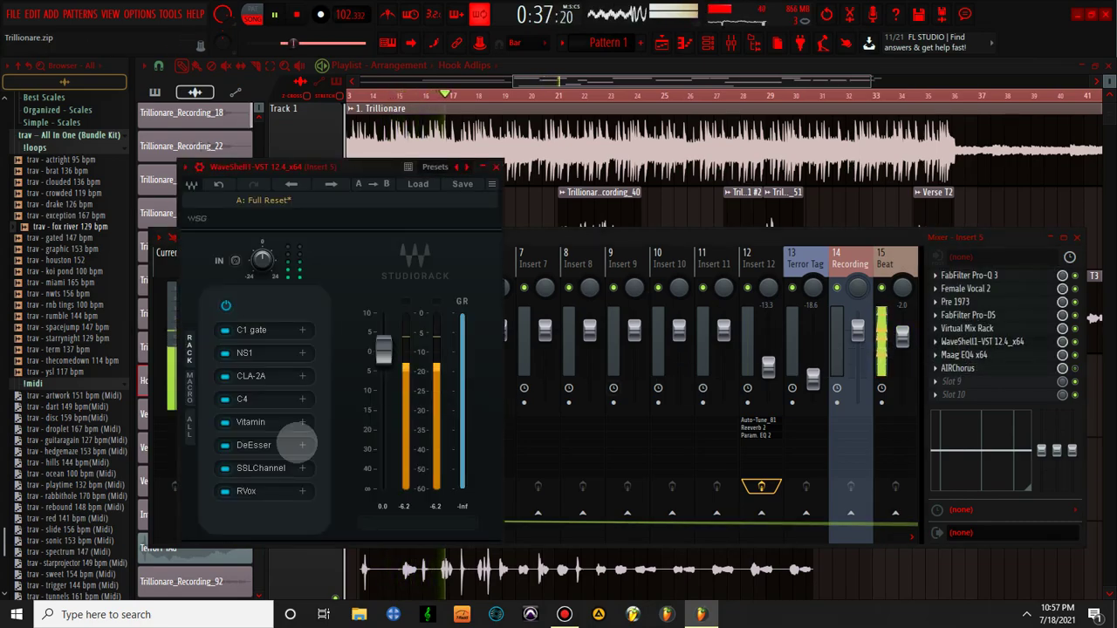
{"action": "left_click", "coordinate": [259, 491]}
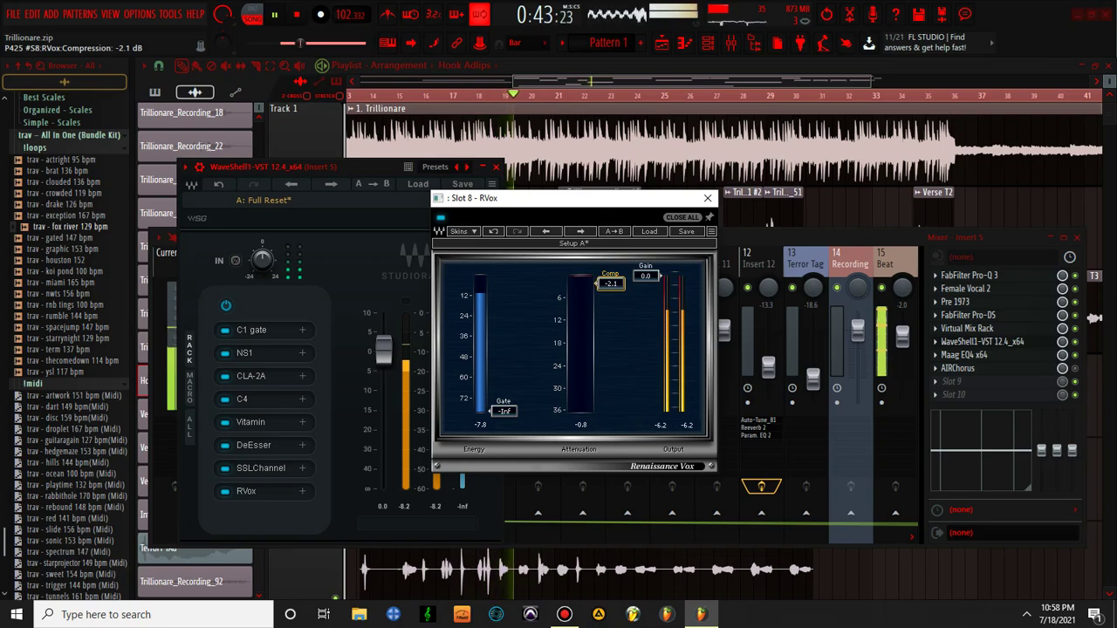
{"action": "left_click", "coordinate": [708, 198]}
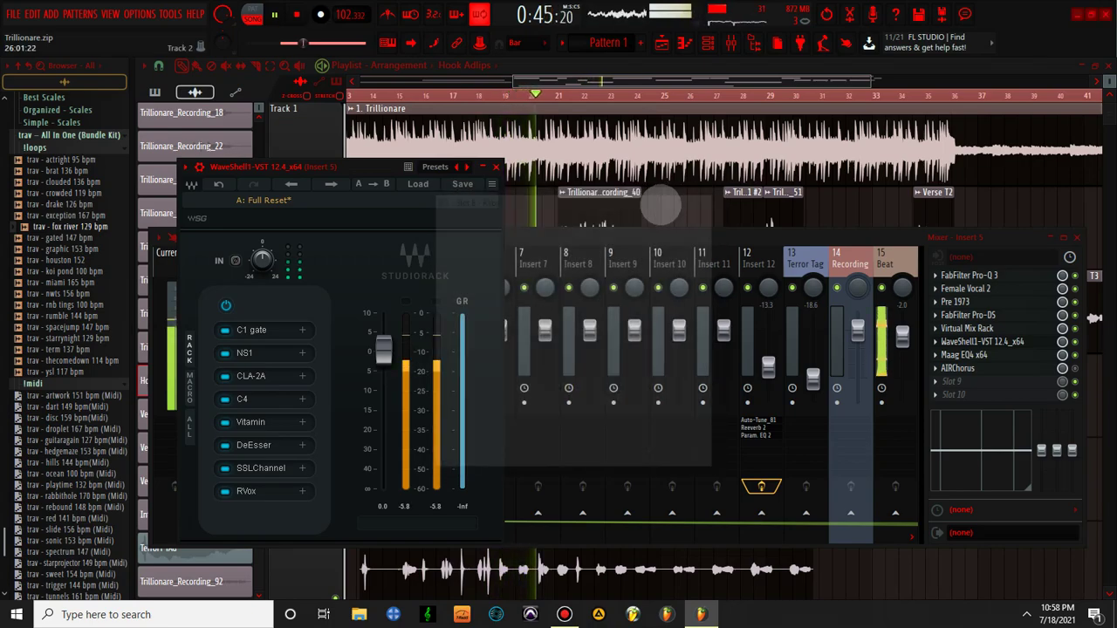
{"action": "left_click", "coordinate": [496, 166]}
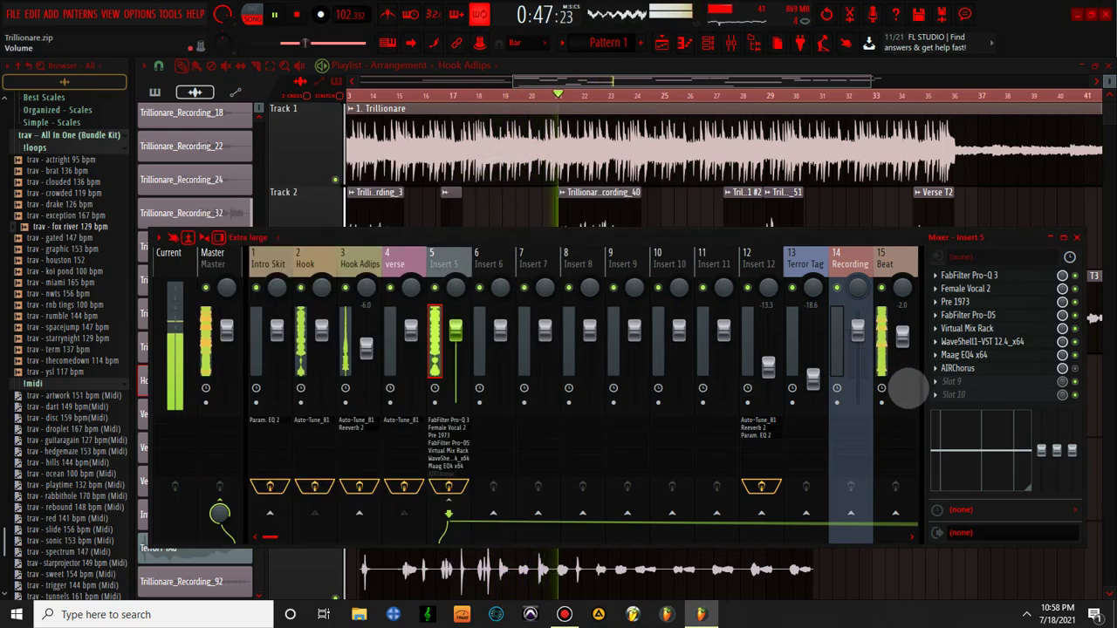
Copy Insert 5's StudioRack to Insert 6 and empty the copy with the Full Reset preset
{"action": "left_click", "coordinate": [935, 275]}
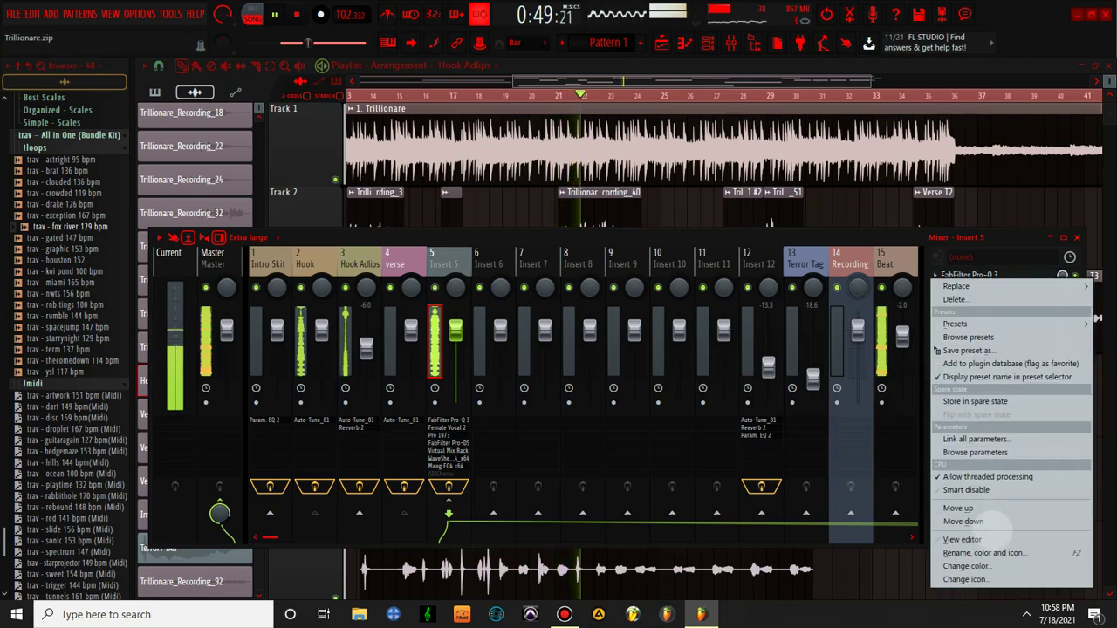
{"action": "left_click", "coordinate": [967, 350]}
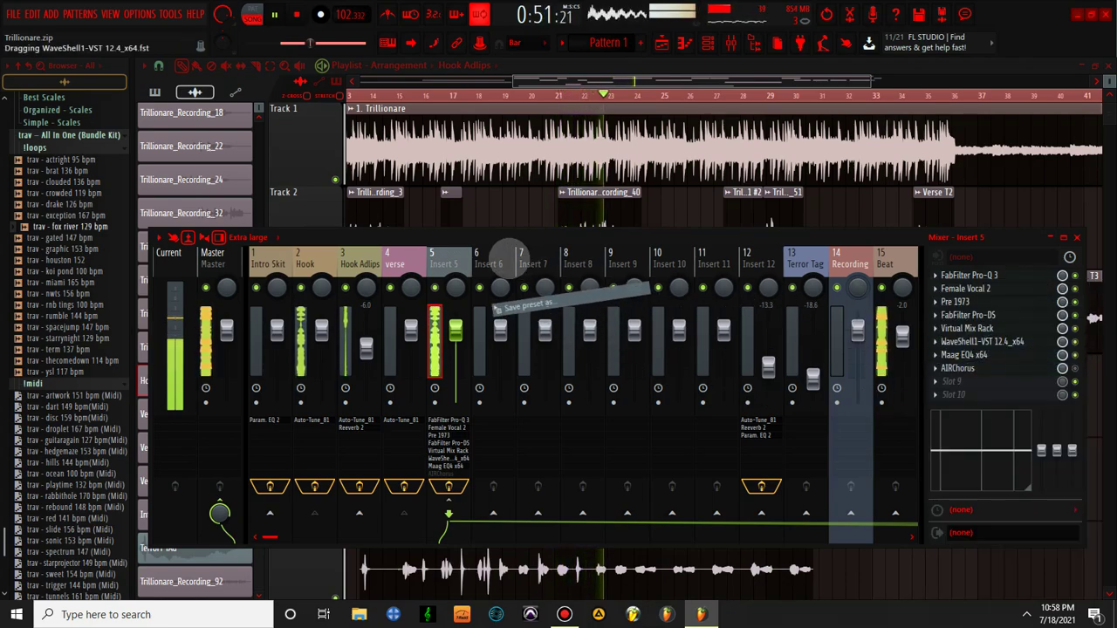
{"action": "left_click_drag", "start_coordinate": [500, 253], "coordinate": [493, 266]}
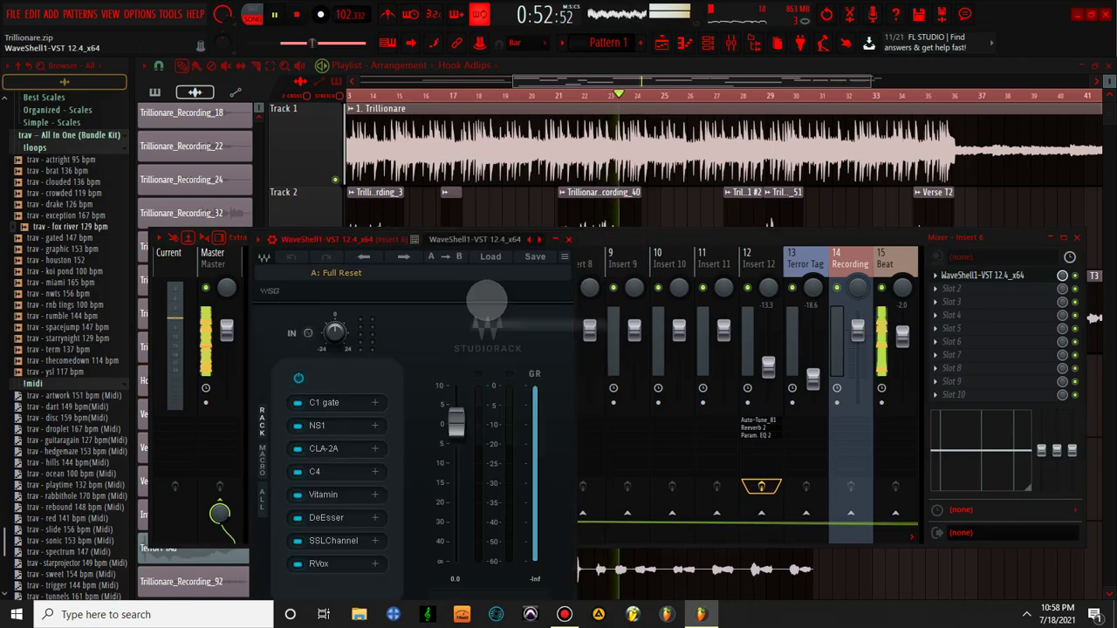
{"action": "left_click_drag", "start_coordinate": [387, 242], "coordinate": [380, 169]}
{"action": "left_click", "coordinate": [481, 183]}
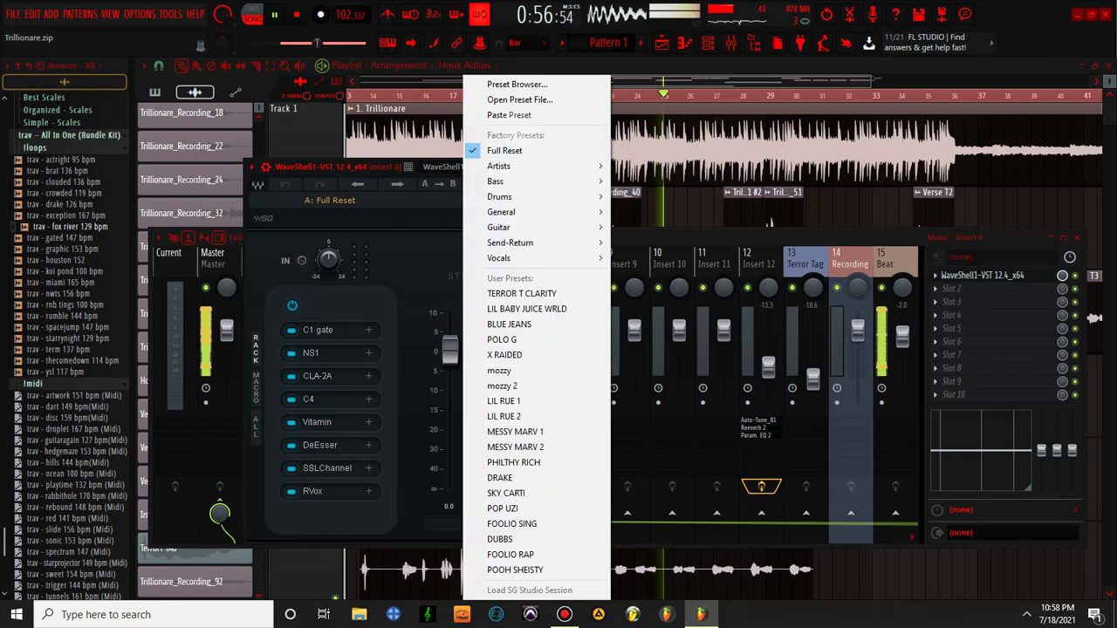
{"action": "left_click", "coordinate": [504, 150]}
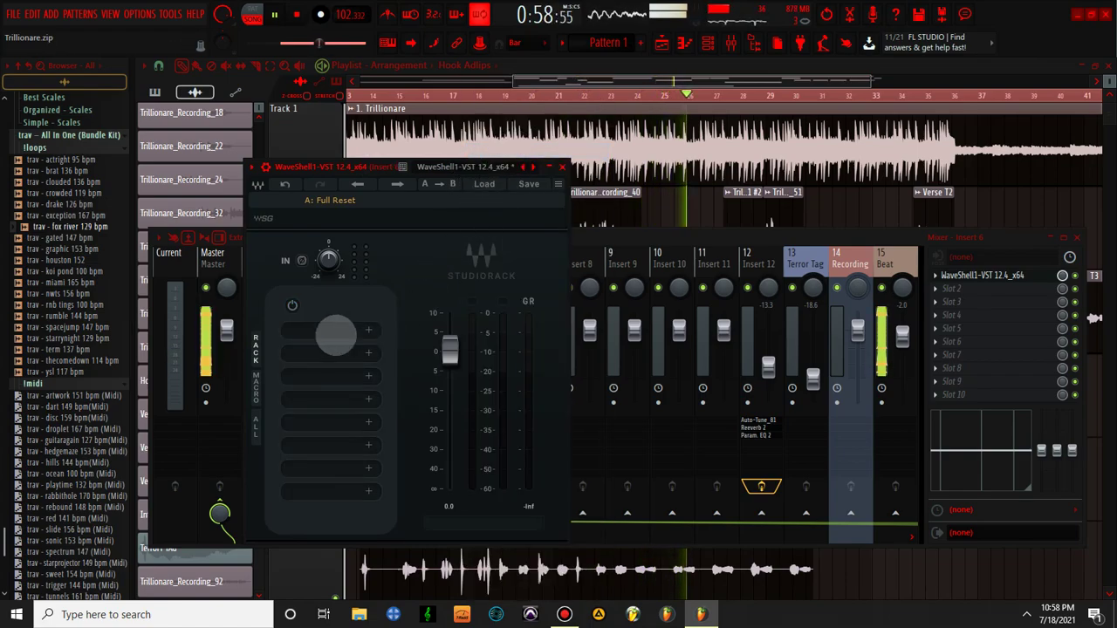
Add H-Delay to the first slot of Insert 6's StudioRack with a delay time of 1/4
{"action": "left_click", "coordinate": [315, 331]}
{"action": "type", "text": "H"}
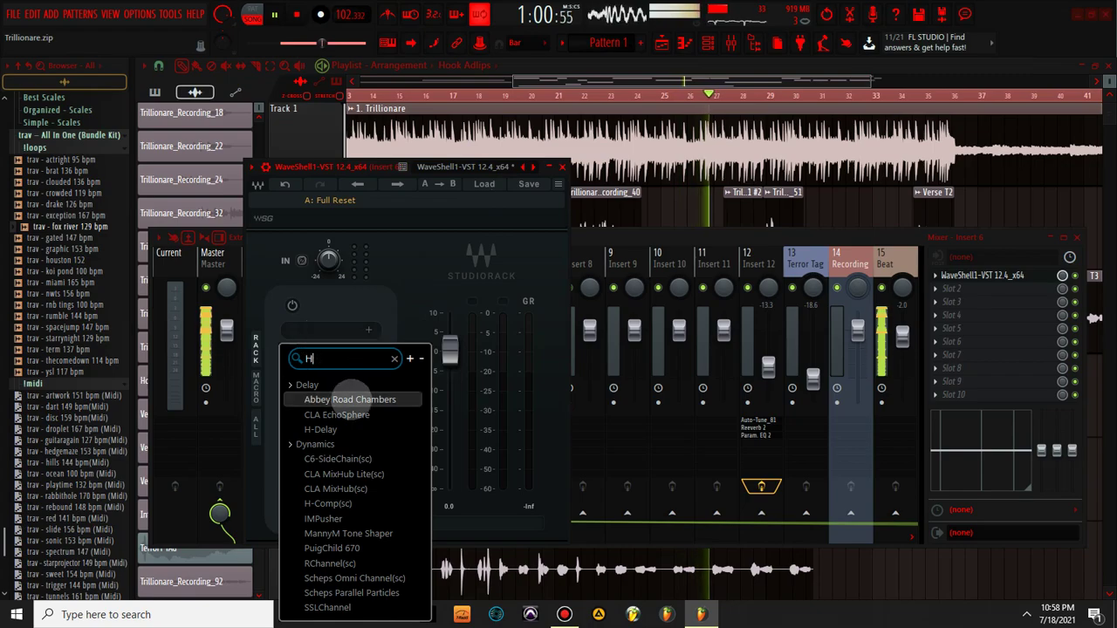
{"action": "left_click", "coordinate": [320, 429]}
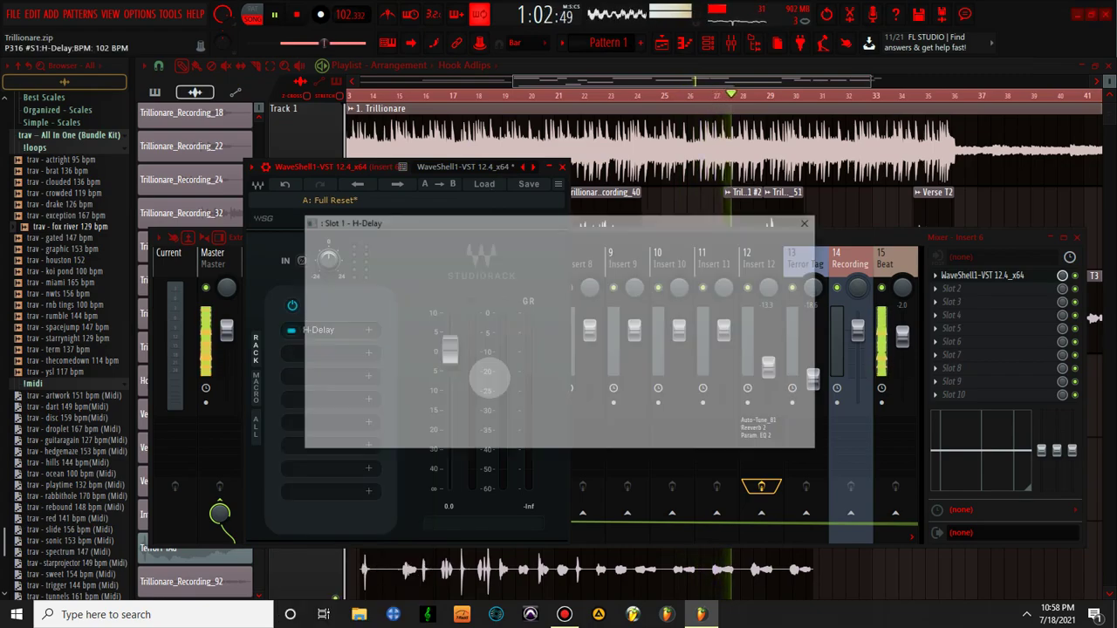
{"action": "left_click_drag", "start_coordinate": [484, 324], "coordinate": [476, 301]}
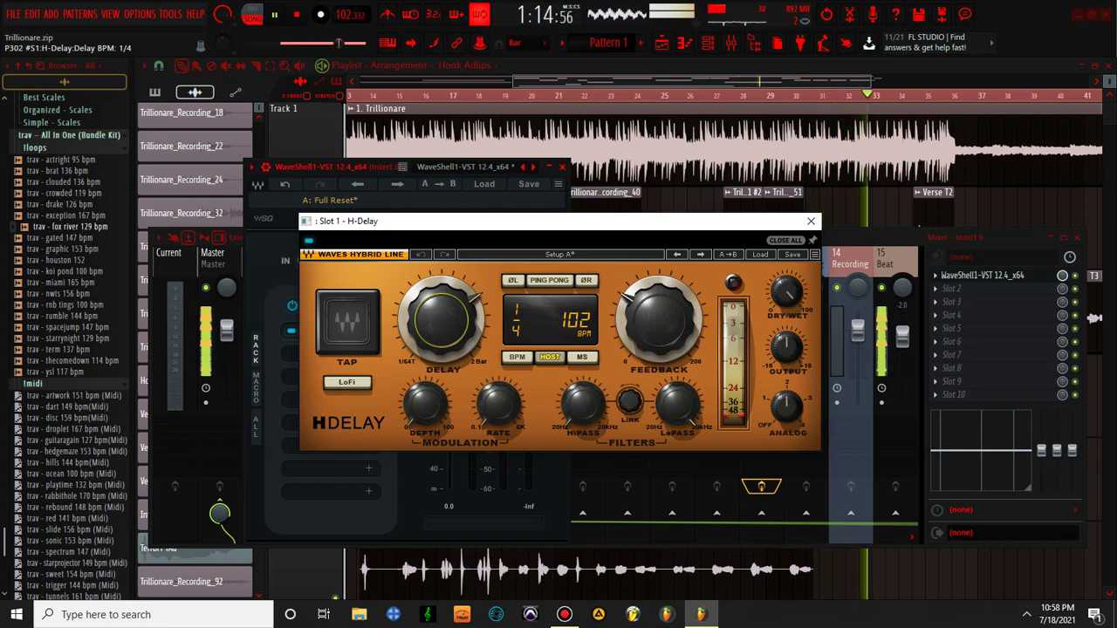
Enable H-Delay's Ping Pong mode, set HiPass to 155 and LoPass to 4.80k, and close the delay and its StudioRack
{"action": "left_click", "coordinate": [549, 280]}
{"action": "left_click_drag", "start_coordinate": [580, 401], "coordinate": [581, 397]}
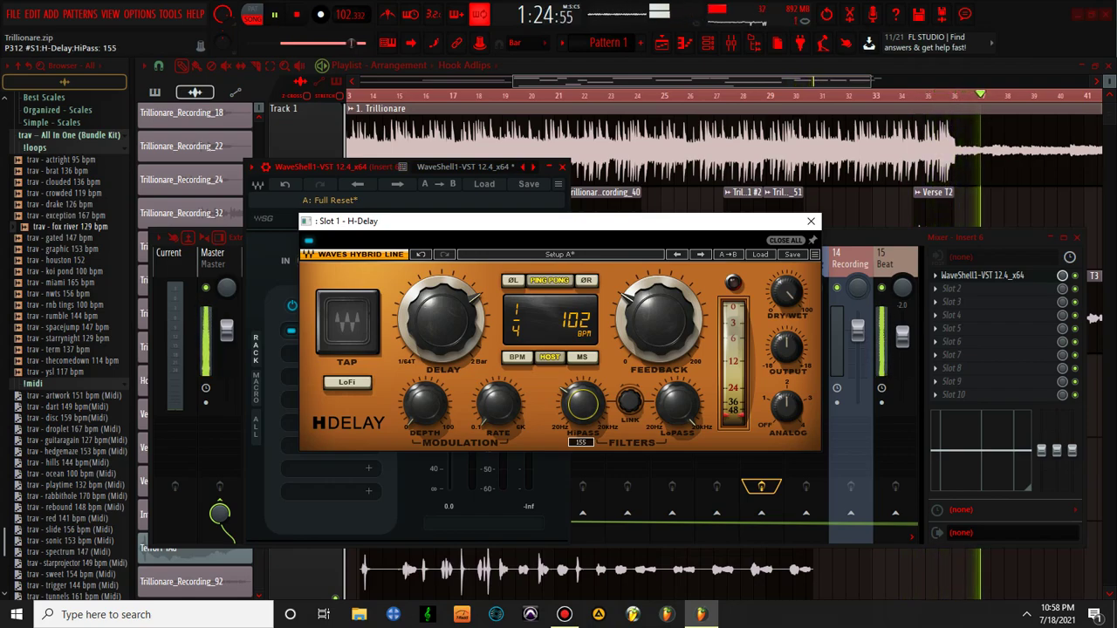
{"action": "left_click_drag", "start_coordinate": [677, 400], "coordinate": [677, 410]}
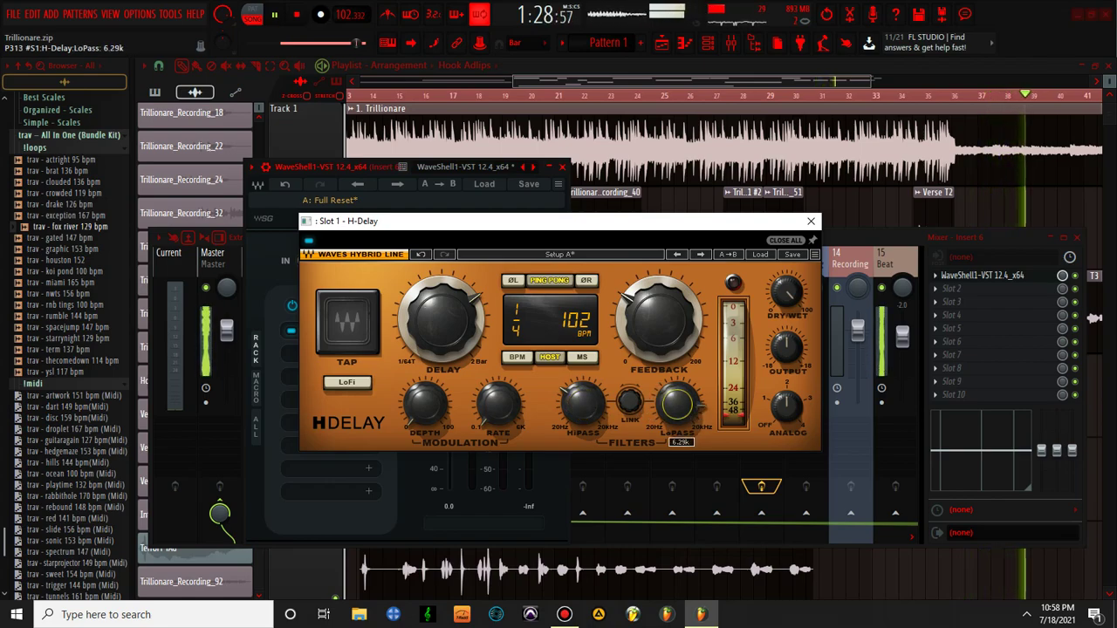
{"action": "left_click_drag", "start_coordinate": [677, 410], "coordinate": [677, 413]}
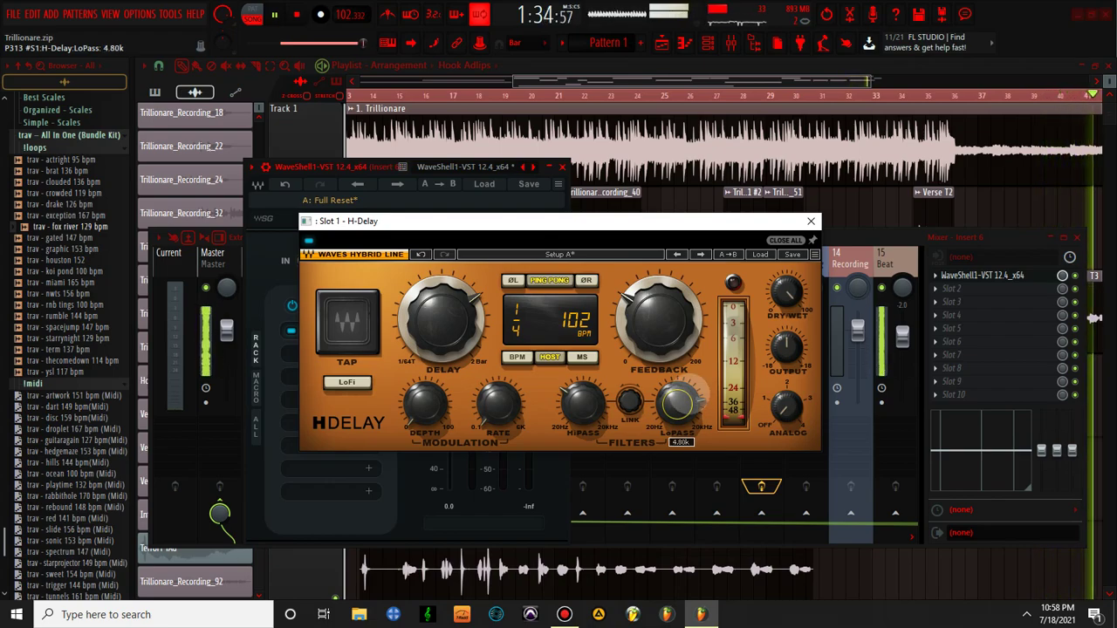
{"action": "left_click", "coordinate": [811, 221]}
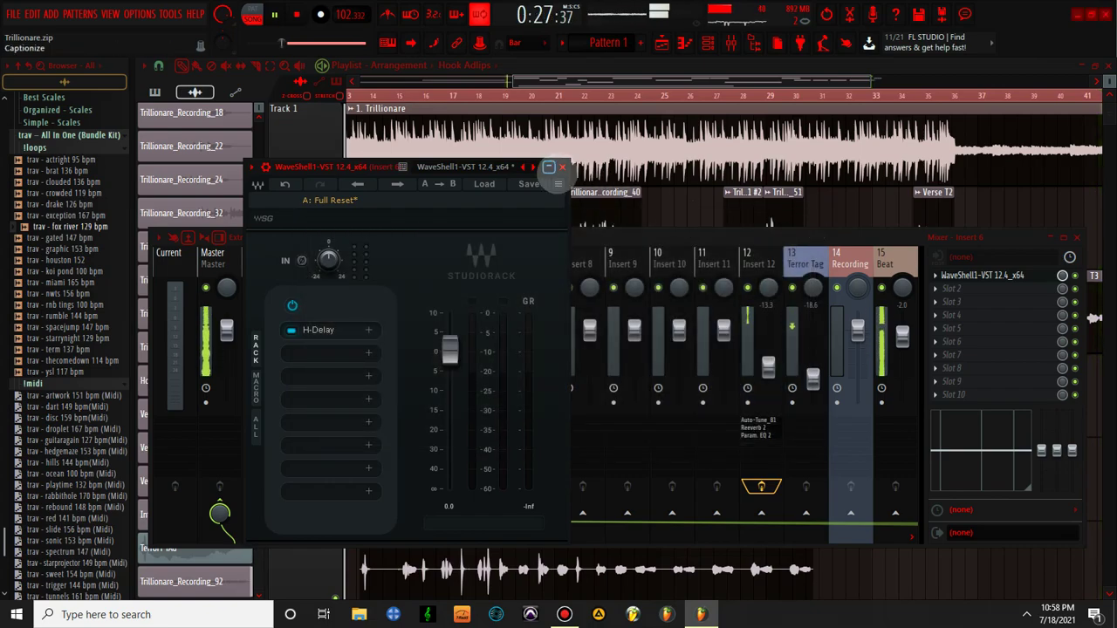
{"action": "left_click", "coordinate": [561, 166]}
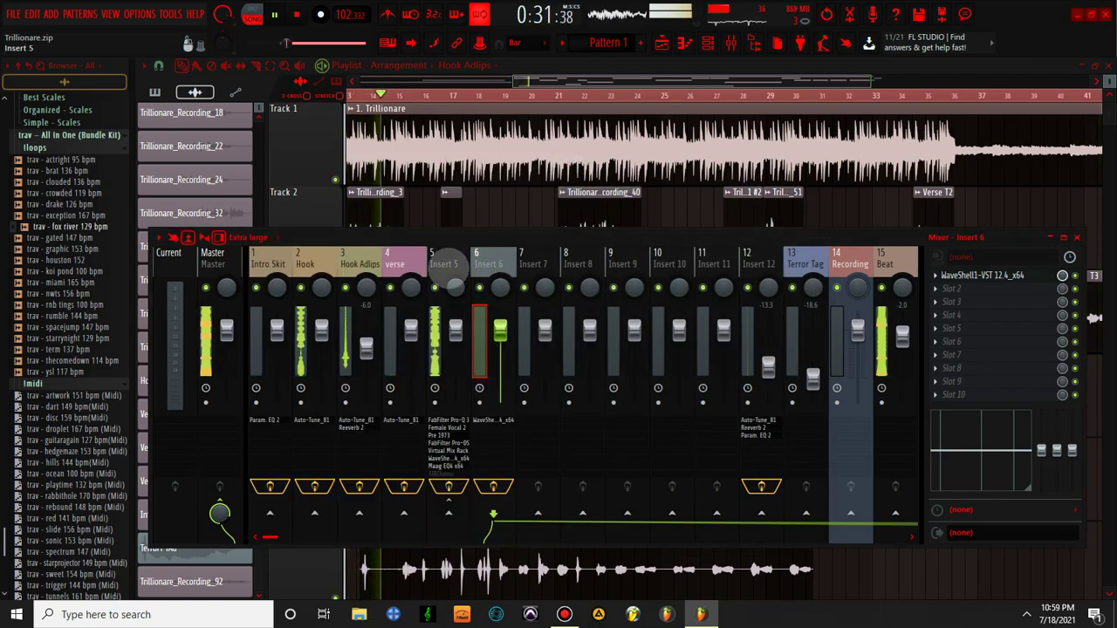
Enable AIRChorus on Insert 5 and set its pre delay to 0.00 ms and its mix to 10 %
{"action": "left_click", "coordinate": [447, 263]}
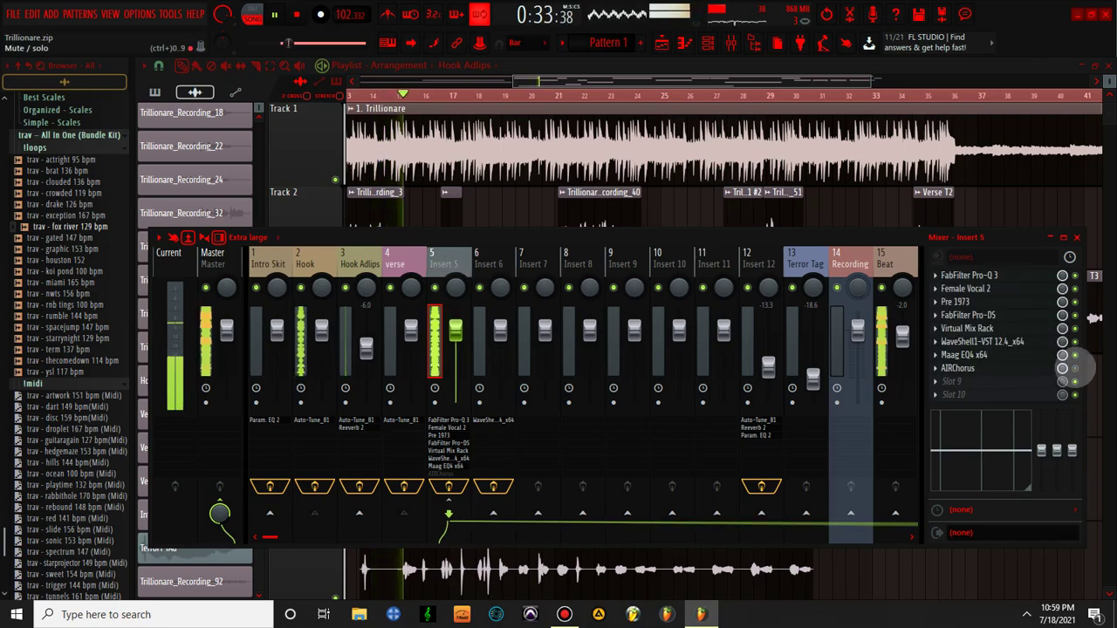
{"action": "left_click", "coordinate": [1075, 369]}
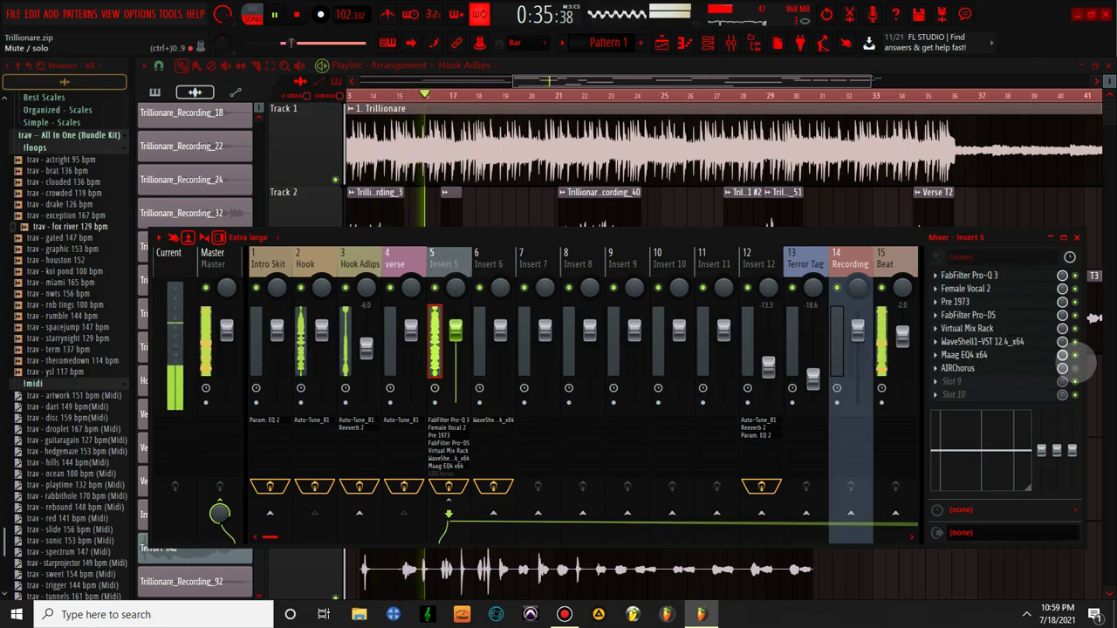
{"action": "left_click", "coordinate": [1025, 368]}
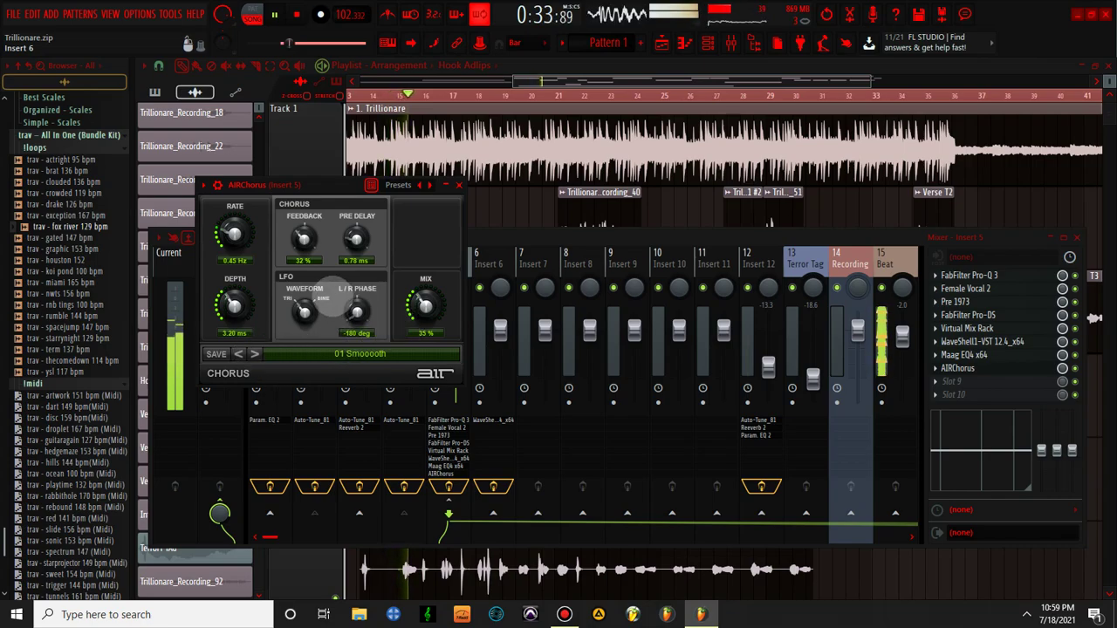
{"action": "left_click_drag", "start_coordinate": [352, 243], "coordinate": [352, 262]}
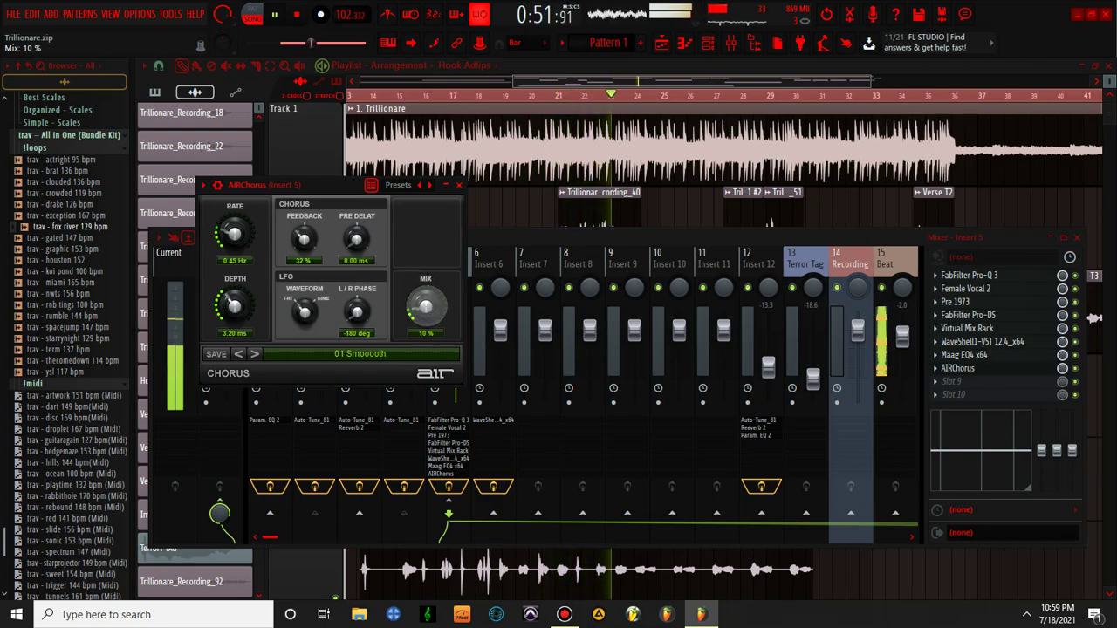
{"action": "left_click", "coordinate": [458, 185]}
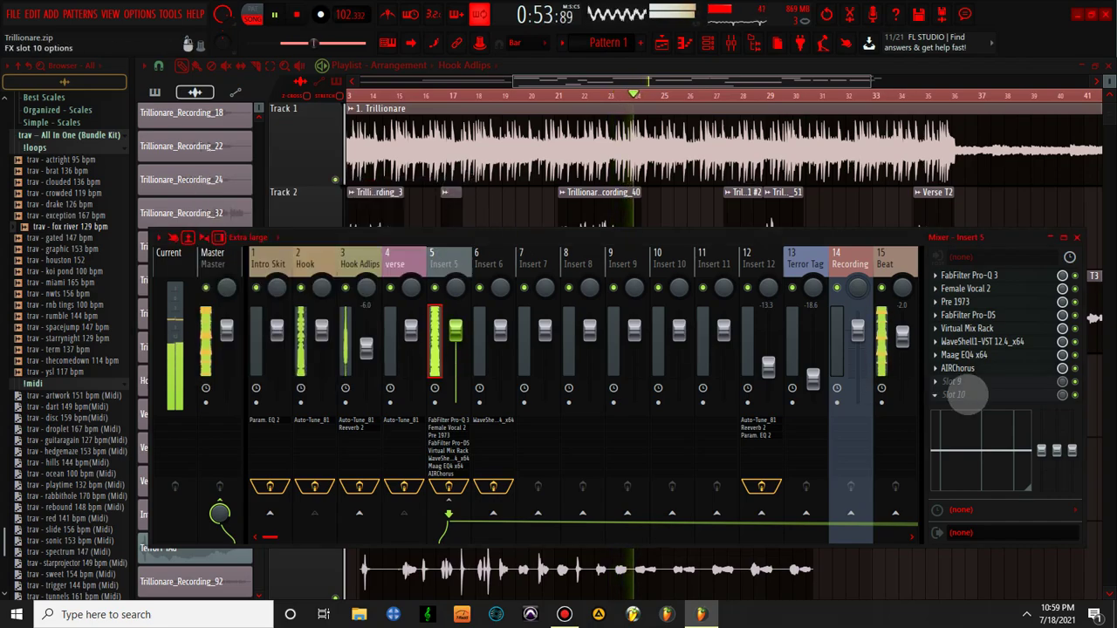
Set the RVox compression in Insert 5's StudioRack to -4.0 dB
{"action": "left_click", "coordinate": [977, 341]}
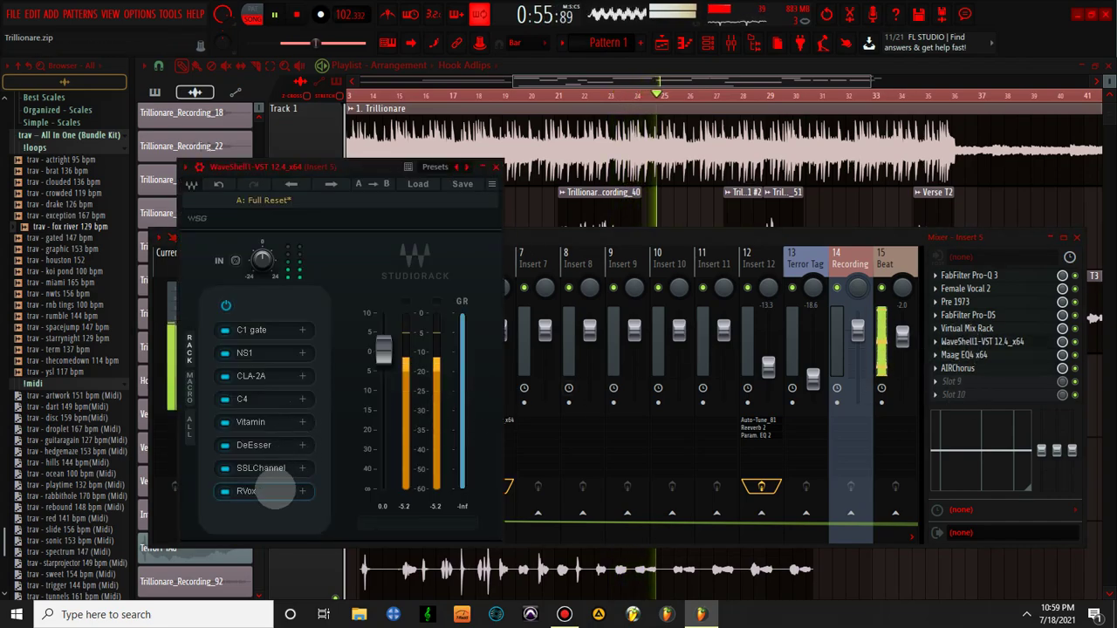
{"action": "left_click", "coordinate": [262, 491]}
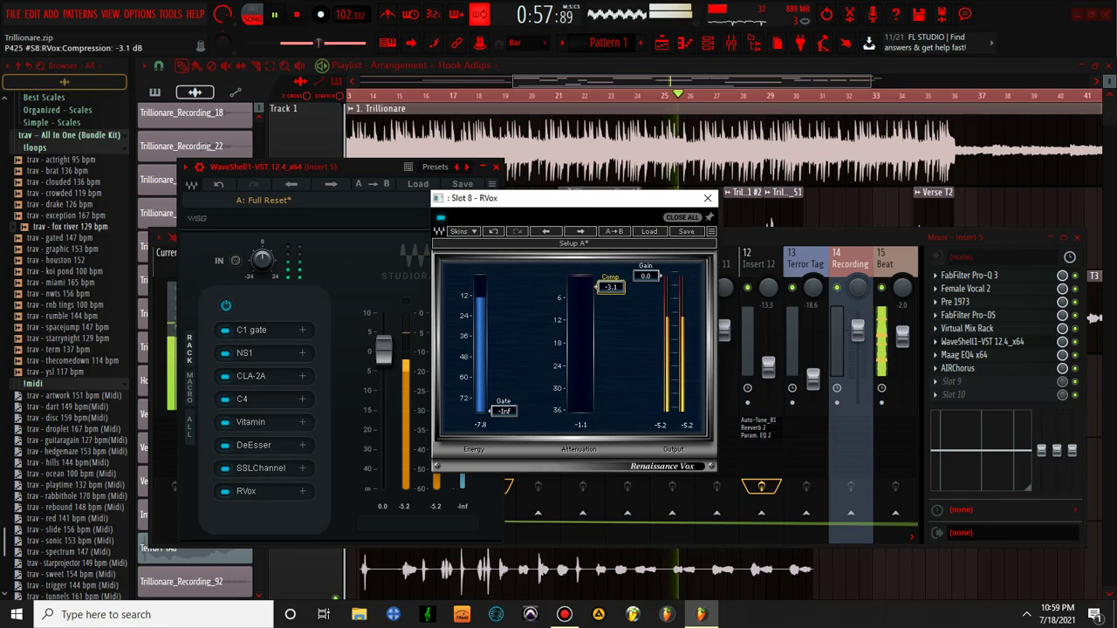
{"action": "left_click_drag", "start_coordinate": [610, 288], "coordinate": [611, 290]}
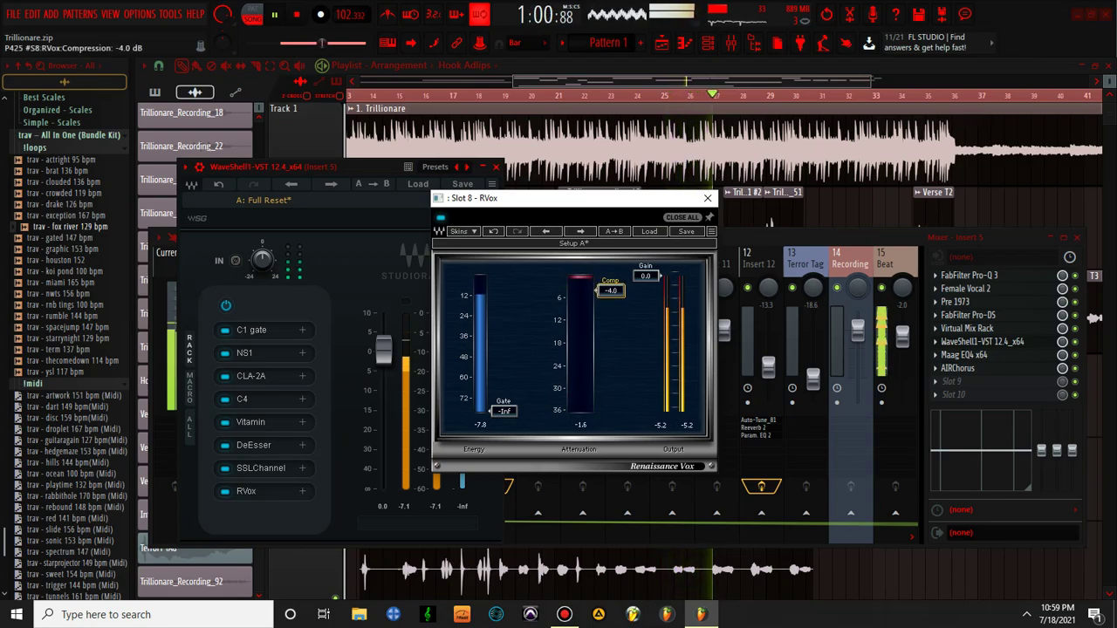
Reset the Beat track's volume to its default level and close the RVox window
{"action": "right_click", "coordinate": [902, 334]}
{"action": "key", "text": "Escape"}
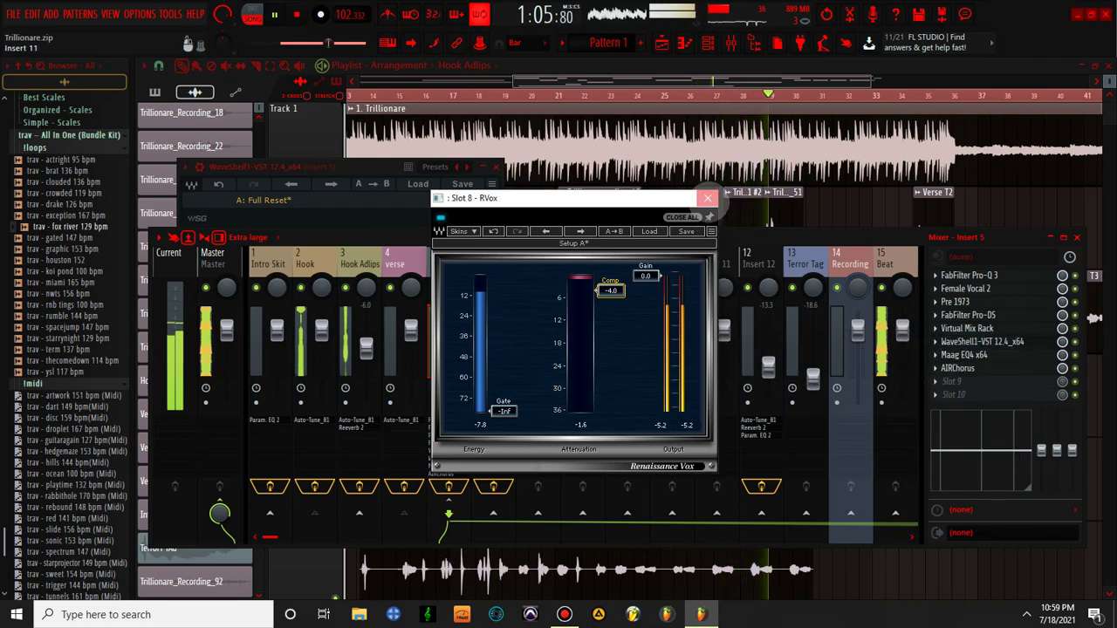
{"action": "left_click", "coordinate": [708, 199]}
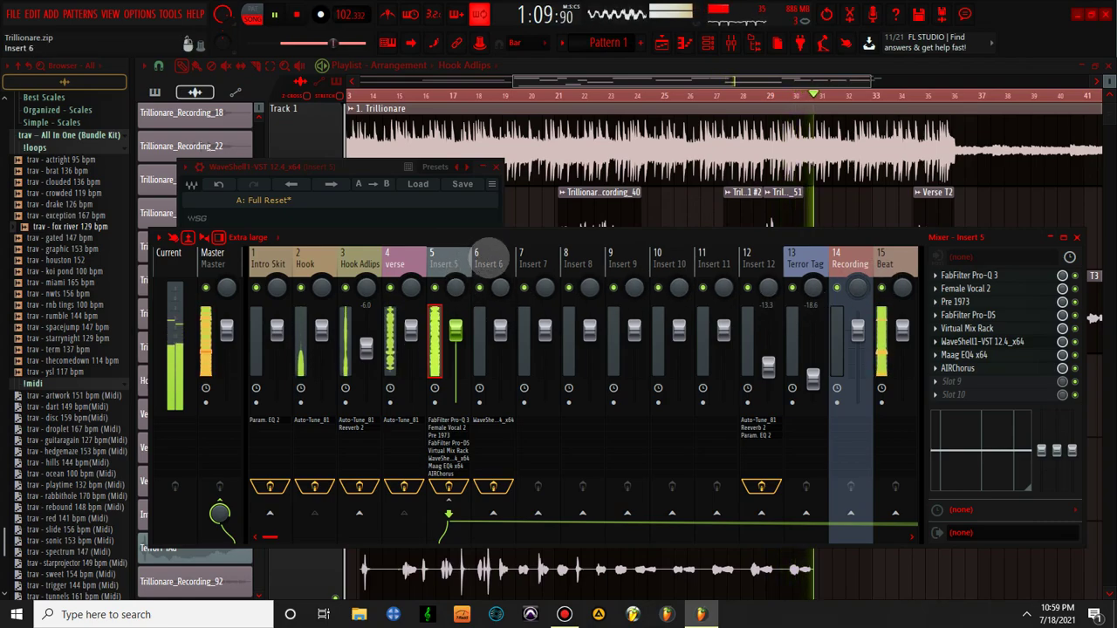
Copy Insert 6's StudioRack to Insert 7 and remove H-Delay from the copy
{"action": "left_click", "coordinate": [488, 261]}
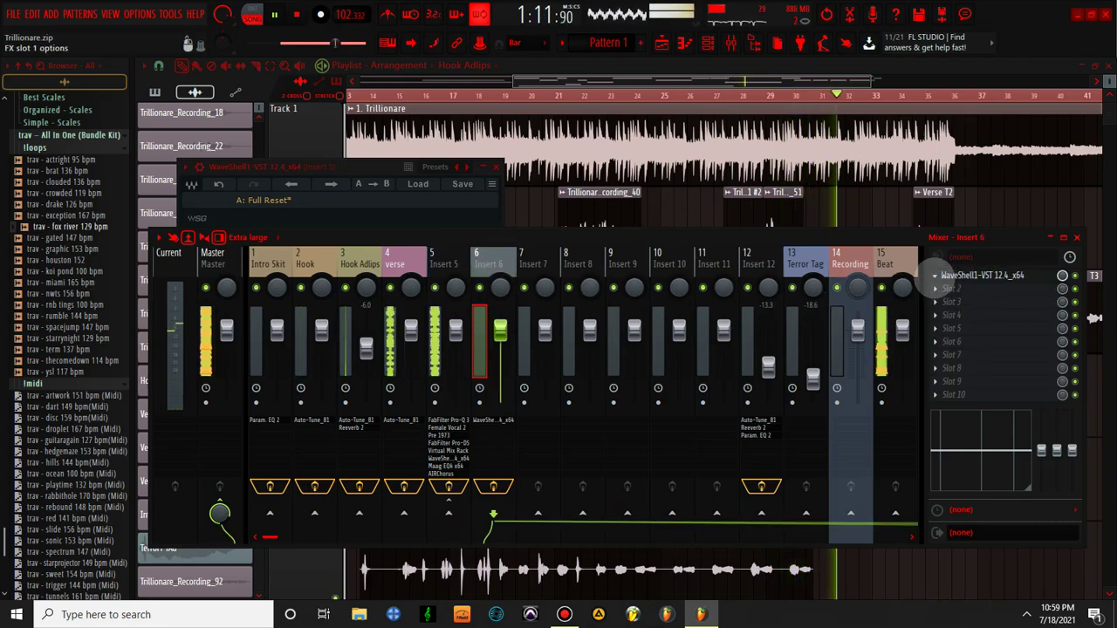
{"action": "right_click", "coordinate": [944, 274]}
{"action": "left_click_drag", "start_coordinate": [968, 342], "coordinate": [523, 294]}
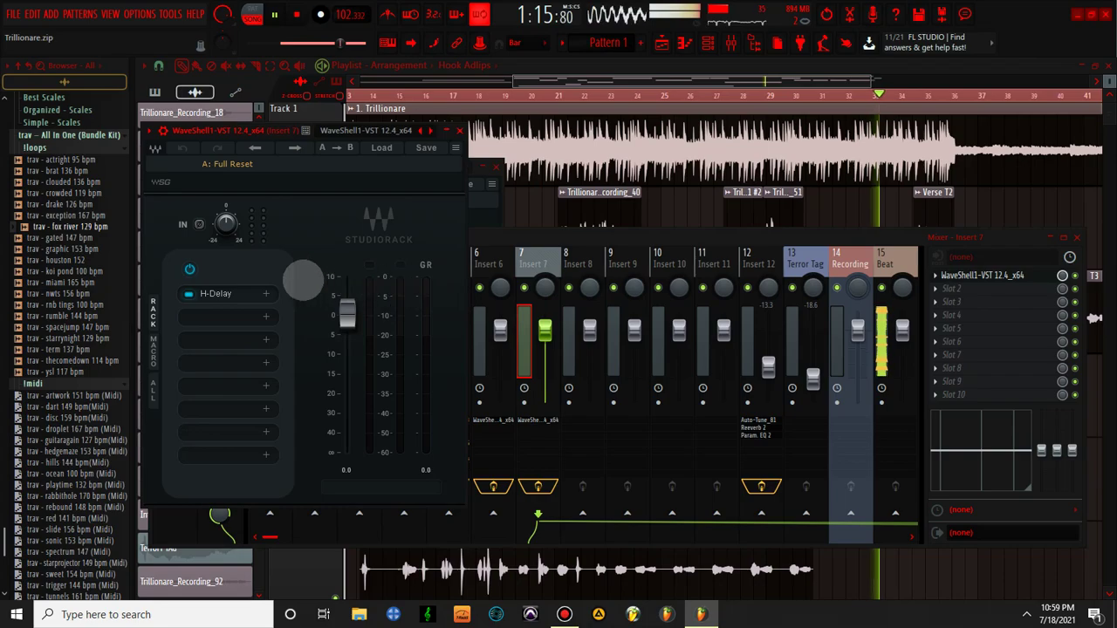
{"action": "left_click", "coordinate": [234, 293]}
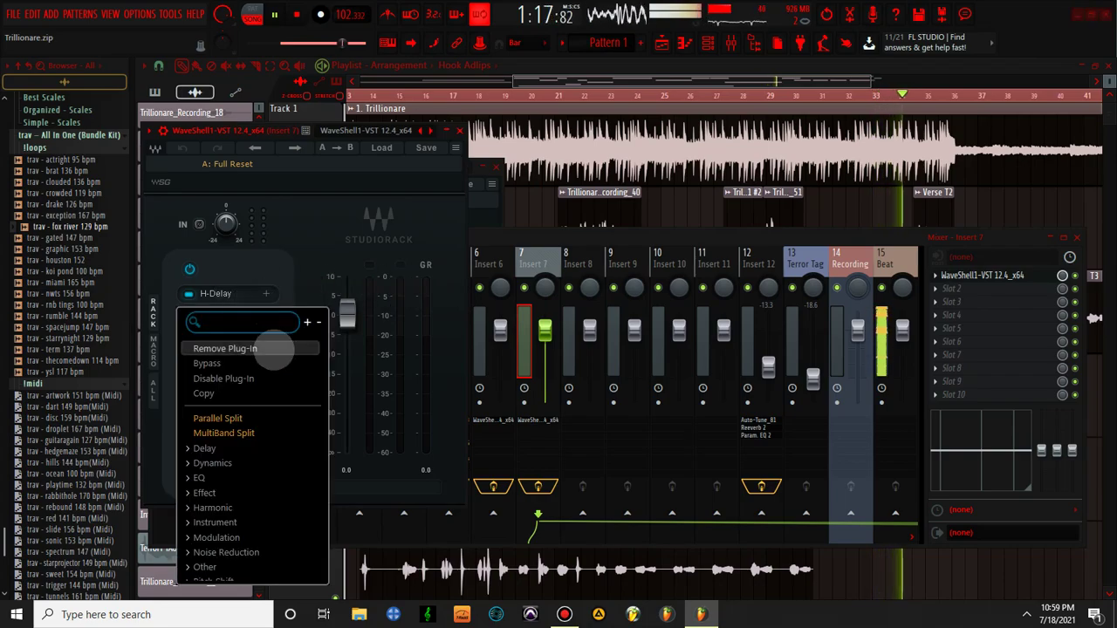
{"action": "left_click", "coordinate": [262, 348]}
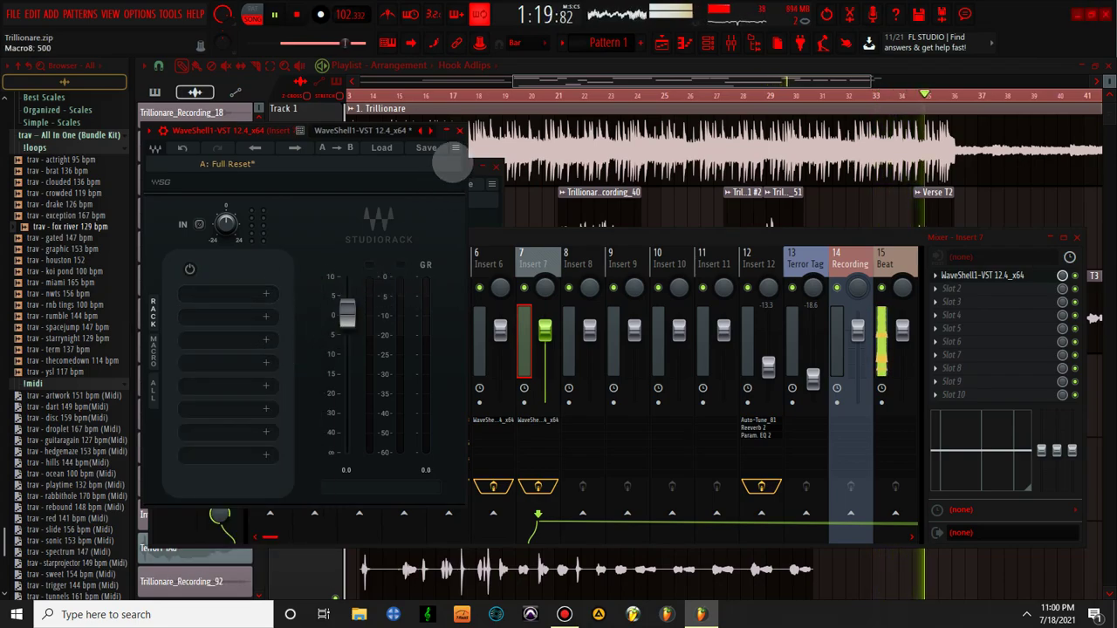
Close Insert 7's StudioRack and load a new StudioRack in the Beat track's first effect slot
{"action": "left_click", "coordinate": [459, 130]}
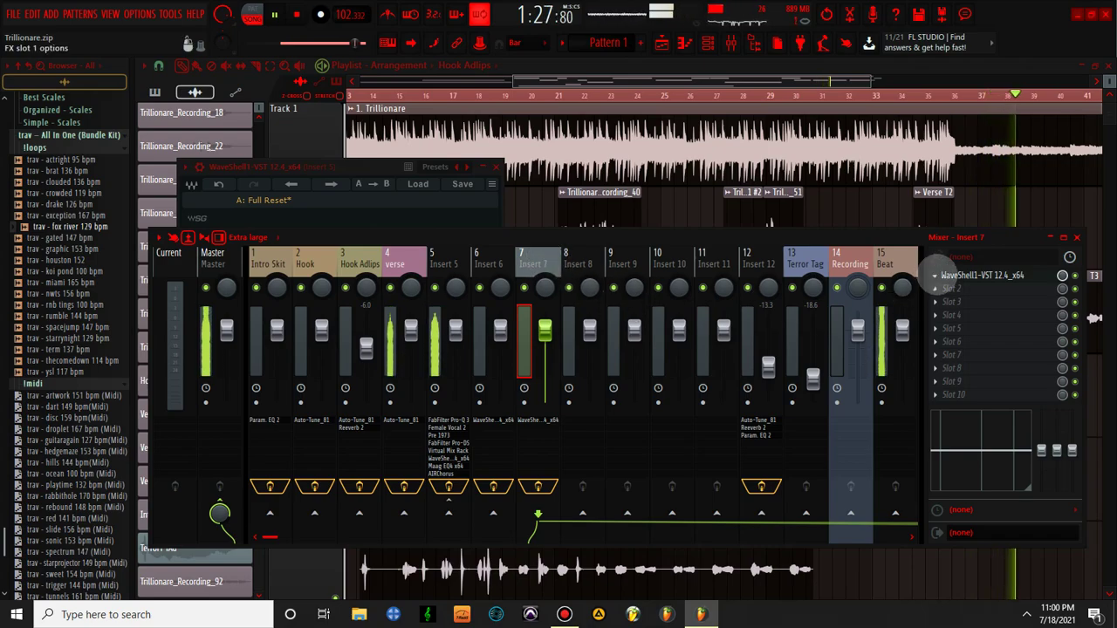
{"action": "left_click", "coordinate": [933, 275]}
{"action": "left_click_drag", "start_coordinate": [968, 336], "coordinate": [899, 257]}
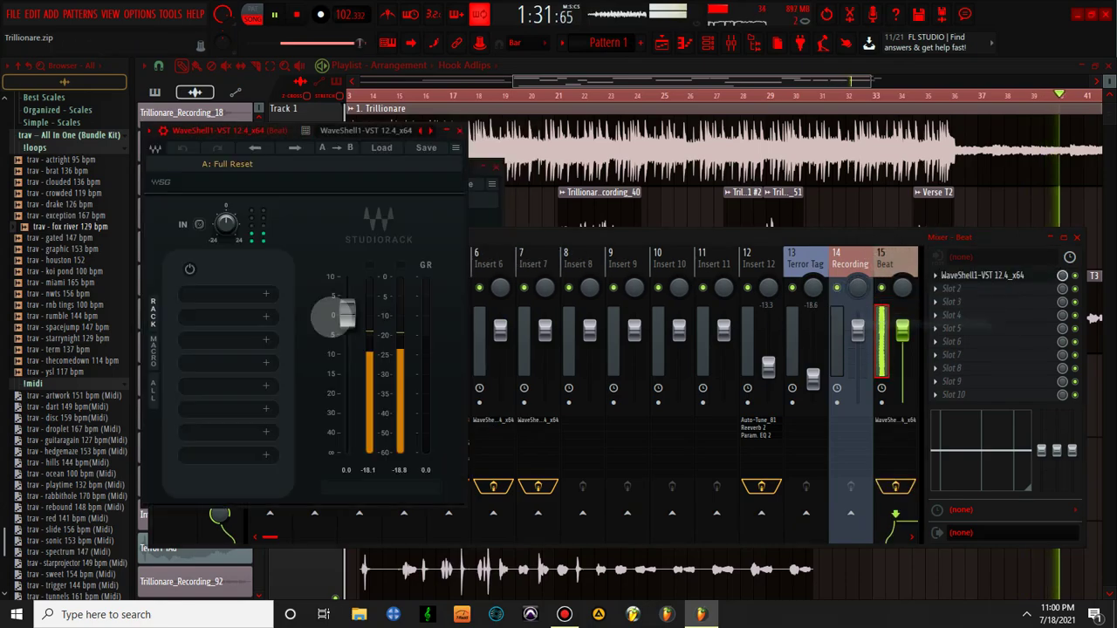
Add L2 to the Beat track's StudioRack with its threshold at -0.2 dB and close both plugin windows
{"action": "left_click", "coordinate": [265, 297]}
{"action": "type", "text": "L2"}
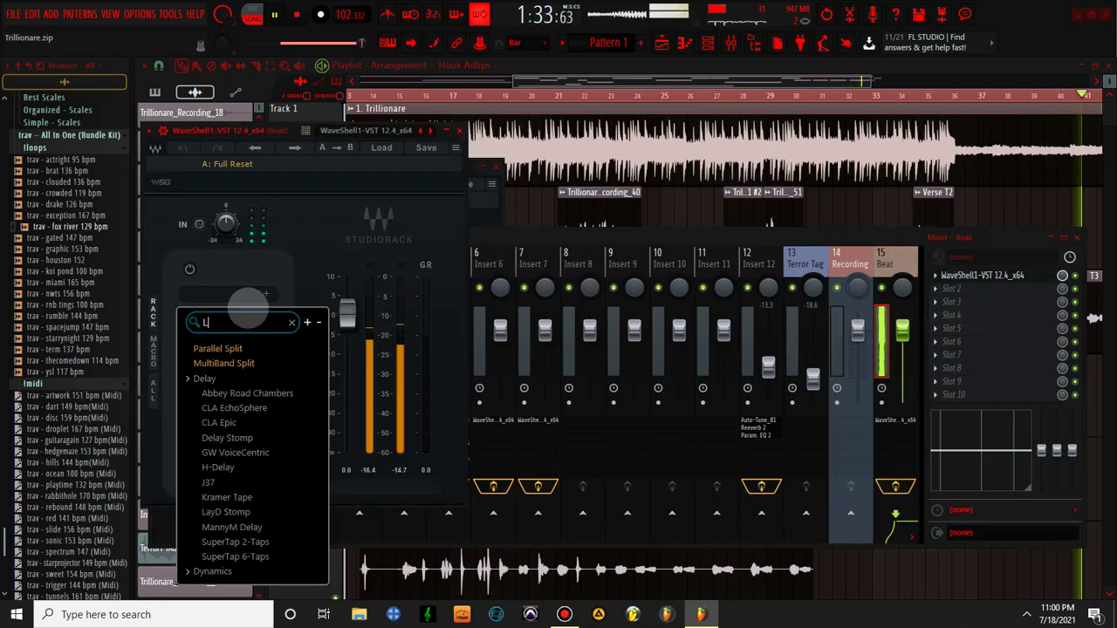
{"action": "left_click", "coordinate": [206, 363]}
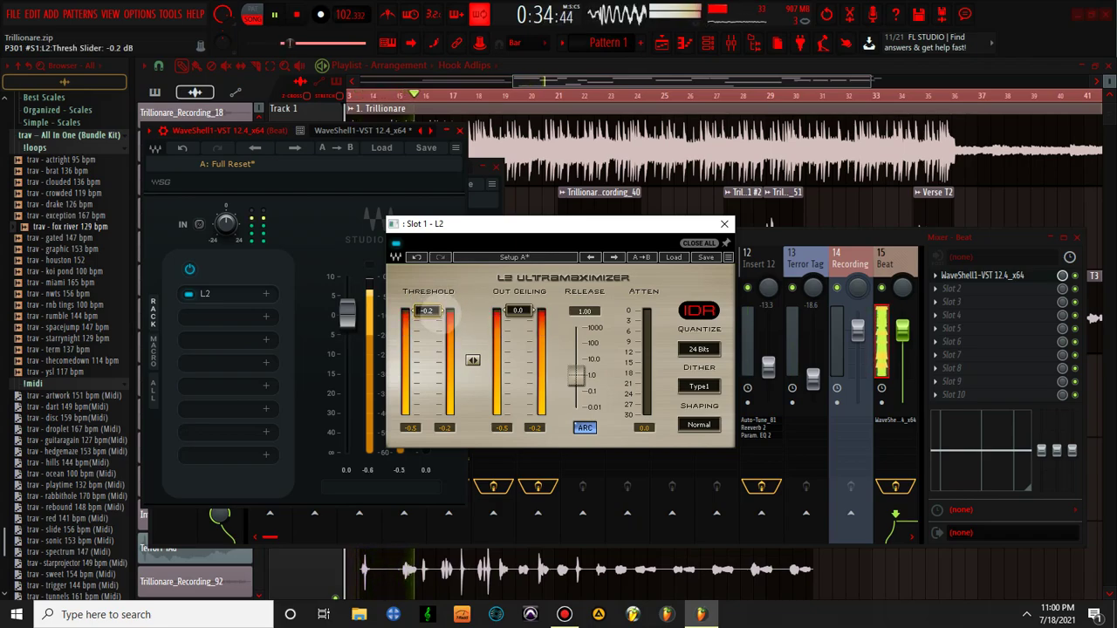
{"action": "left_click", "coordinate": [724, 225]}
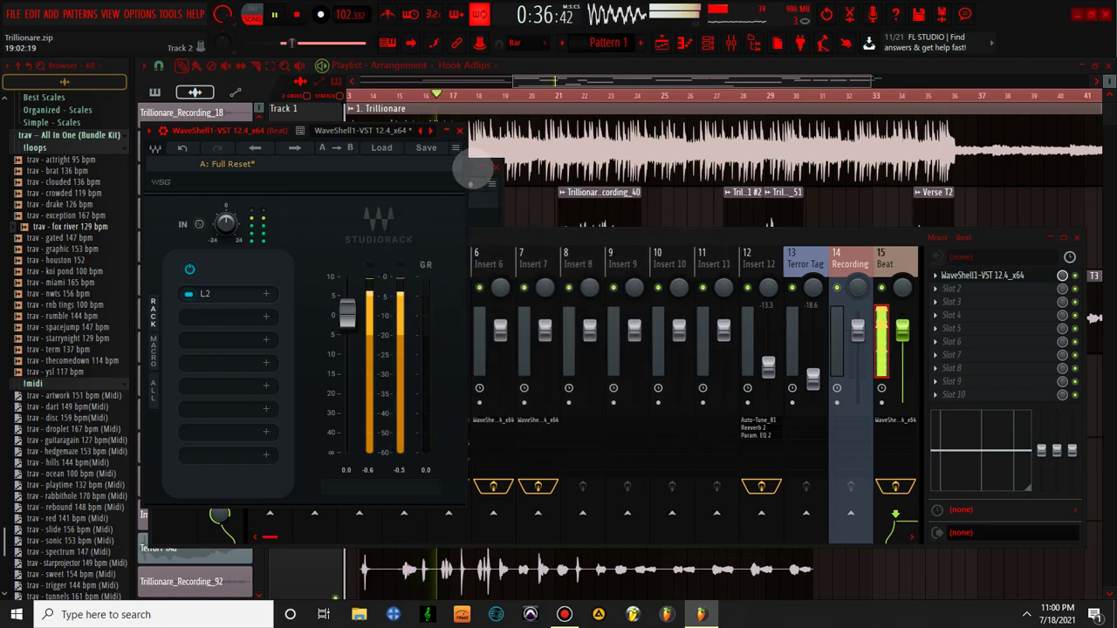
{"action": "left_click", "coordinate": [459, 130]}
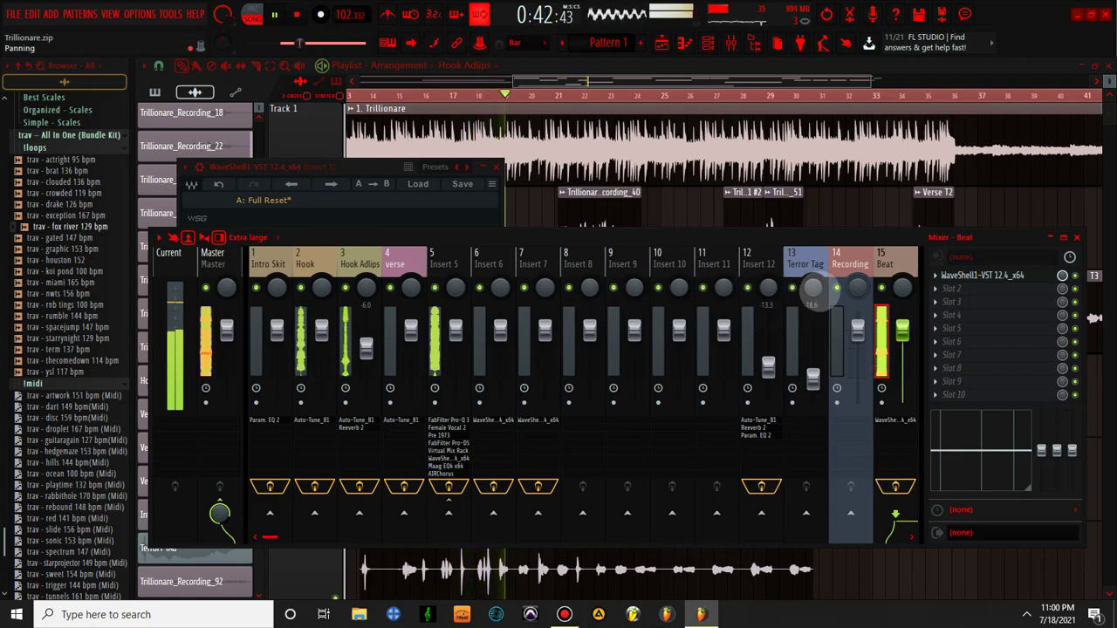
Reopen L2 on the Beat track, set its threshold to -1.0 dB and close it
{"action": "left_click", "coordinate": [969, 277]}
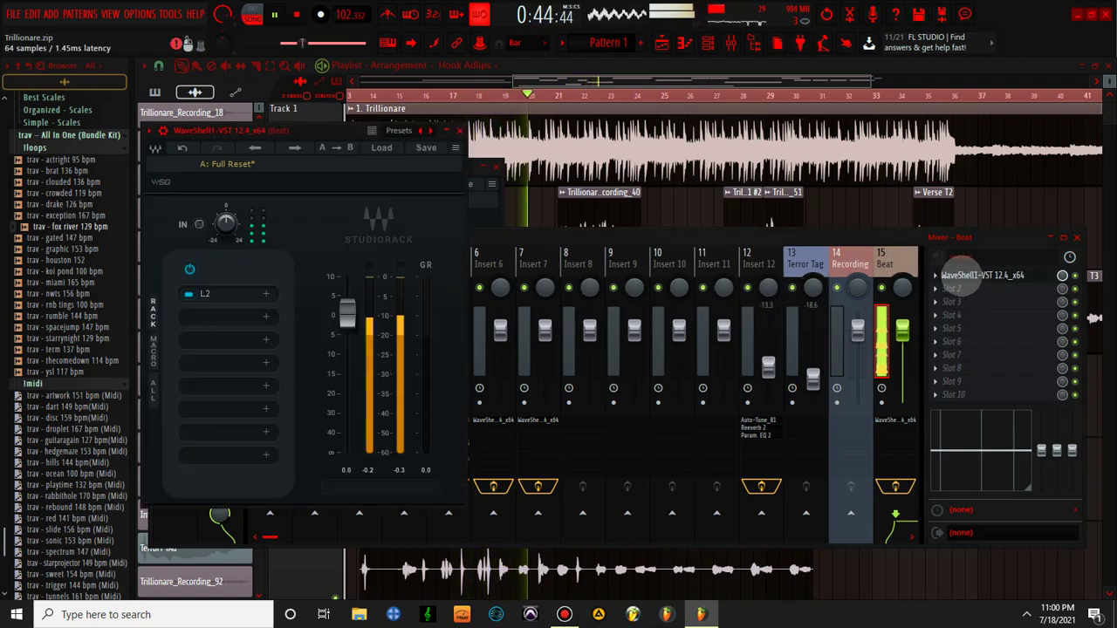
{"action": "left_click", "coordinate": [223, 294]}
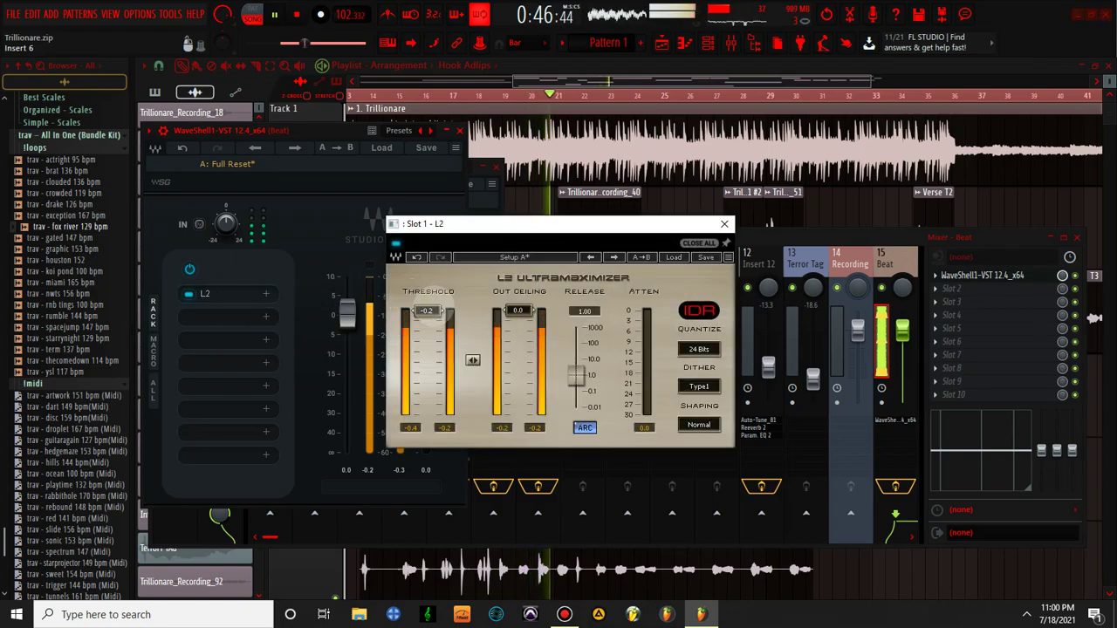
{"action": "left_click_drag", "start_coordinate": [427, 311], "coordinate": [427, 313]}
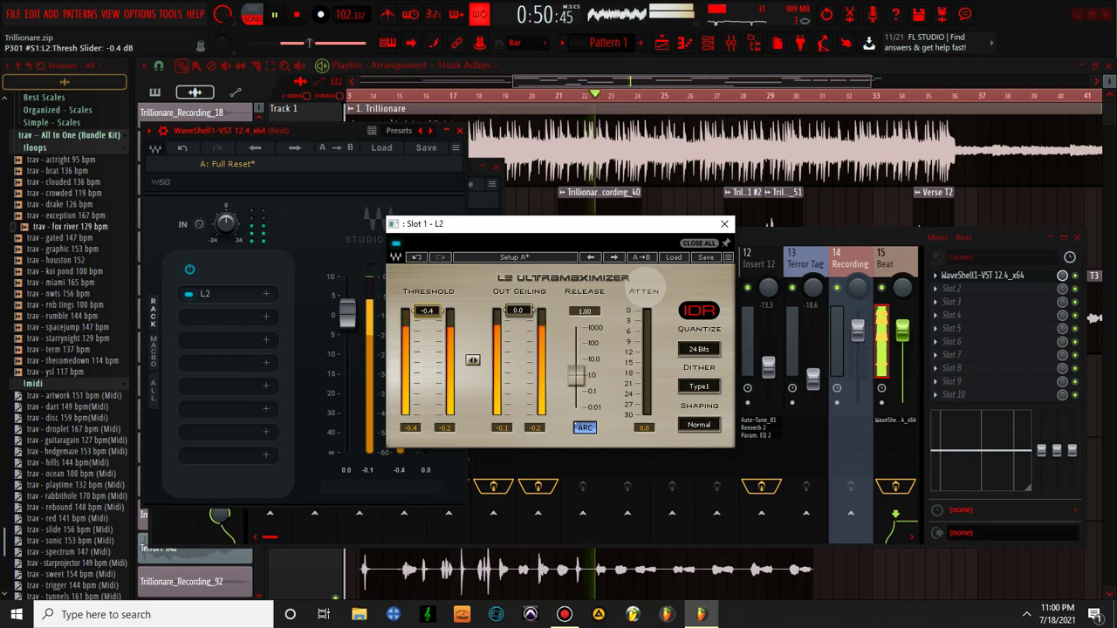
{"action": "left_click_drag", "start_coordinate": [426, 312], "coordinate": [427, 309]}
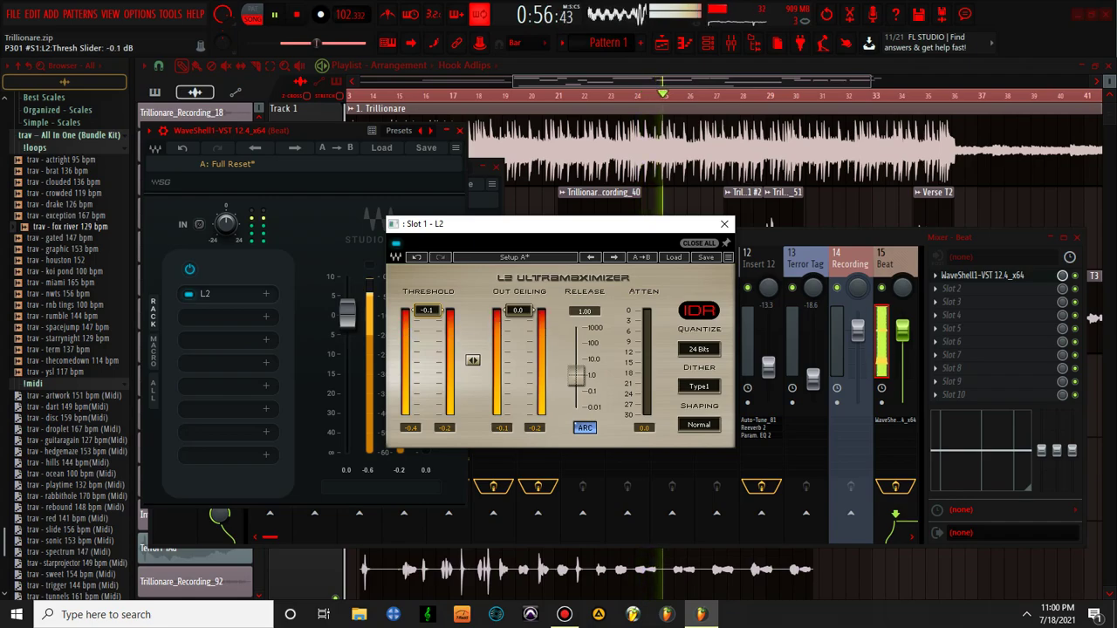
{"action": "left_click_drag", "start_coordinate": [426, 310], "coordinate": [427, 313]}
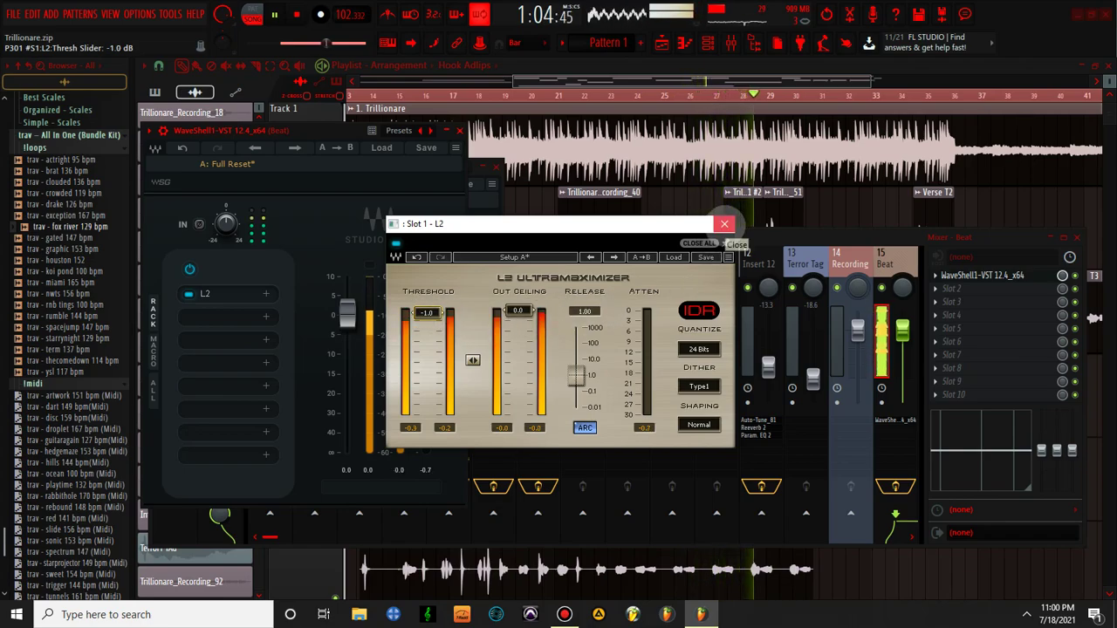
{"action": "left_click", "coordinate": [724, 223]}
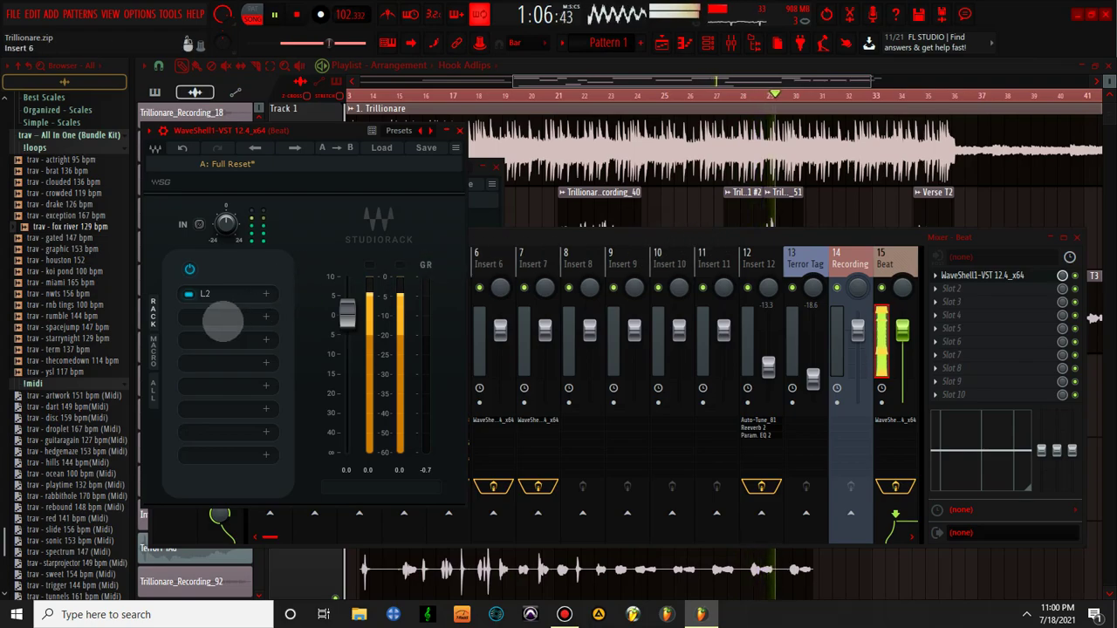
Add PuigTec EQP1A below L2 in the Beat track's StudioRack and set its high boost to 11.0 at 16 kHz
{"action": "left_click", "coordinate": [222, 321]}
{"action": "type", "text": "P"}
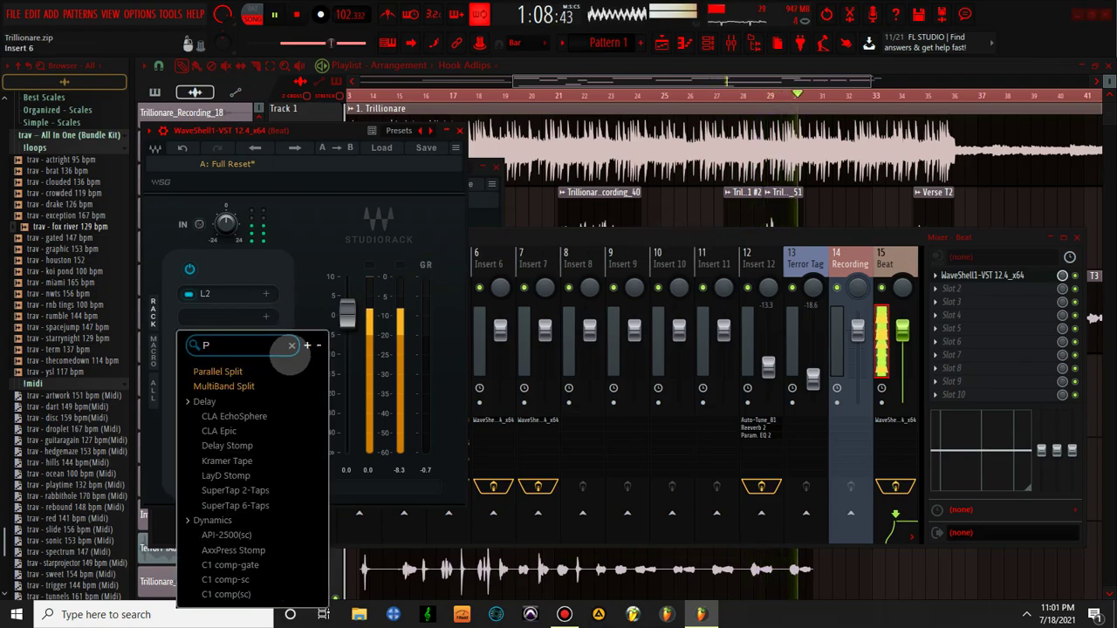
{"action": "type", "text": "UI"}
{"action": "left_click", "coordinate": [277, 410]}
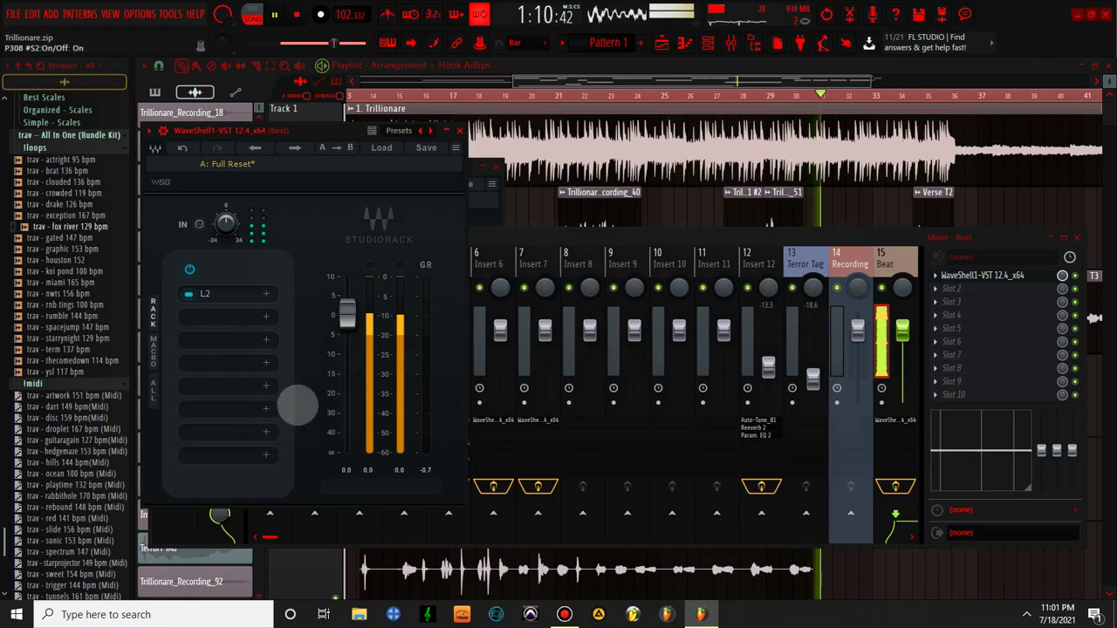
{"action": "left_click_drag", "start_coordinate": [589, 396], "coordinate": [595, 384]}
{"action": "left_click_drag", "start_coordinate": [555, 323], "coordinate": [557, 288]}
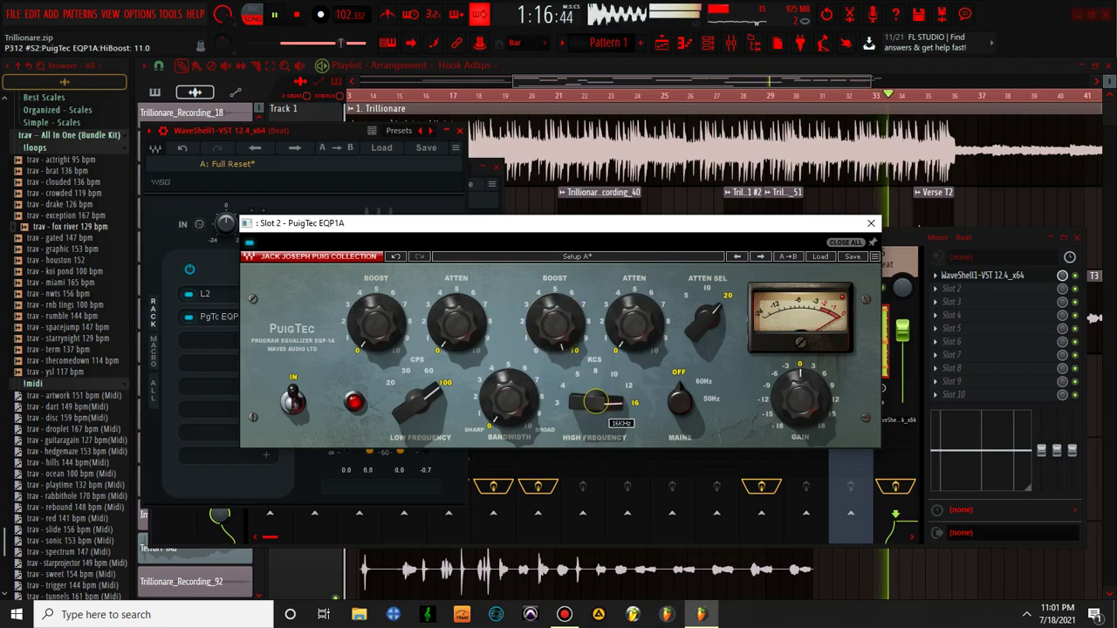
Try PuigTec EQP1A high frequencies between 8 and 16 kHz and settle on 12 kHz
{"action": "left_click_drag", "start_coordinate": [596, 400], "coordinate": [596, 407]}
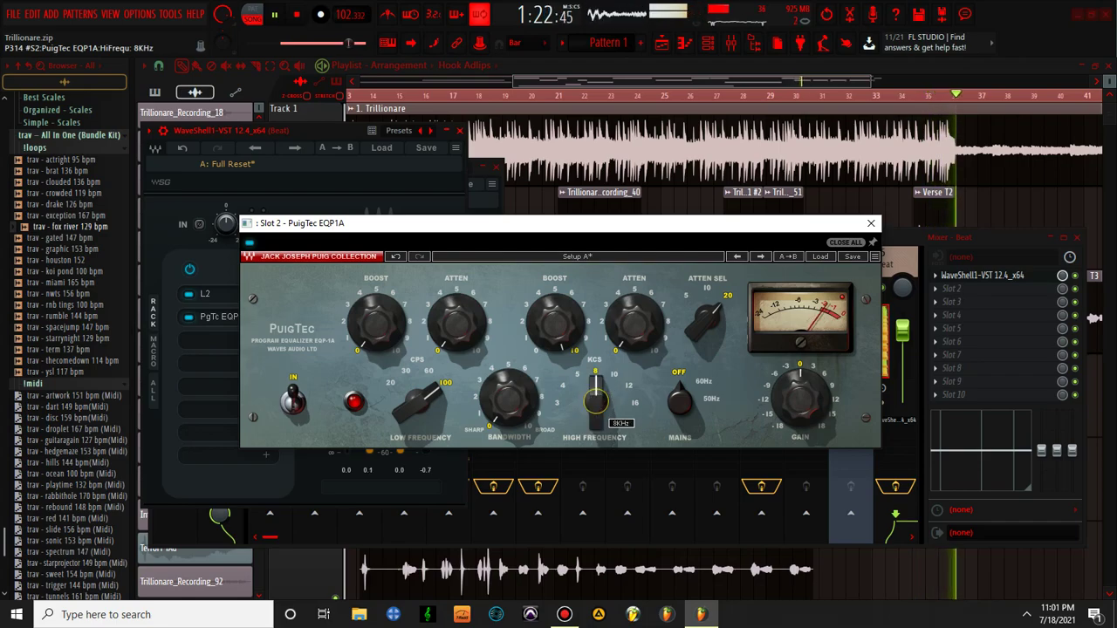
{"action": "key", "text": "ctrl+s"}
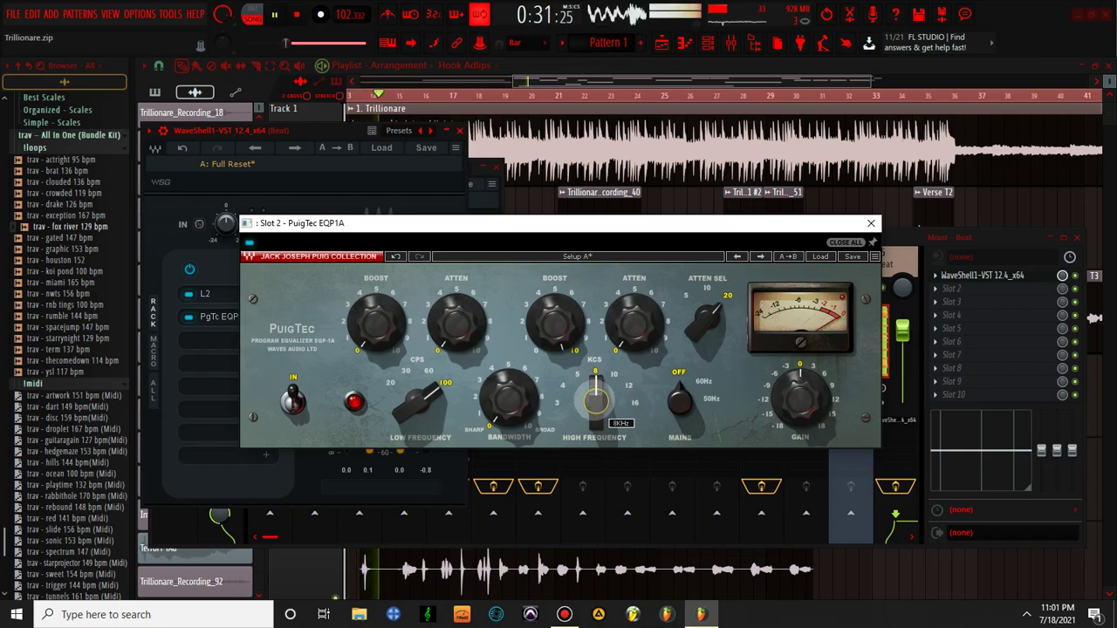
{"action": "scroll", "coordinate": [596, 401], "scroll_direction": "up", "scroll_amount": 1}
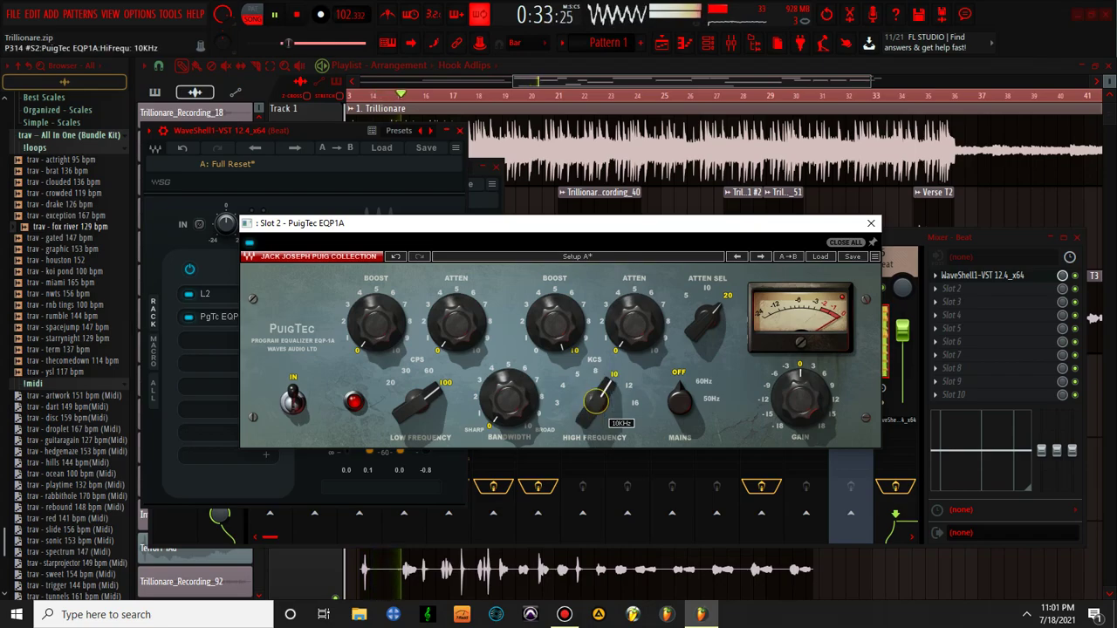
{"action": "scroll", "coordinate": [596, 401], "scroll_direction": "up", "scroll_amount": 1}
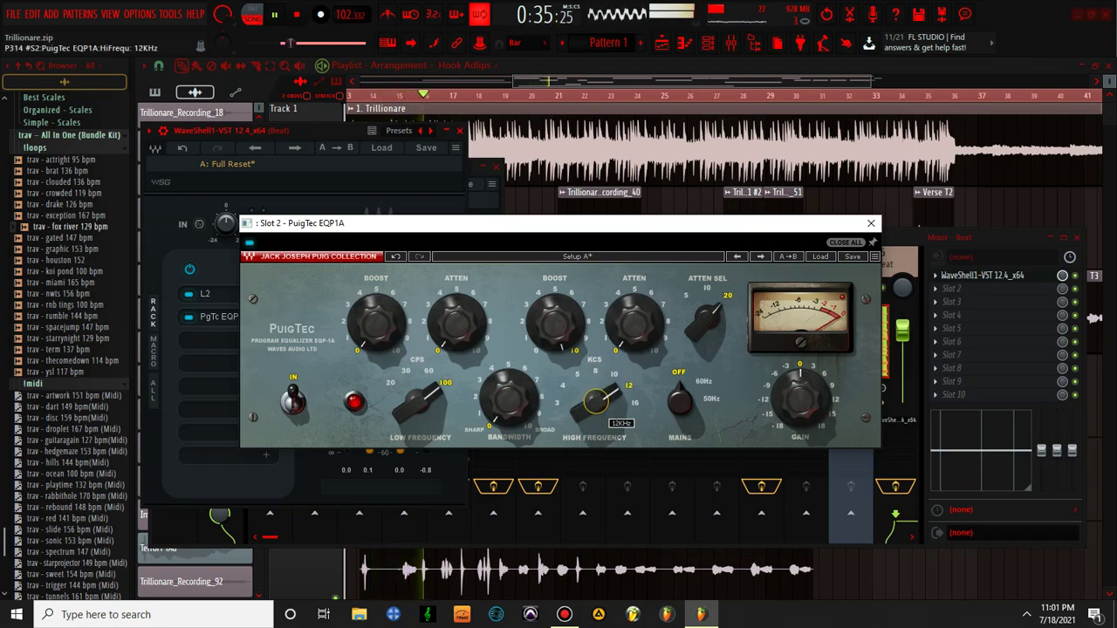
{"action": "scroll", "coordinate": [596, 401], "scroll_direction": "up", "scroll_amount": 1}
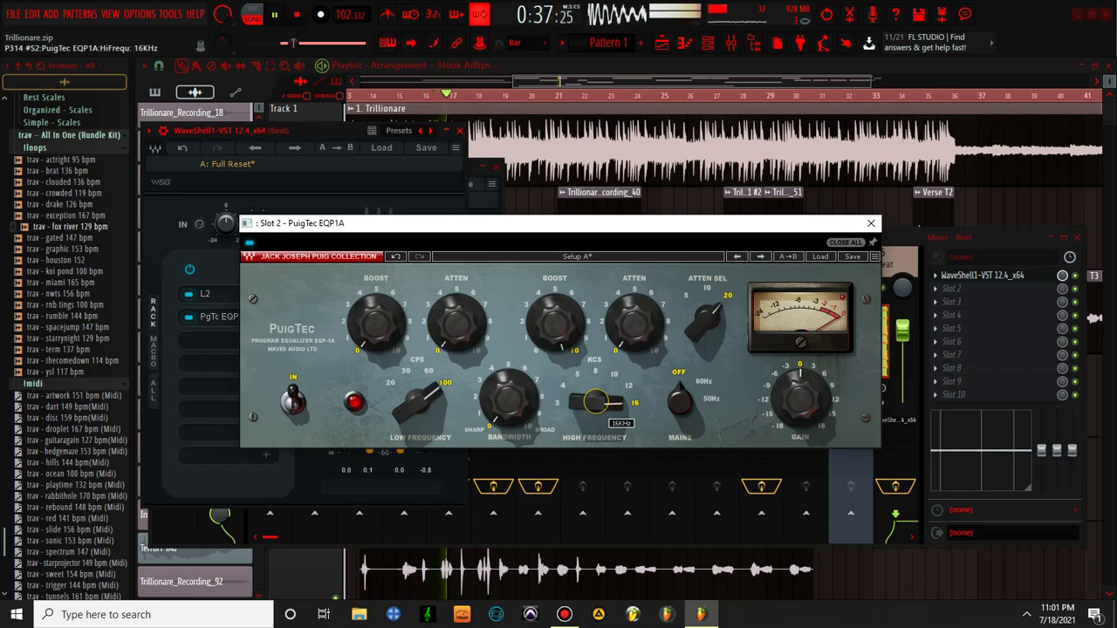
{"action": "scroll", "coordinate": [596, 401], "scroll_direction": "down", "scroll_amount": 1}
Lower the PuigTec EQP1A's high boost to 2 and move L2 after it in the Beat track's rack
{"action": "mouse_move", "coordinate": [555, 325]}
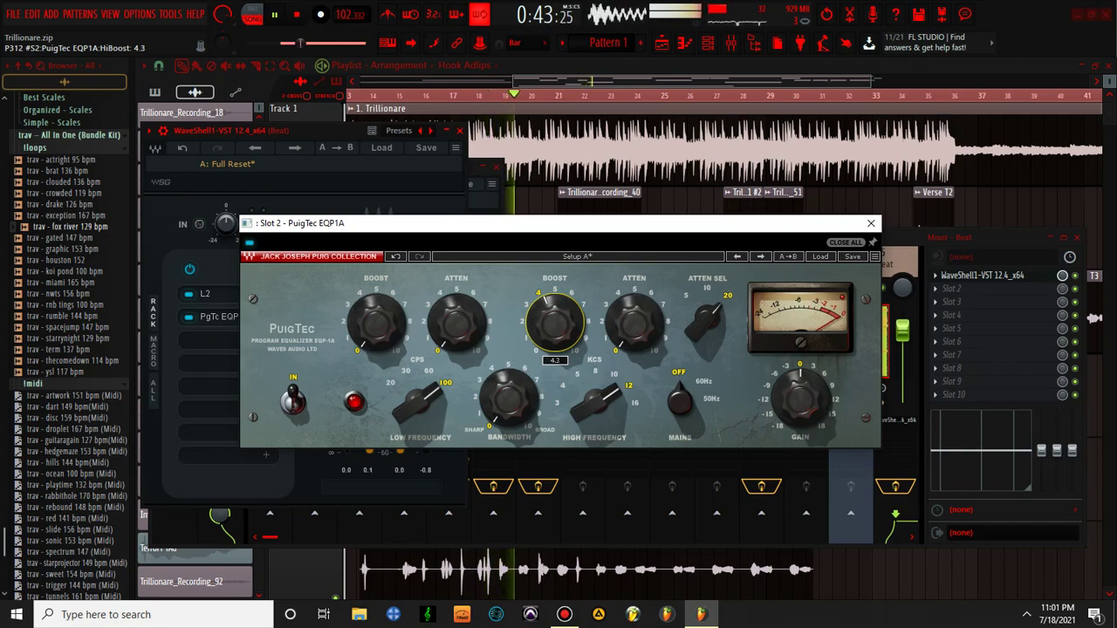
{"action": "scroll", "coordinate": [554, 323], "scroll_direction": "down", "scroll_amount": 1}
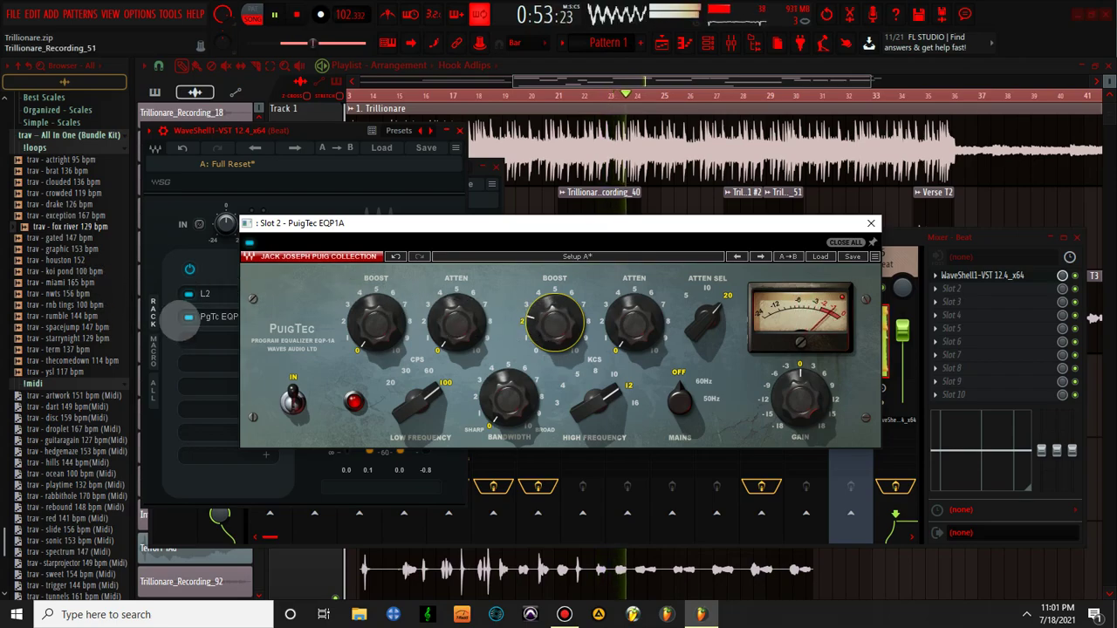
{"action": "left_click_drag", "start_coordinate": [206, 295], "coordinate": [213, 342]}
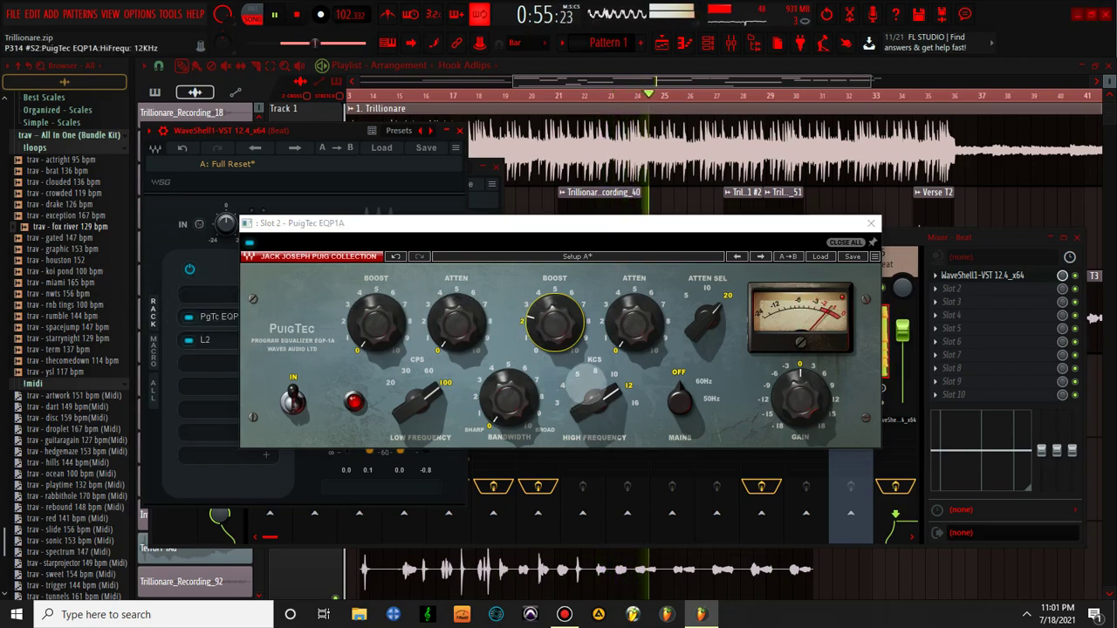
Set the PuigTec EQP1A's low frequency to 100 Hz and low boost to 2.0, then close the Beat track's plugin windows
{"action": "mouse_move", "coordinate": [419, 400]}
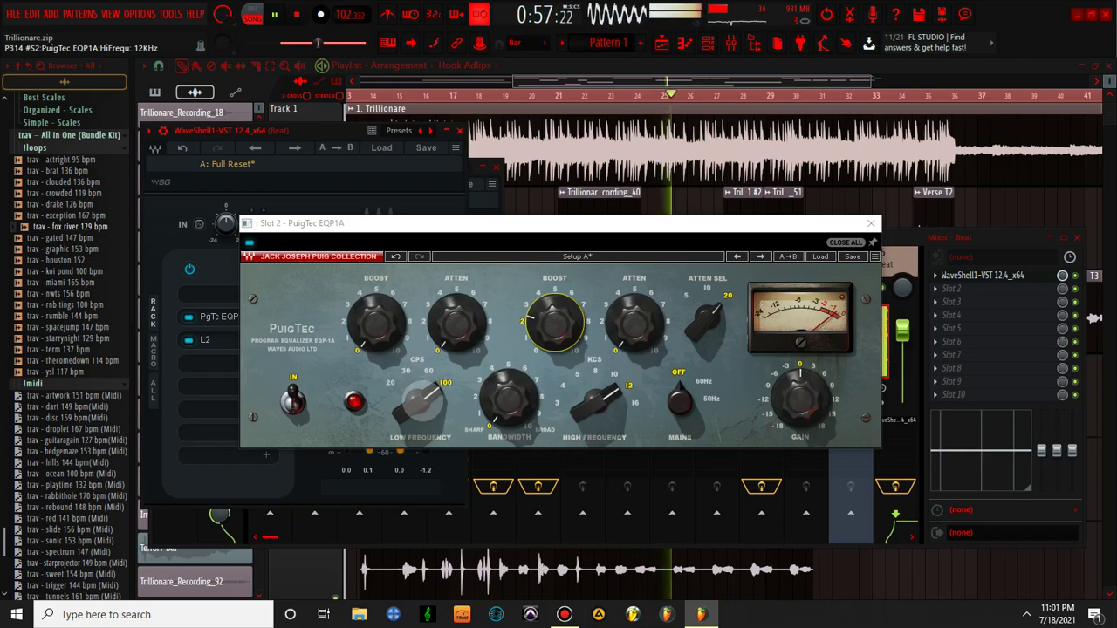
{"action": "left_click_drag", "start_coordinate": [418, 399], "coordinate": [388, 288]}
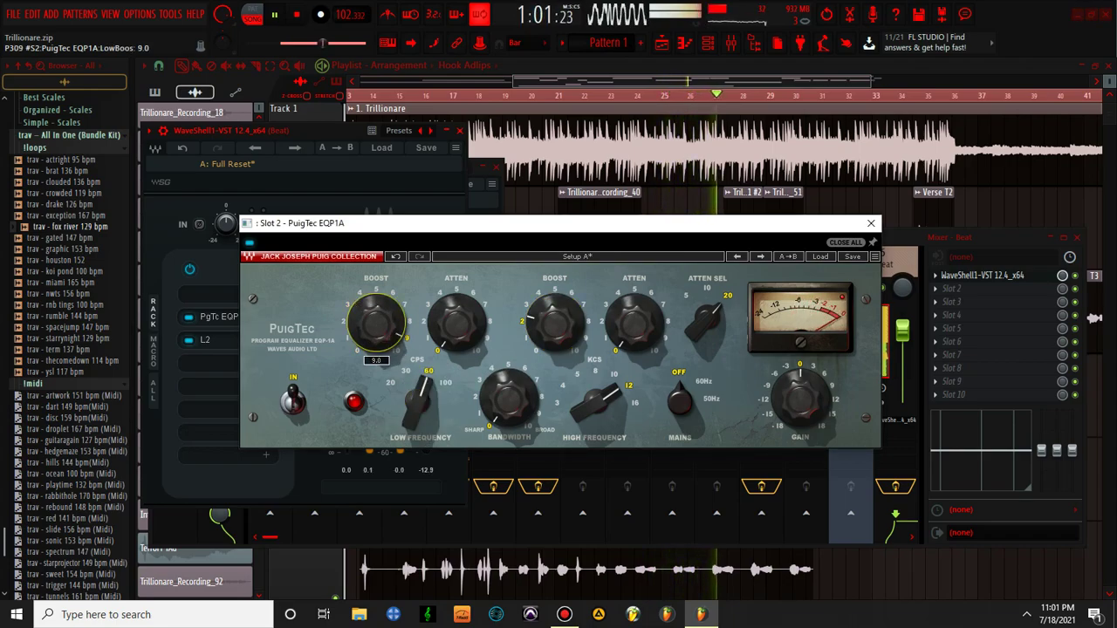
{"action": "mouse_move", "coordinate": [417, 401]}
{"action": "left_mouse_down"}
{"action": "mouse_move", "coordinate": [428, 412]}
{"action": "mouse_move", "coordinate": [417, 367]}
{"action": "mouse_move", "coordinate": [417, 388]}
{"action": "left_mouse_up"}
{"action": "left_click_drag", "start_coordinate": [375, 321], "coordinate": [375, 325]}
{"action": "left_click_drag", "start_coordinate": [417, 400], "coordinate": [417, 384]}
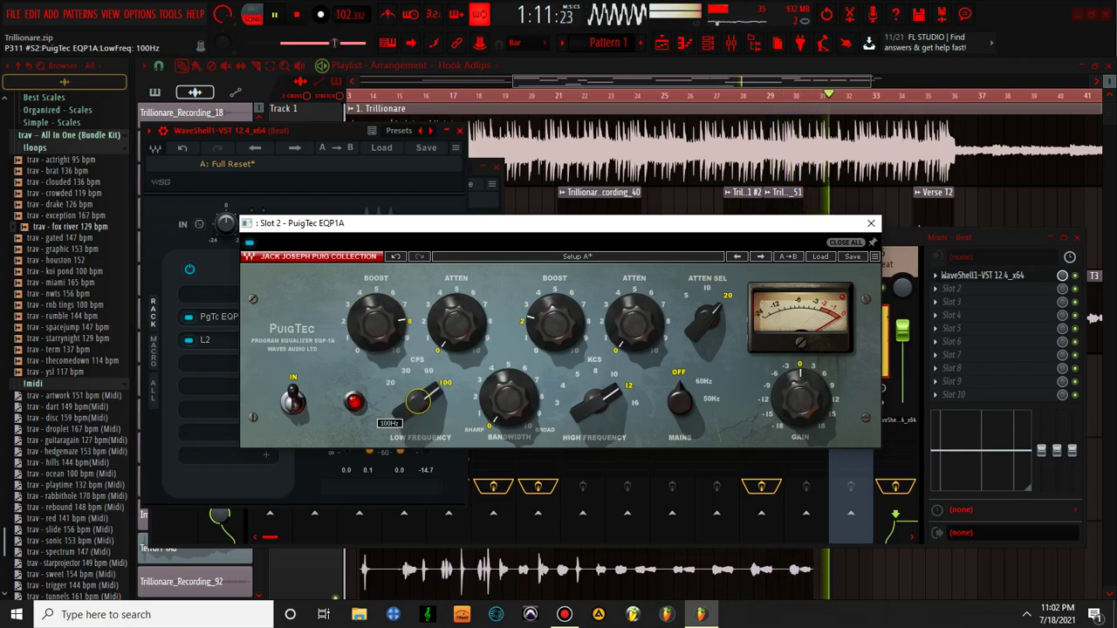
{"action": "left_click_drag", "start_coordinate": [375, 321], "coordinate": [375, 350]}
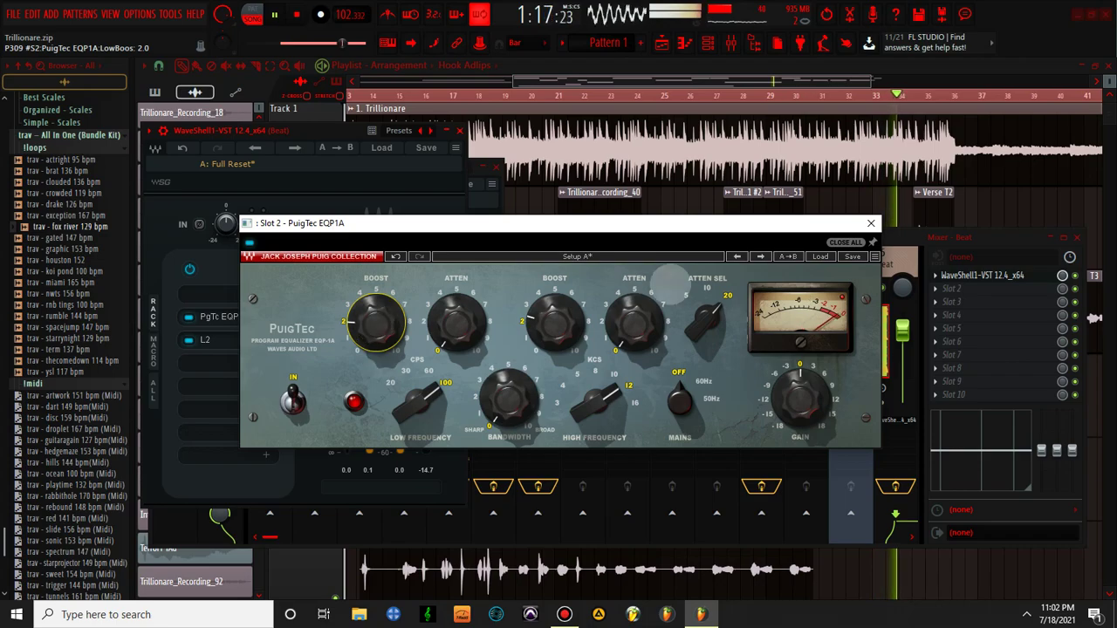
{"action": "left_click", "coordinate": [870, 224]}
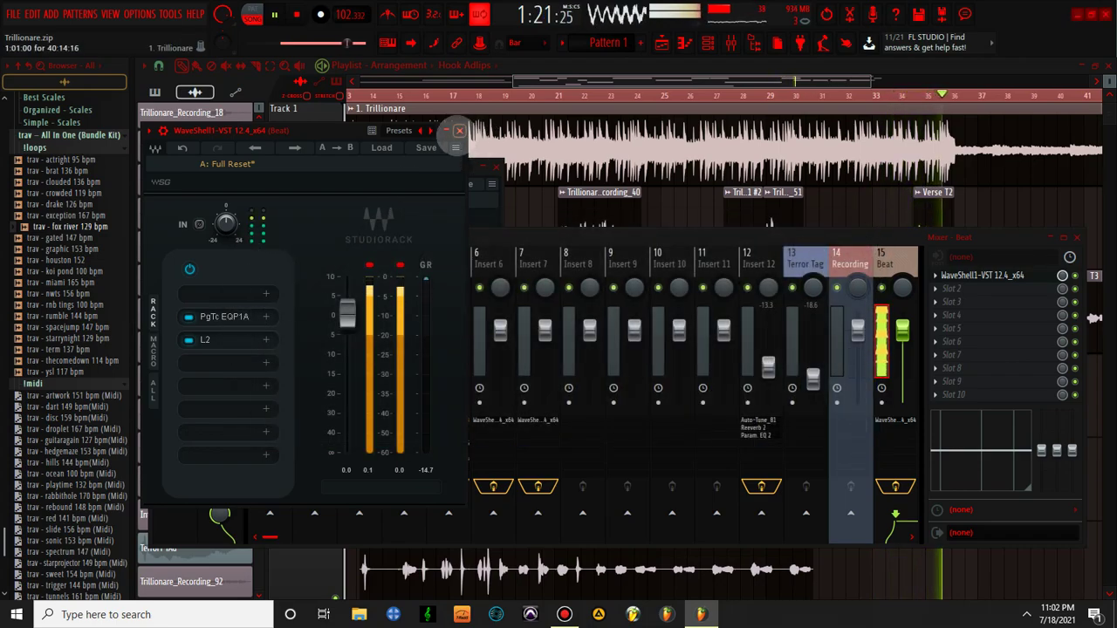
{"action": "left_click", "coordinate": [459, 130]}
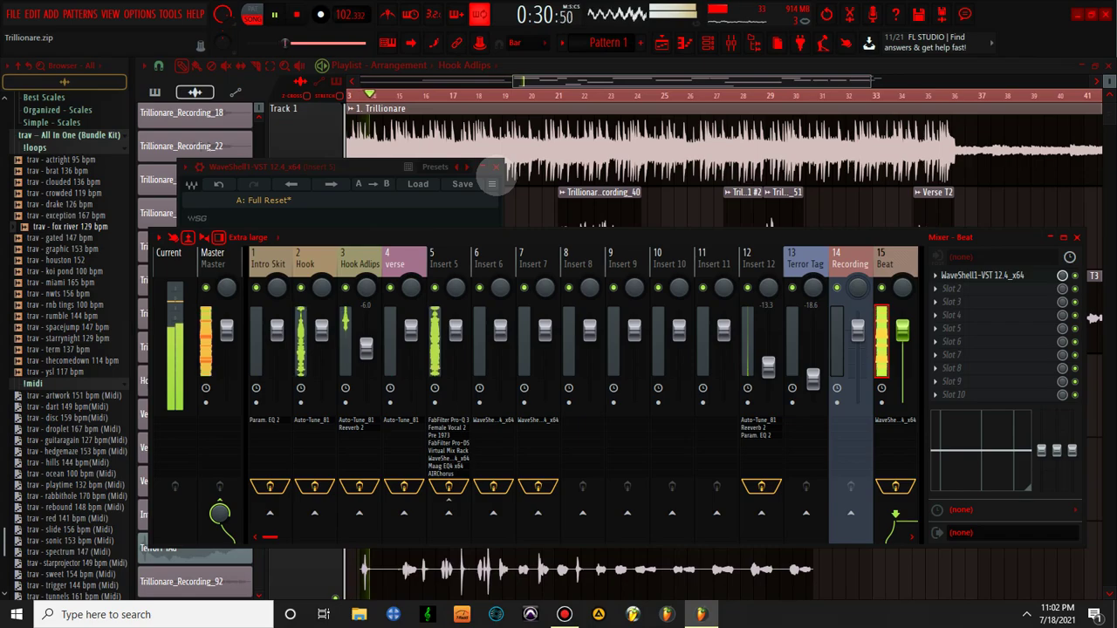
Set RVox's compression to -4.5 dB in Insert 5's StudioRack and close the plugin windows
{"action": "left_click", "coordinate": [494, 167]}
{"action": "left_click", "coordinate": [449, 262]}
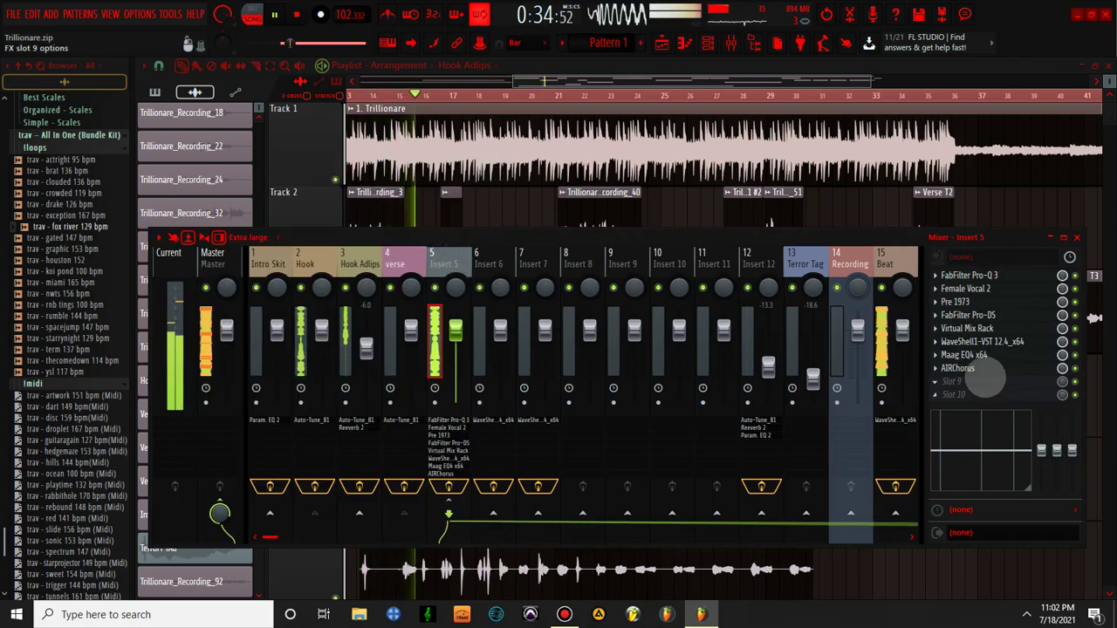
{"action": "left_click", "coordinate": [981, 341]}
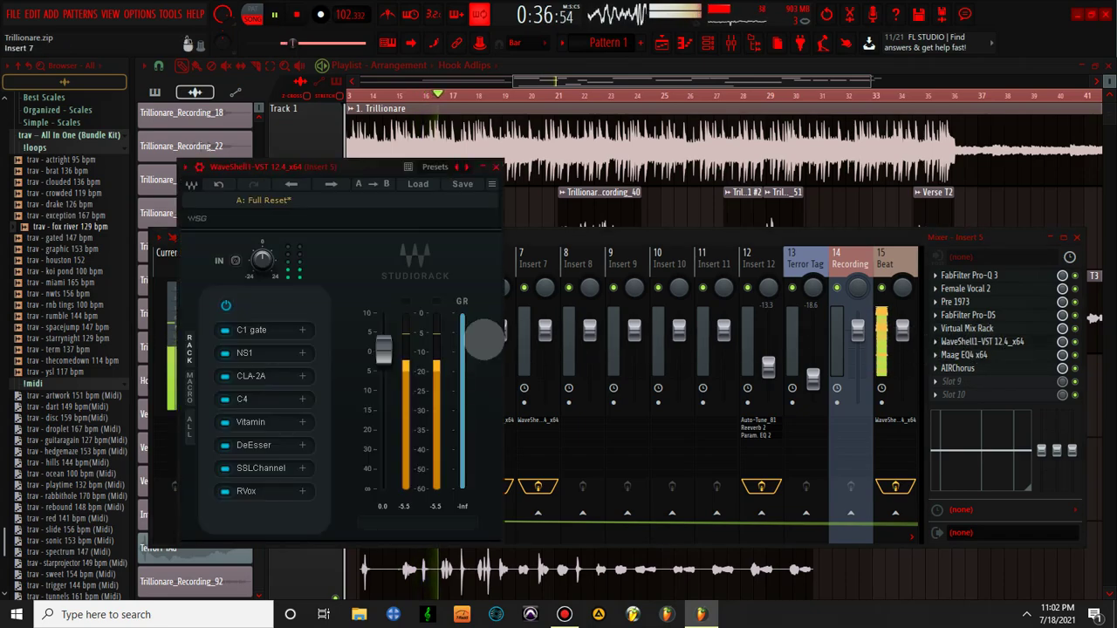
{"action": "left_click", "coordinate": [495, 166]}
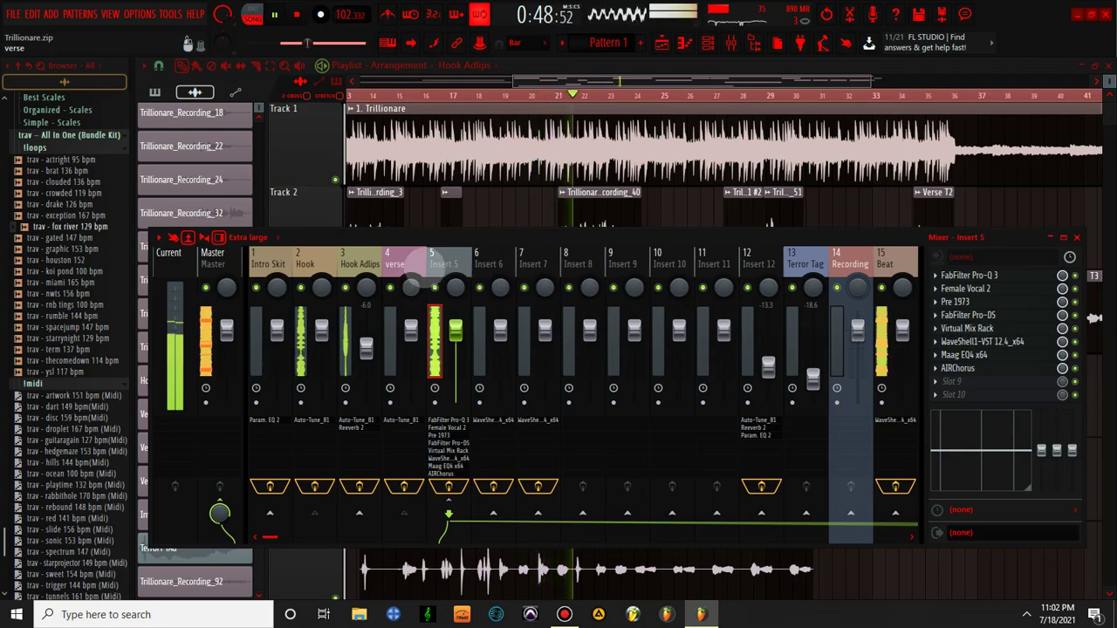
{"action": "left_click_drag", "start_coordinate": [435, 229], "coordinate": [437, 218]}
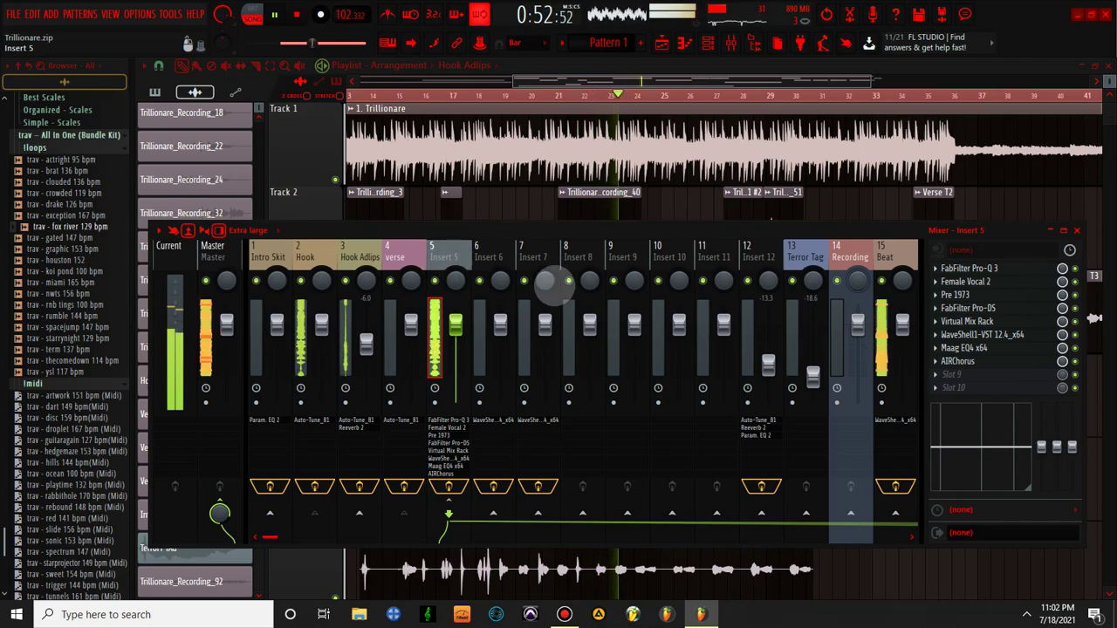
{"action": "left_click", "coordinate": [1003, 335]}
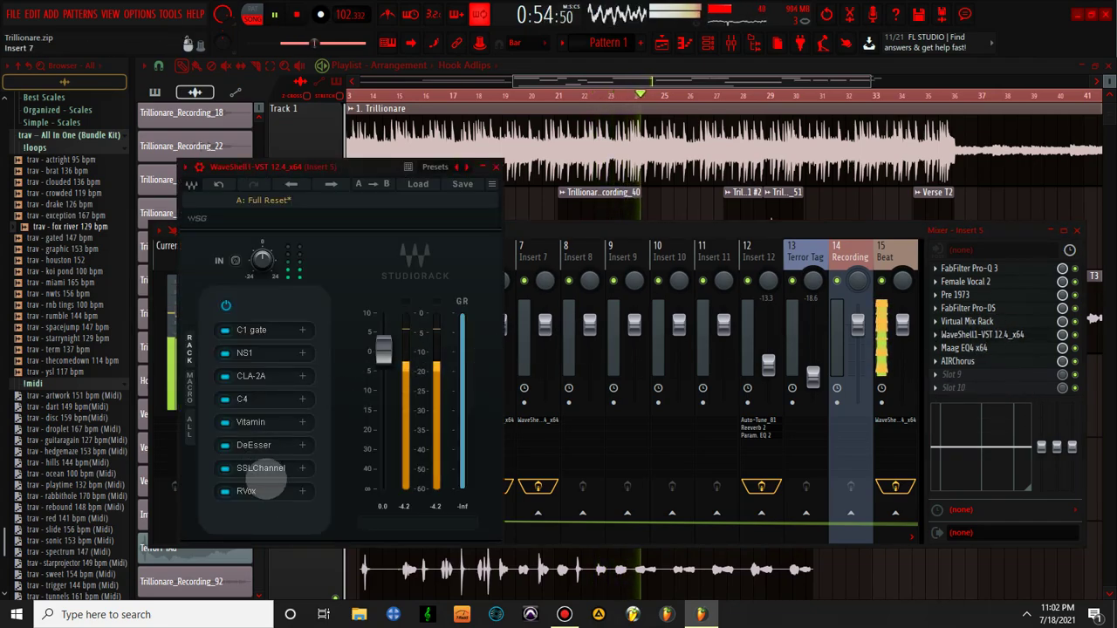
{"action": "left_click", "coordinate": [262, 491]}
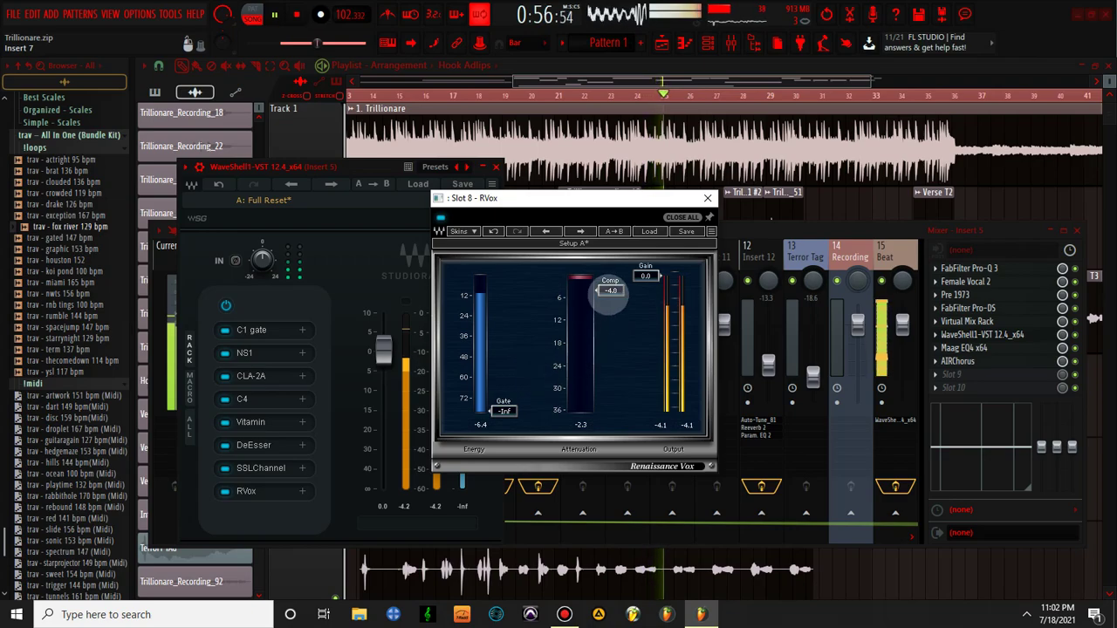
{"action": "left_click", "coordinate": [608, 291]}
{"action": "scroll", "coordinate": [609, 291], "scroll_direction": "down", "scroll_amount": 3}
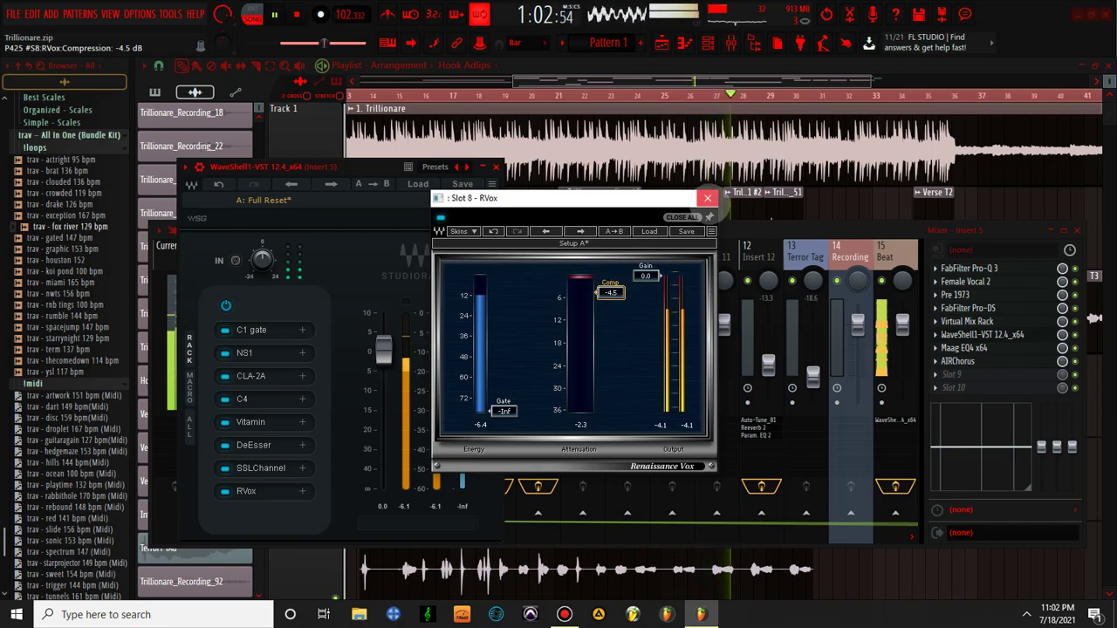
{"action": "left_click", "coordinate": [708, 198]}
{"action": "left_click", "coordinate": [495, 167]}
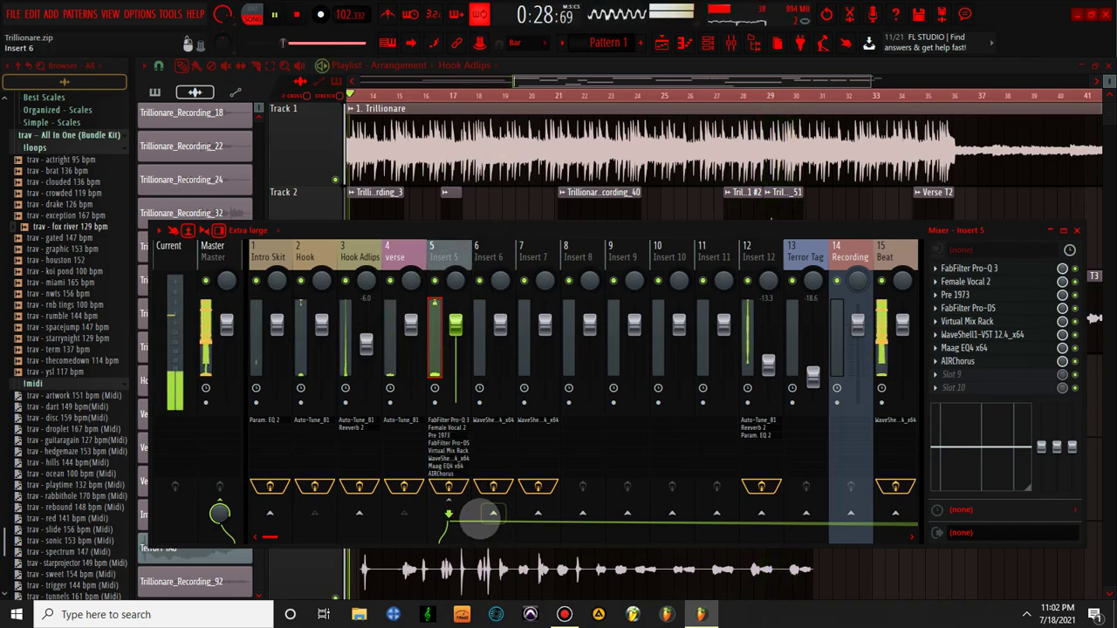
Sidechain Insert 5 to Insert 6, reset the send level to its default, and stop playback
{"action": "right_click", "coordinate": [492, 514]}
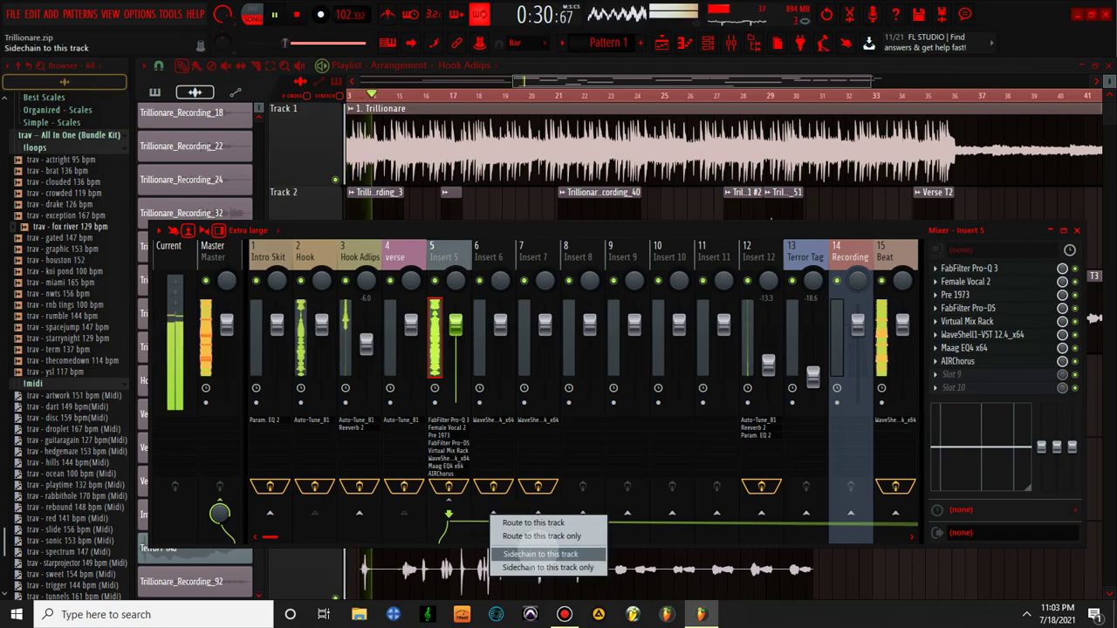
{"action": "left_click", "coordinate": [541, 554]}
{"action": "right_click", "coordinate": [493, 512]}
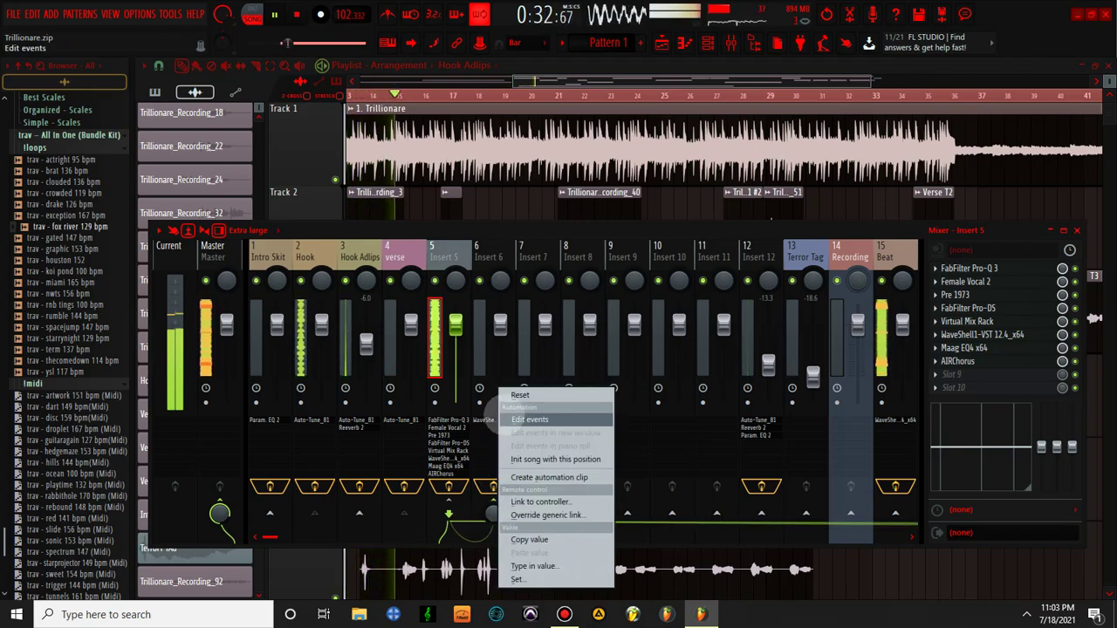
{"action": "left_click", "coordinate": [506, 395]}
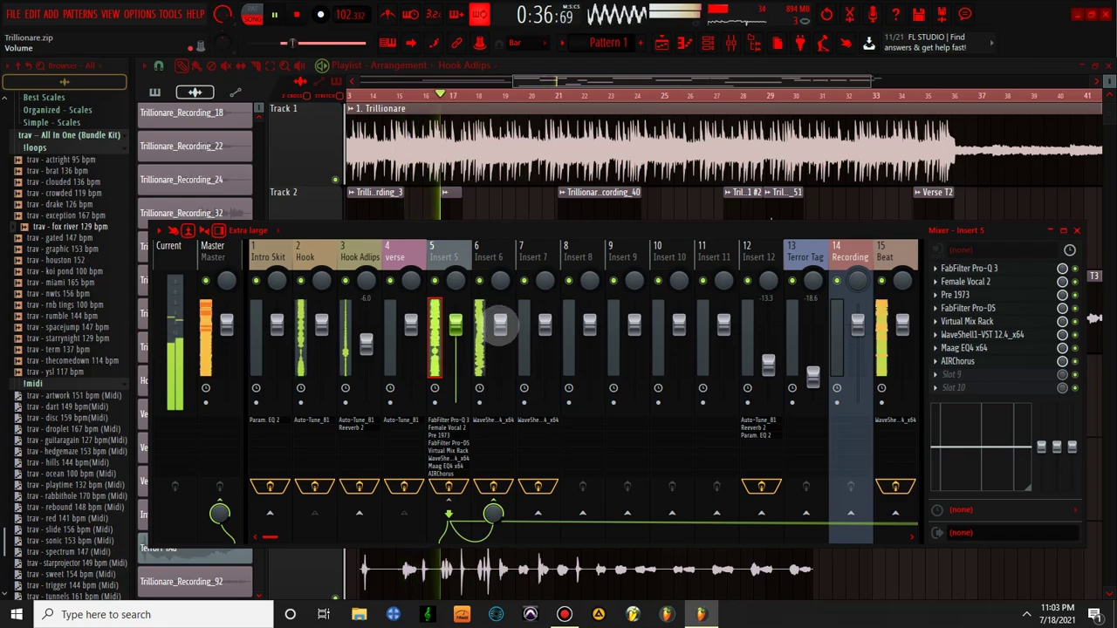
{"action": "key", "text": "space"}
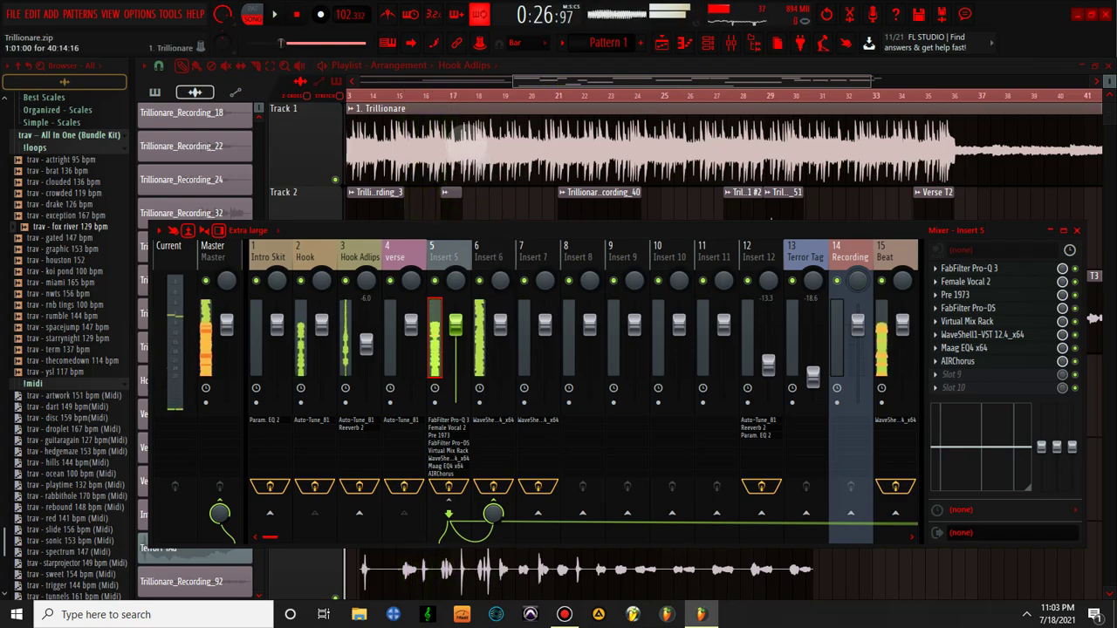
Detect the tempo of the 1. Trillionare beat sample, decline to apply it to the project, and close the sample's settings
{"action": "double_click", "coordinate": [467, 140]}
{"action": "right_click", "coordinate": [553, 524]}
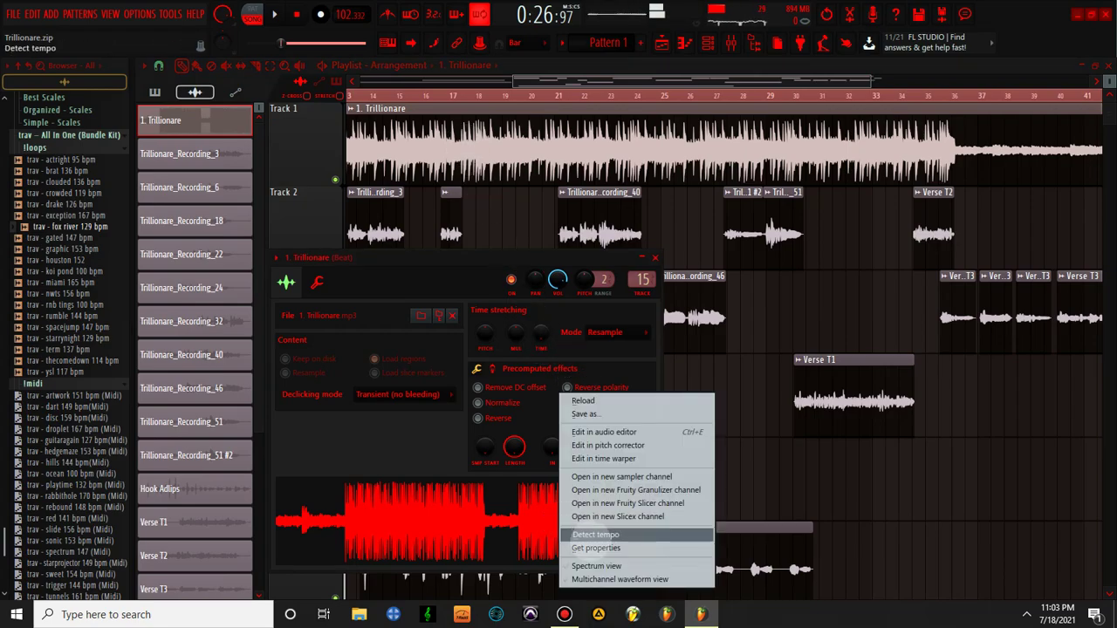
{"action": "left_click", "coordinate": [586, 534]}
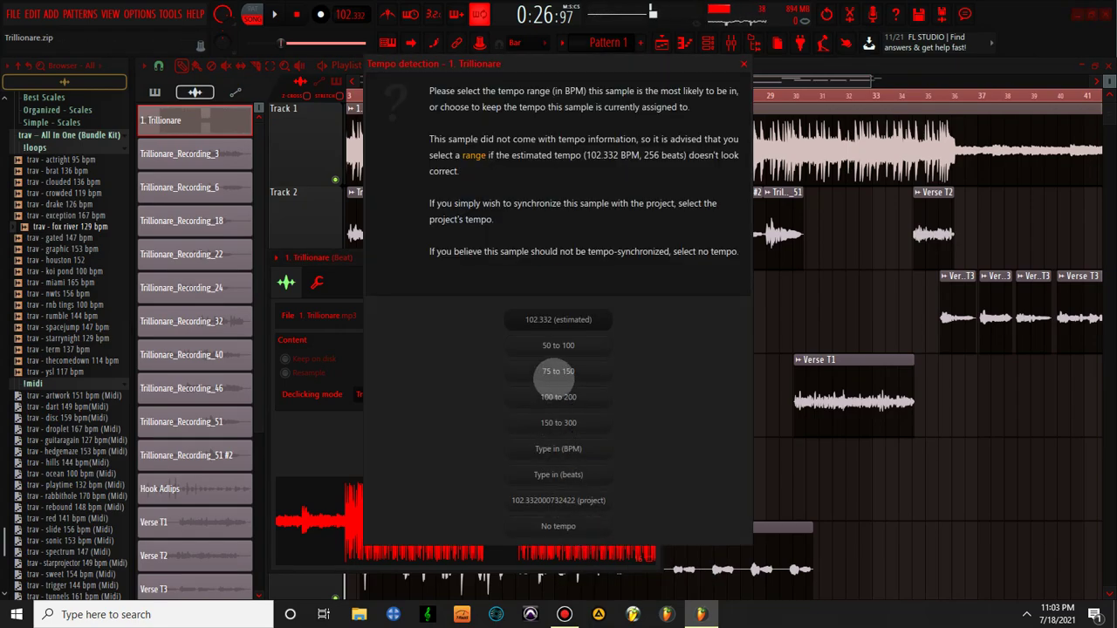
{"action": "left_click", "coordinate": [558, 385]}
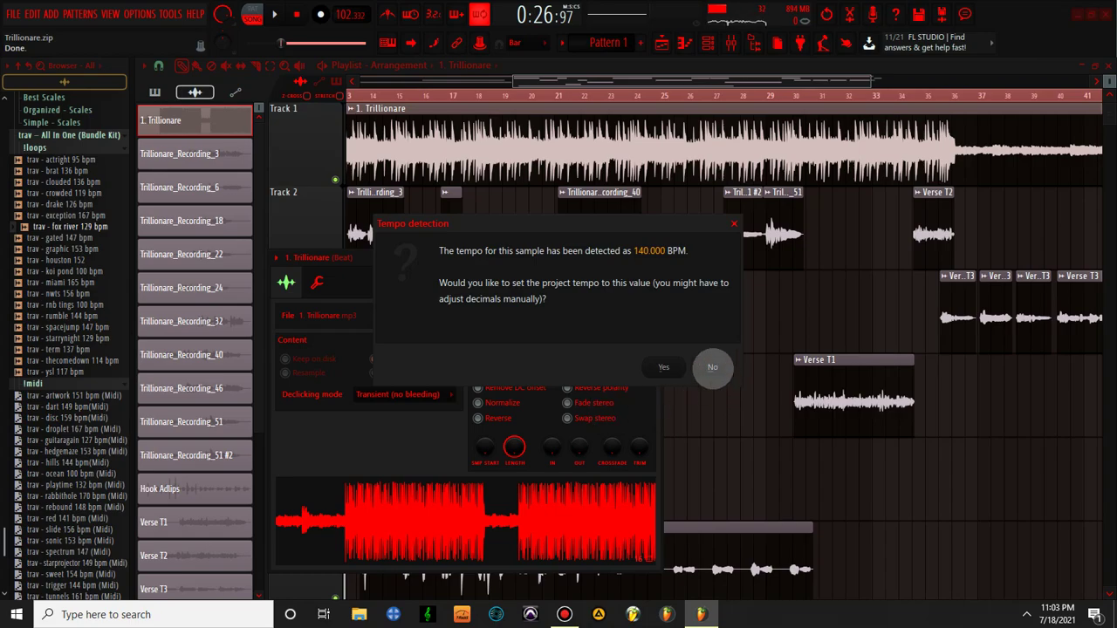
{"action": "left_click", "coordinate": [712, 367]}
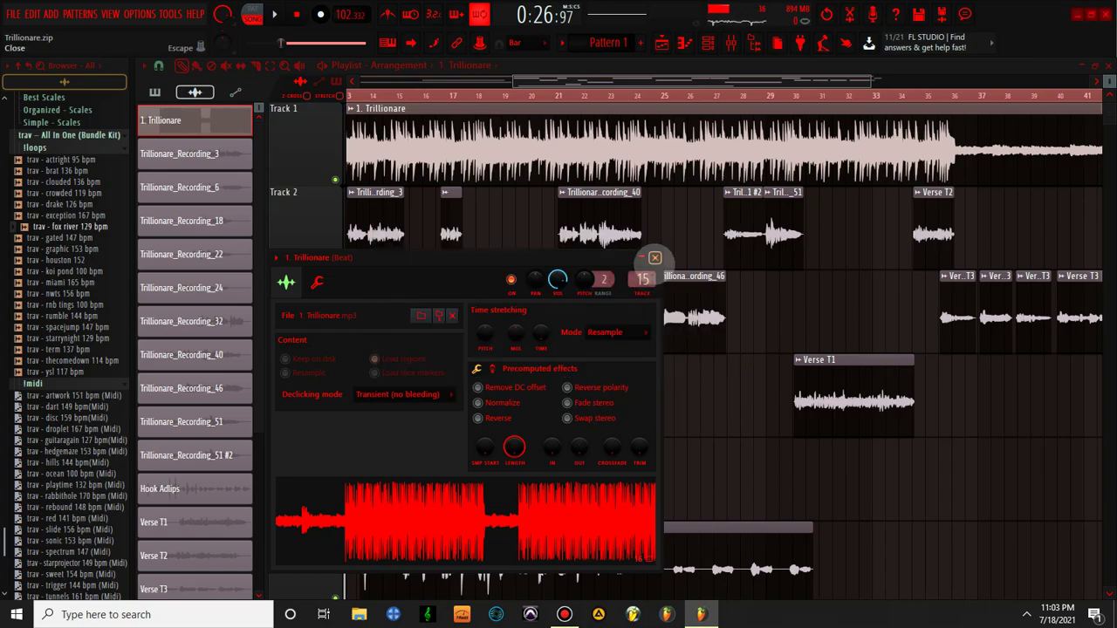
{"action": "left_click", "coordinate": [656, 257]}
Switch H-Delay in Insert 6's StudioRack from host sync to BPM mode, set it to 140 BPM, and close its windows during playback
{"action": "left_click", "coordinate": [731, 41]}
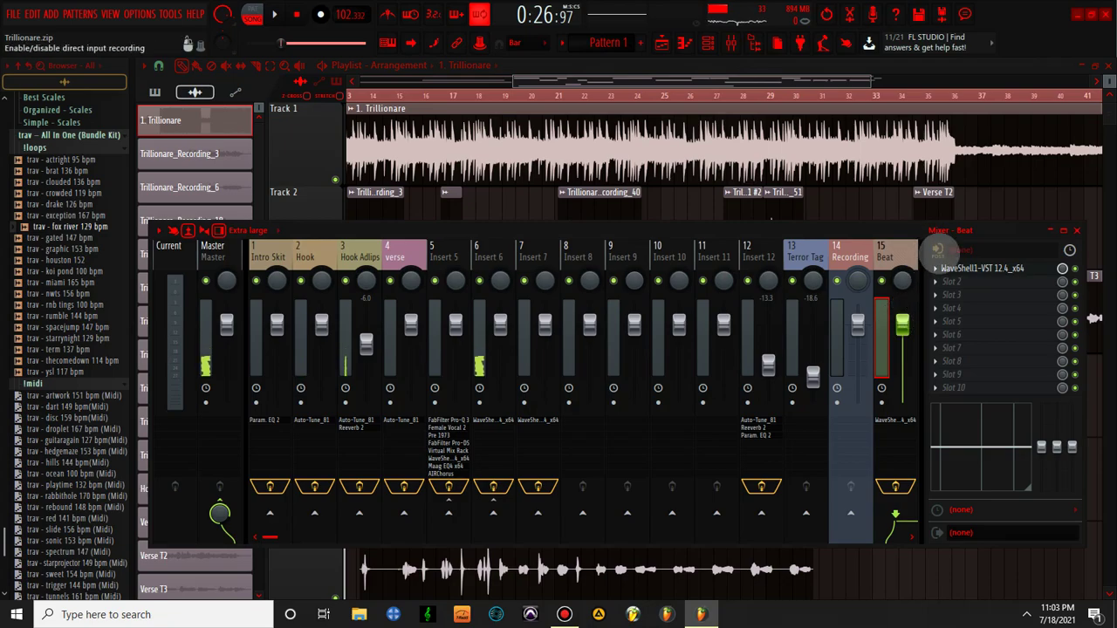
{"action": "left_click", "coordinate": [508, 251]}
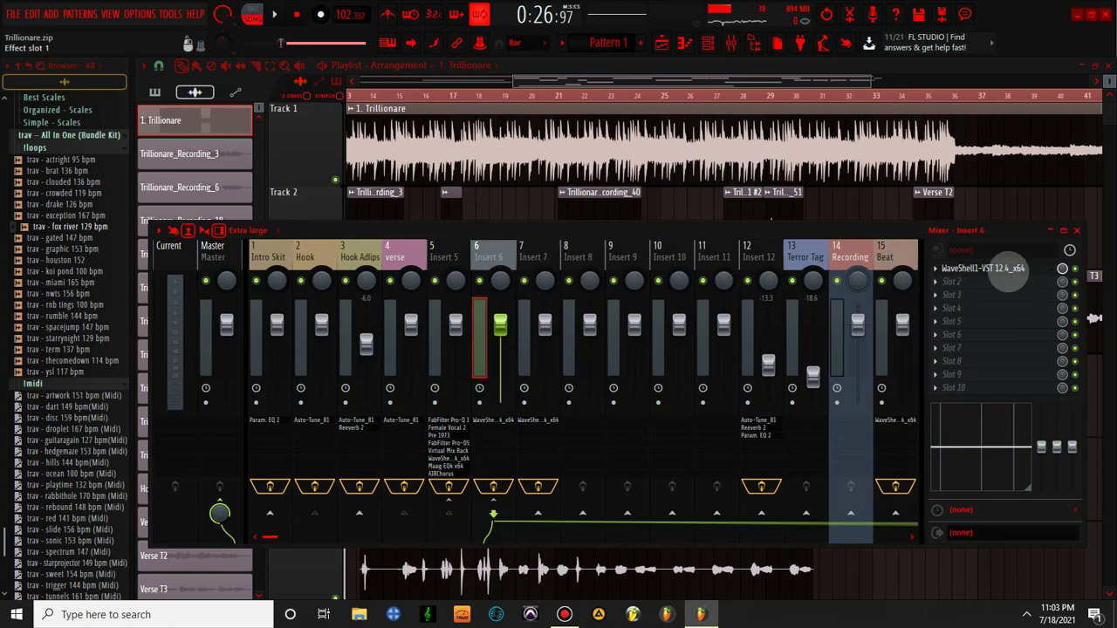
{"action": "left_click", "coordinate": [995, 268]}
{"action": "left_click", "coordinate": [321, 330]}
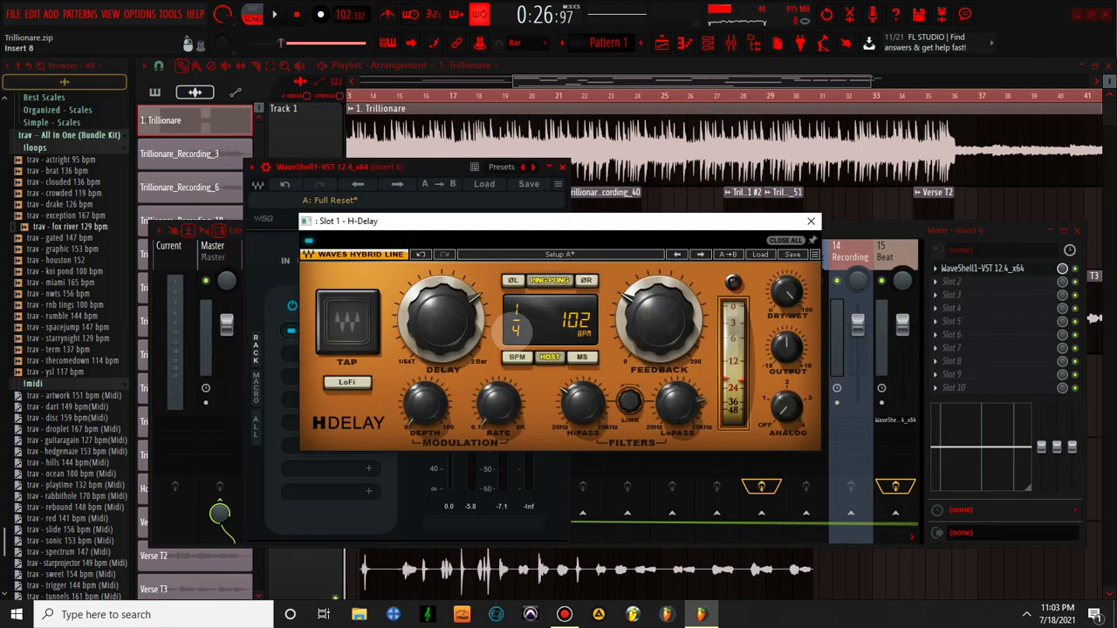
{"action": "left_click", "coordinate": [517, 357]}
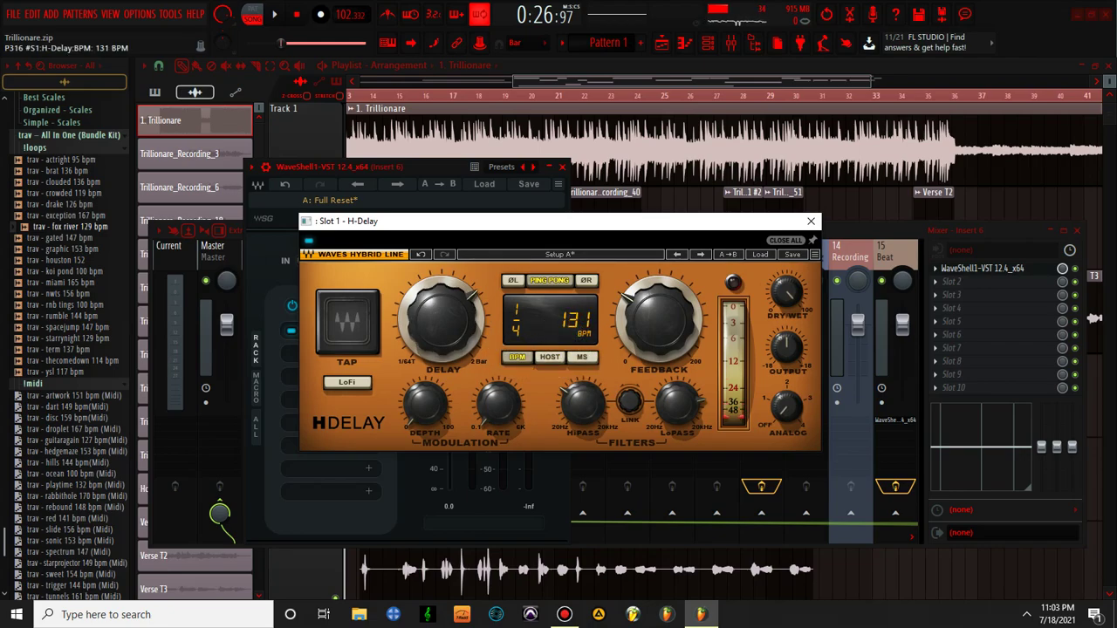
{"action": "key", "text": "space"}
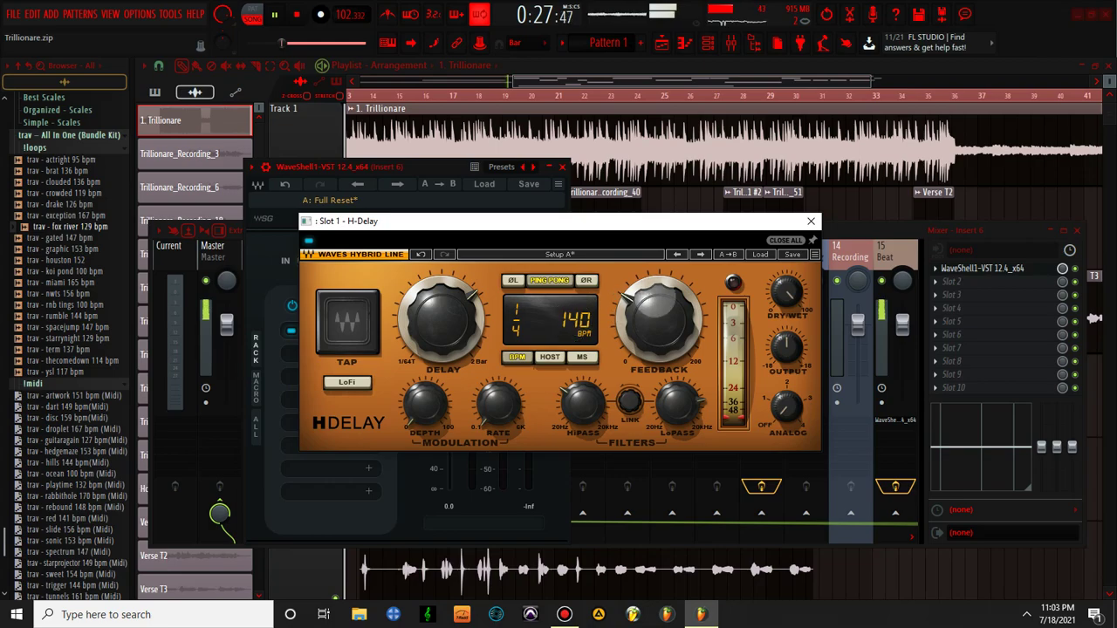
{"action": "left_click", "coordinate": [810, 221]}
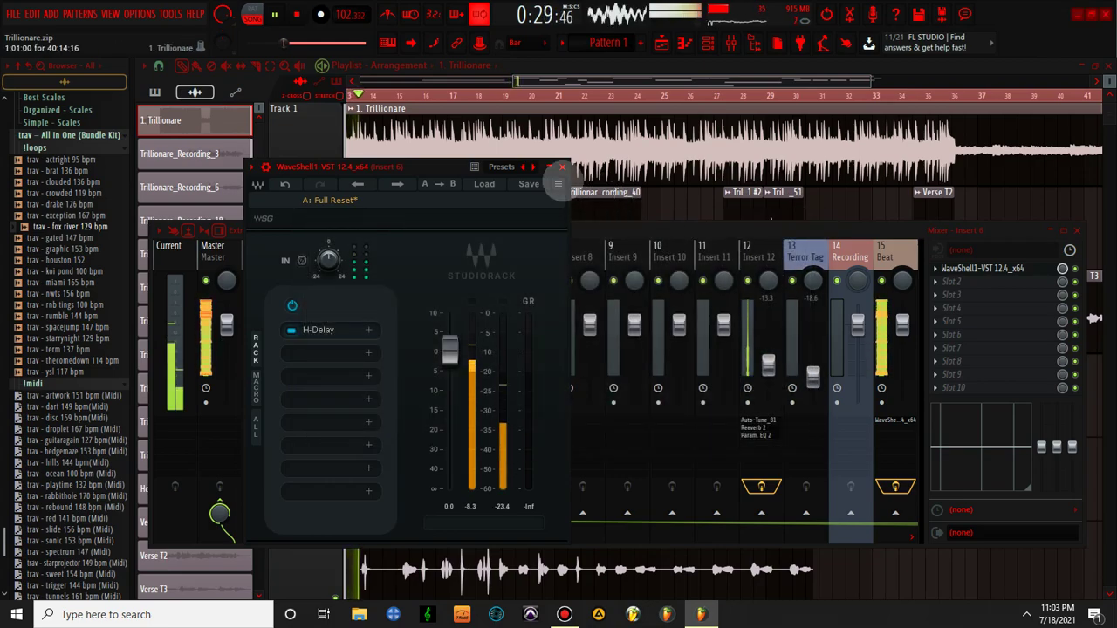
{"action": "left_click", "coordinate": [561, 166]}
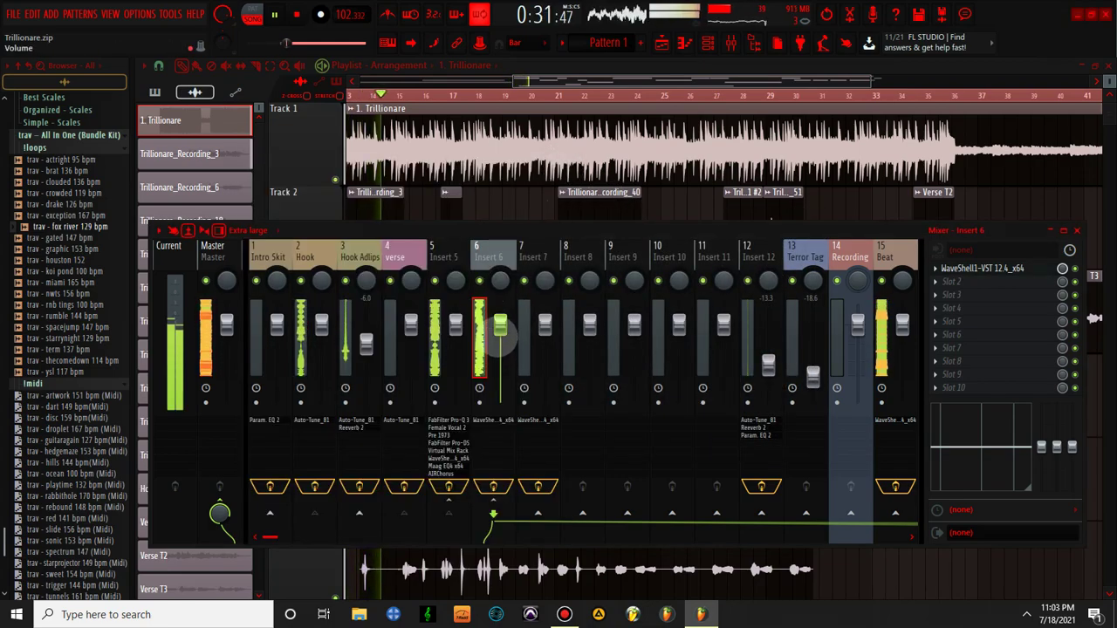
Lower Insert 6's volume to -16.0 dB and set its H-Delay time to 1/2
{"action": "left_click_drag", "start_coordinate": [501, 328], "coordinate": [499, 369]}
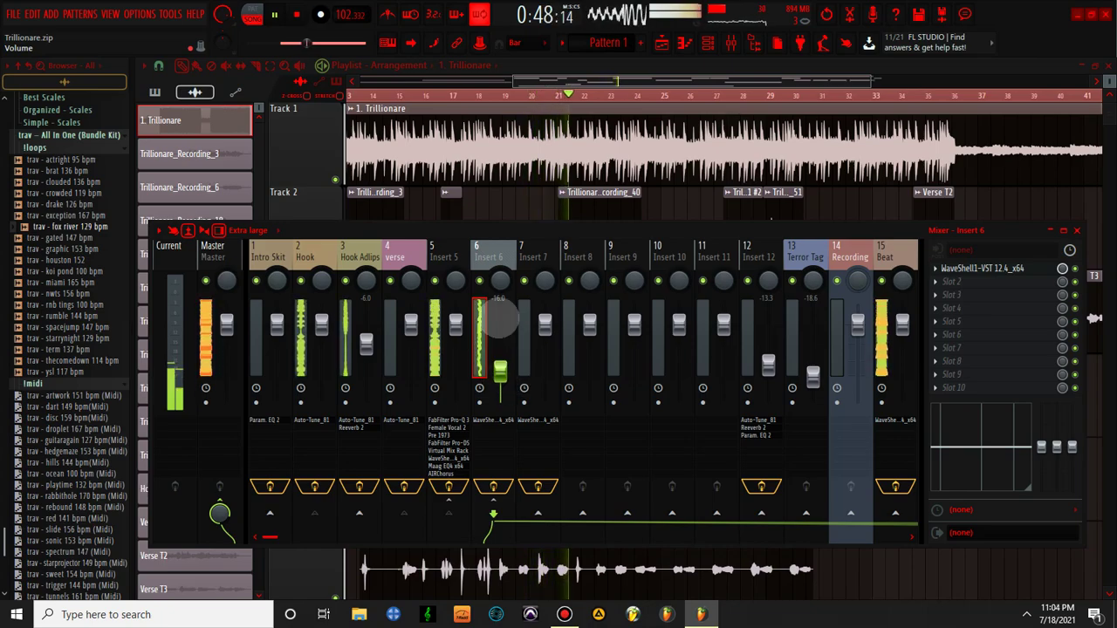
{"action": "left_click", "coordinate": [986, 269]}
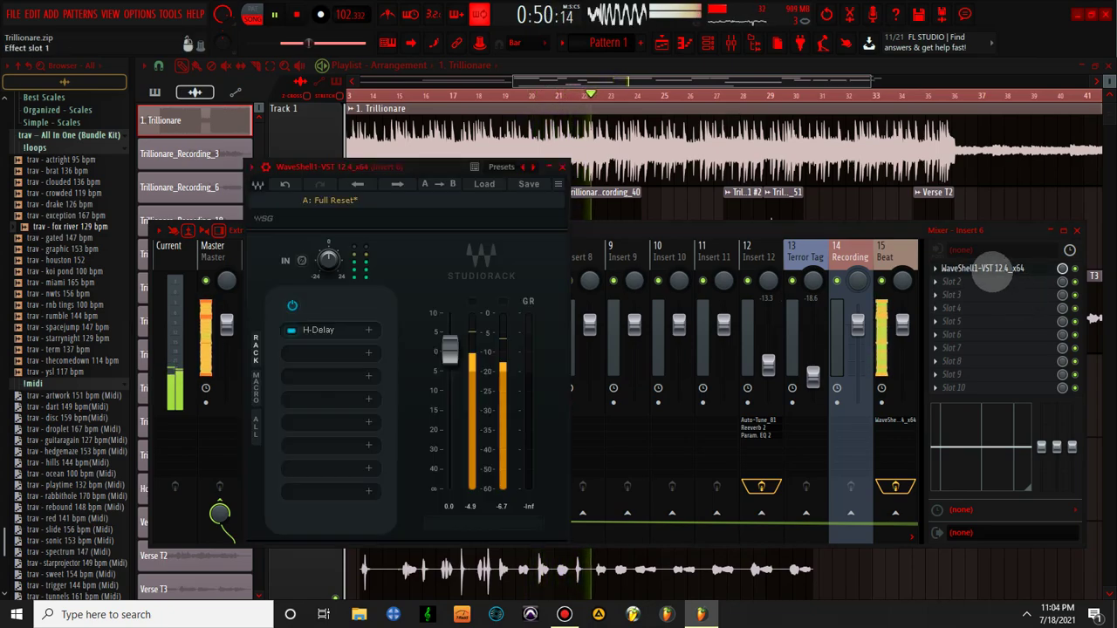
{"action": "left_click", "coordinate": [323, 330]}
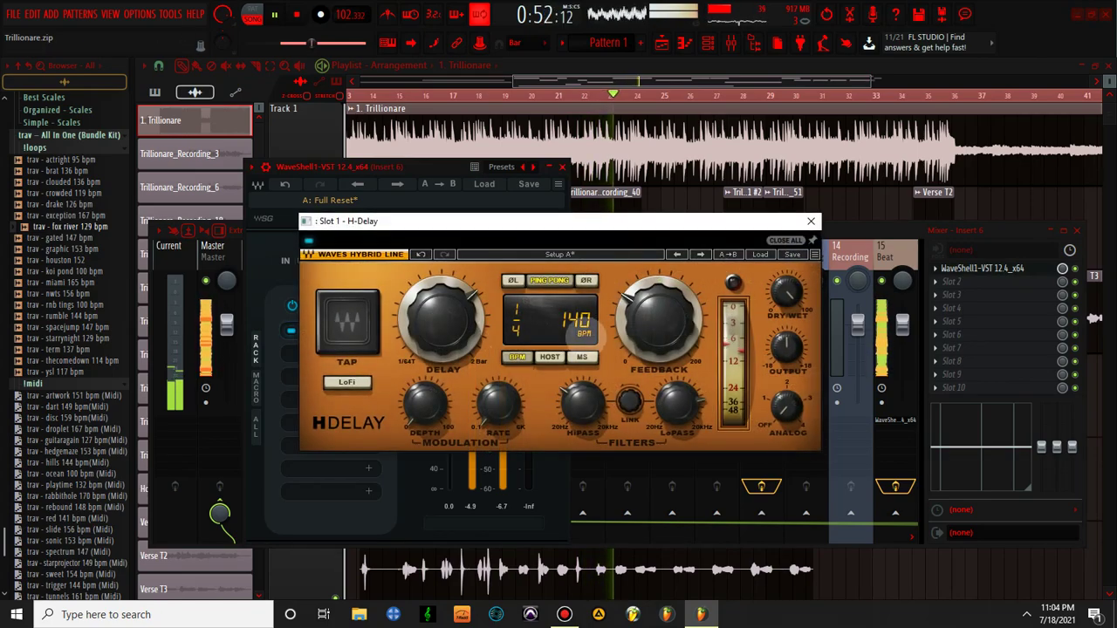
{"action": "key", "text": "space"}
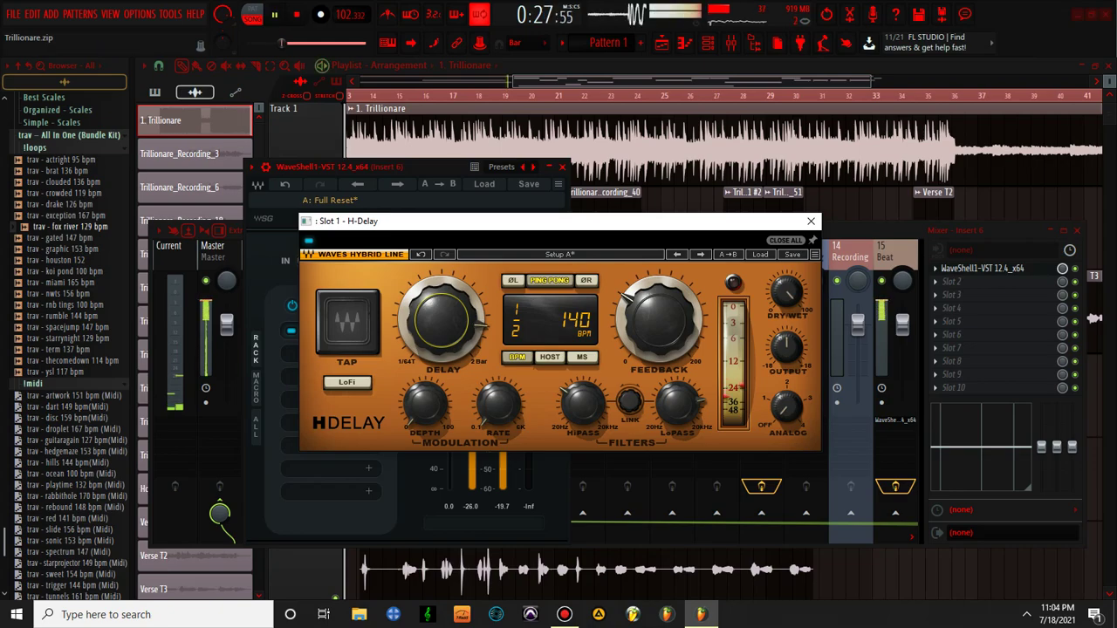
{"action": "left_click", "coordinate": [810, 221]}
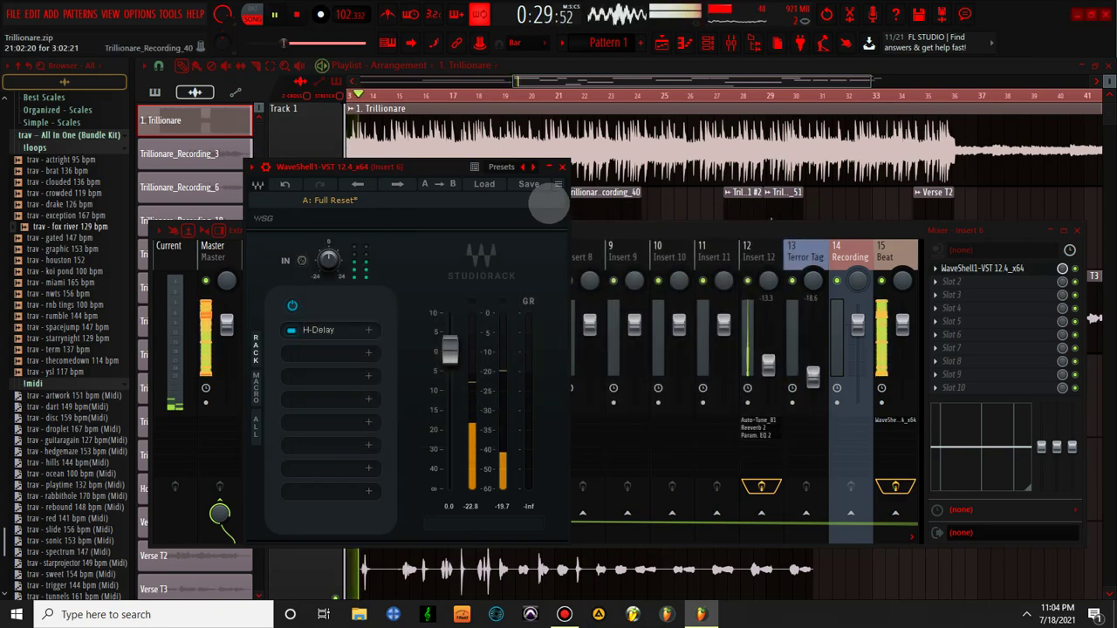
{"action": "left_click", "coordinate": [562, 167]}
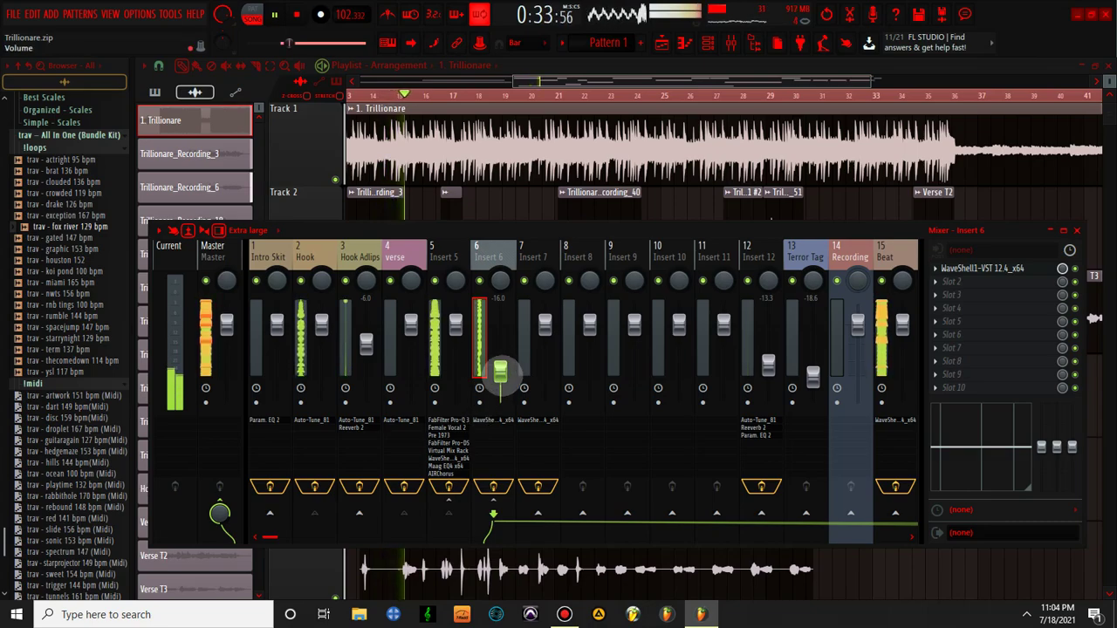
Try Insert 6's volume at -17.5 dB before settling on -16.0 dB, and set H-Delay's HiPass filter to 203 Hz
{"action": "left_click_drag", "start_coordinate": [499, 371], "coordinate": [500, 371]}
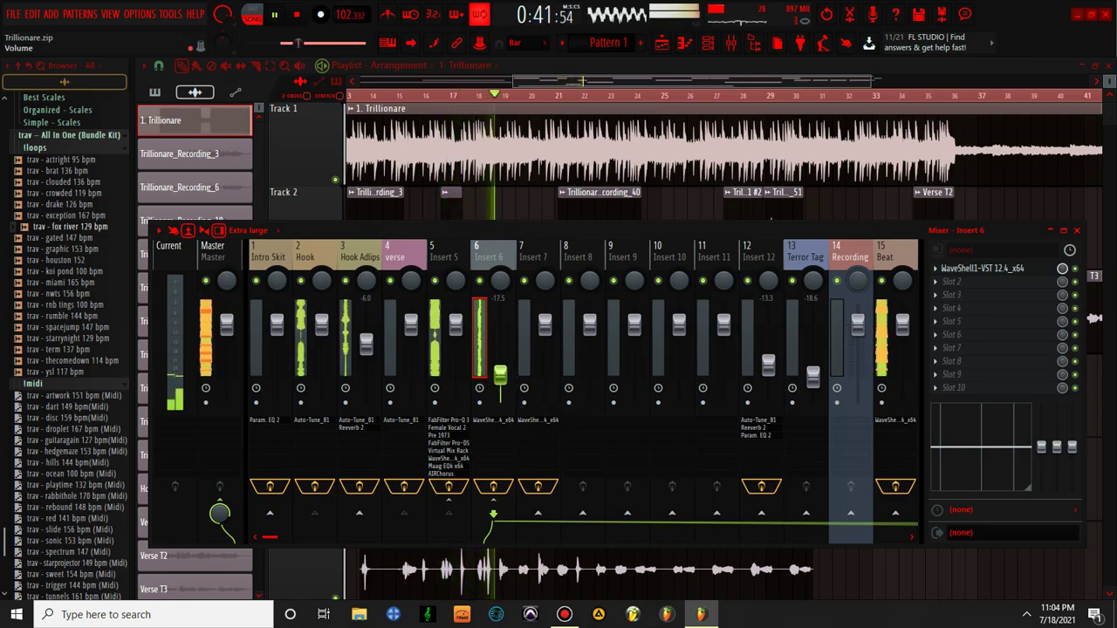
{"action": "left_click_drag", "start_coordinate": [500, 375], "coordinate": [500, 372]}
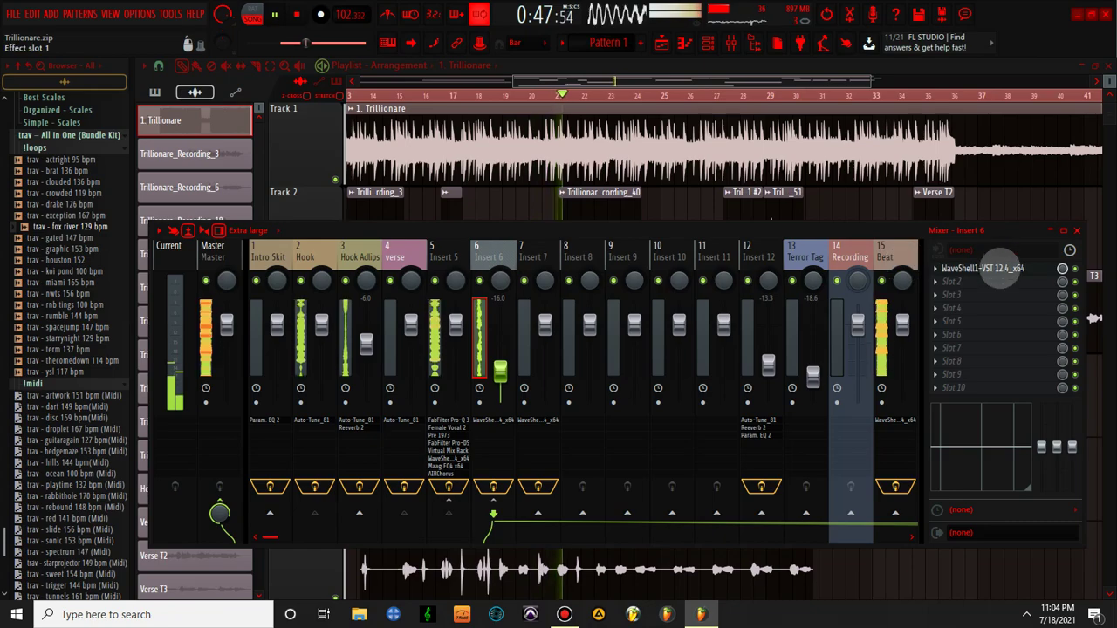
{"action": "left_click", "coordinate": [994, 268]}
{"action": "left_click", "coordinate": [323, 329]}
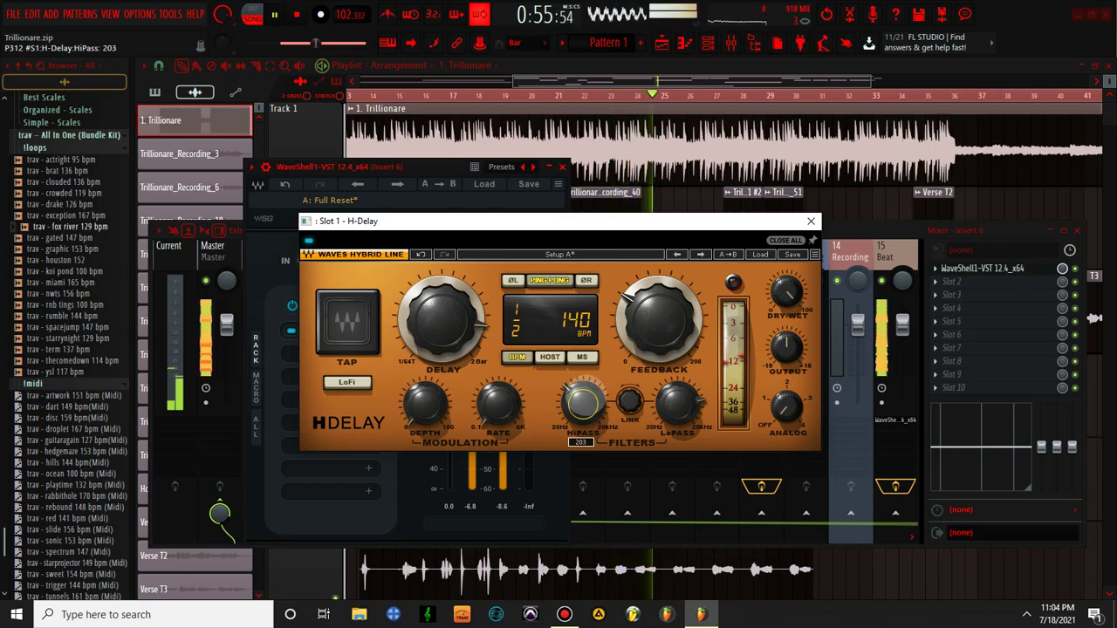
{"action": "left_click", "coordinate": [811, 220]}
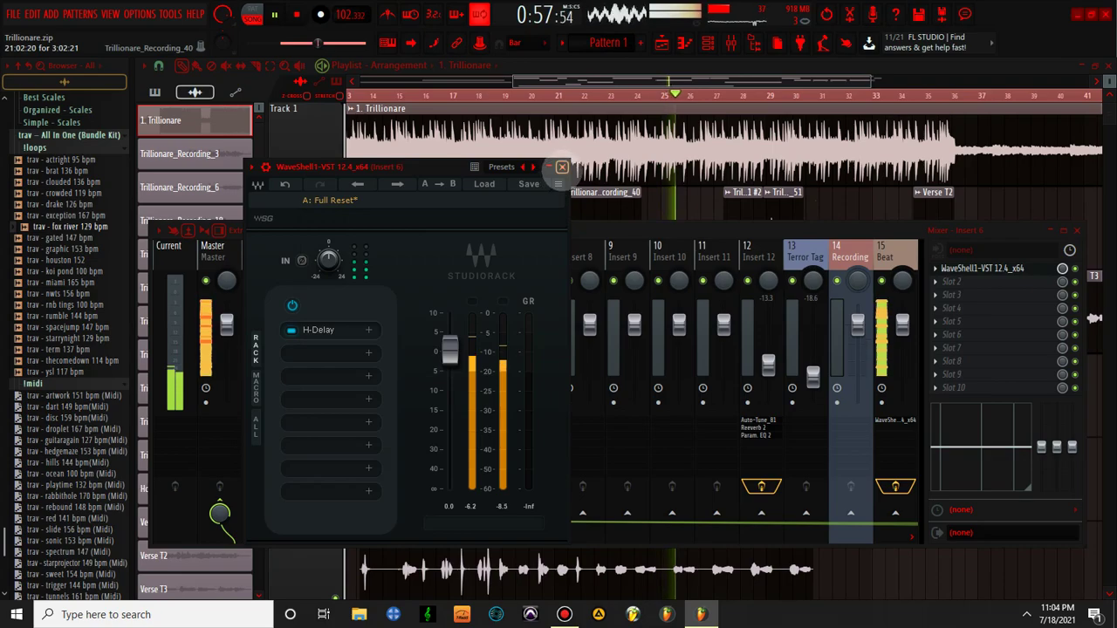
{"action": "left_click", "coordinate": [561, 166]}
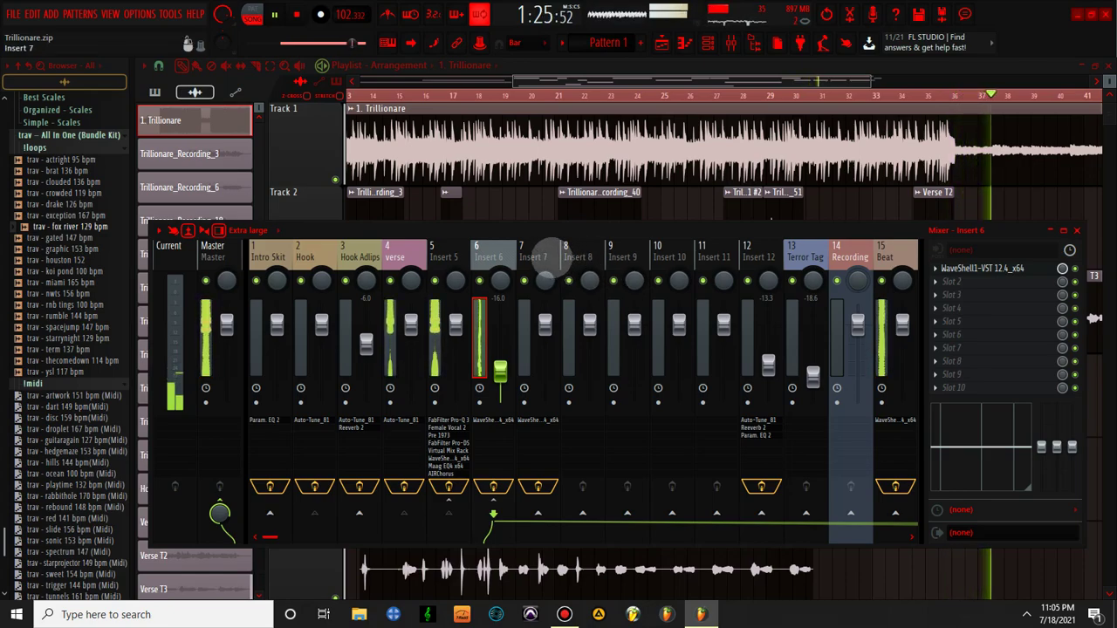
Load H-Delay into the first slot of Insert 7's StudioRack
{"action": "left_click", "coordinate": [541, 253]}
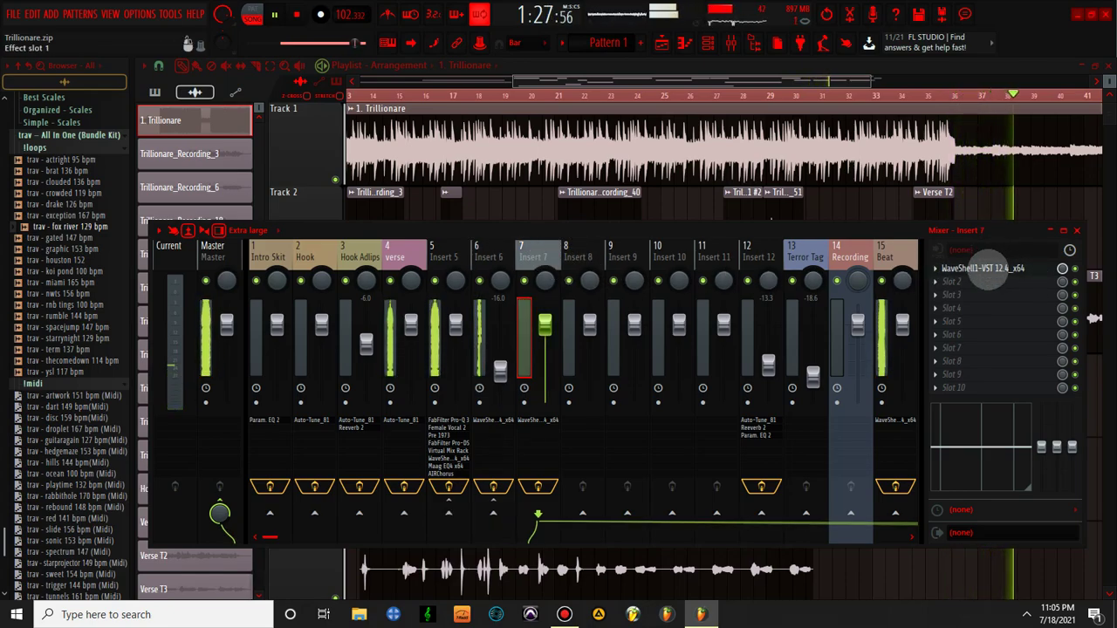
{"action": "left_click", "coordinate": [985, 268]}
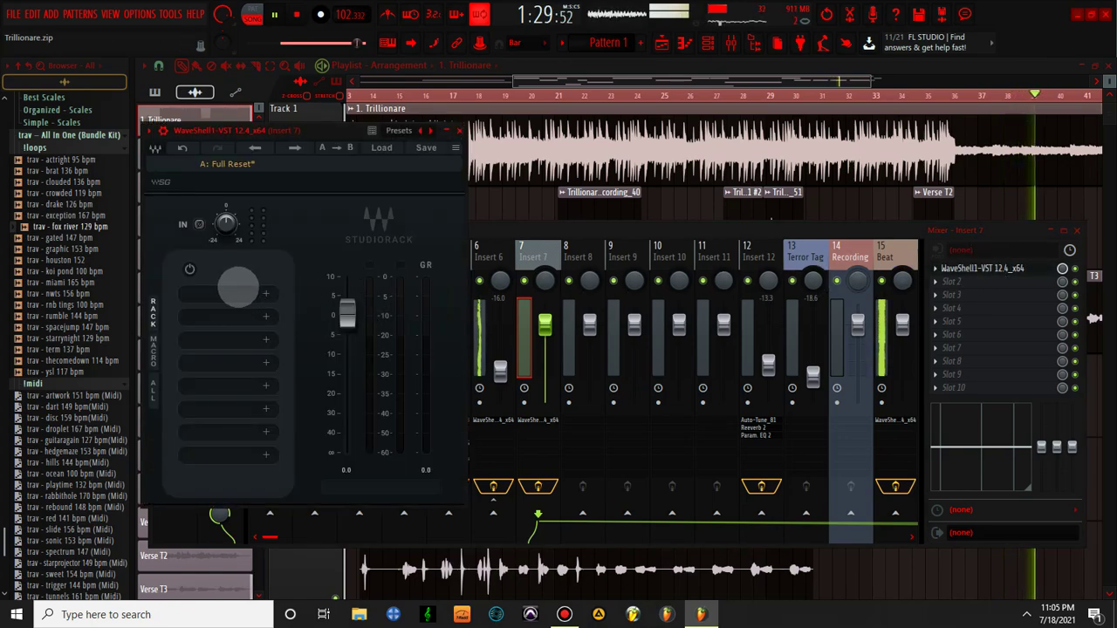
{"action": "left_click", "coordinate": [238, 288]}
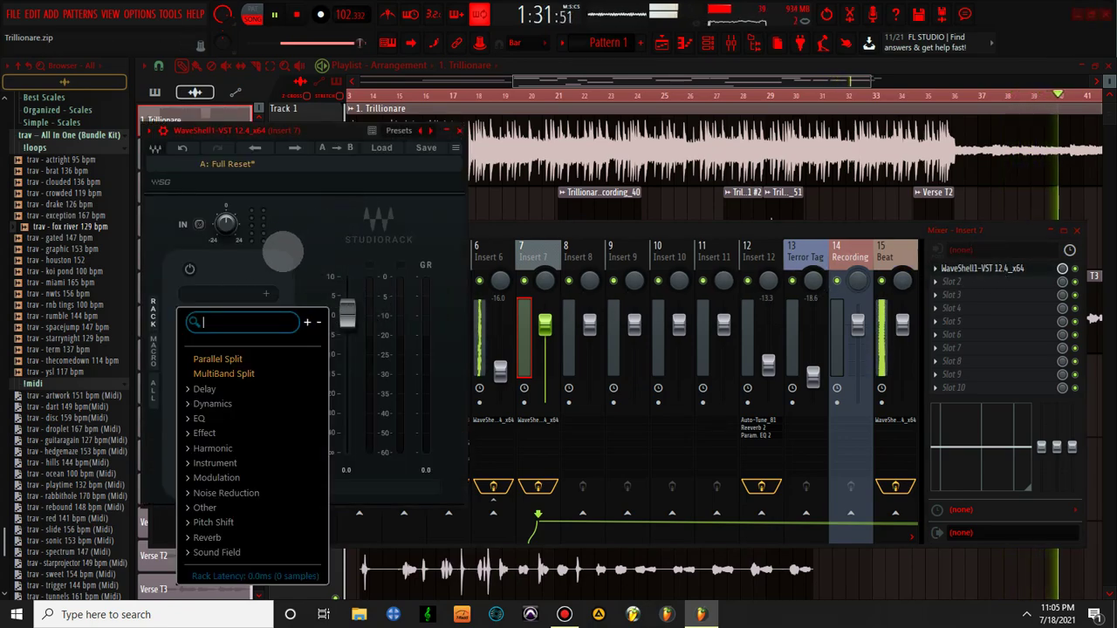
{"action": "left_click", "coordinate": [262, 388]}
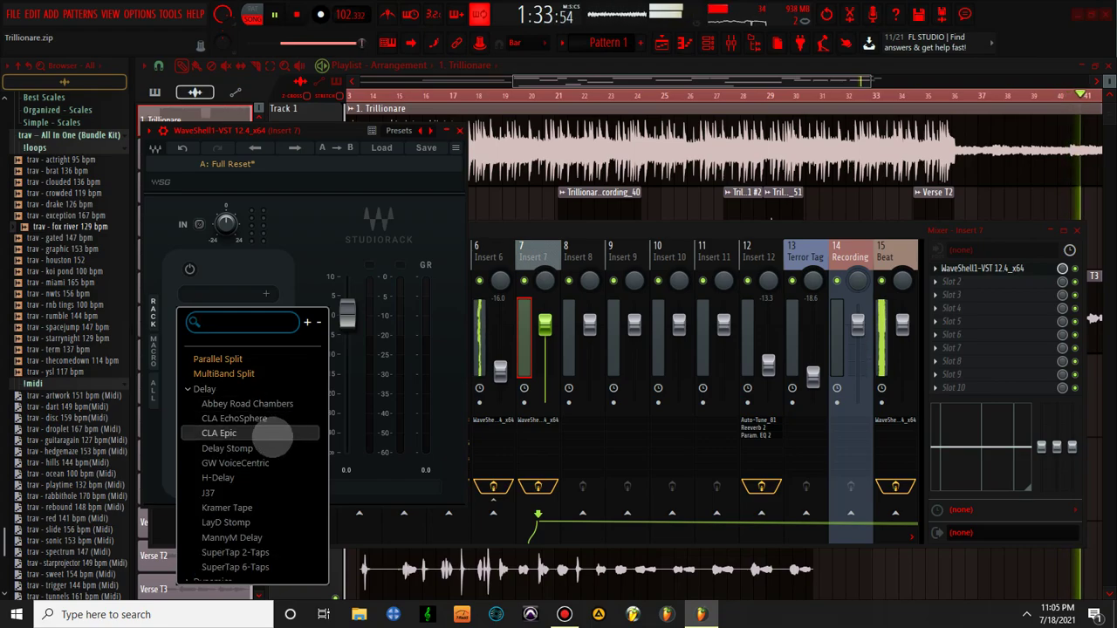
{"action": "left_click", "coordinate": [218, 477]}
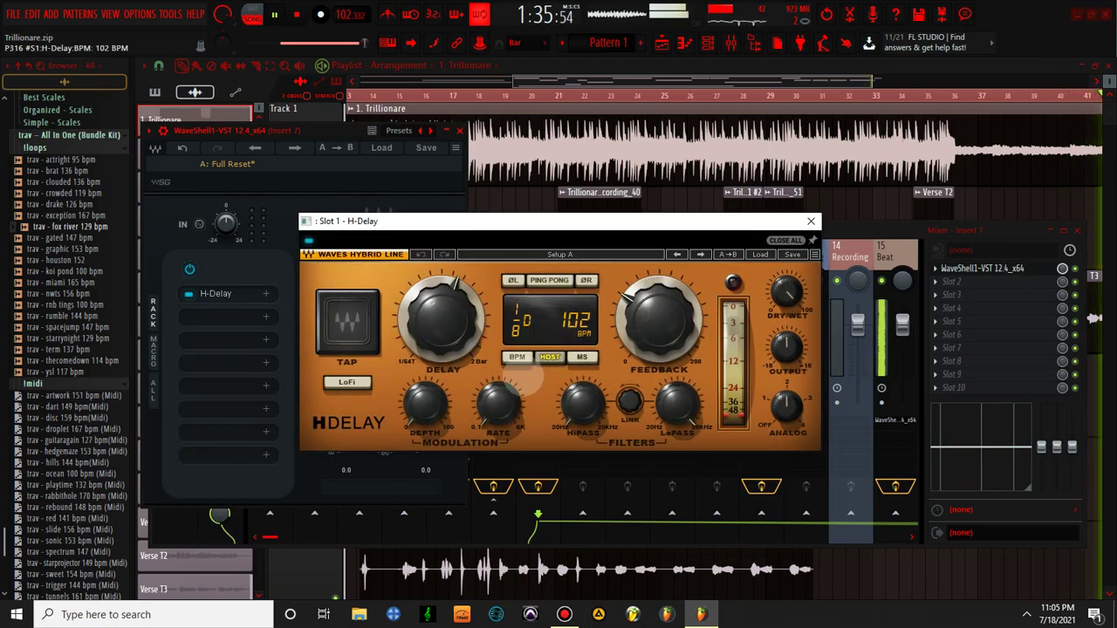
Set Insert 7's H-Delay to BPM mode at 140 BPM with a 1-bar delay time, and check the equivalent in milliseconds
{"action": "left_click", "coordinate": [517, 357]}
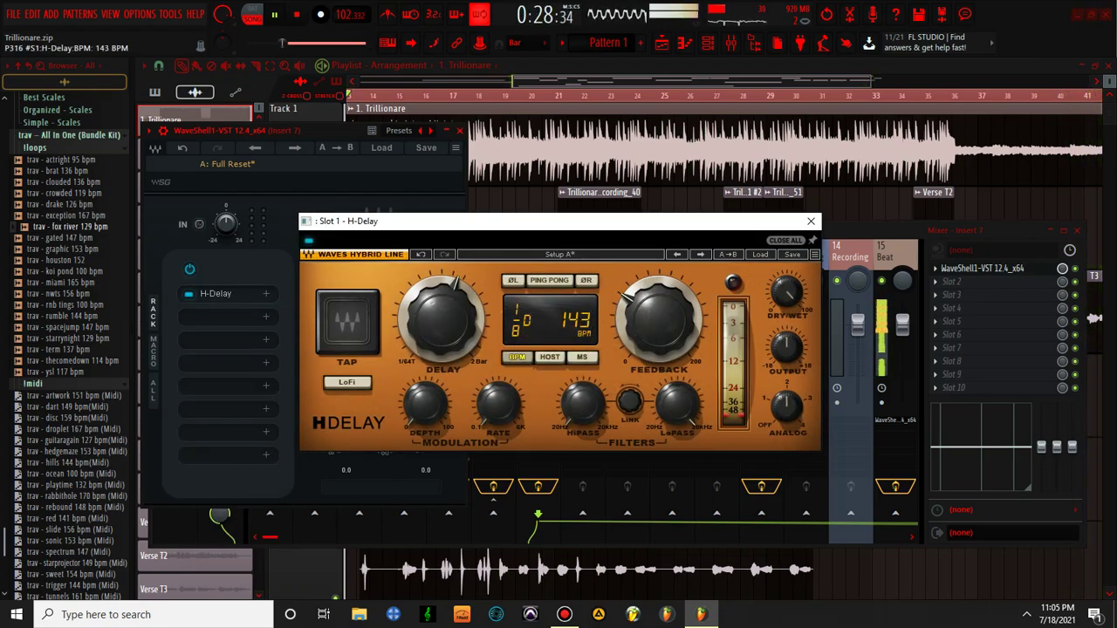
{"action": "left_click_drag", "start_coordinate": [441, 318], "coordinate": [441, 283]}
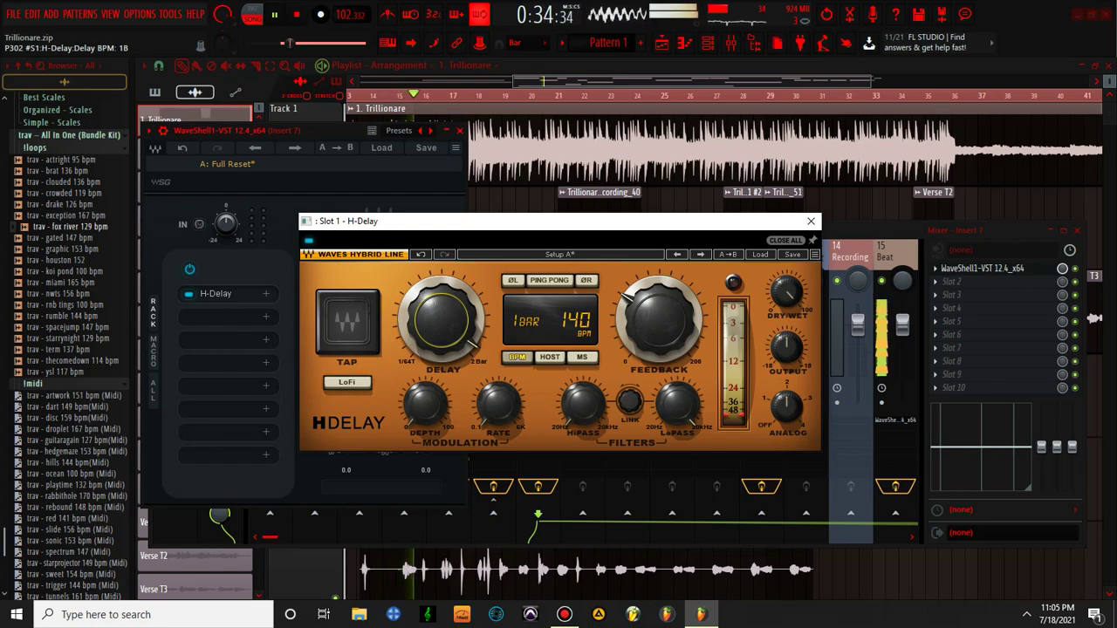
{"action": "left_click", "coordinate": [516, 357]}
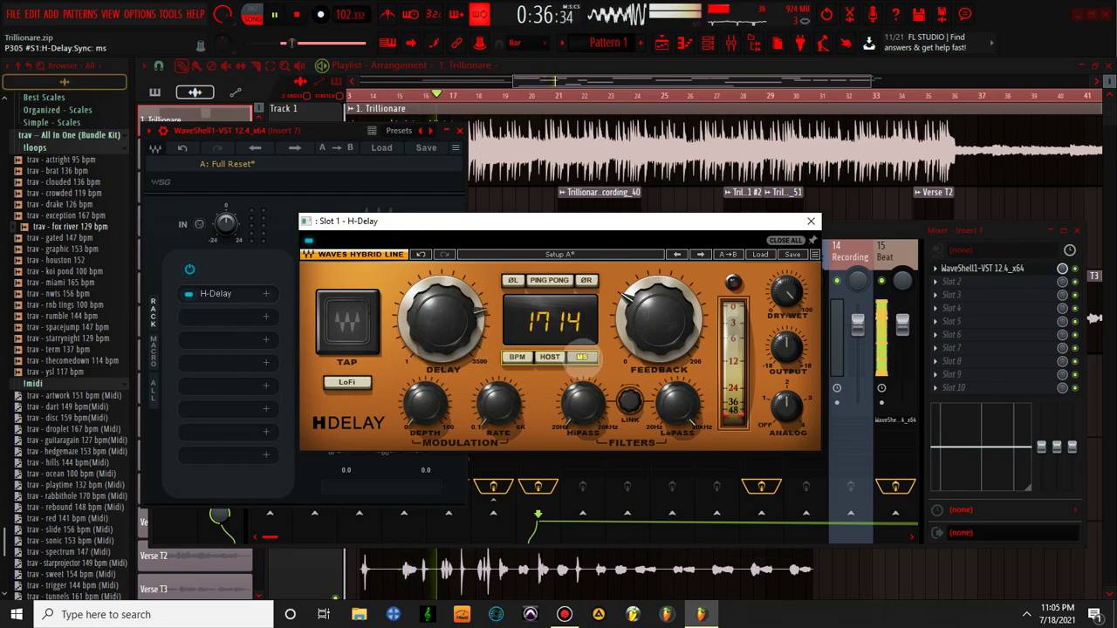
{"action": "left_click", "coordinate": [516, 357]}
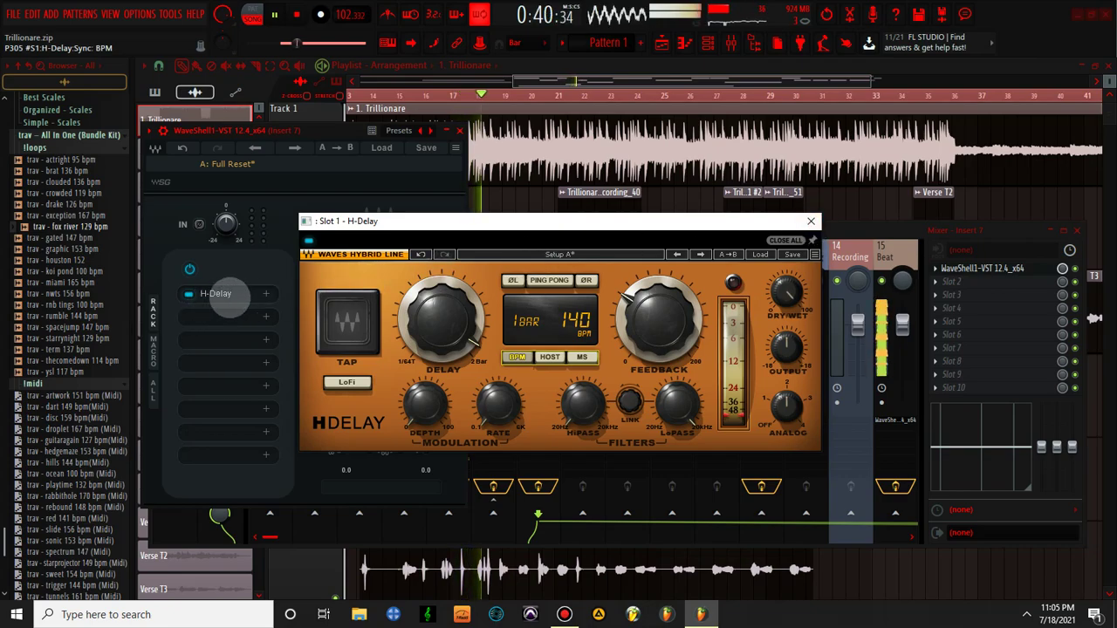
Find the reverbs by searching for "REV" and load H-Reverb into the second slot of Insert 7's StudioRack
{"action": "left_click", "coordinate": [226, 293]}
{"action": "left_click", "coordinate": [251, 271]}
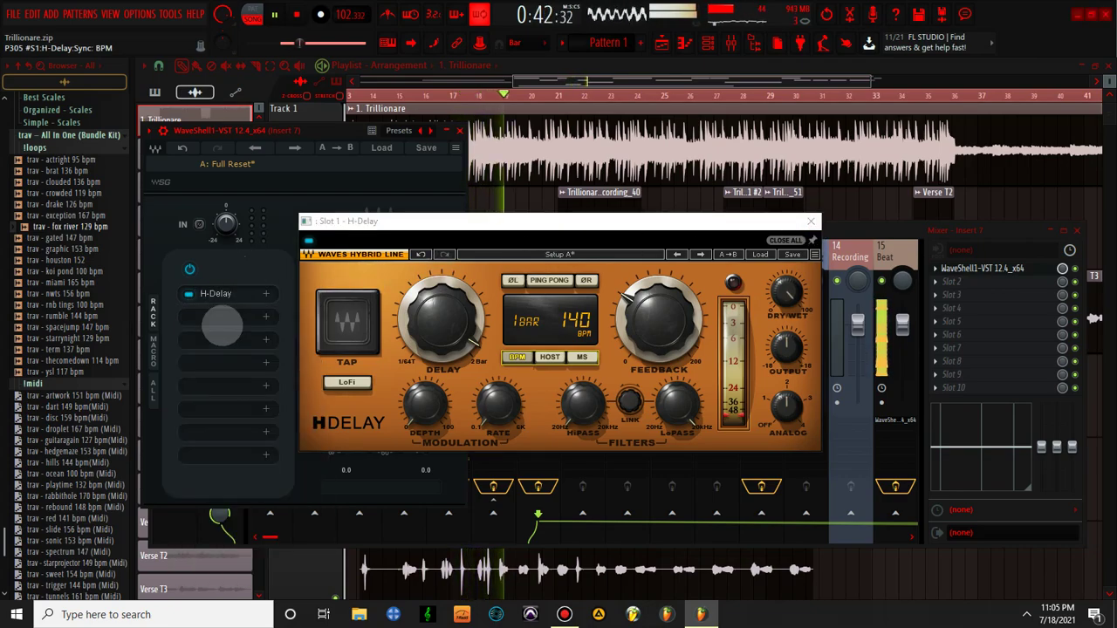
{"action": "left_click", "coordinate": [218, 319]}
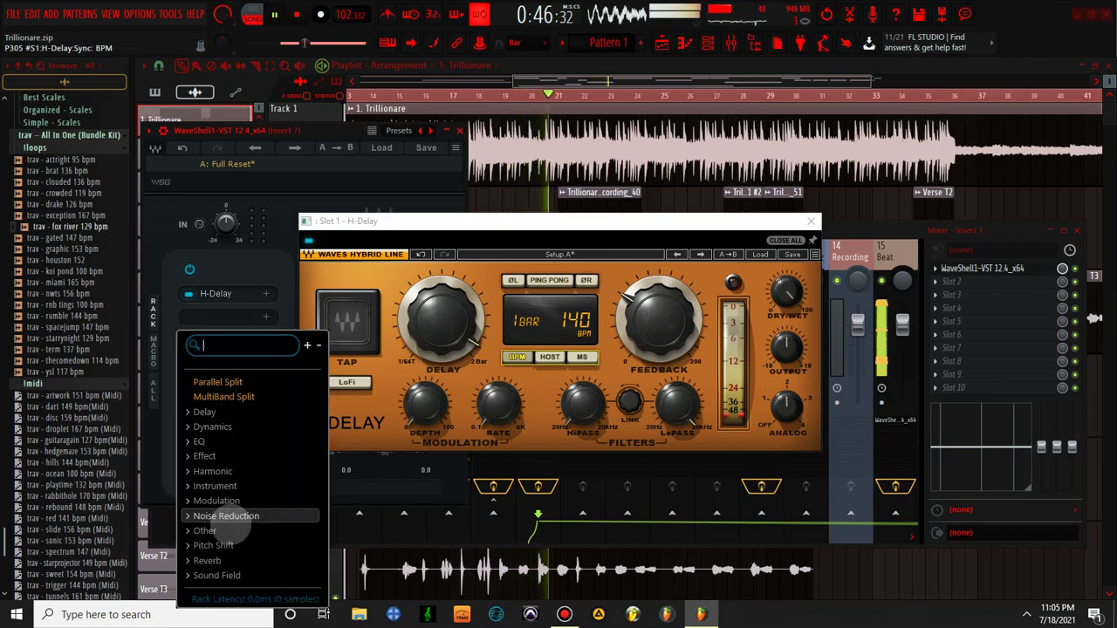
{"action": "left_click", "coordinate": [214, 560]}
{"action": "scroll", "coordinate": [231, 523], "scroll_direction": "down", "scroll_amount": 5}
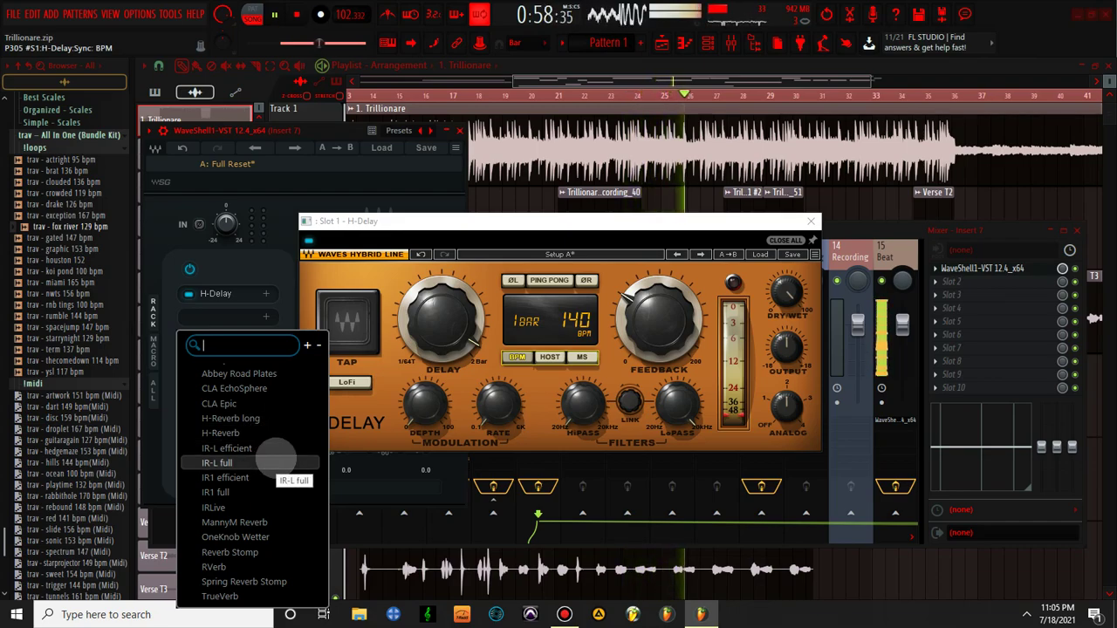
{"action": "left_click", "coordinate": [297, 15]}
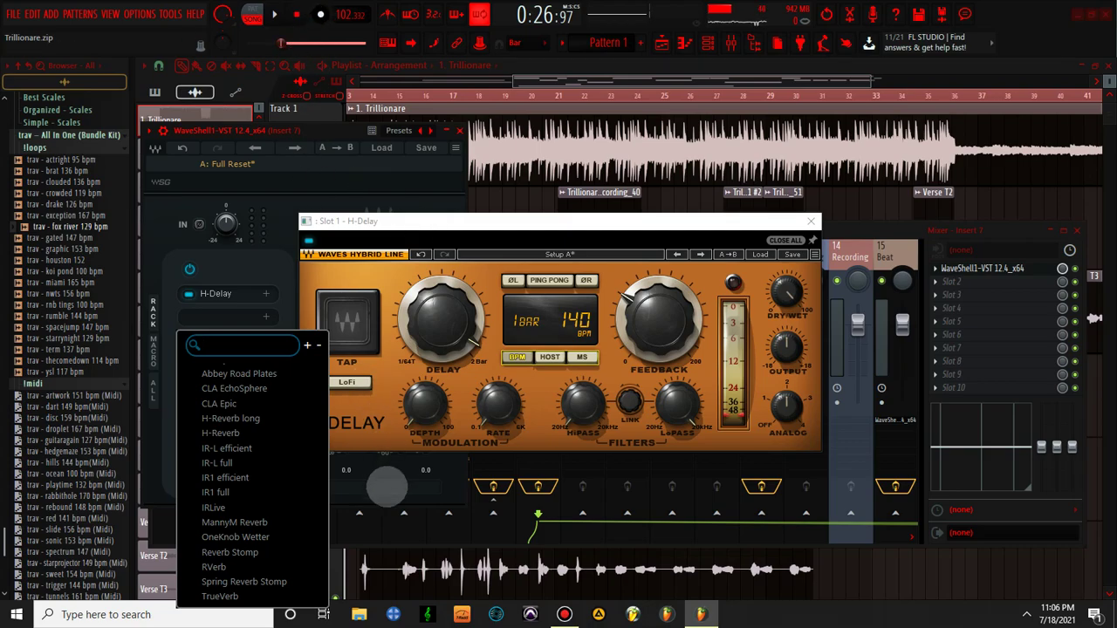
{"action": "left_click", "coordinate": [294, 15]}
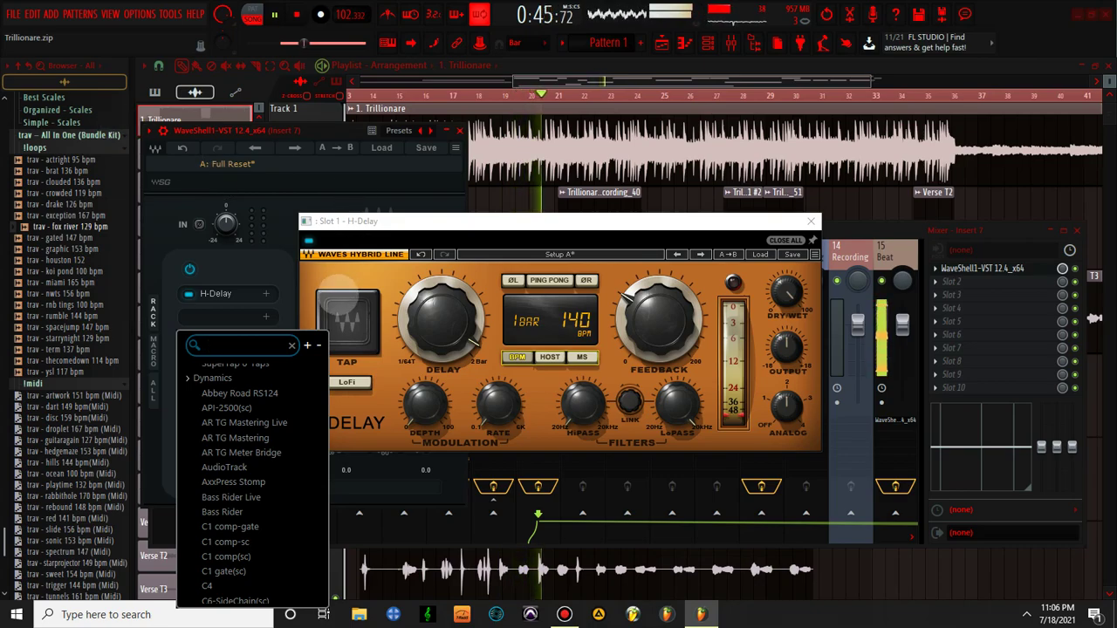
{"action": "scroll", "coordinate": [253, 415], "scroll_direction": "up", "scroll_amount": 1}
{"action": "scroll", "coordinate": [261, 416], "scroll_direction": "up", "scroll_amount": 4}
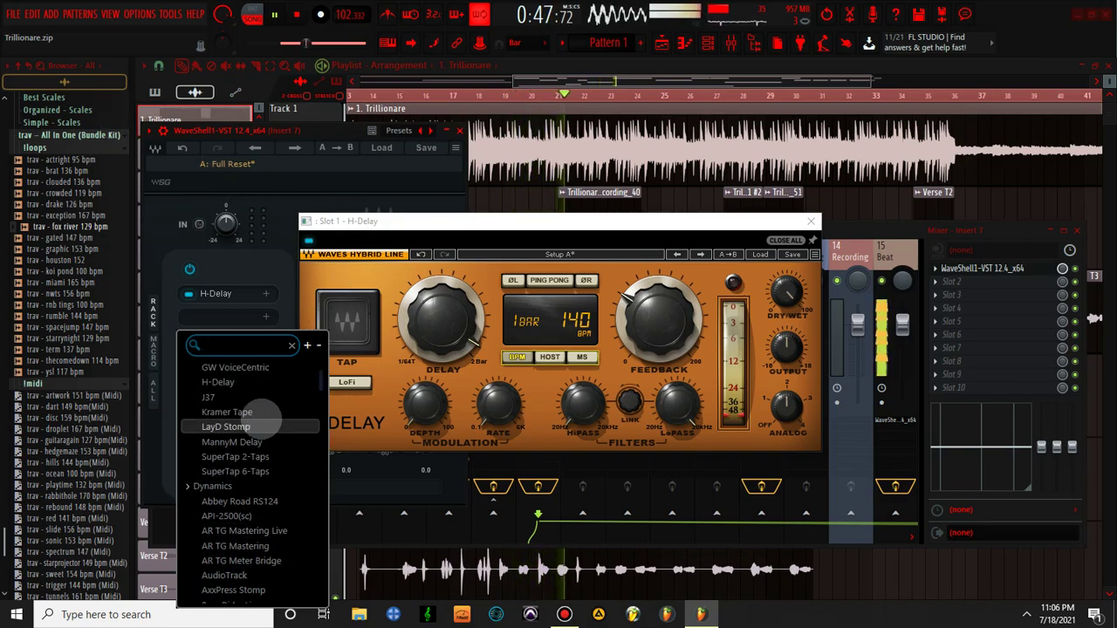
{"action": "scroll", "coordinate": [260, 419], "scroll_direction": "down", "scroll_amount": 6}
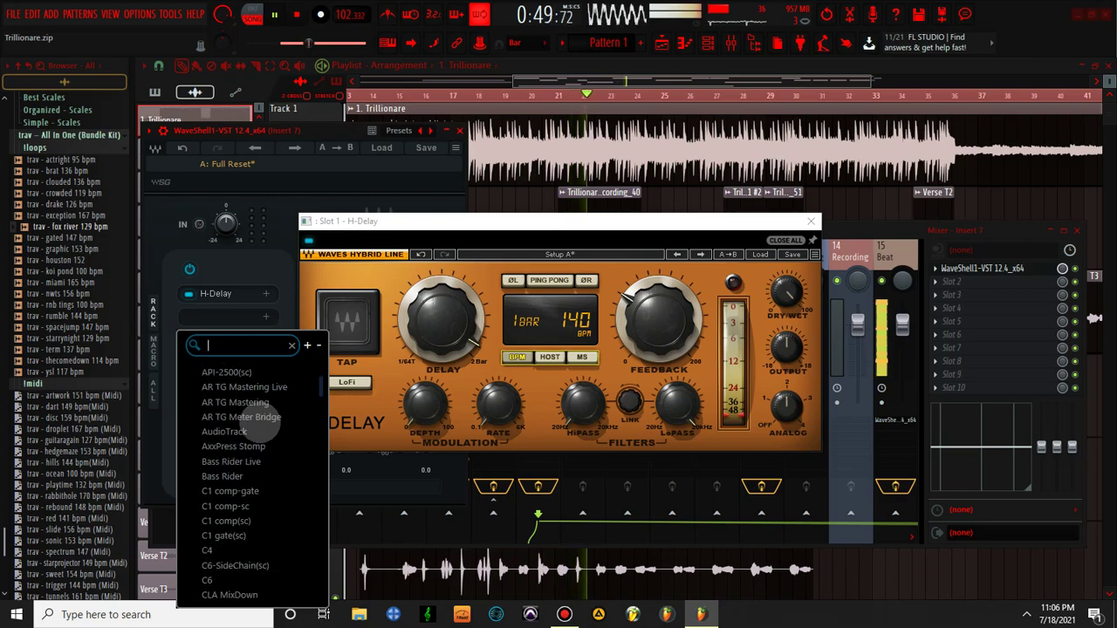
{"action": "scroll", "coordinate": [244, 419], "scroll_direction": "down", "scroll_amount": 10}
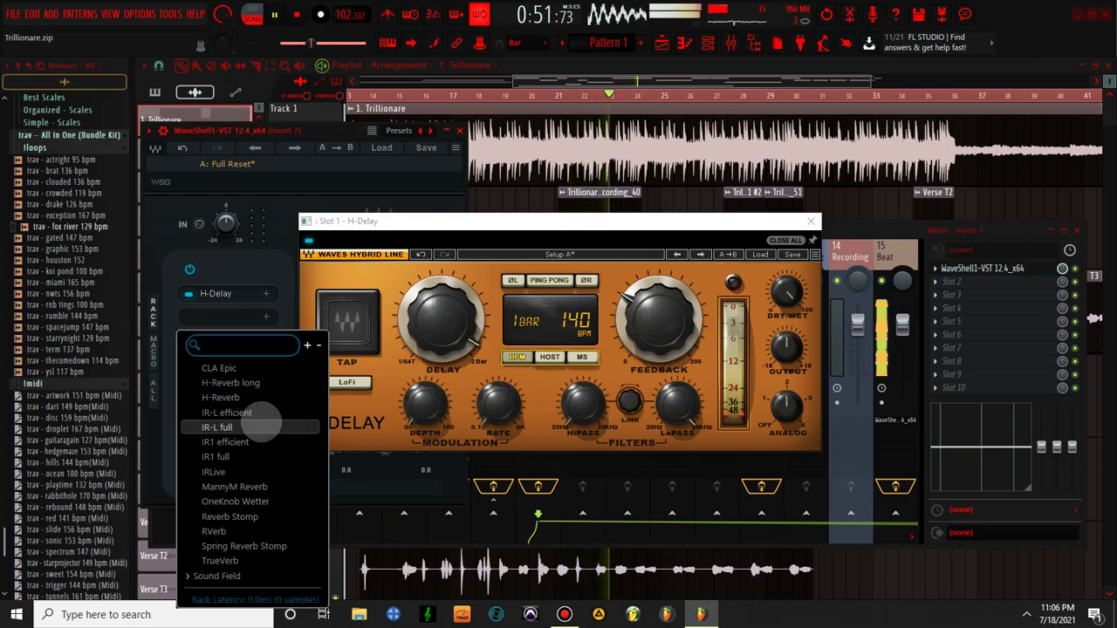
{"action": "type", "text": "REV"}
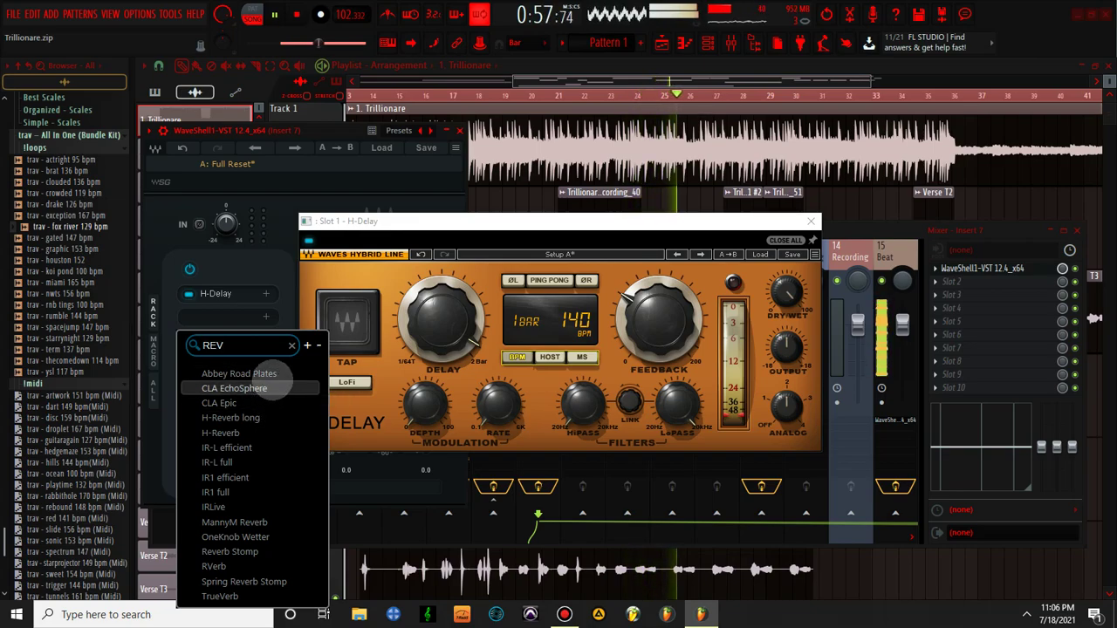
{"action": "left_click", "coordinate": [264, 431]}
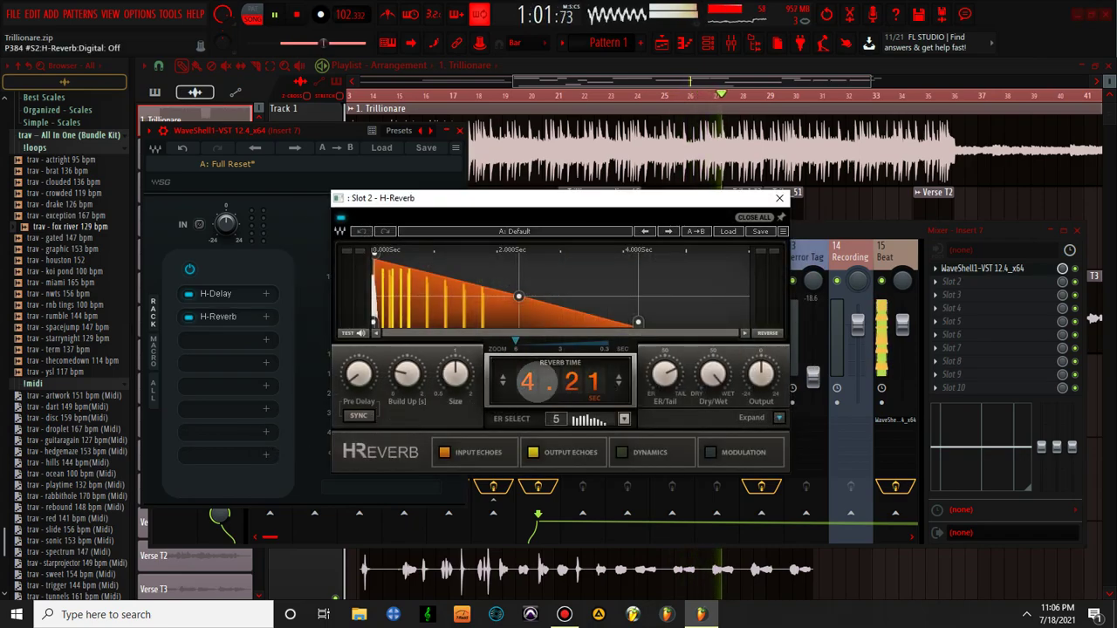
Set H-Reverb's reverb time to 1.71 seconds and its ER/Tail balance to 100%
{"action": "left_click_drag", "start_coordinate": [561, 381], "coordinate": [560, 488]}
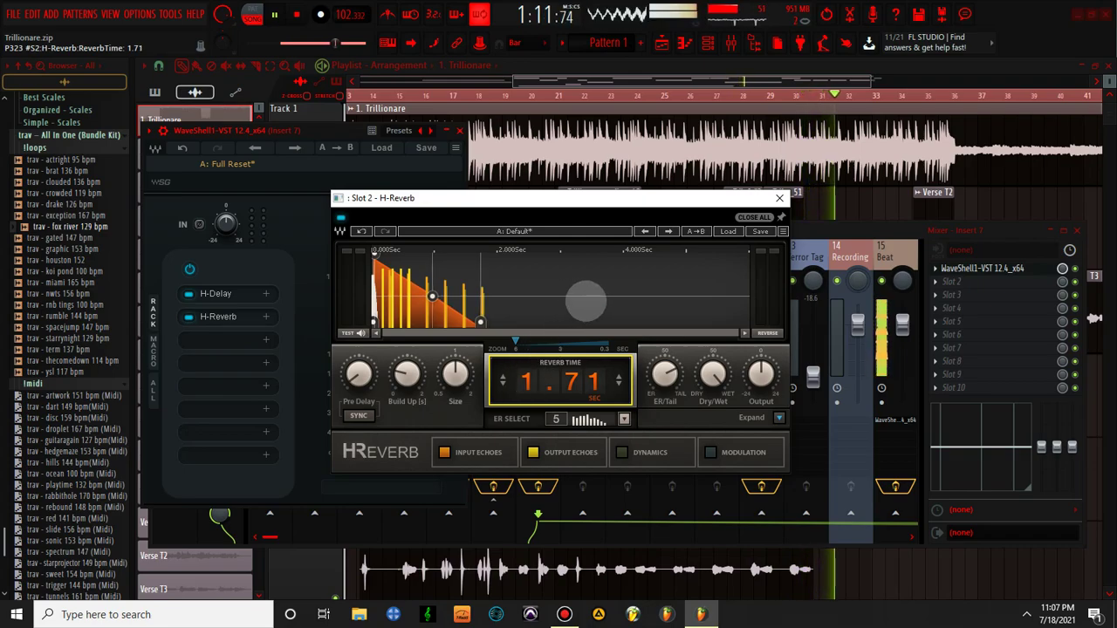
{"action": "left_click", "coordinate": [665, 374]}
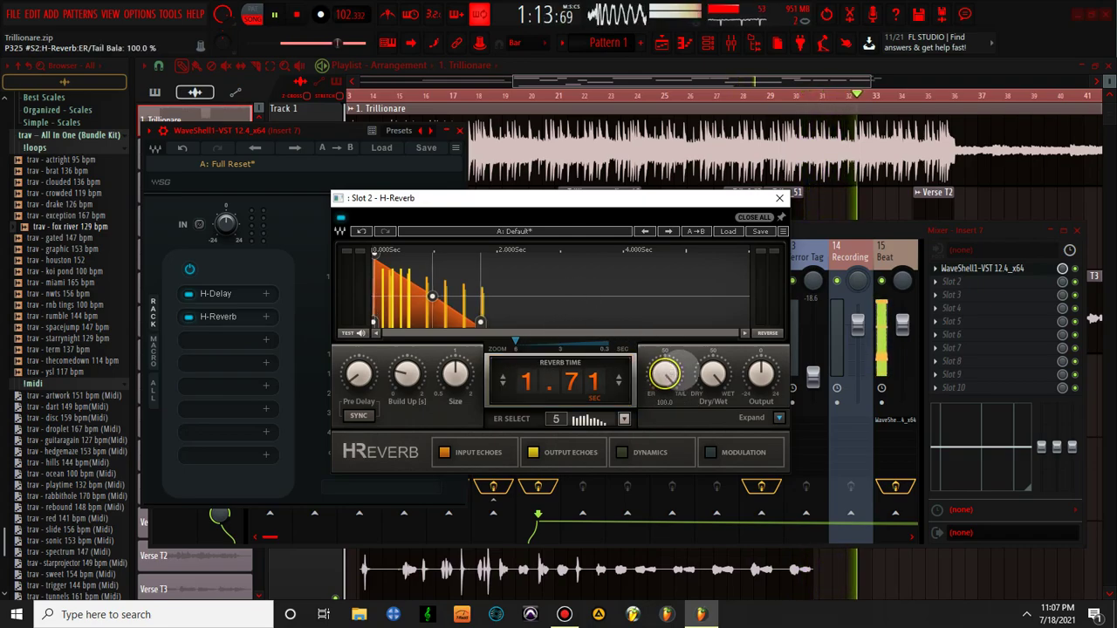
Set Insert 7's H-Delay time to 1/4 and switch its sync mode to MS to read the equivalent in milliseconds
{"action": "left_click", "coordinate": [220, 294]}
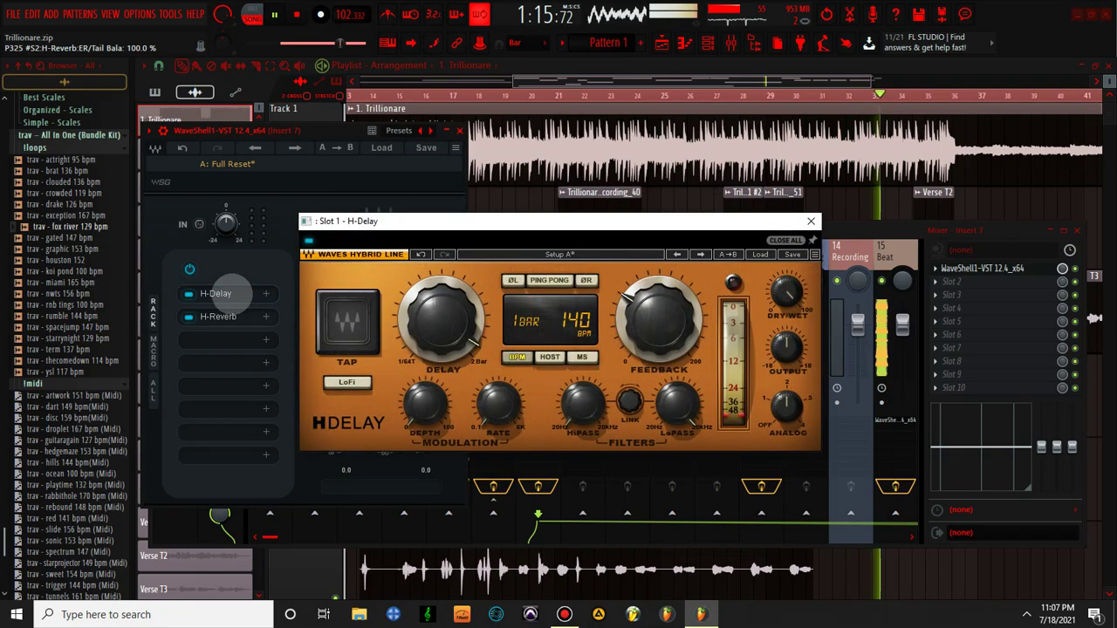
{"action": "left_click", "coordinate": [810, 220]}
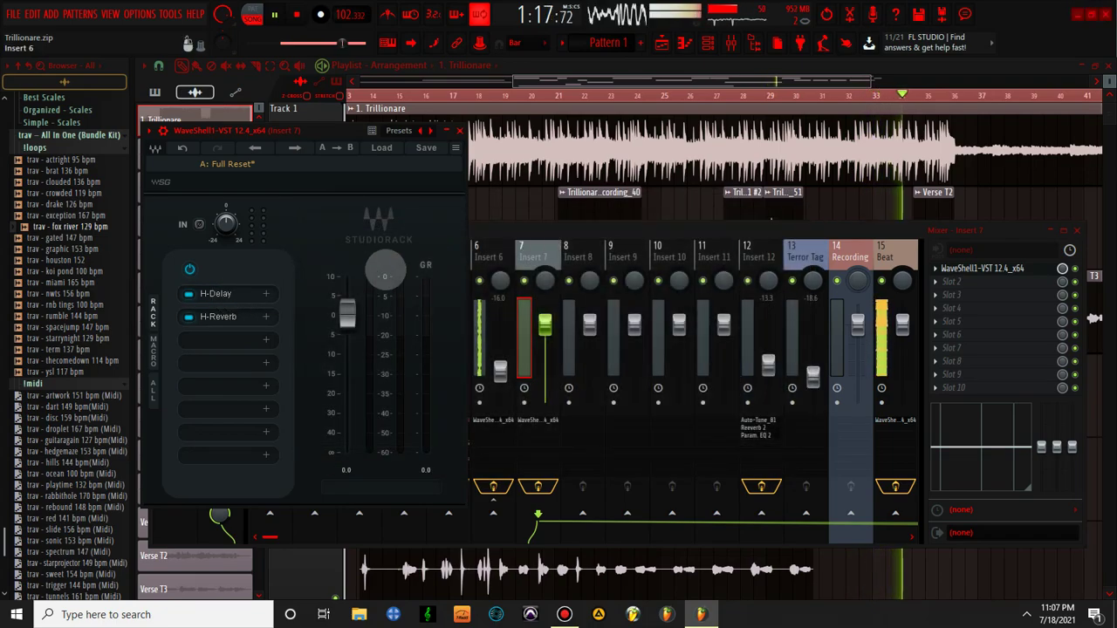
{"action": "left_click", "coordinate": [220, 293]}
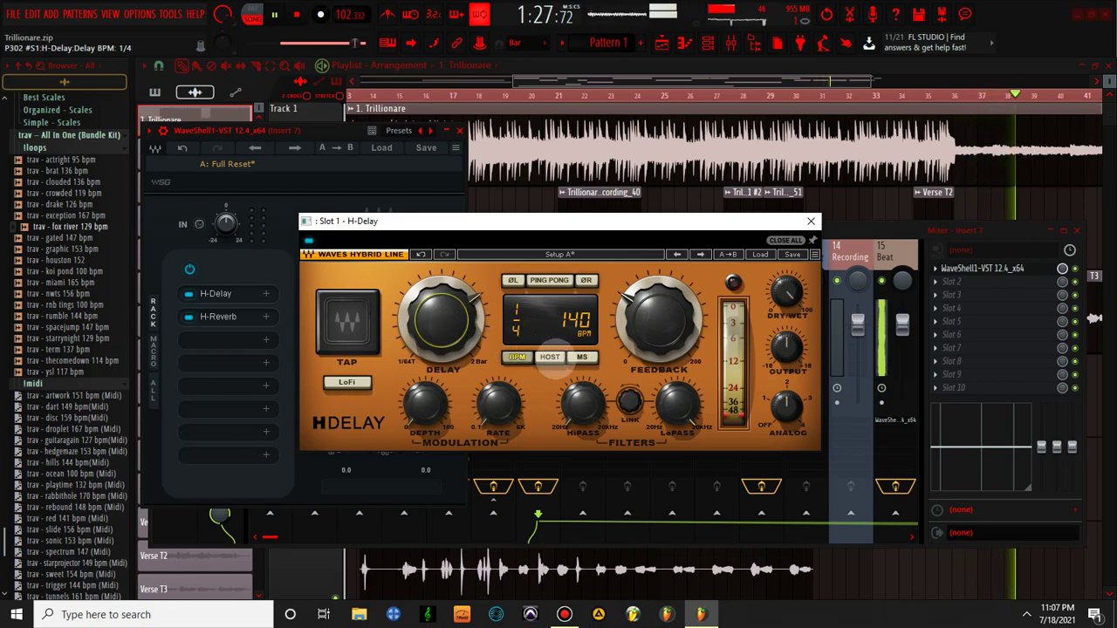
{"action": "left_click_drag", "start_coordinate": [785, 403], "coordinate": [786, 406]}
{"action": "left_click", "coordinate": [581, 357]}
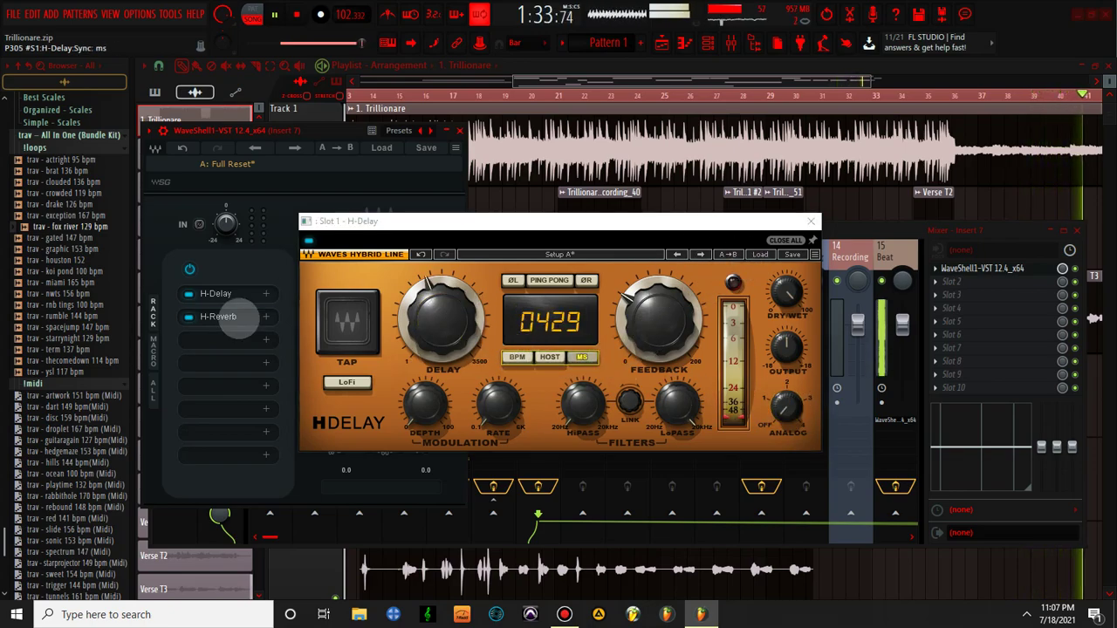
Set H-Reverb's pre-delay to 43 in Insert 7's StudioRack and close the reverb window
{"action": "left_click", "coordinate": [229, 317]}
{"action": "mouse_move", "coordinate": [358, 373]}
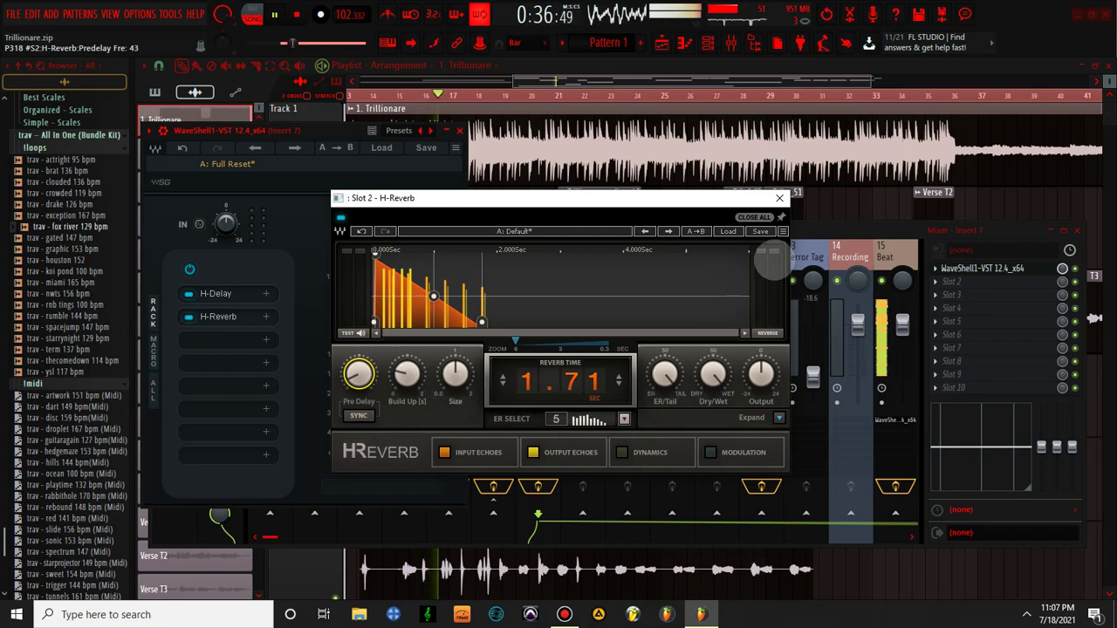
{"action": "left_click", "coordinate": [779, 198]}
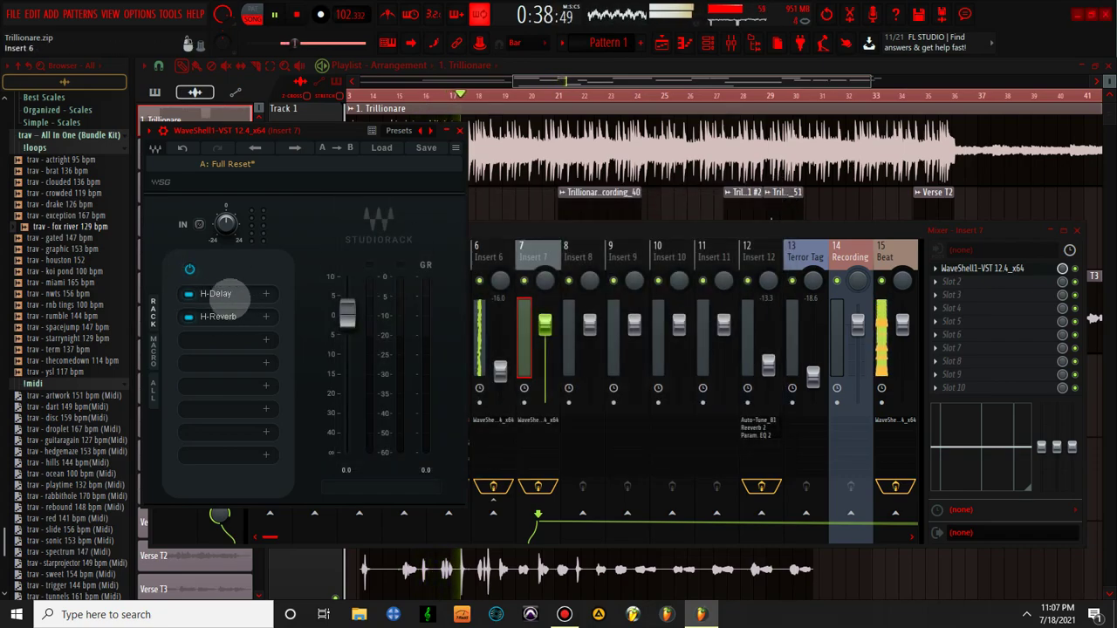
Remove H-Delay from Insert 7's StudioRack and close the rack
{"action": "left_click", "coordinate": [225, 294]}
{"action": "left_click", "coordinate": [242, 341]}
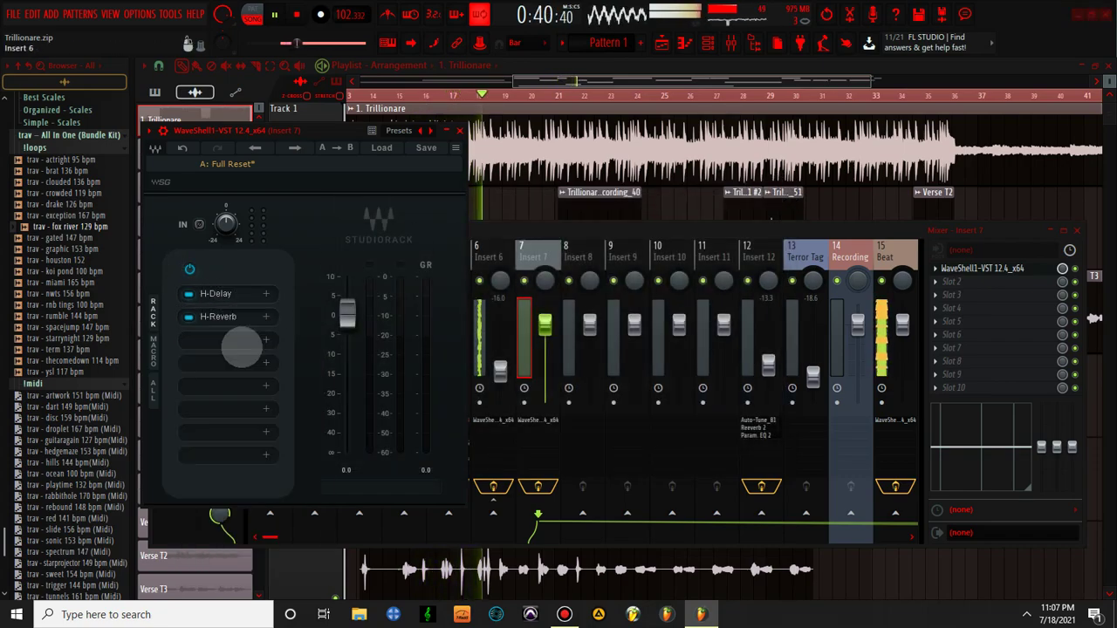
{"action": "left_click", "coordinate": [458, 130]}
Route a send from Insert 5 to Insert 7
{"action": "left_click", "coordinate": [441, 252]}
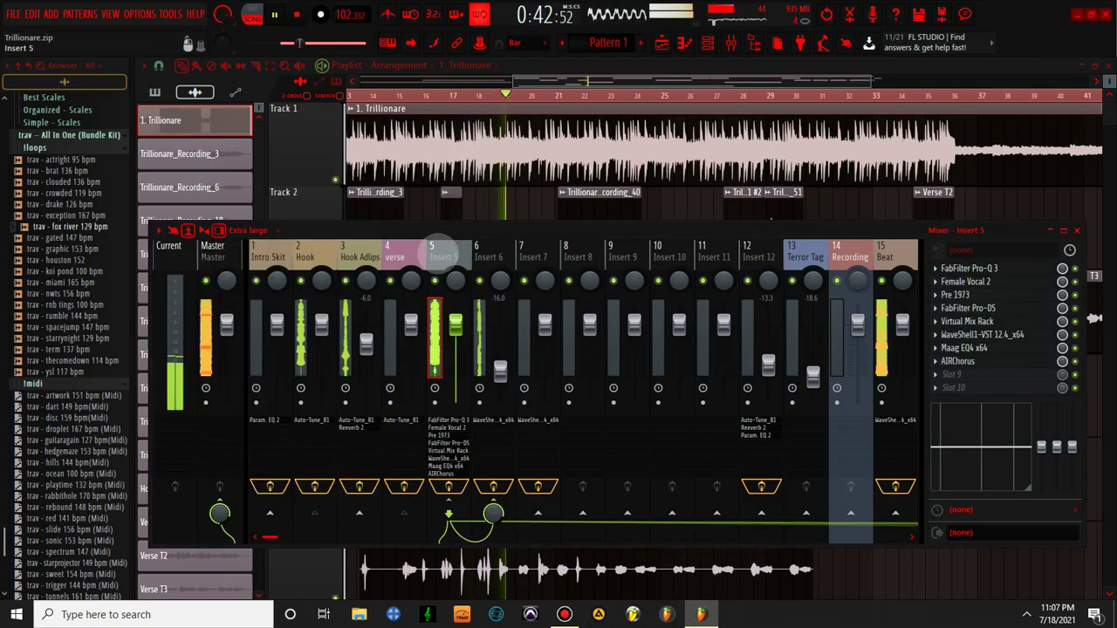
{"action": "right_click", "coordinate": [535, 511]}
{"action": "left_click", "coordinate": [580, 545]}
{"action": "right_click", "coordinate": [528, 387]}
{"action": "left_click", "coordinate": [563, 394]}
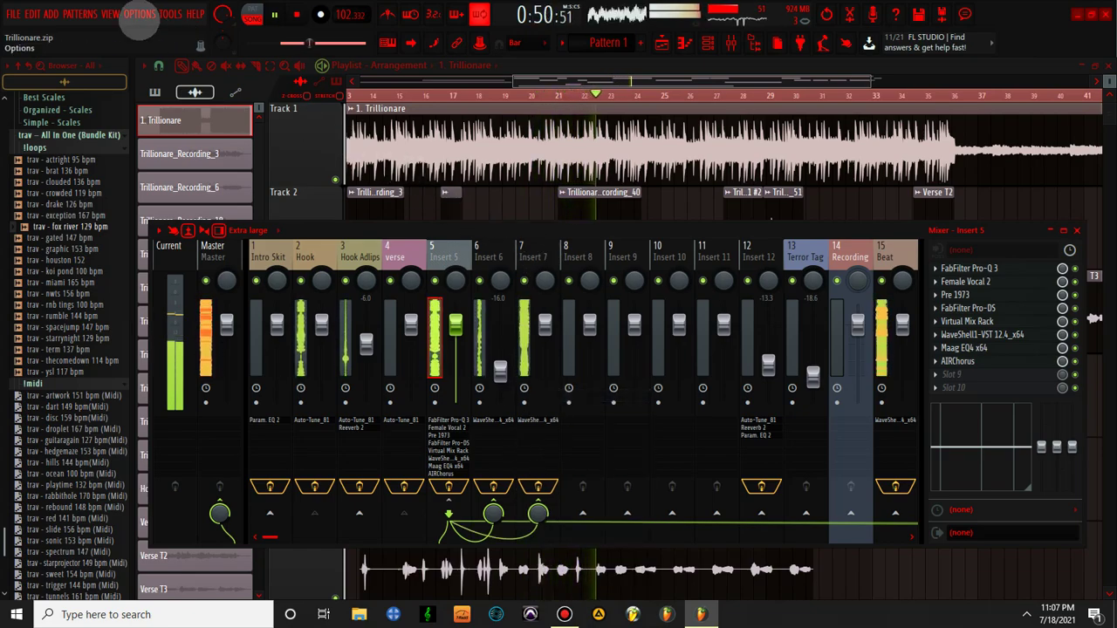
Check the audio device and buffer settings, leaving them as they are
{"action": "left_click", "coordinate": [140, 14]}
{"action": "left_click", "coordinate": [160, 48]}
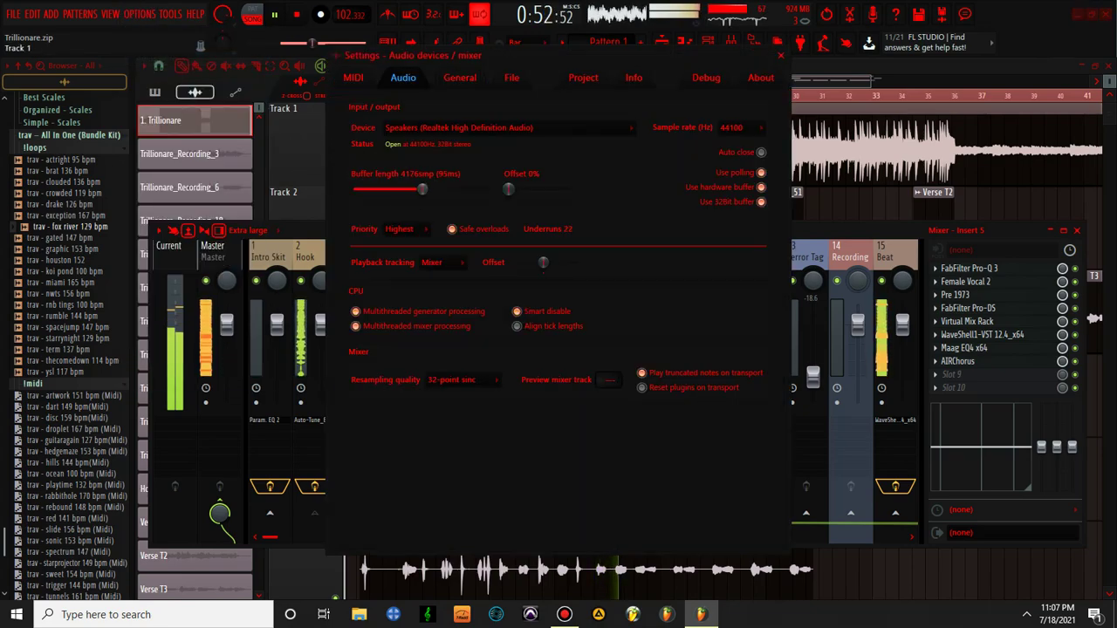
{"action": "left_click", "coordinate": [780, 55]}
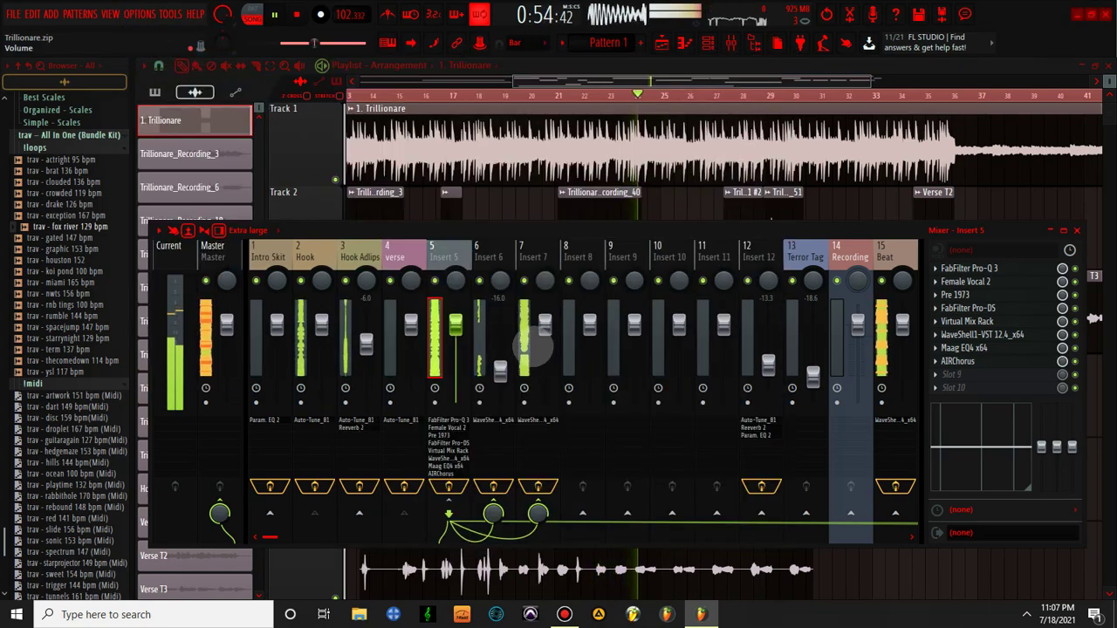
Open H-Reverb's expanded settings on Insert 7, toggle its EQ high shelf off and on, enable the low bell band and close the reverb
{"action": "left_click", "coordinate": [538, 248]}
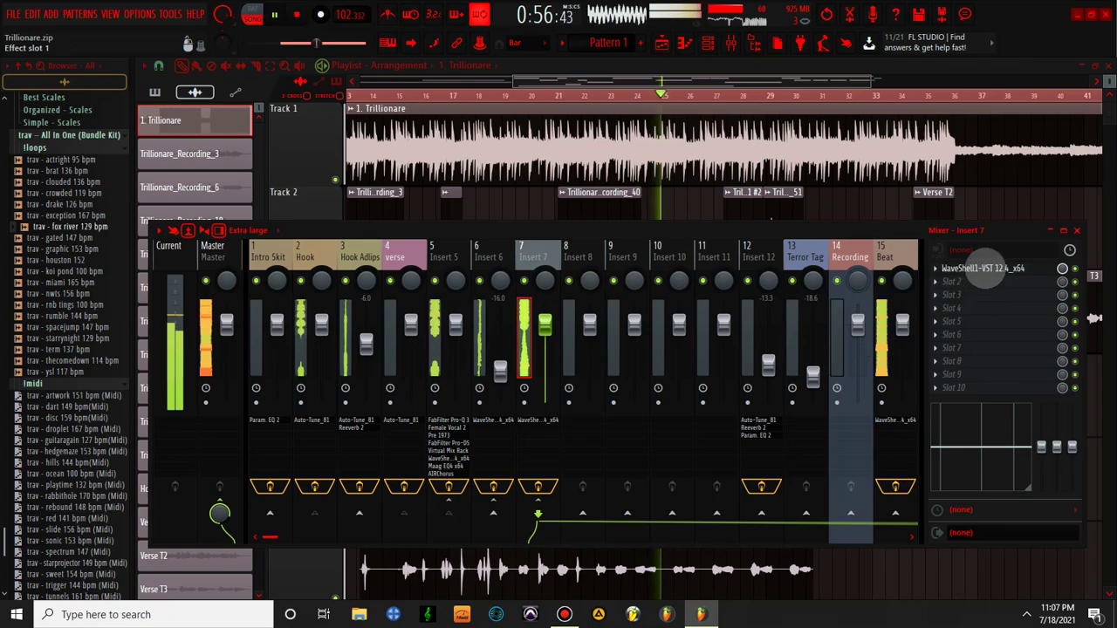
{"action": "left_click", "coordinate": [983, 267]}
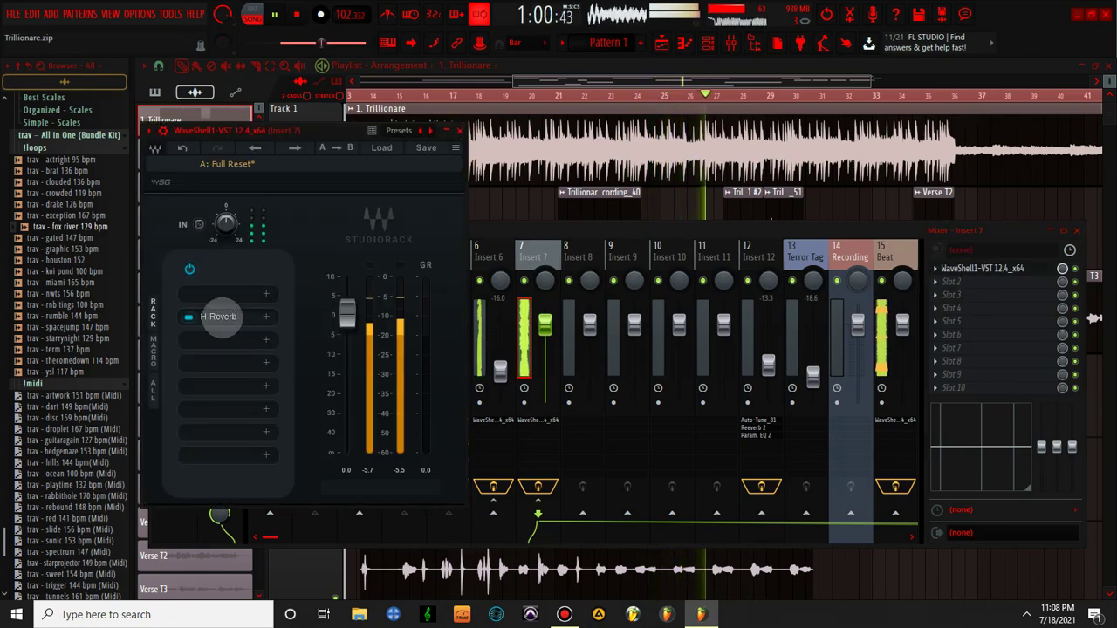
{"action": "left_click", "coordinate": [223, 321]}
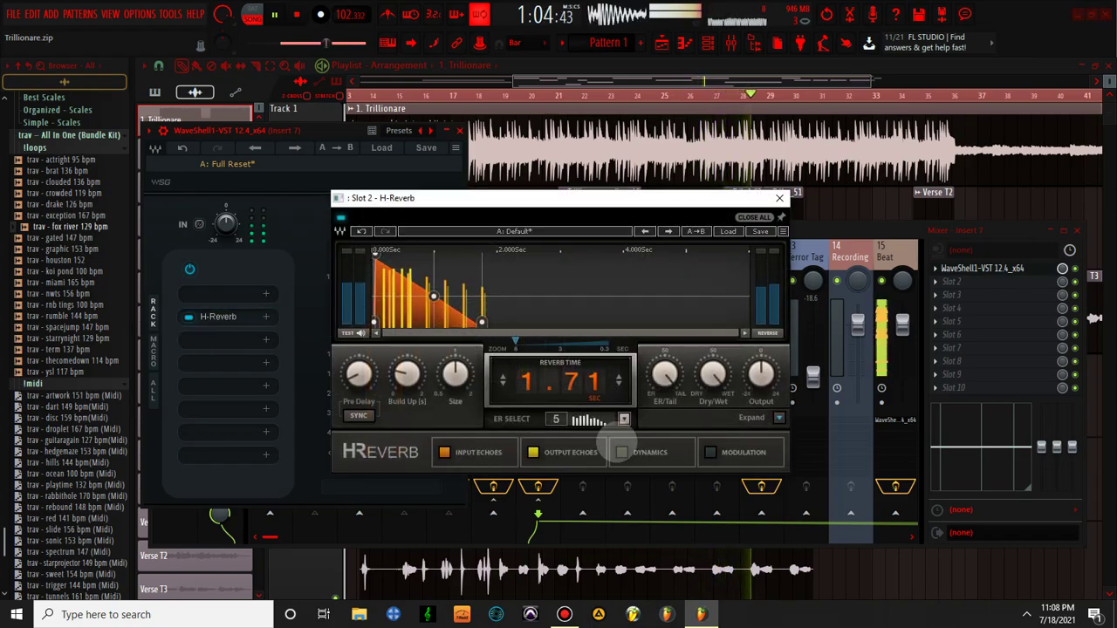
{"action": "left_click", "coordinate": [778, 418]}
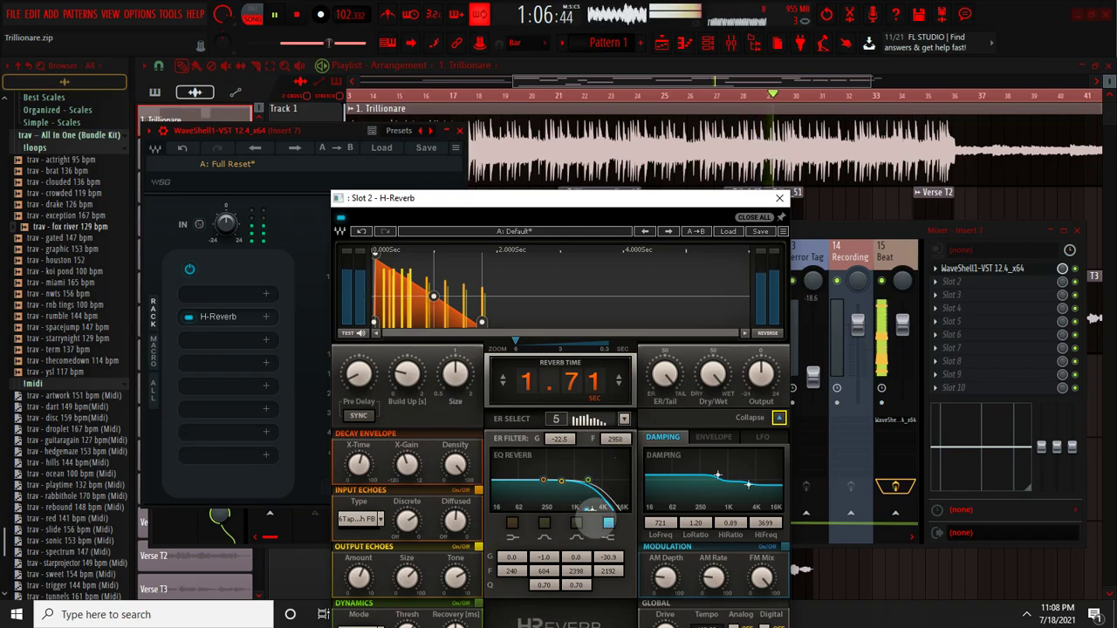
{"action": "left_click", "coordinate": [608, 523]}
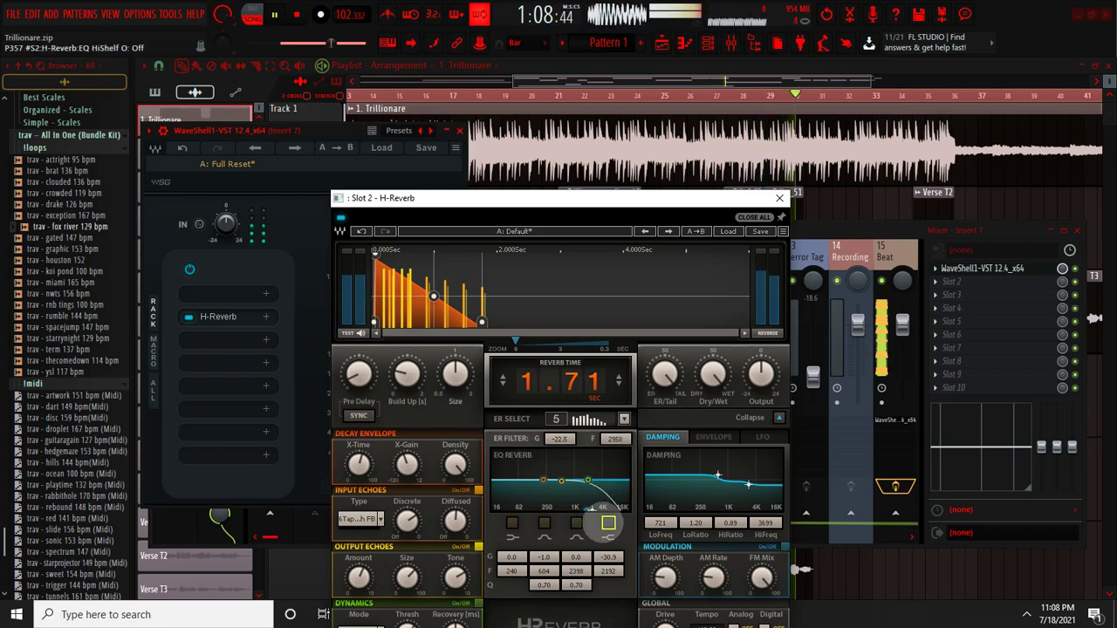
{"action": "left_click", "coordinate": [608, 523]}
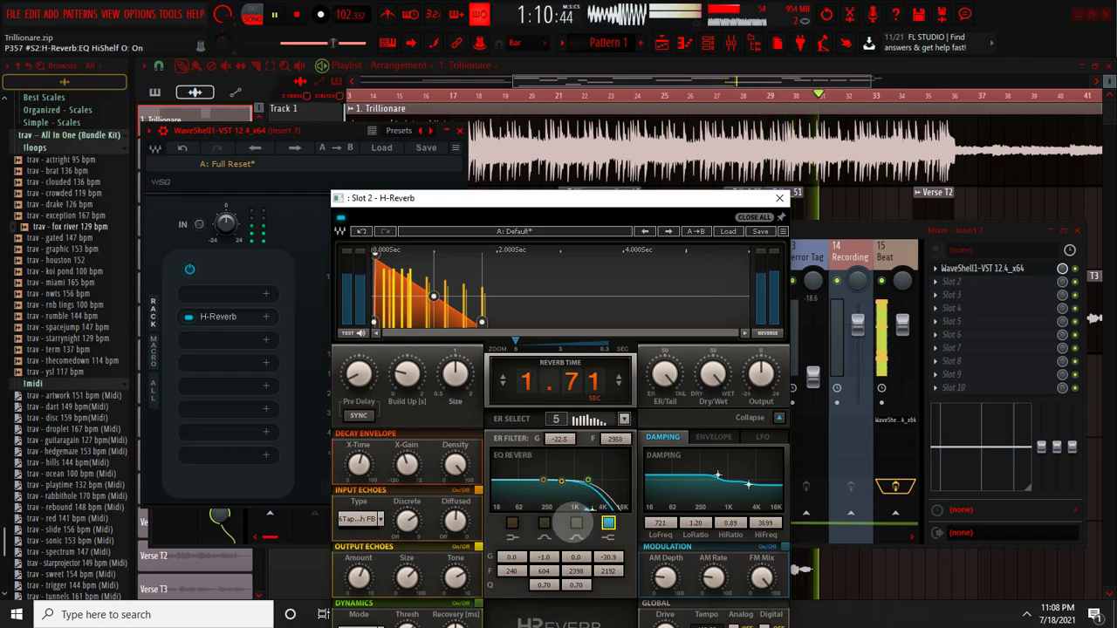
{"action": "left_click", "coordinate": [512, 523]}
{"action": "left_click", "coordinate": [544, 522]}
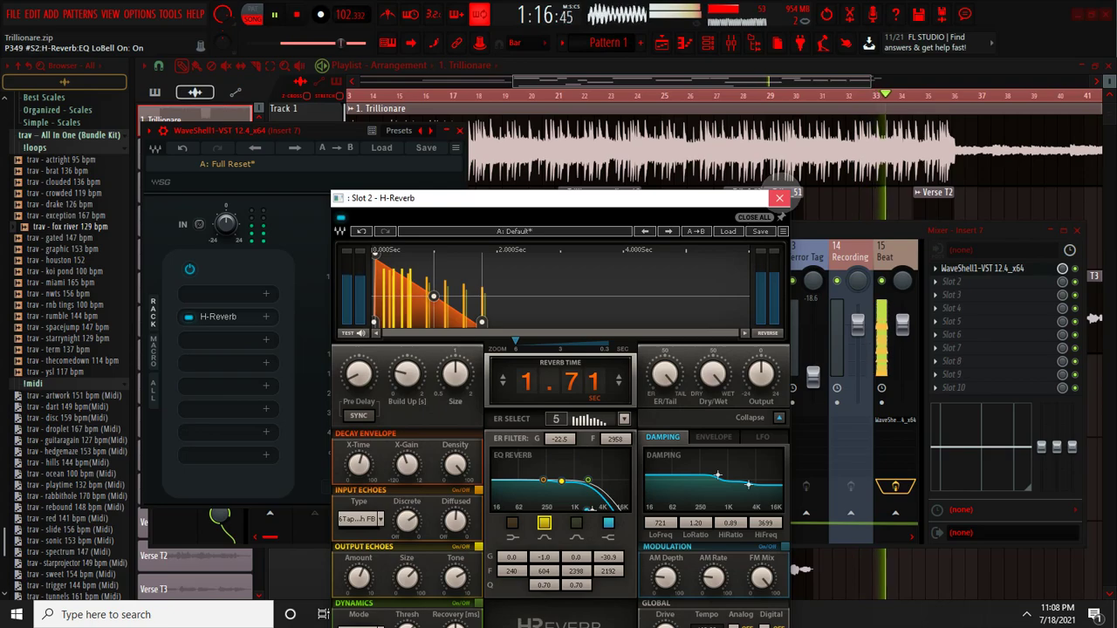
{"action": "left_click", "coordinate": [779, 197]}
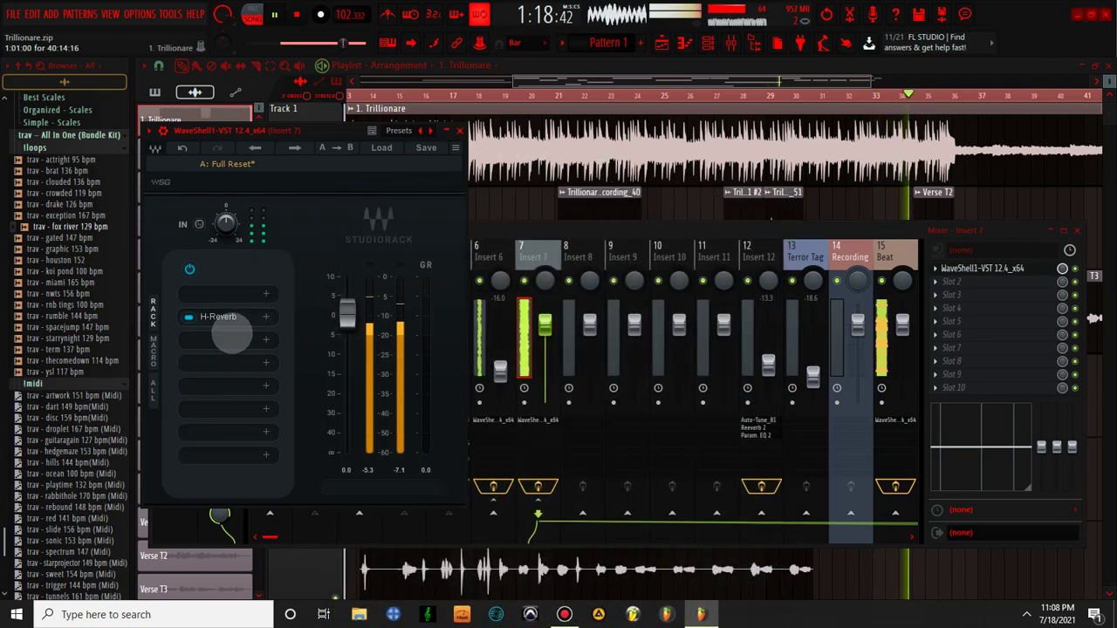
Add a Q8 equalizer after H-Reverb in Insert 7's StudioRack
{"action": "left_click", "coordinate": [224, 339]}
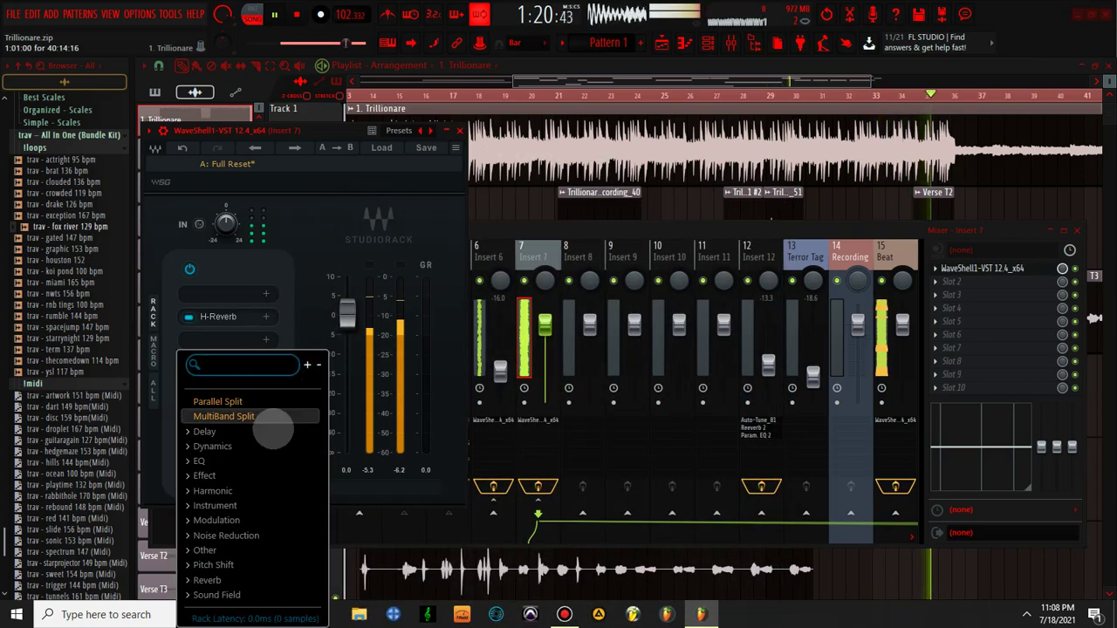
{"action": "left_click", "coordinate": [253, 459]}
{"action": "scroll", "coordinate": [252, 479], "scroll_direction": "down", "scroll_amount": 10}
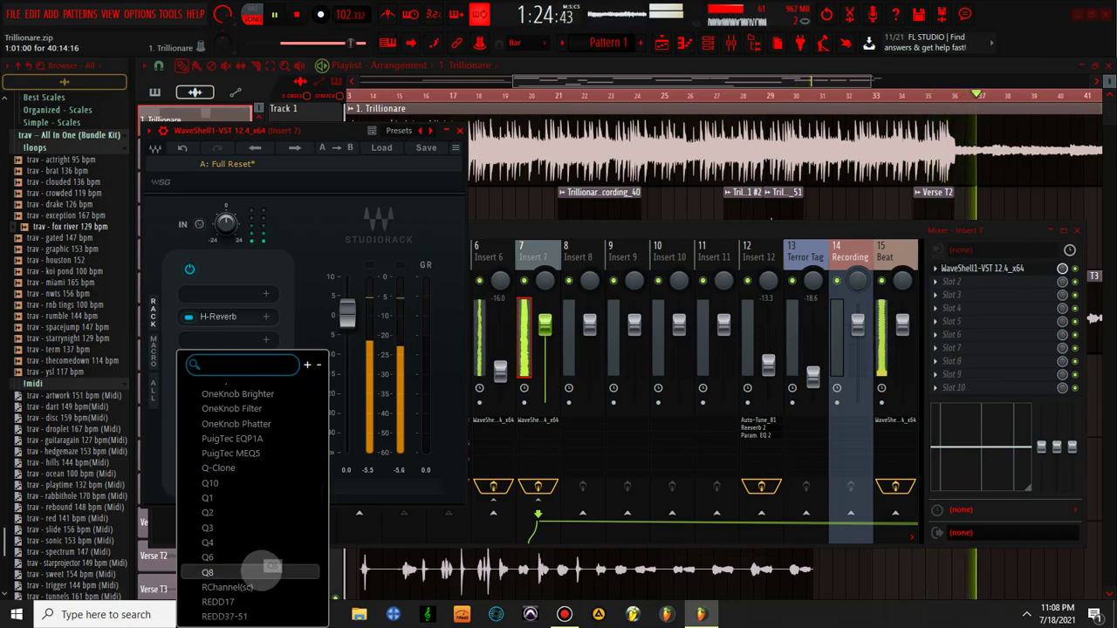
{"action": "left_click", "coordinate": [253, 573]}
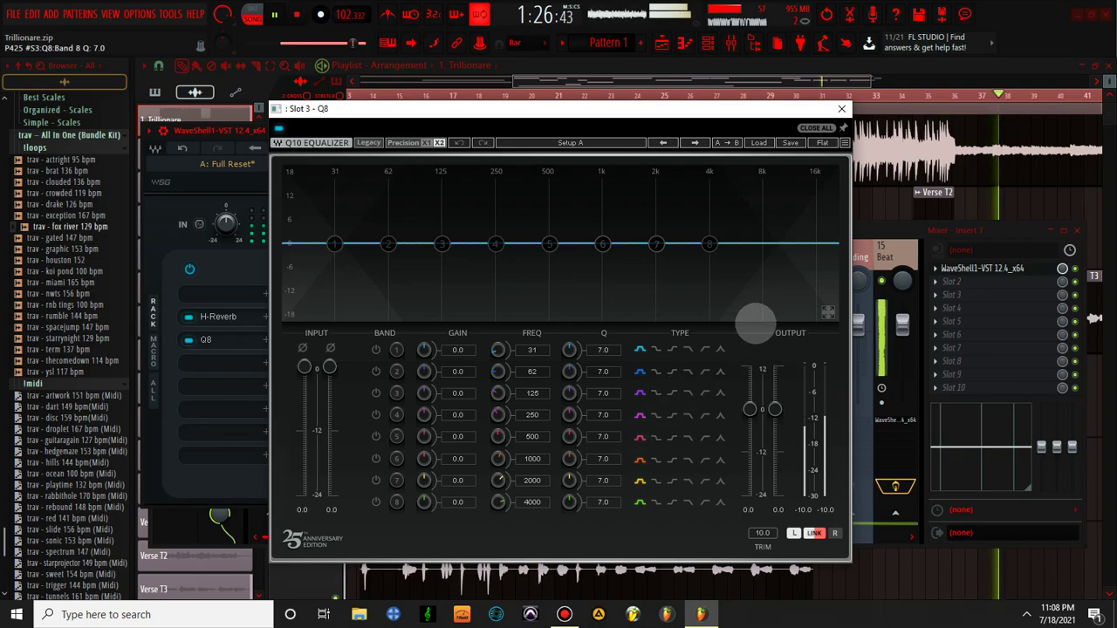
Enable Q8's band 8 as a low-pass filter at about 3775 Hz
{"action": "left_click", "coordinate": [376, 502]}
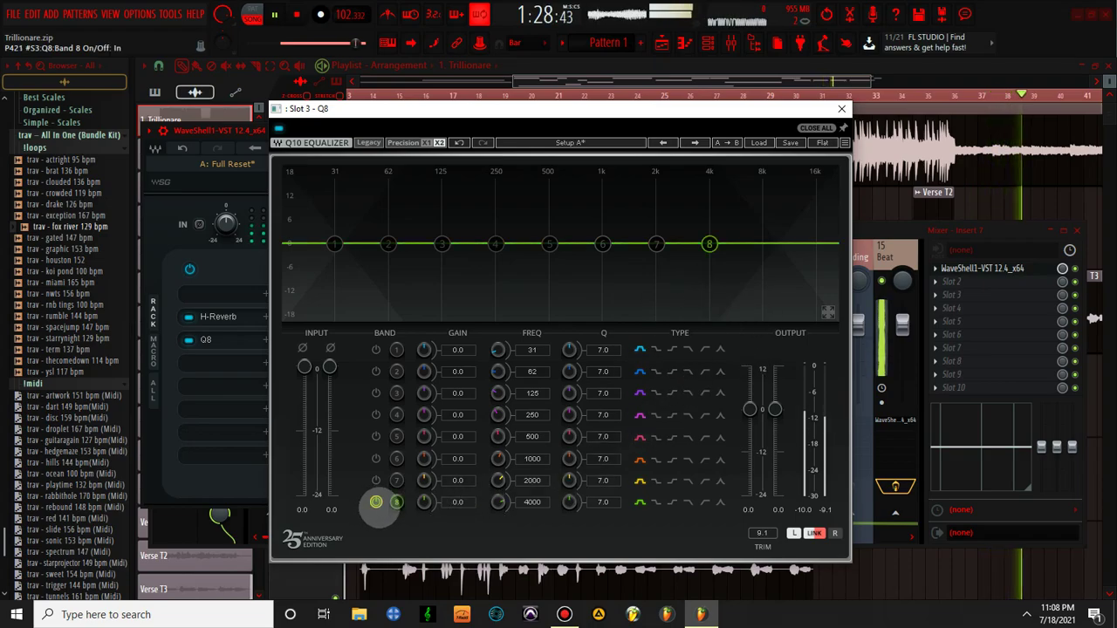
{"action": "left_click", "coordinate": [688, 503]}
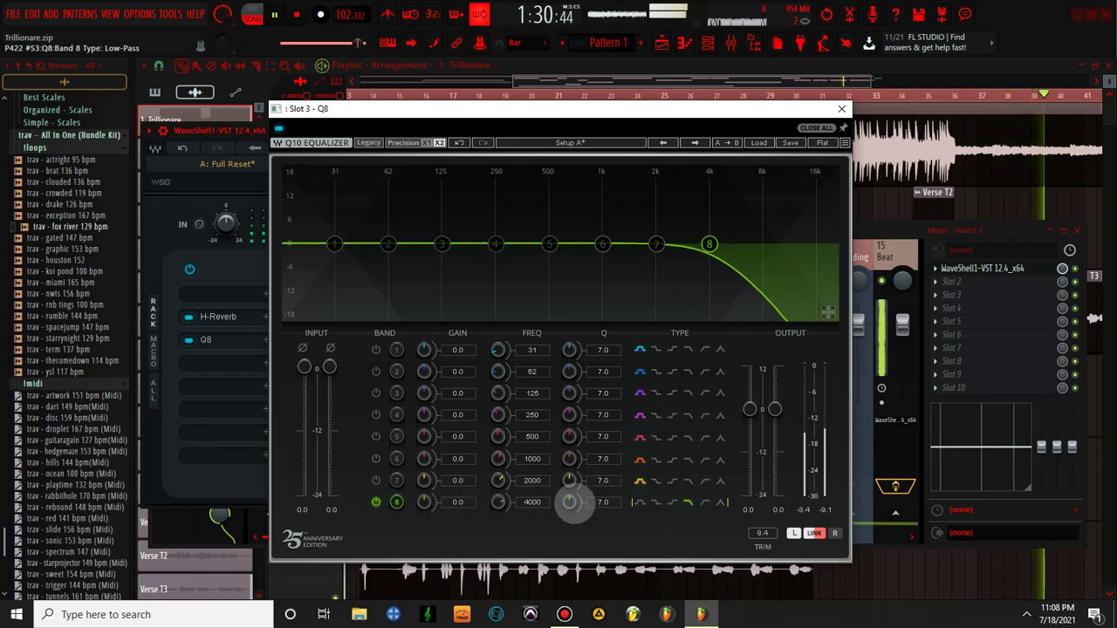
{"action": "mouse_move", "coordinate": [498, 501]}
{"action": "left_mouse_down"}
{"action": "mouse_move", "coordinate": [499, 512]}
{"action": "mouse_move", "coordinate": [498, 496]}
{"action": "left_mouse_up"}
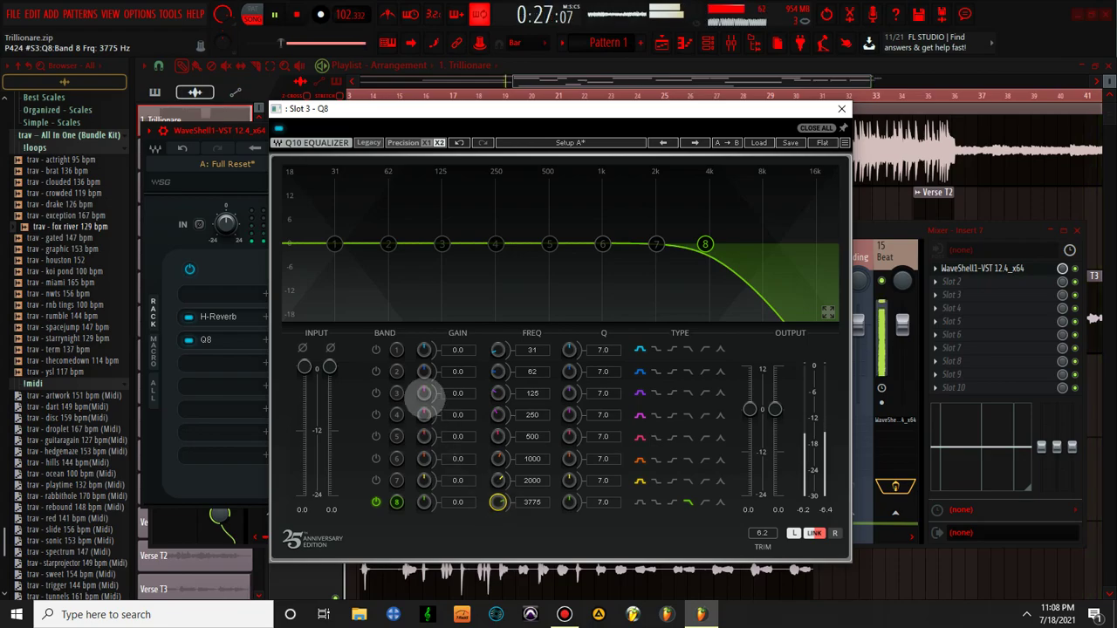
Enable Q8's band 1 as a high-pass filter at about 283 Hz, and close the equalizer and StudioRack
{"action": "left_click", "coordinate": [376, 349]}
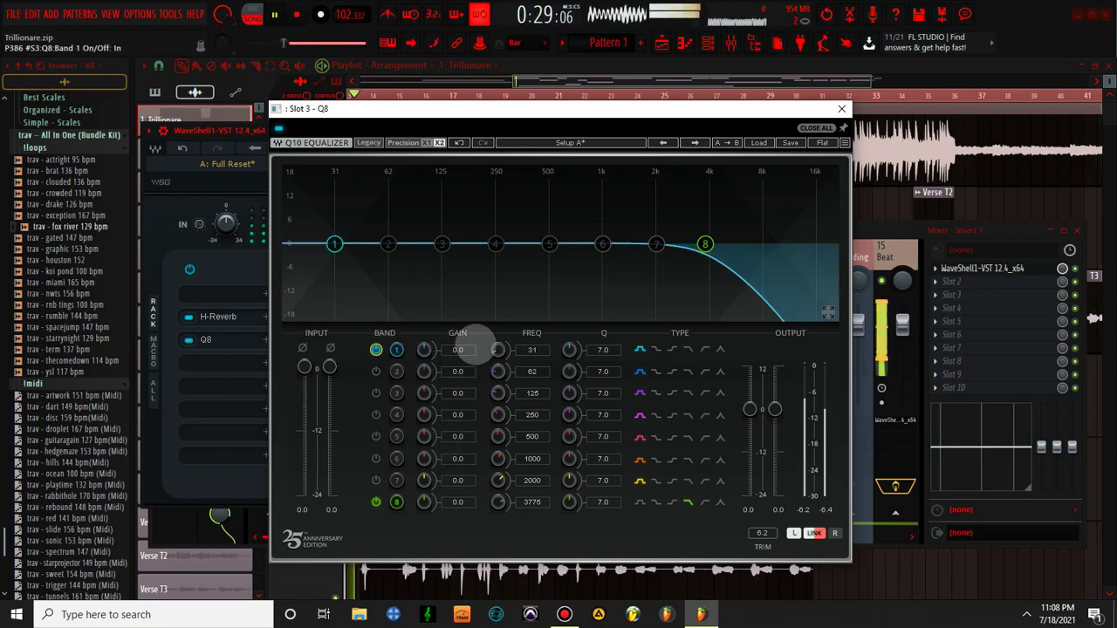
{"action": "left_click", "coordinate": [703, 349]}
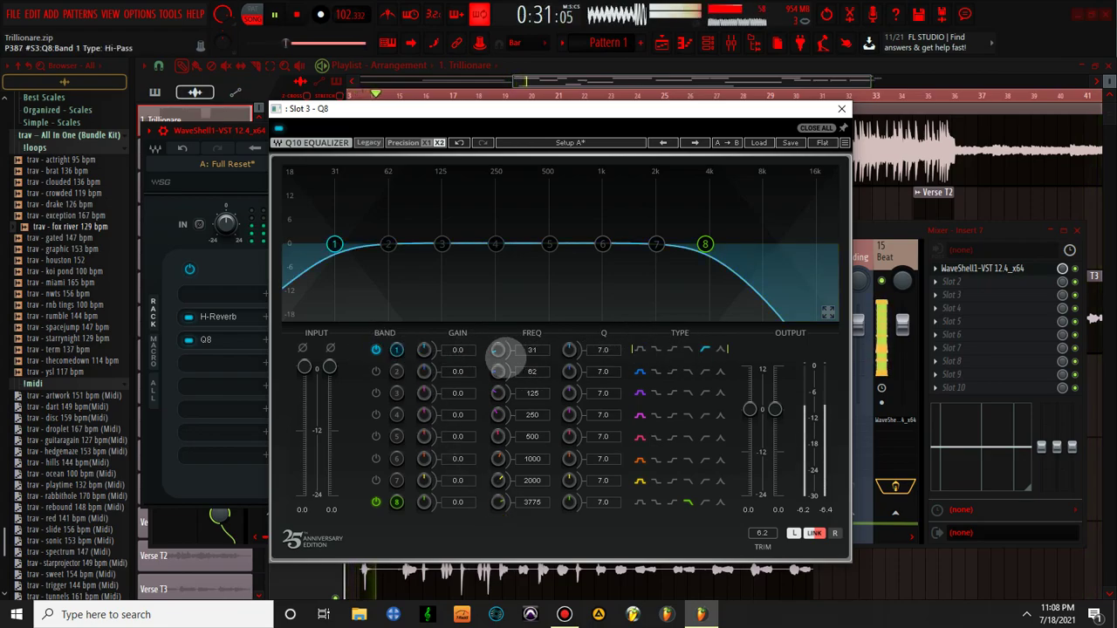
{"action": "left_click_drag", "start_coordinate": [499, 348], "coordinate": [499, 323]}
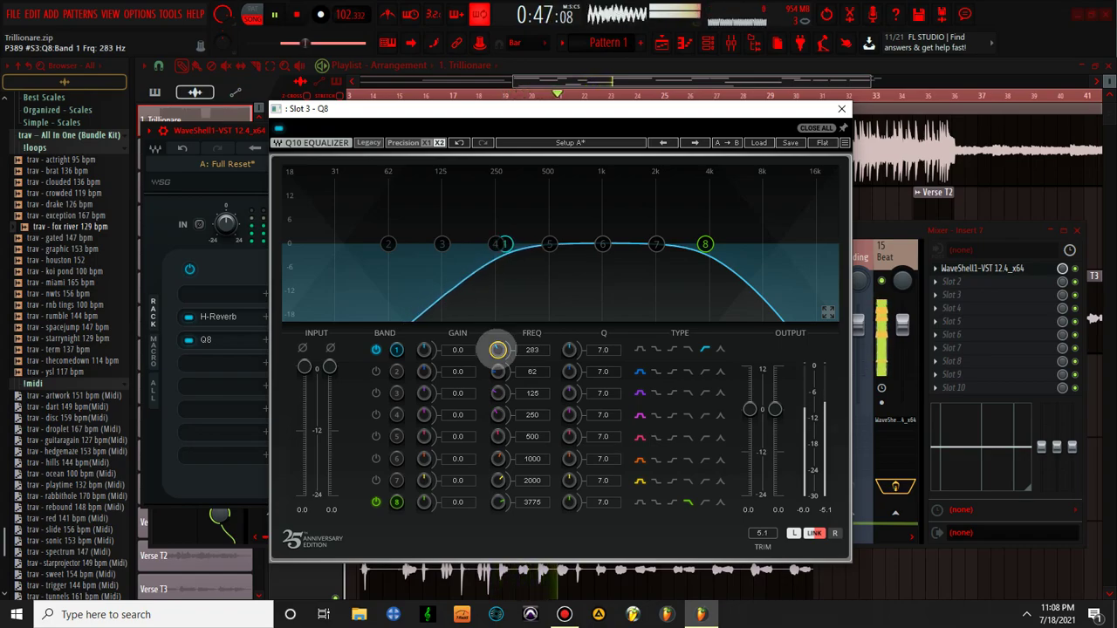
{"action": "left_click", "coordinate": [841, 108]}
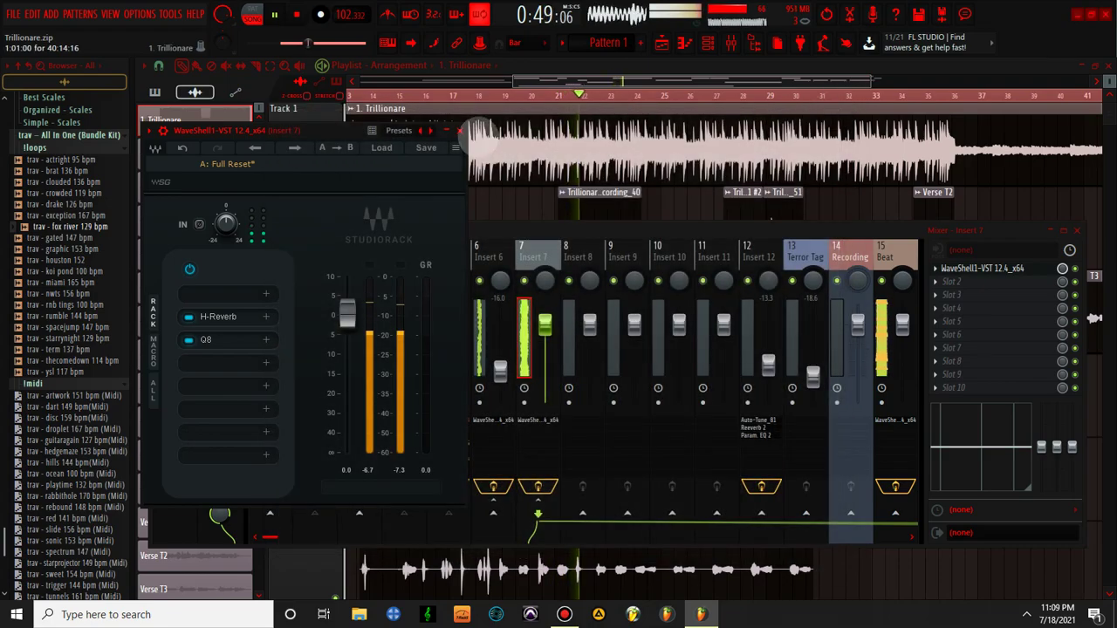
{"action": "left_click", "coordinate": [459, 130]}
Restart playback and lower Insert 7's fader to about -16.0 dB
{"action": "key", "text": "space"}
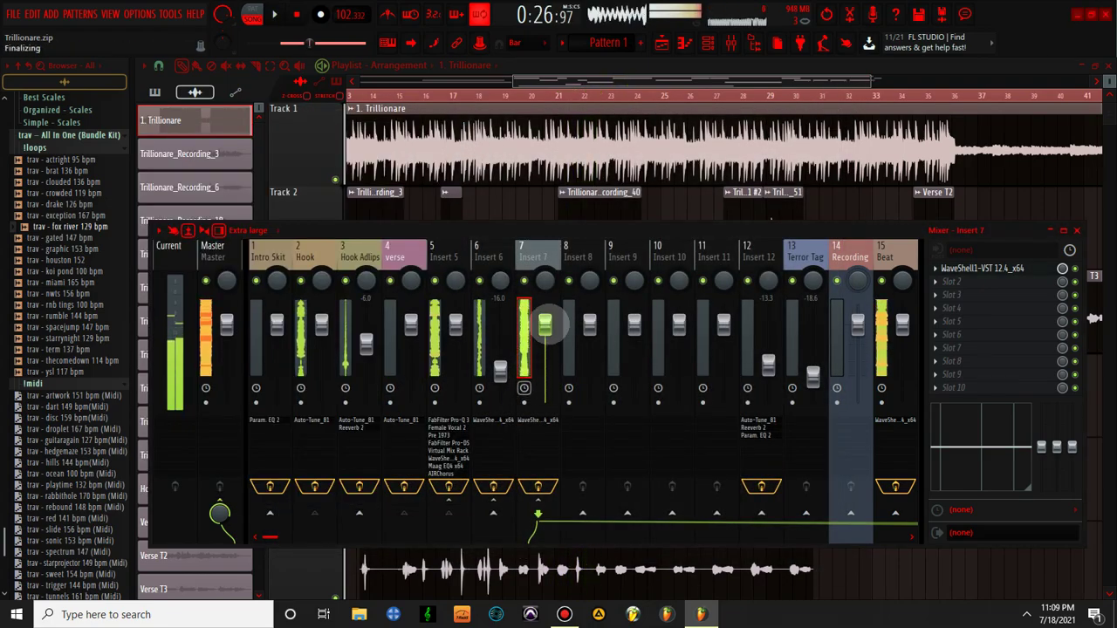
{"action": "key", "text": "space"}
{"action": "left_click_drag", "start_coordinate": [545, 325], "coordinate": [545, 353]}
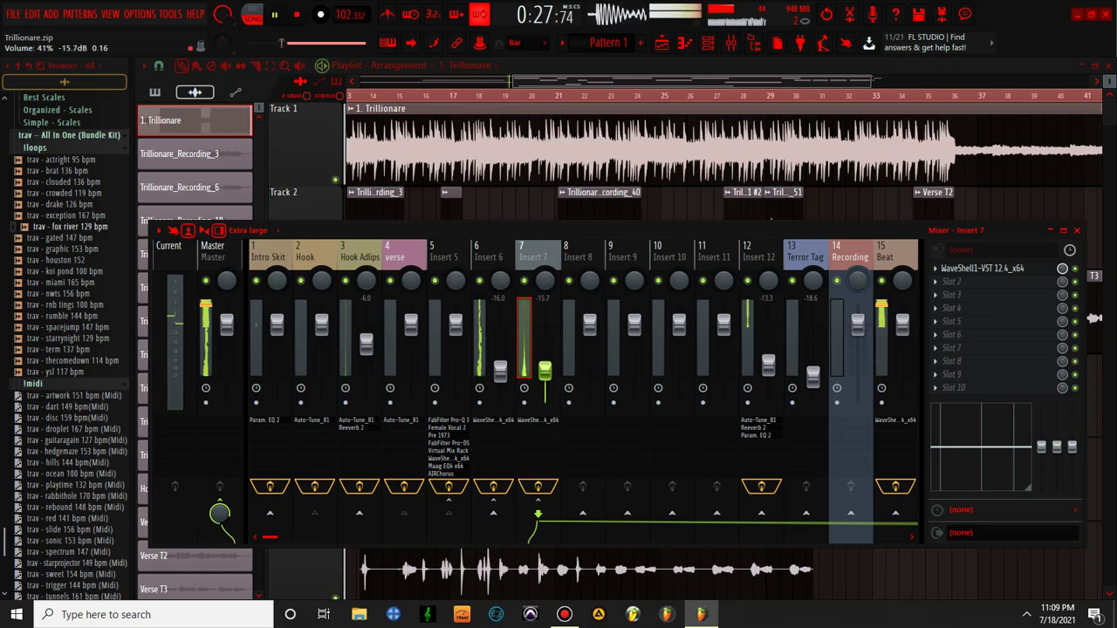
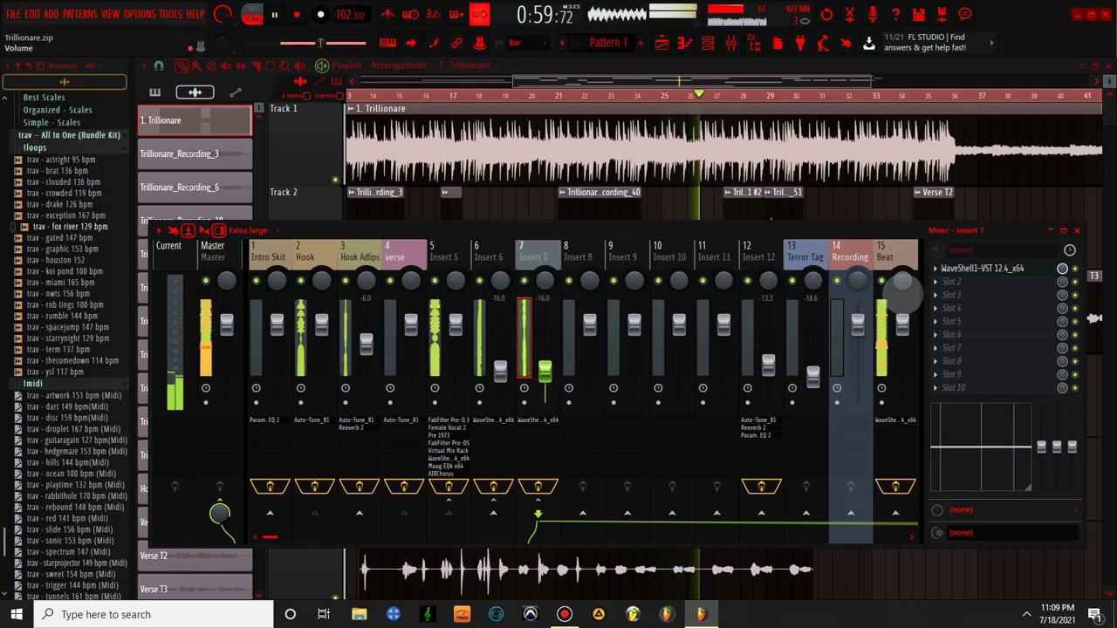
Copy Insert 7's StudioRack plugin onto the Hook Adlips track and stop playback
{"action": "left_click", "coordinate": [934, 268]}
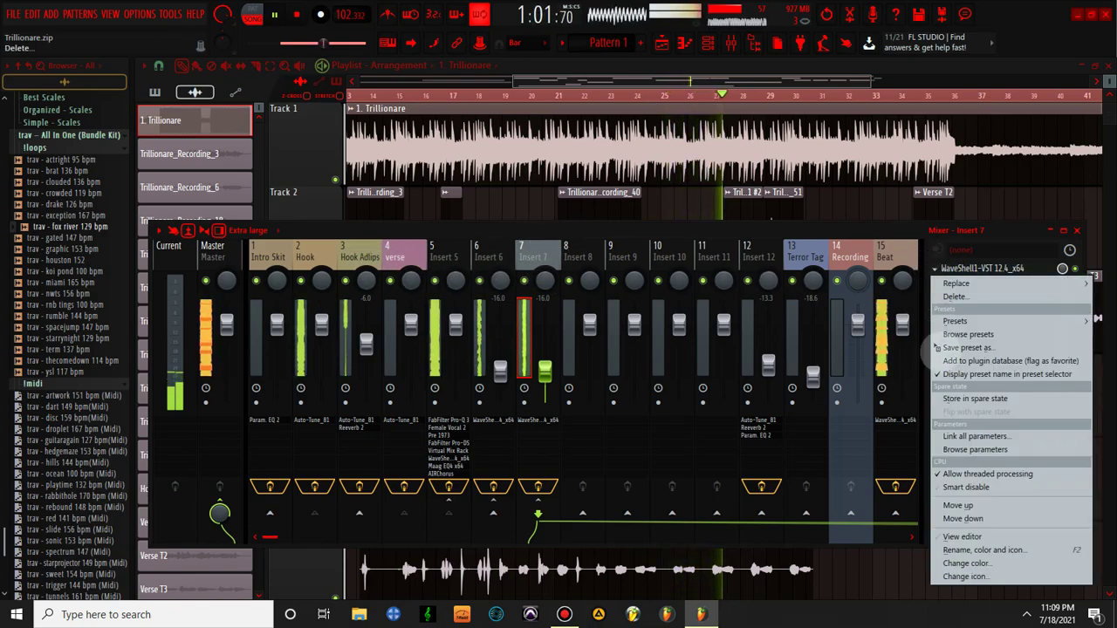
{"action": "left_click_drag", "start_coordinate": [977, 346], "coordinate": [366, 246]}
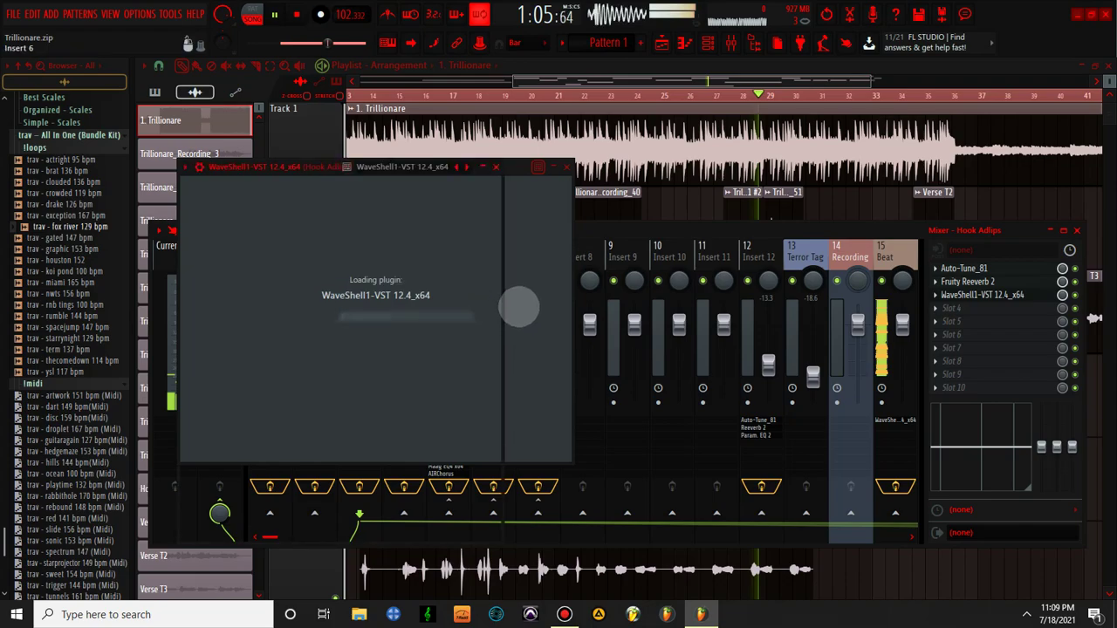
{"action": "key", "text": "space"}
Remove H-Reverb and Q8 from the Hook Adlips StudioRack
{"action": "right_click", "coordinate": [261, 354]}
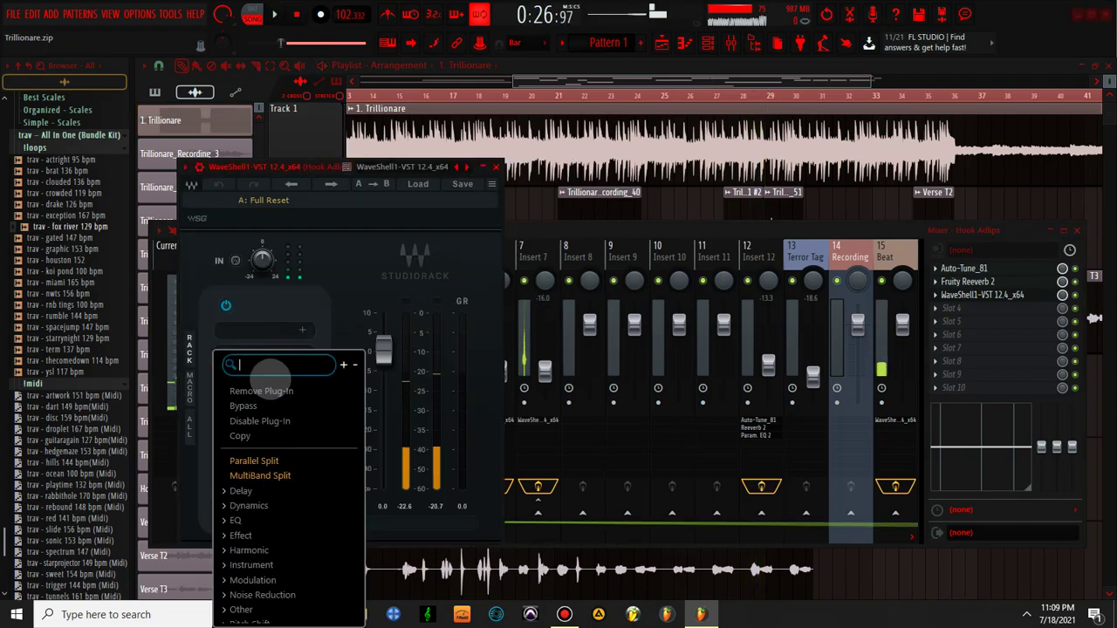
{"action": "left_click", "coordinate": [262, 390]}
{"action": "right_click", "coordinate": [254, 375]}
{"action": "left_click", "coordinate": [262, 390]}
Add CLA-76 to the first slot of the Hook Adlips StudioRack, load the MSOTRA preset and close the compressor
{"action": "left_click", "coordinate": [268, 330]}
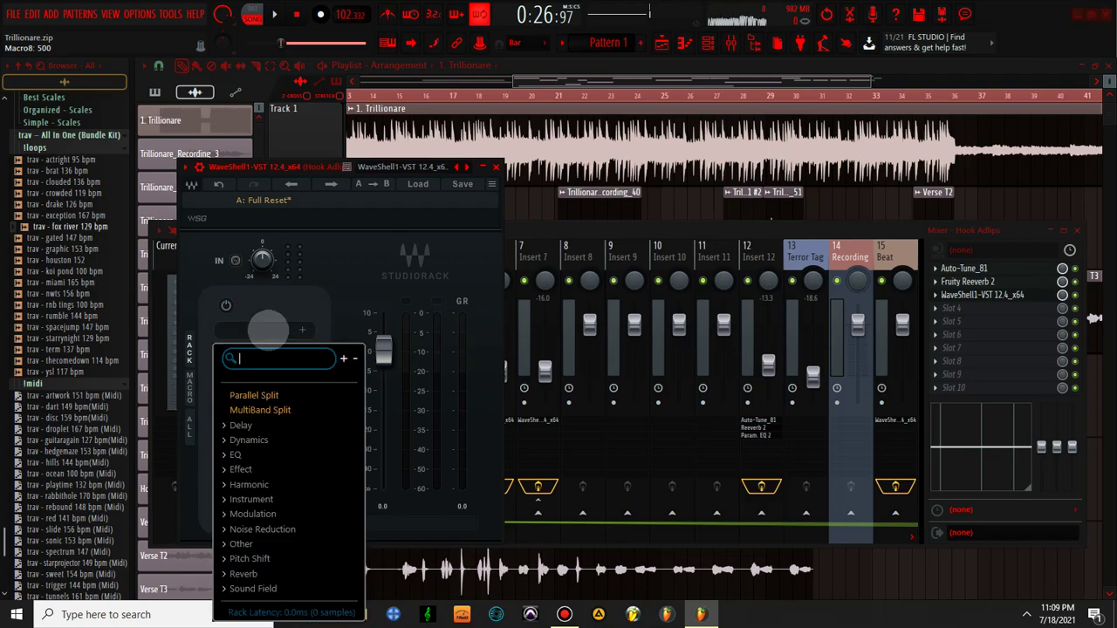
{"action": "type", "text": "c6"}
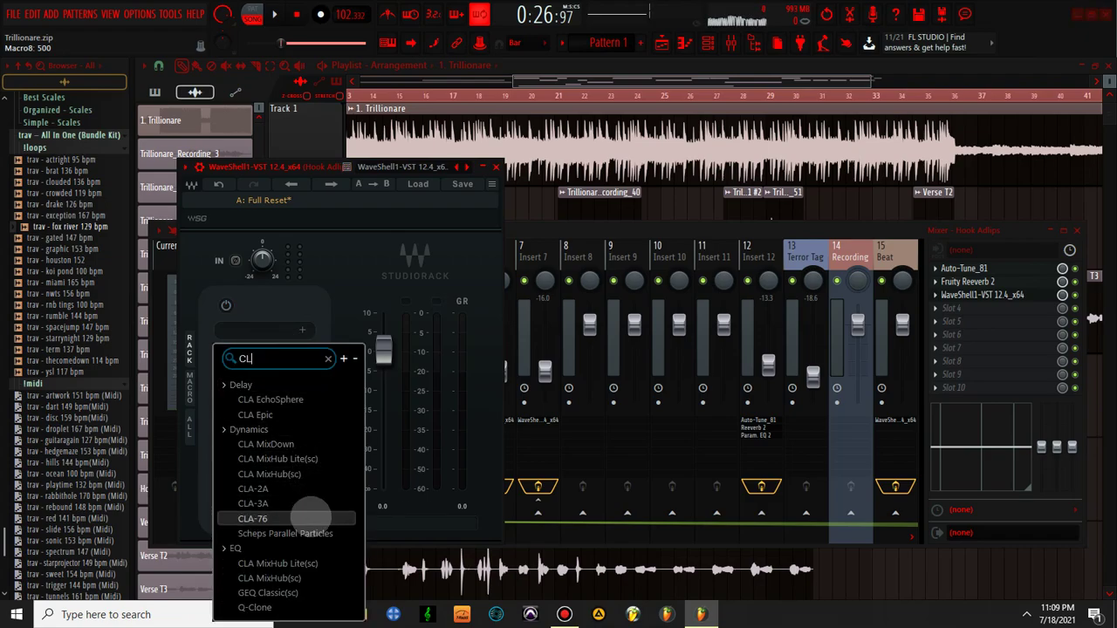
{"action": "left_click", "coordinate": [311, 520]}
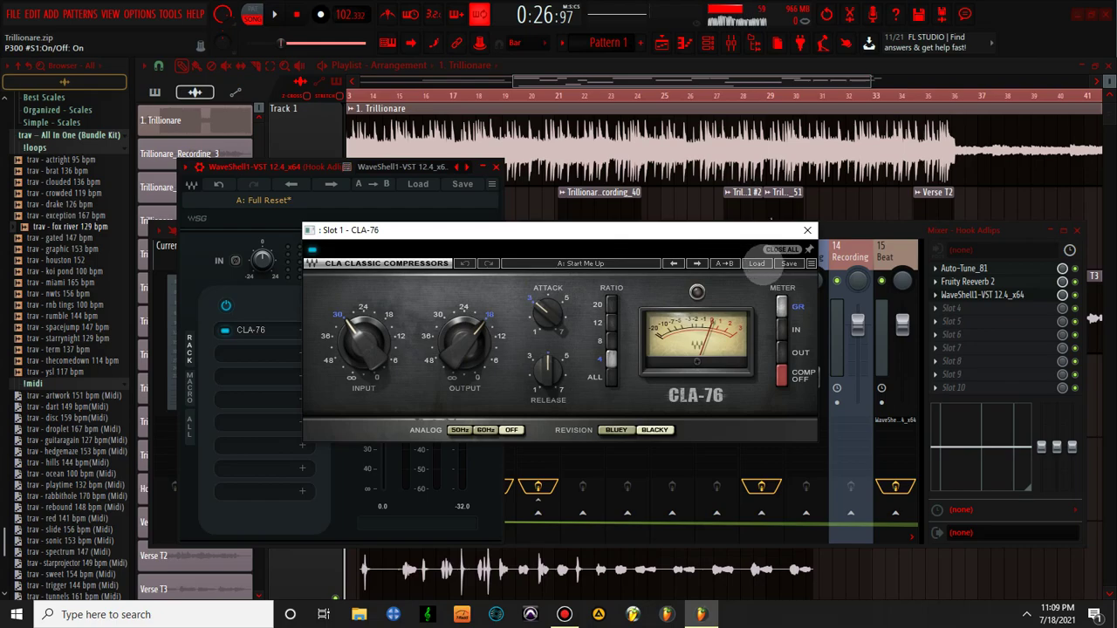
{"action": "left_click", "coordinate": [755, 263]}
{"action": "left_click", "coordinate": [781, 519]}
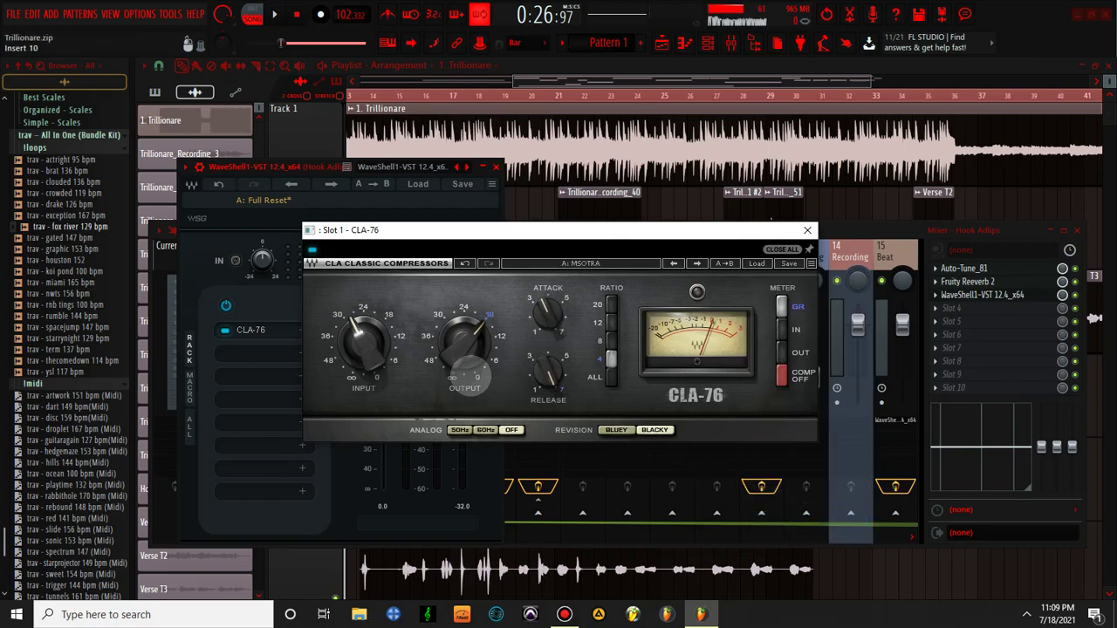
{"action": "left_click", "coordinate": [807, 230]}
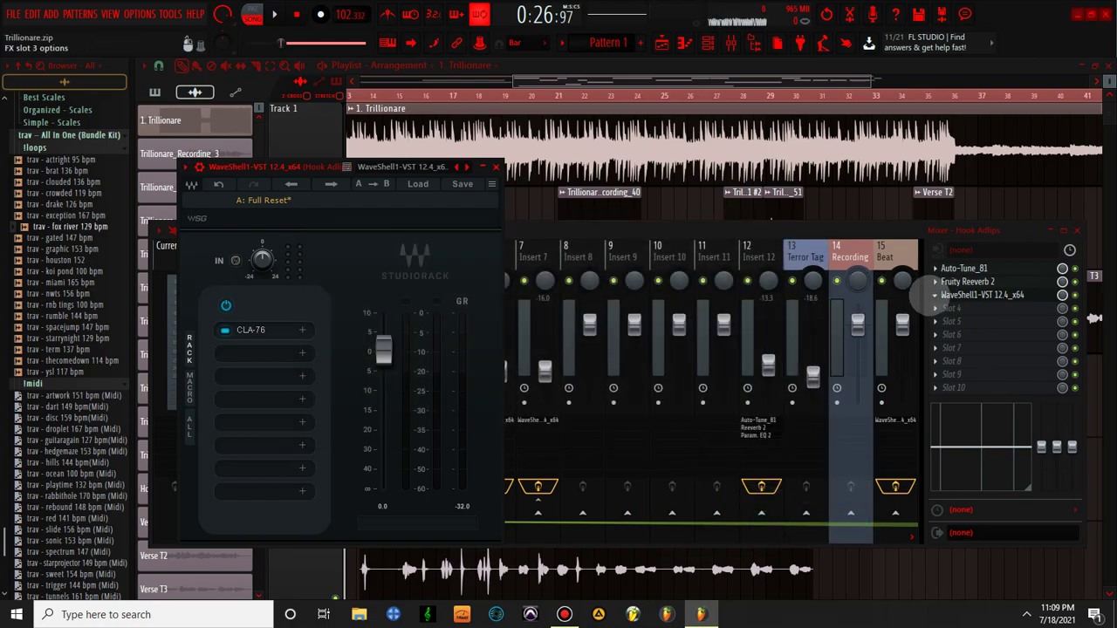
Move the StudioRack plugin above Fruity Reeverb 2 on Hook Adlips and close the rack
{"action": "right_click", "coordinate": [940, 295]}
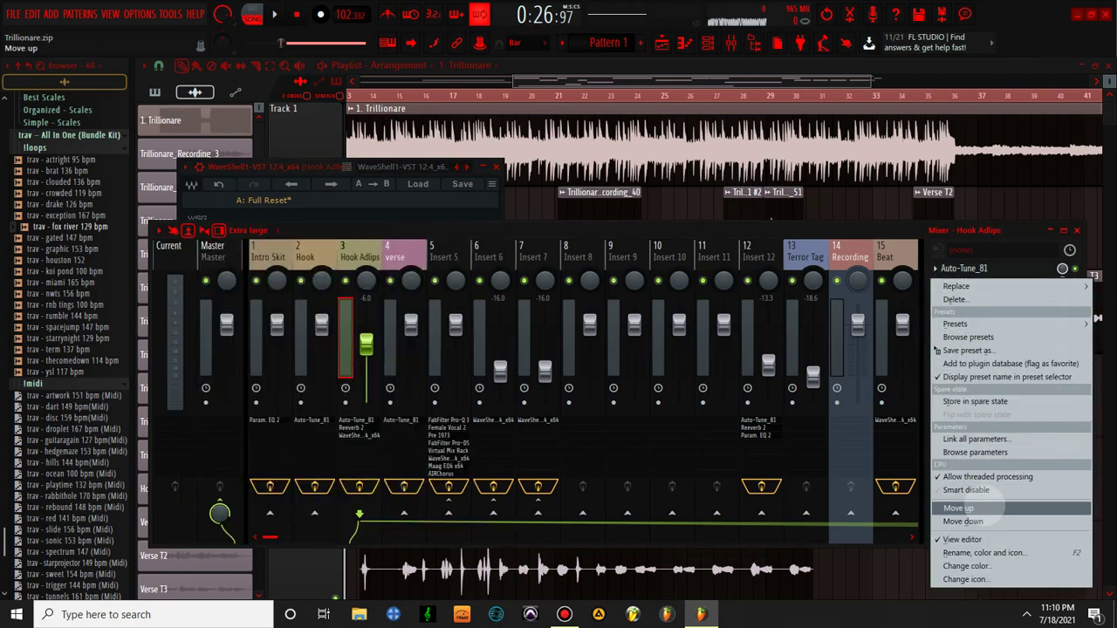
{"action": "left_click", "coordinate": [968, 509]}
{"action": "left_click", "coordinate": [496, 166]}
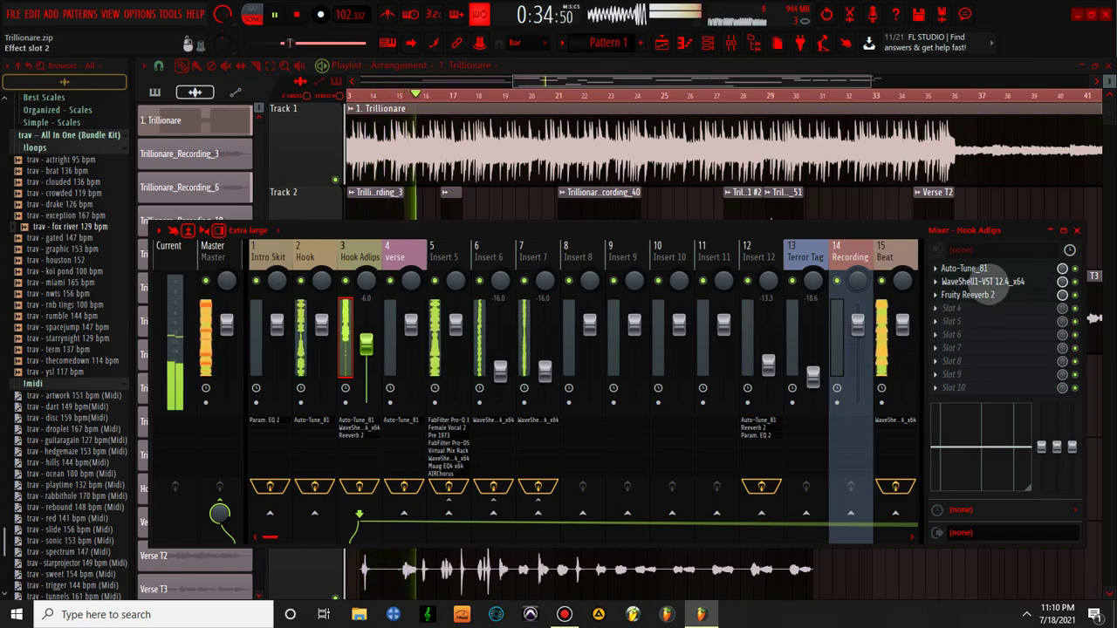
Add the Q10 equalizer to the second slot of the Hook Adlips StudioRack
{"action": "left_click", "coordinate": [986, 281]}
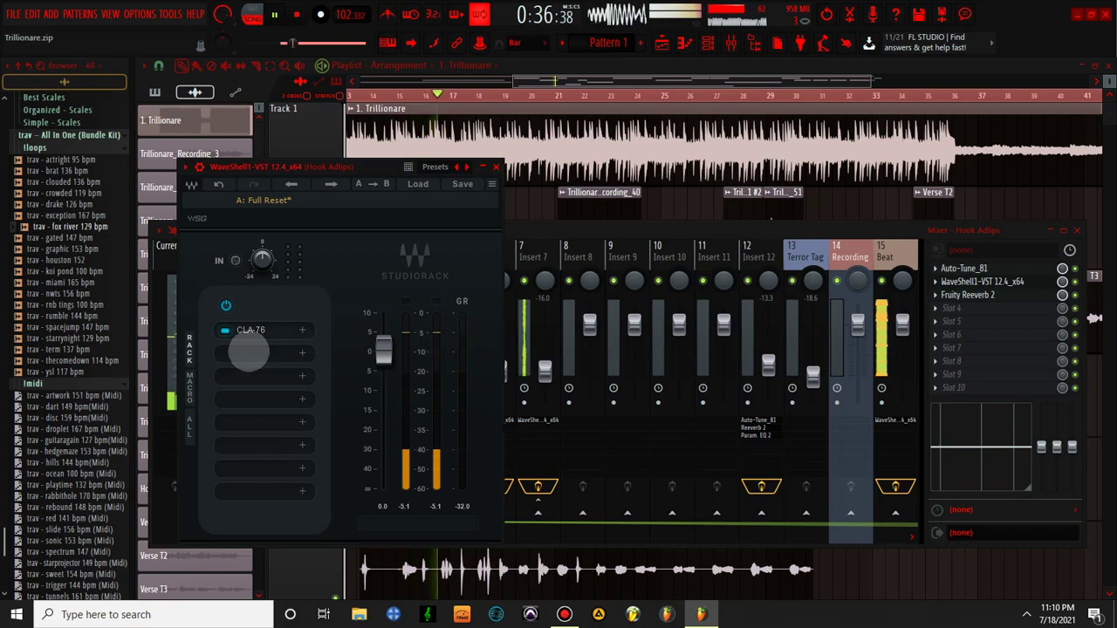
{"action": "left_click", "coordinate": [255, 353]}
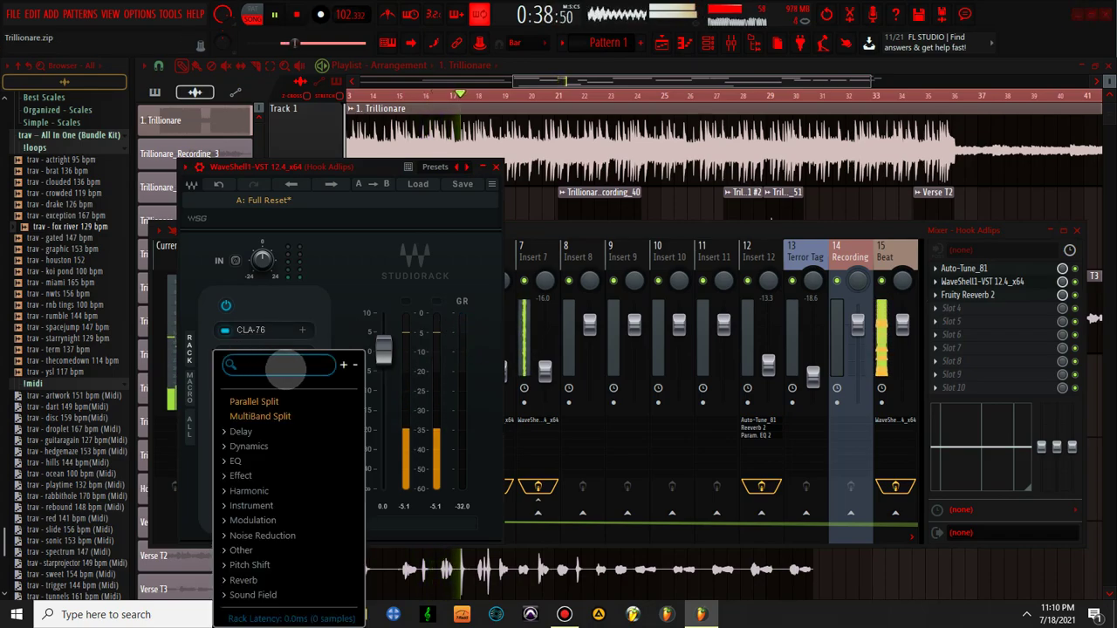
{"action": "type", "text": "EQ"}
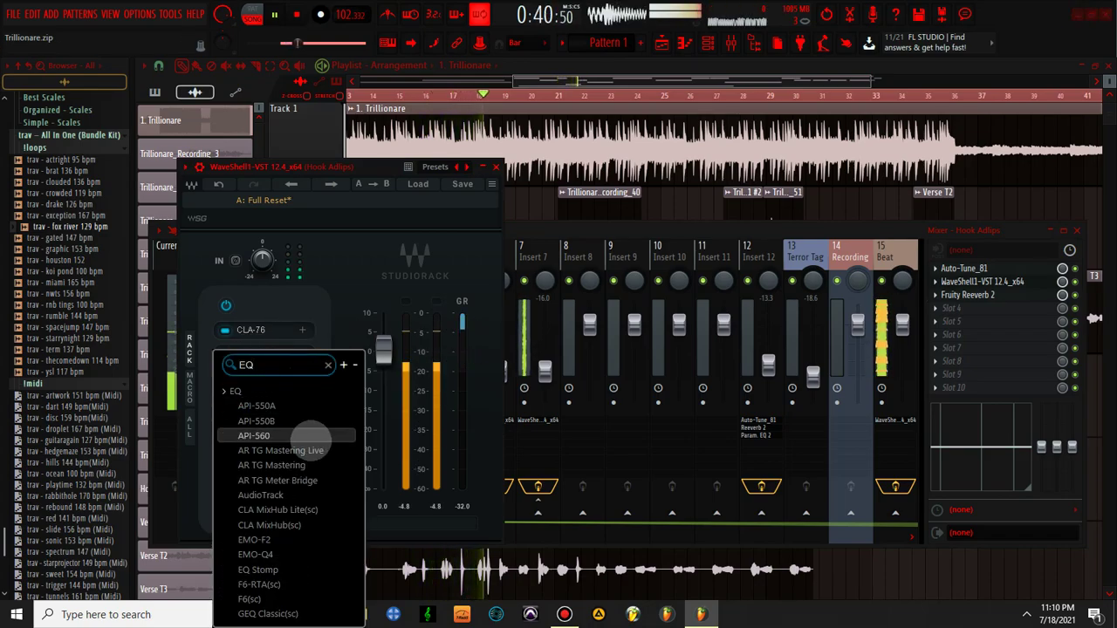
{"action": "scroll", "coordinate": [292, 436], "scroll_direction": "down", "scroll_amount": 10}
{"action": "scroll", "coordinate": [279, 419], "scroll_direction": "down", "scroll_amount": 5}
{"action": "scroll", "coordinate": [287, 401], "scroll_direction": "up", "scroll_amount": 5}
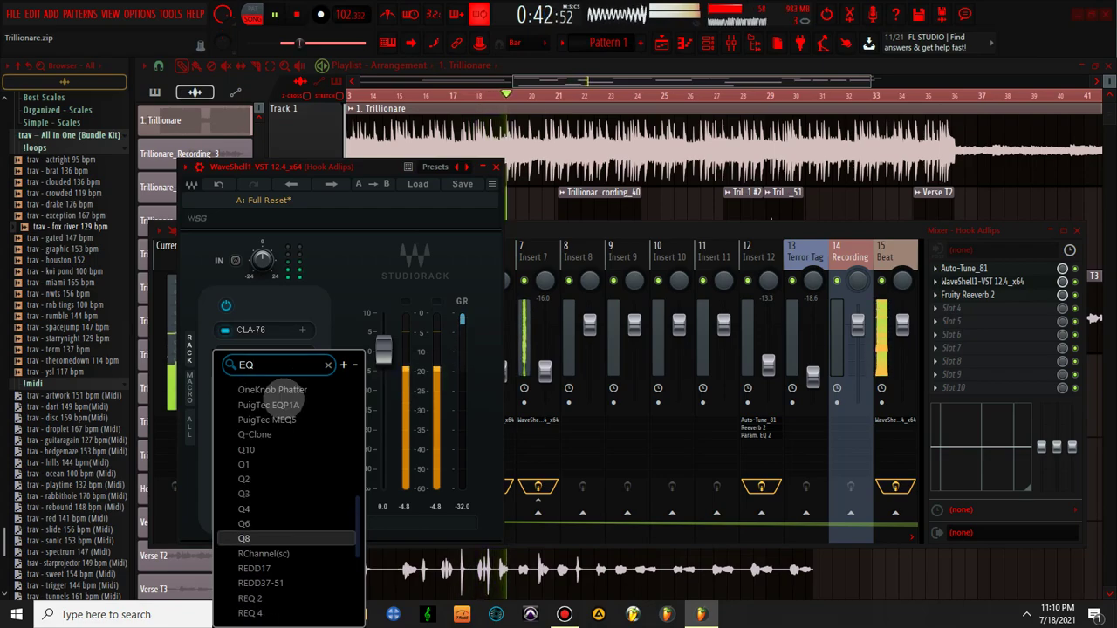
{"action": "left_click", "coordinate": [283, 441]}
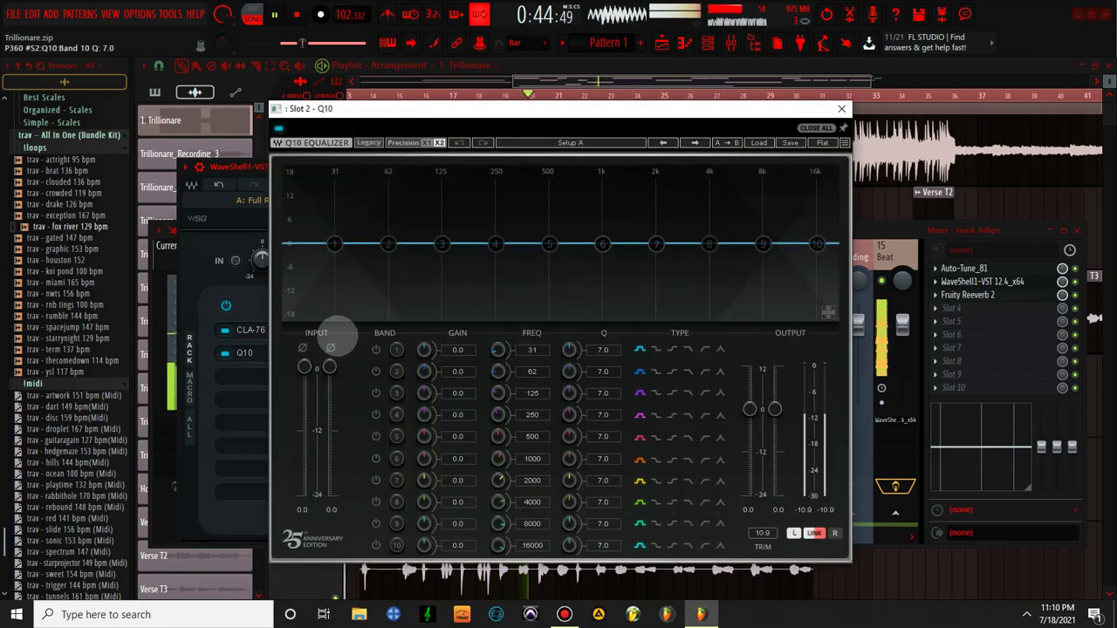
Enable Q10 band 1 as a high-pass filter at 100 Hz
{"action": "left_click", "coordinate": [376, 349]}
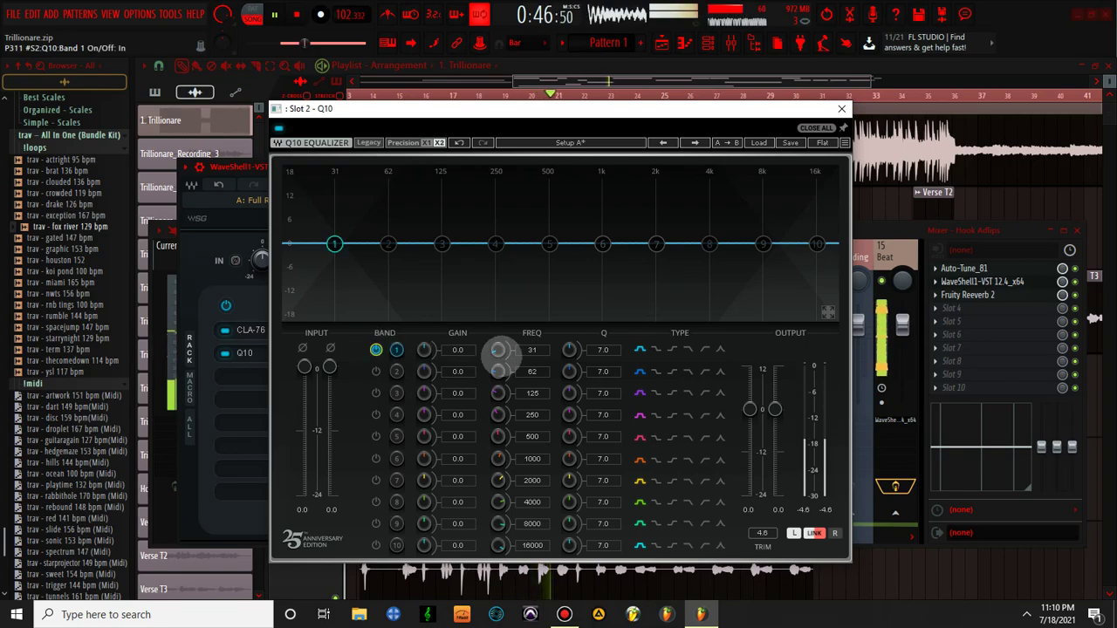
{"action": "type", "text": "100"}
{"action": "key", "text": "Return"}
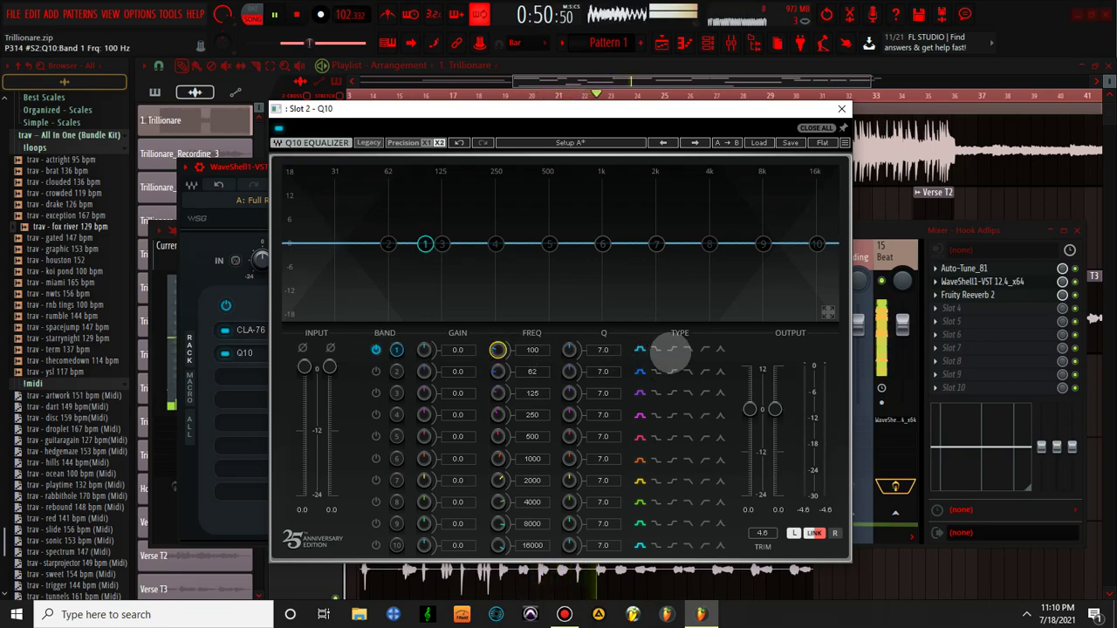
{"action": "left_click", "coordinate": [705, 349]}
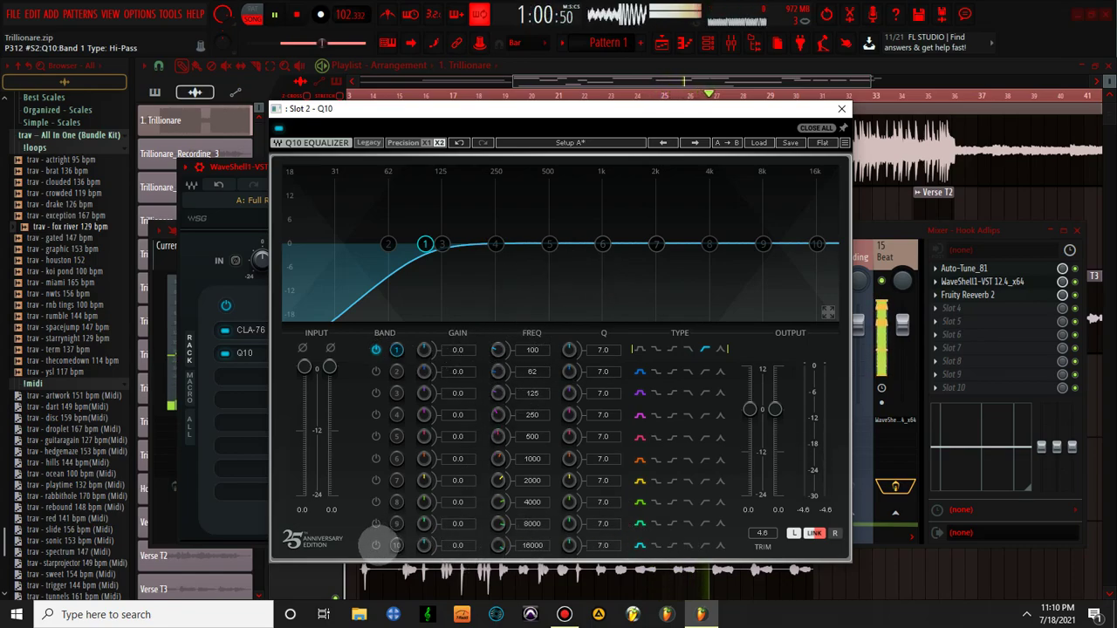
Enable Q10 bands 9 and 10 with 2.0 dB gain each, set their Q to 2.7 and 3.0, and close the equalizer
{"action": "left_click", "coordinate": [376, 545]}
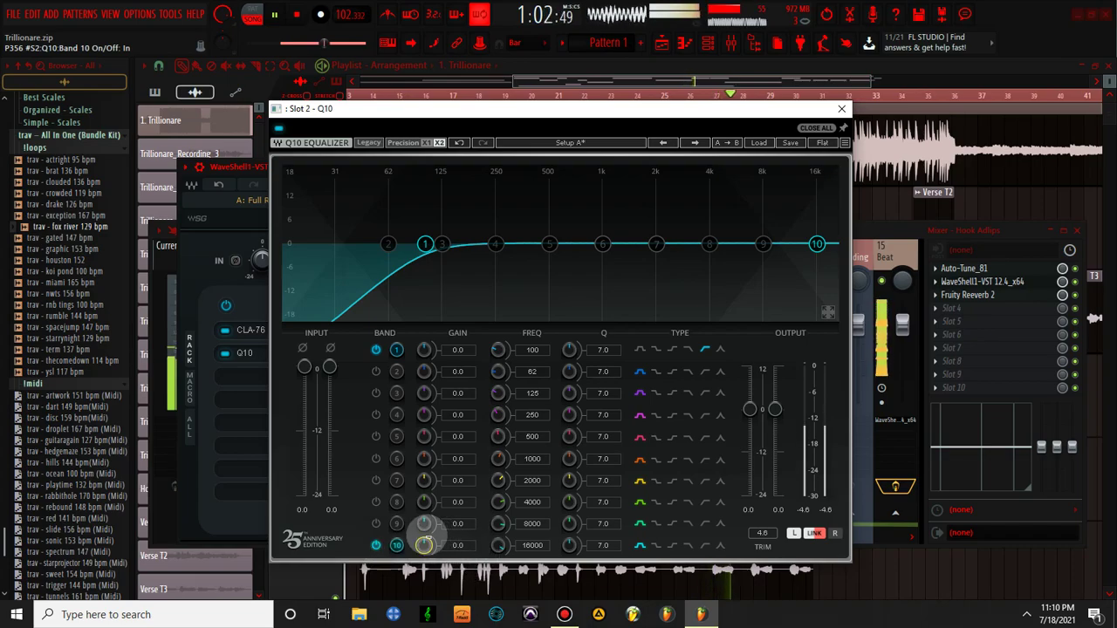
{"action": "left_click", "coordinate": [375, 522]}
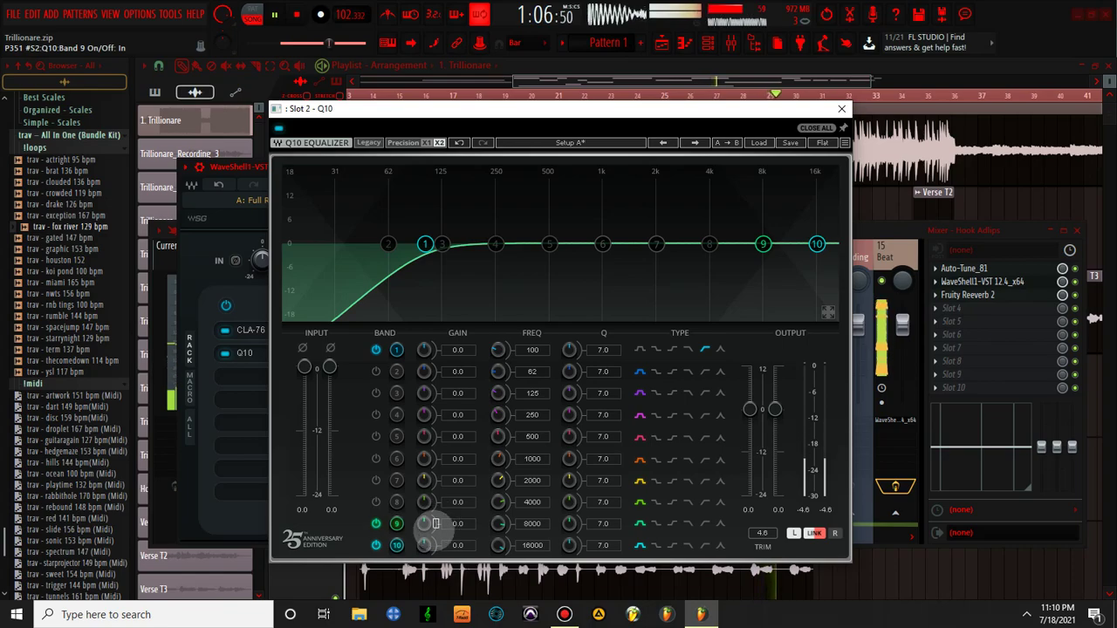
{"action": "mouse_move", "coordinate": [420, 534]}
{"action": "left_mouse_down"}
{"action": "mouse_move", "coordinate": [424, 544]}
{"action": "mouse_move", "coordinate": [424, 521]}
{"action": "left_mouse_up"}
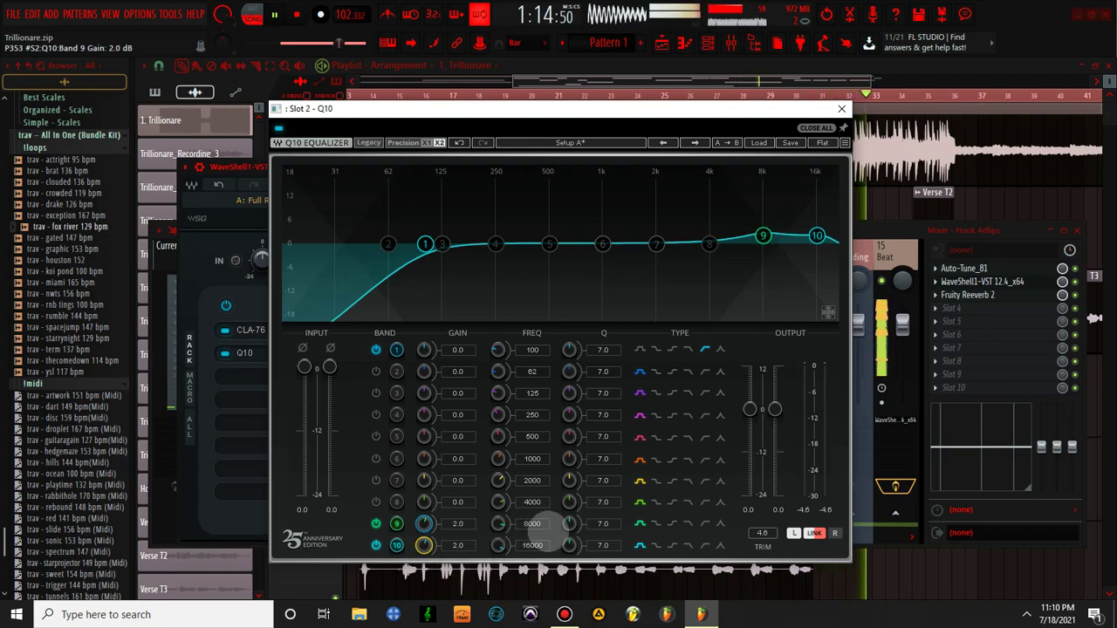
{"action": "mouse_move", "coordinate": [569, 523]}
{"action": "left_mouse_down"}
{"action": "mouse_move", "coordinate": [569, 558]}
{"action": "mouse_move", "coordinate": [569, 521]}
{"action": "left_mouse_up"}
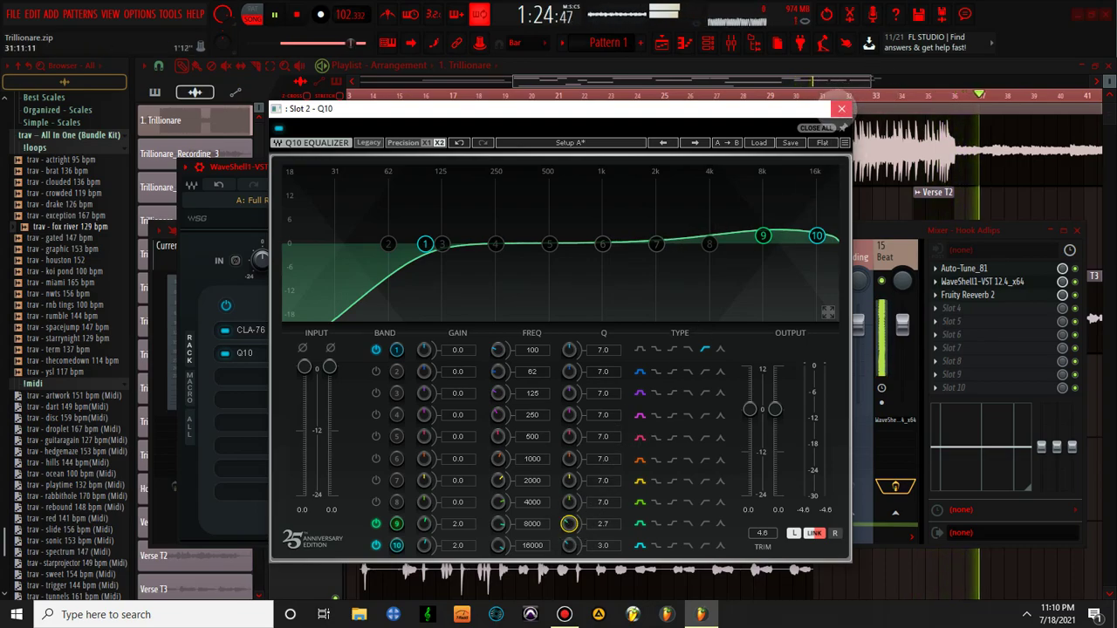
{"action": "left_click", "coordinate": [841, 108]}
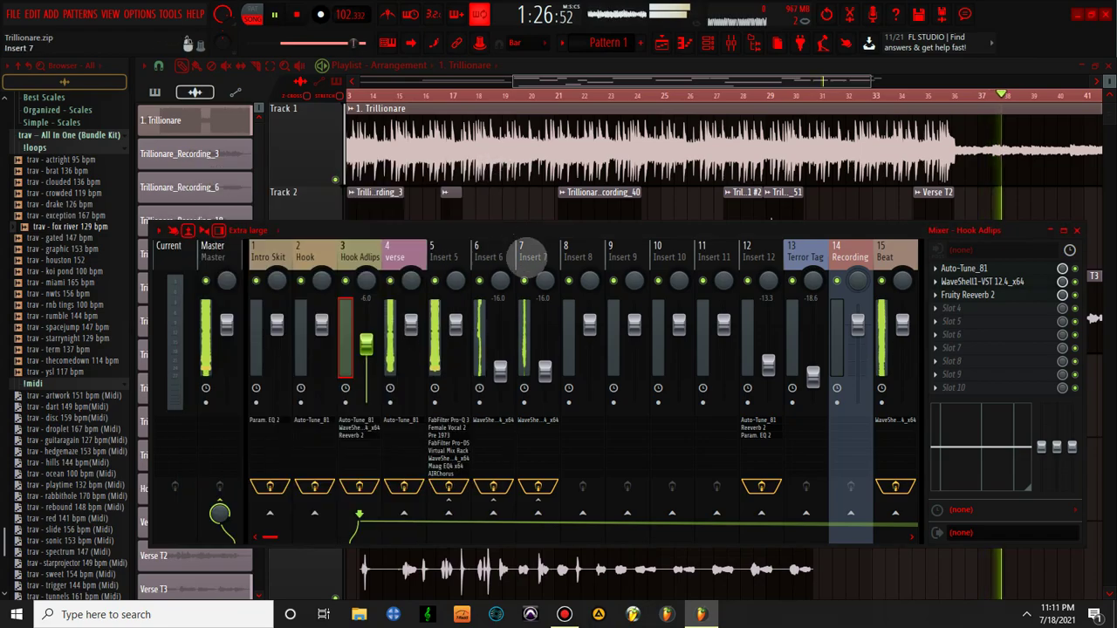
In Insert 5's FabFilter Pro-Q 3, add a bell band at about 535 Hz with Q about 7.5 and a gain of -2 dB
{"action": "left_click", "coordinate": [443, 253]}
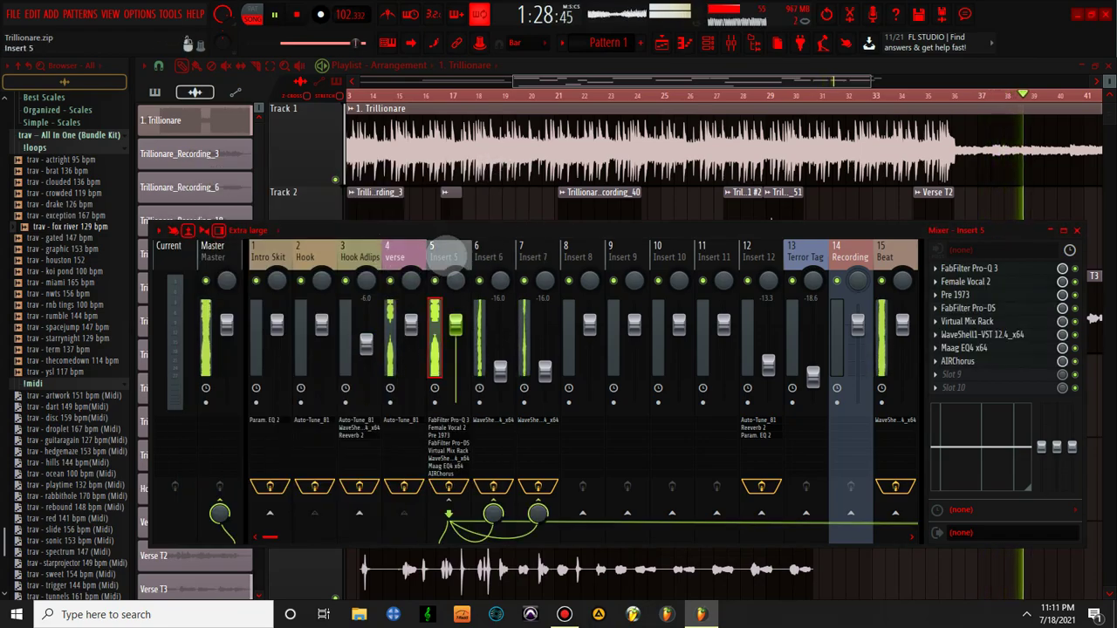
{"action": "left_click", "coordinate": [969, 268]}
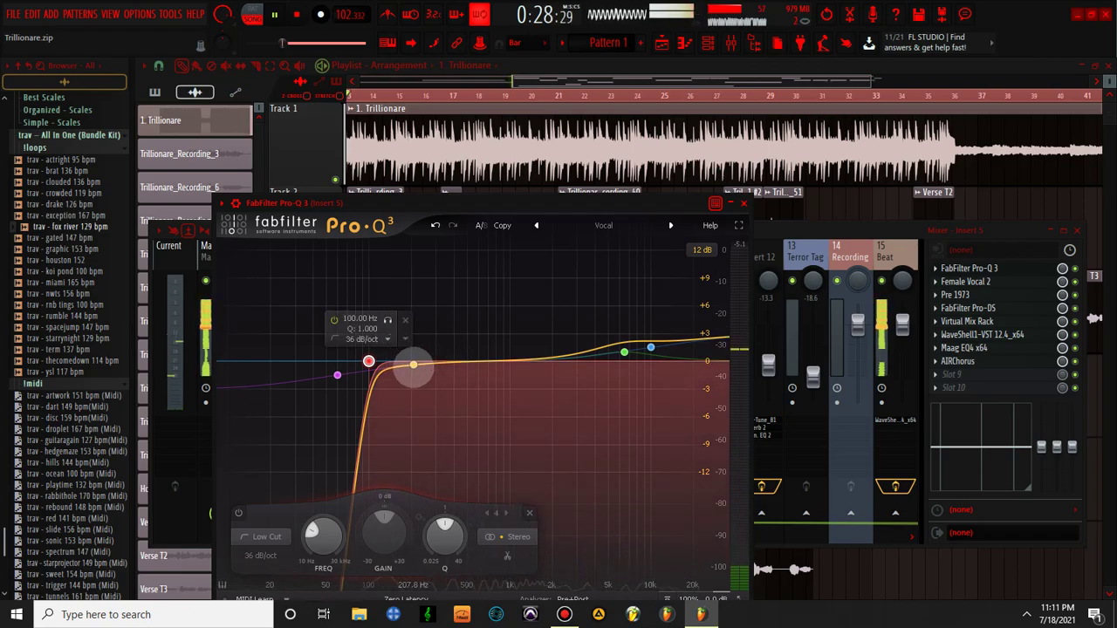
{"action": "left_click_drag", "start_coordinate": [413, 365], "coordinate": [469, 359]}
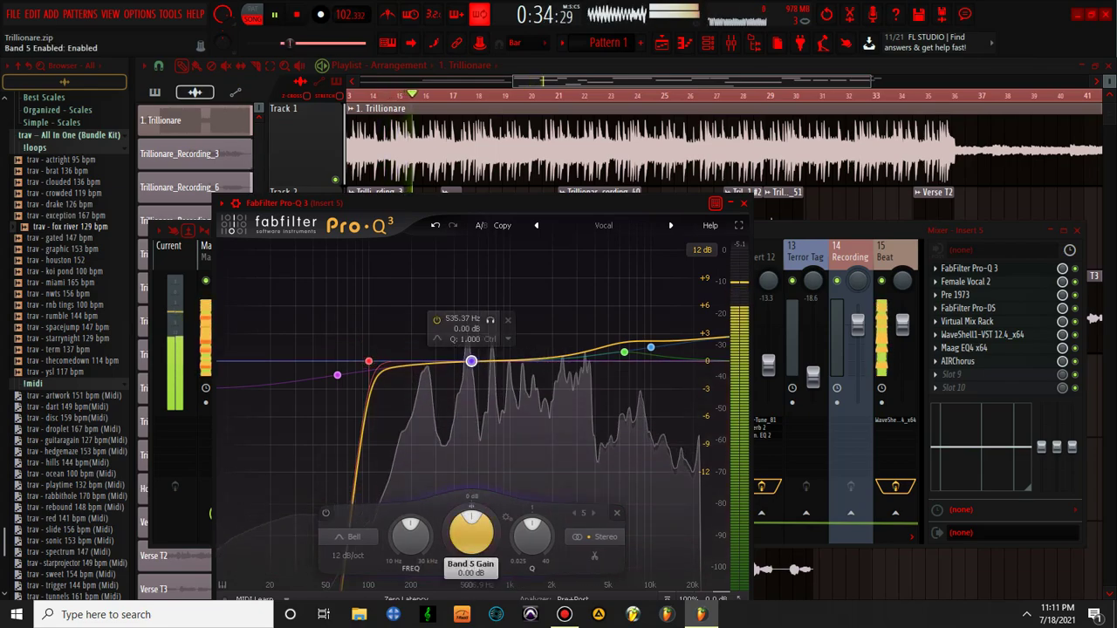
{"action": "left_click_drag", "start_coordinate": [471, 531], "coordinate": [468, 453]}
{"action": "left_click_drag", "start_coordinate": [531, 534], "coordinate": [536, 486]}
{"action": "left_click_drag", "start_coordinate": [471, 530], "coordinate": [468, 489]}
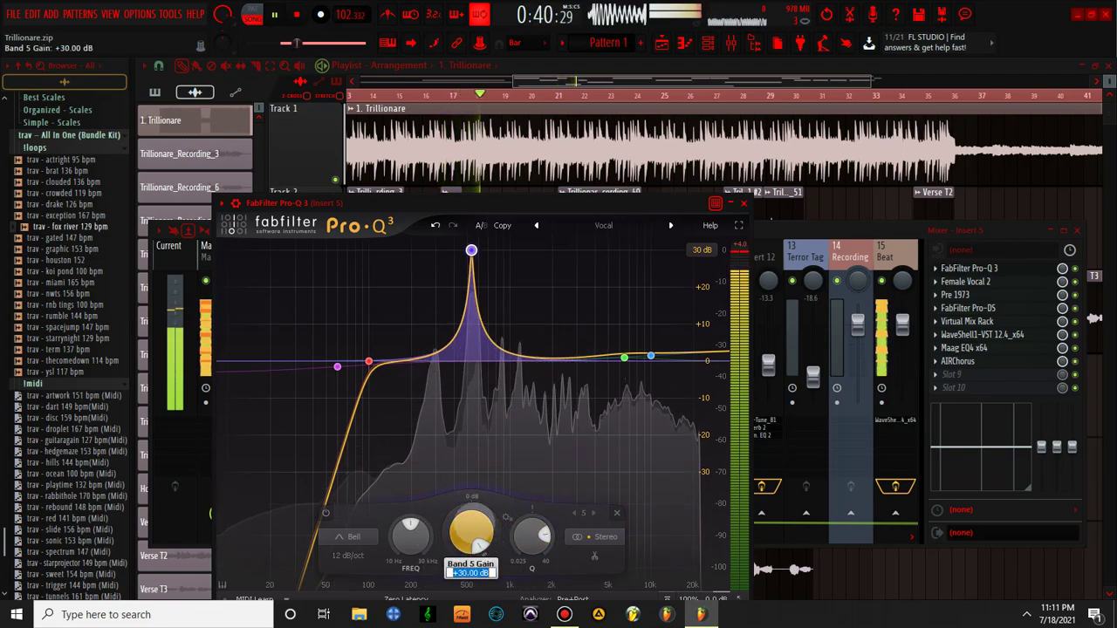
{"action": "type", "text": "-2"}
{"action": "key", "text": "Return"}
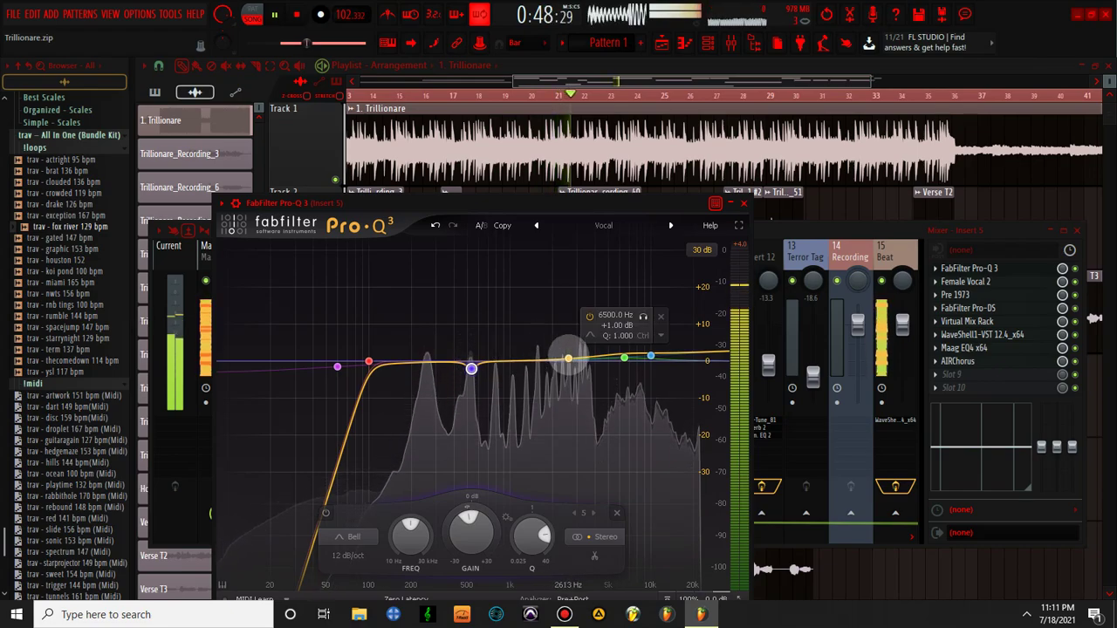
Add a very narrow bell band at about 2.4 kHz in Pro-Q 3 with Q about 30.4 and a gain of -2 dB
{"action": "left_click", "coordinate": [563, 360]}
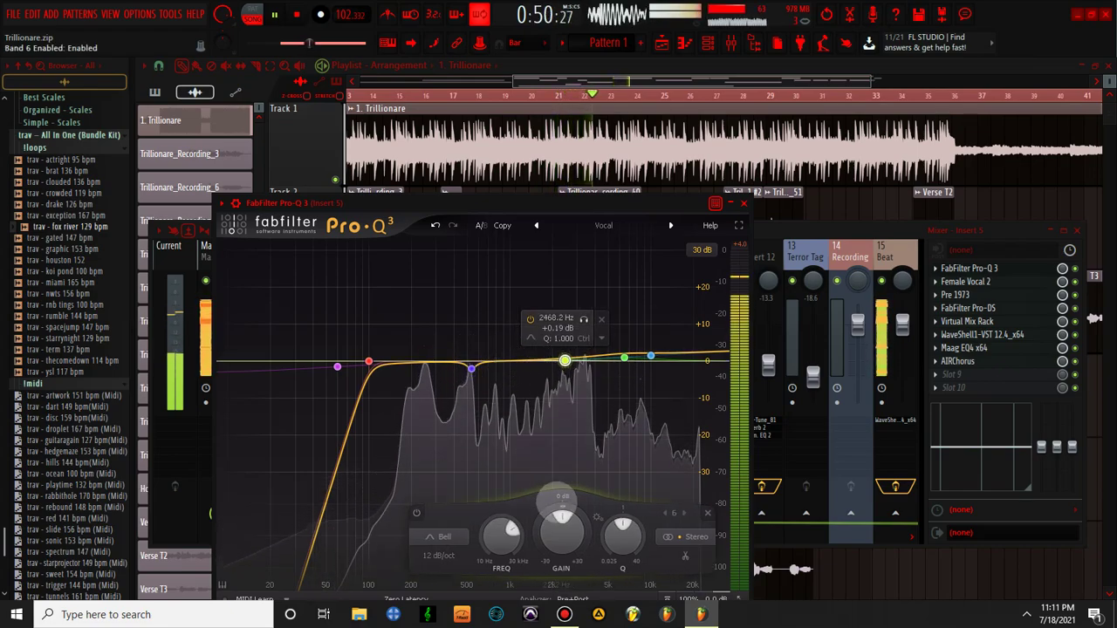
{"action": "left_click_drag", "start_coordinate": [562, 532], "coordinate": [568, 410]}
{"action": "left_click_drag", "start_coordinate": [499, 534], "coordinate": [485, 542]}
{"action": "left_click_drag", "start_coordinate": [622, 534], "coordinate": [622, 471]}
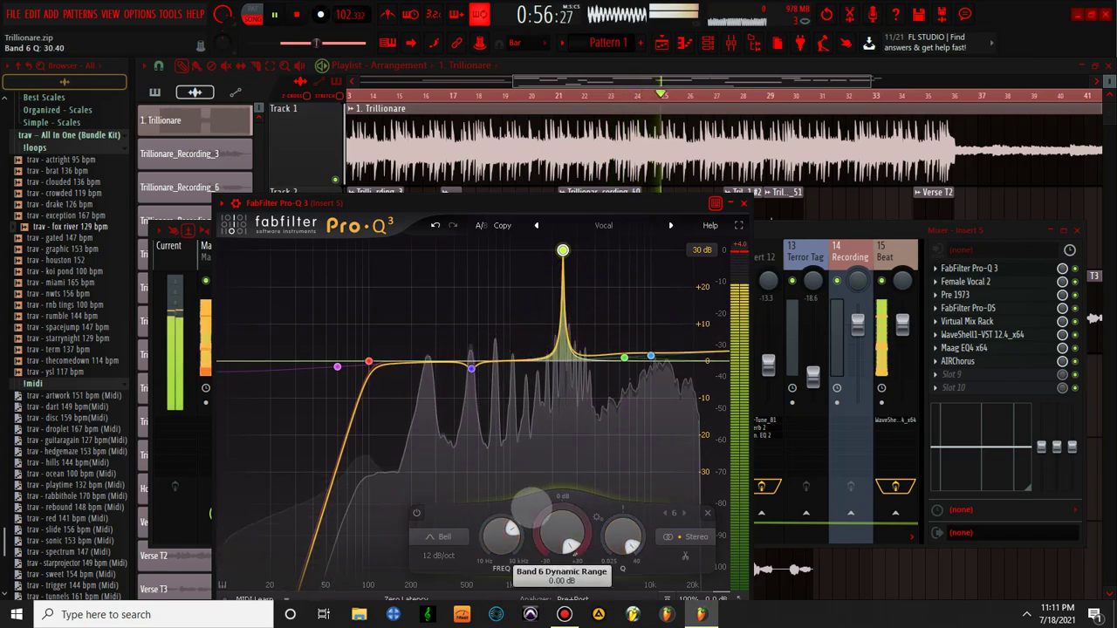
{"action": "double_click", "coordinate": [563, 504]}
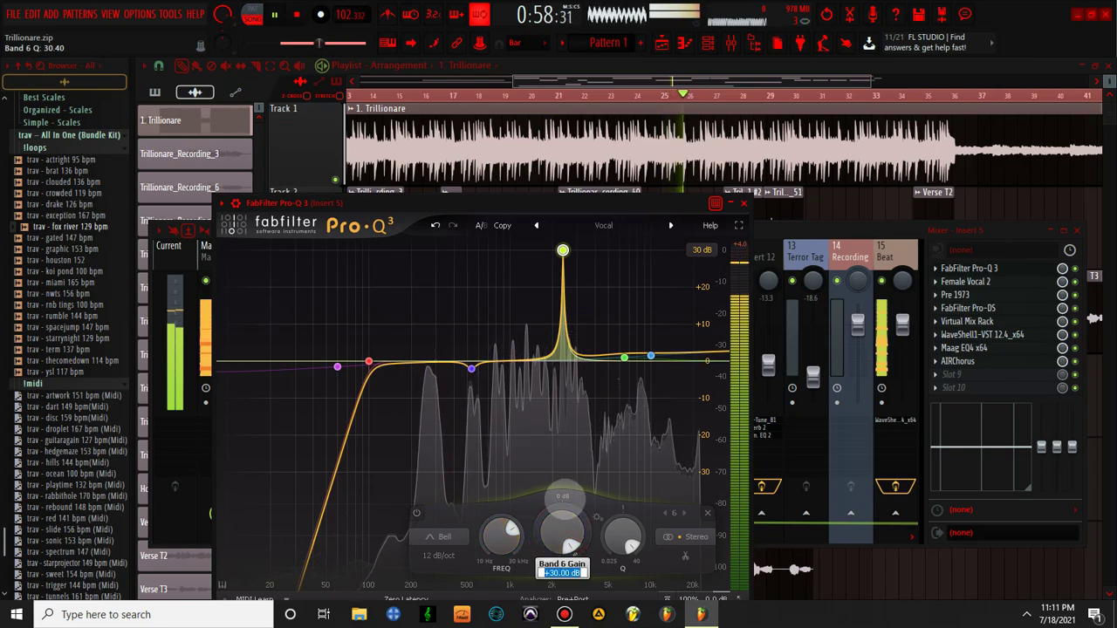
{"action": "type", "text": "-"}
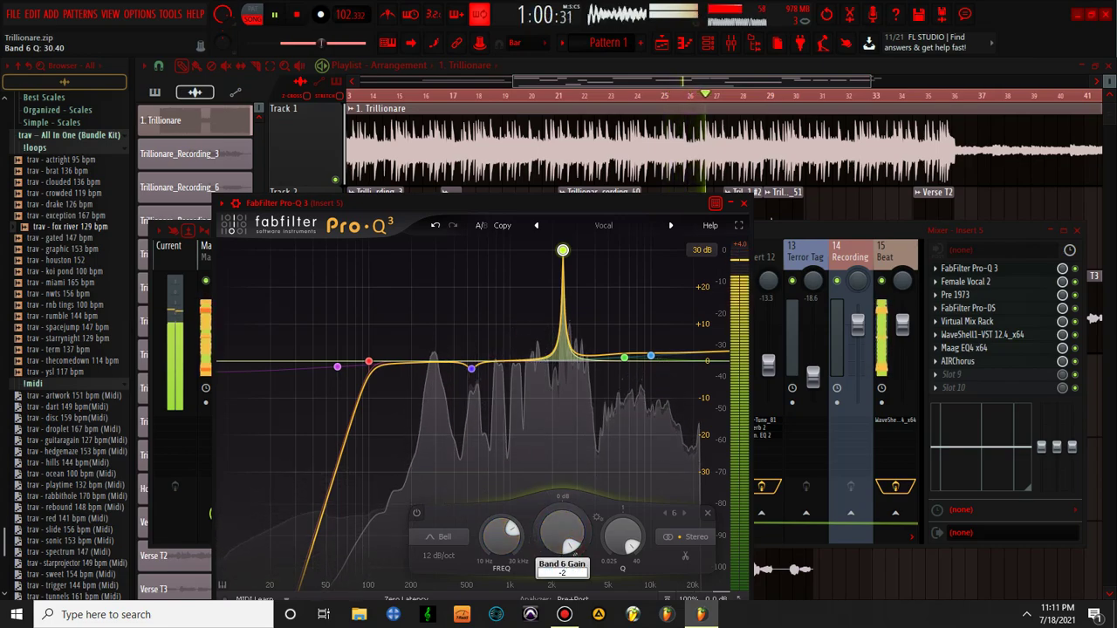
{"action": "type", "text": "2"}
{"action": "key", "text": "Return"}
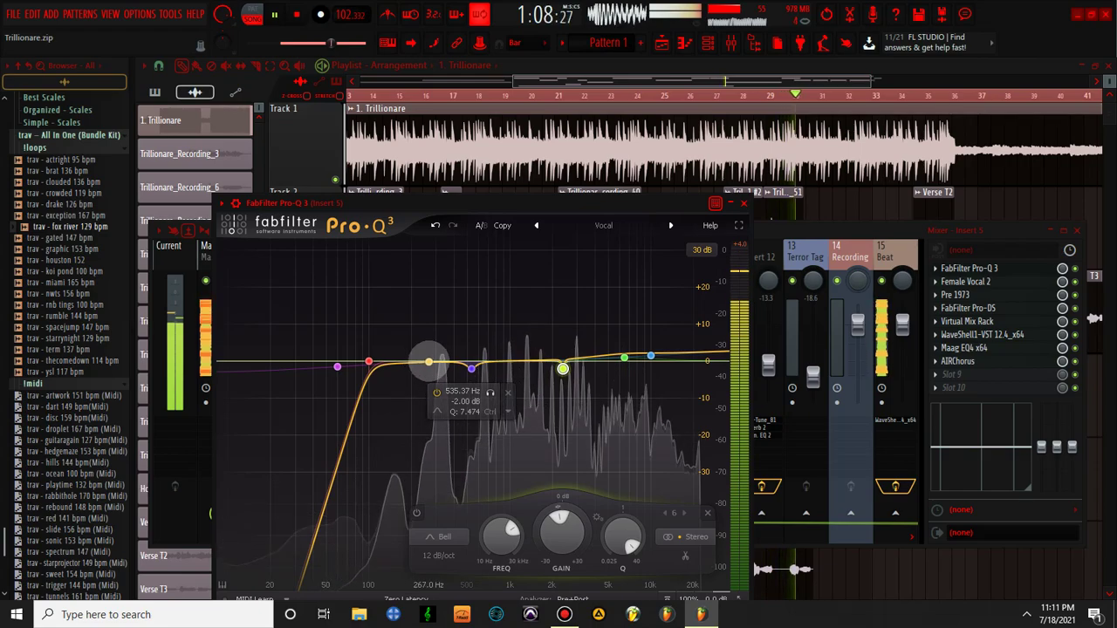
Add a narrow bell band at about 287 Hz in Pro-Q 3 and cut it by about 2 dB
{"action": "left_click", "coordinate": [428, 362]}
{"action": "left_click_drag", "start_coordinate": [427, 532], "coordinate": [427, 488]}
{"action": "left_click_drag", "start_coordinate": [488, 531], "coordinate": [498, 451]}
{"action": "left_click_drag", "start_coordinate": [367, 534], "coordinate": [367, 524]}
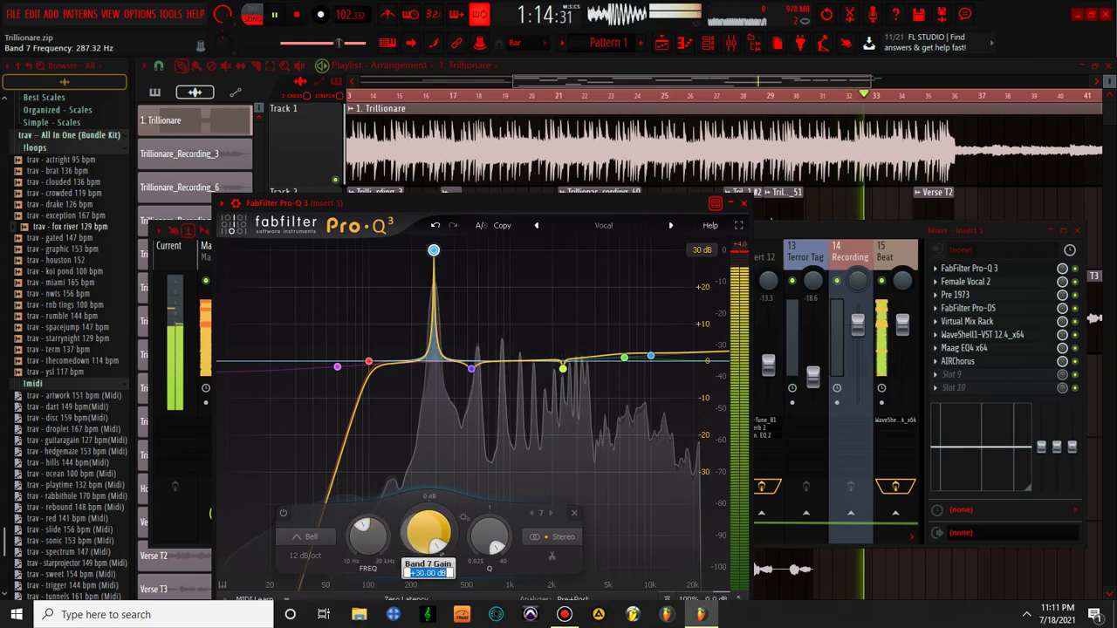
{"action": "left_click_drag", "start_coordinate": [427, 537], "coordinate": [427, 567]}
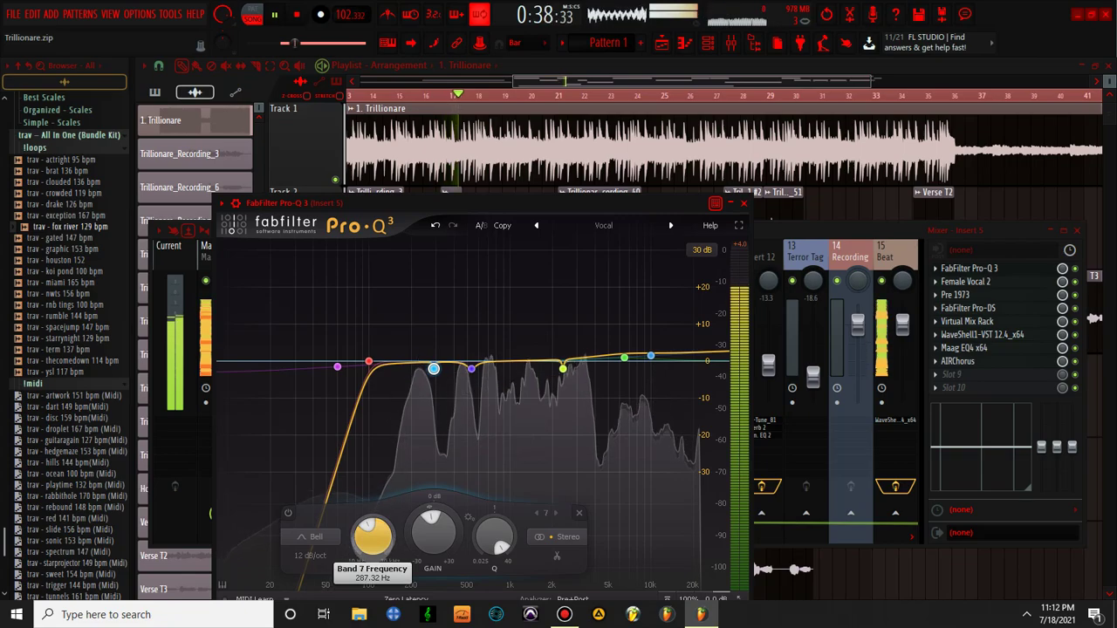
Sweep the frequency of Pro-Q 3's band 7 to about 1422 Hz and close the equalizer
{"action": "scroll", "coordinate": [373, 534], "scroll_direction": "down", "scroll_amount": 3}
{"action": "scroll", "coordinate": [372, 534], "scroll_direction": "down", "scroll_amount": 3}
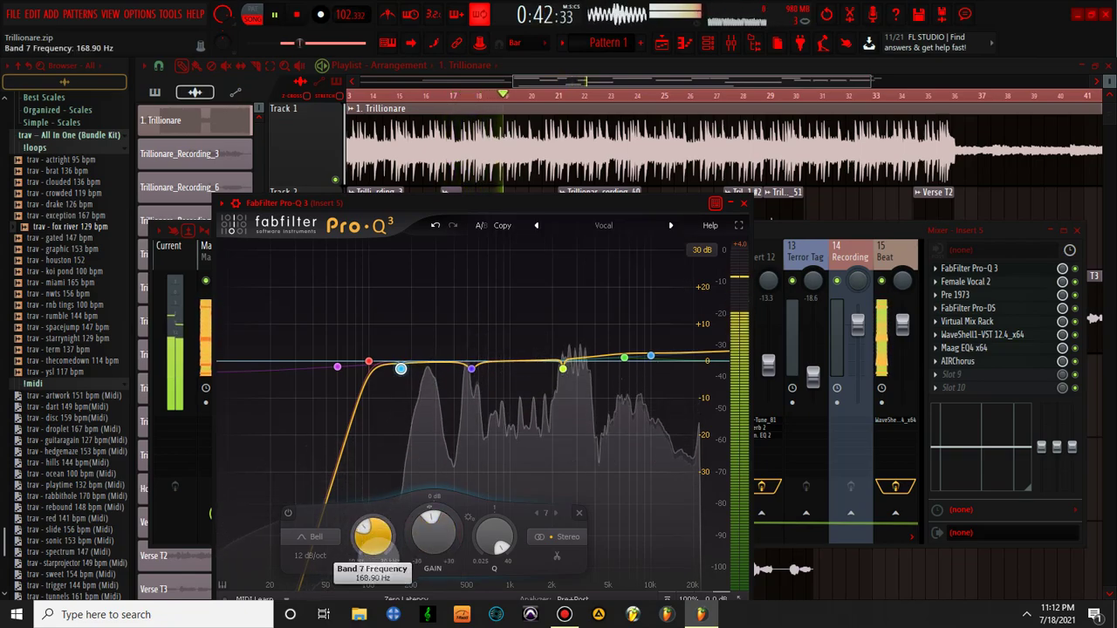
{"action": "left_click_drag", "start_coordinate": [372, 546], "coordinate": [391, 517]}
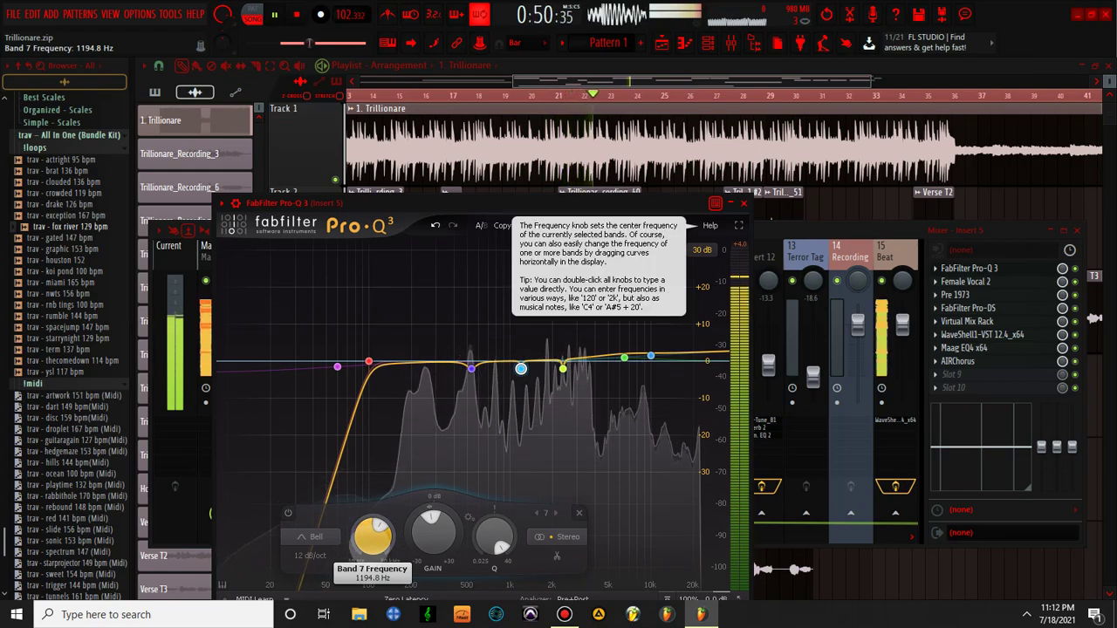
{"action": "left_click_drag", "start_coordinate": [373, 535], "coordinate": [373, 528]}
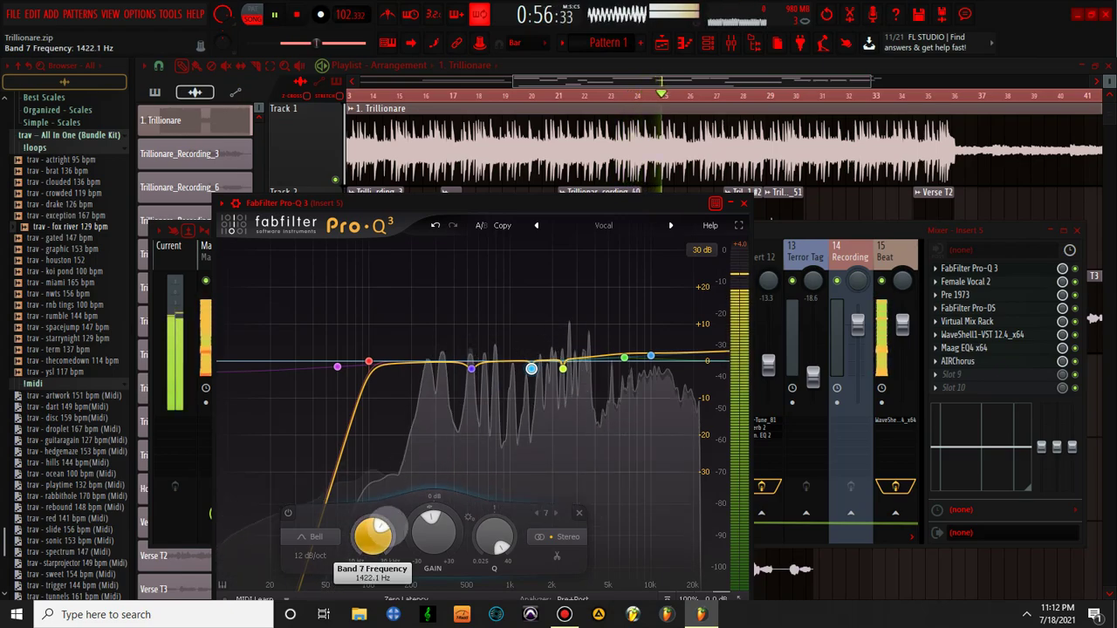
{"action": "left_click", "coordinate": [742, 203]}
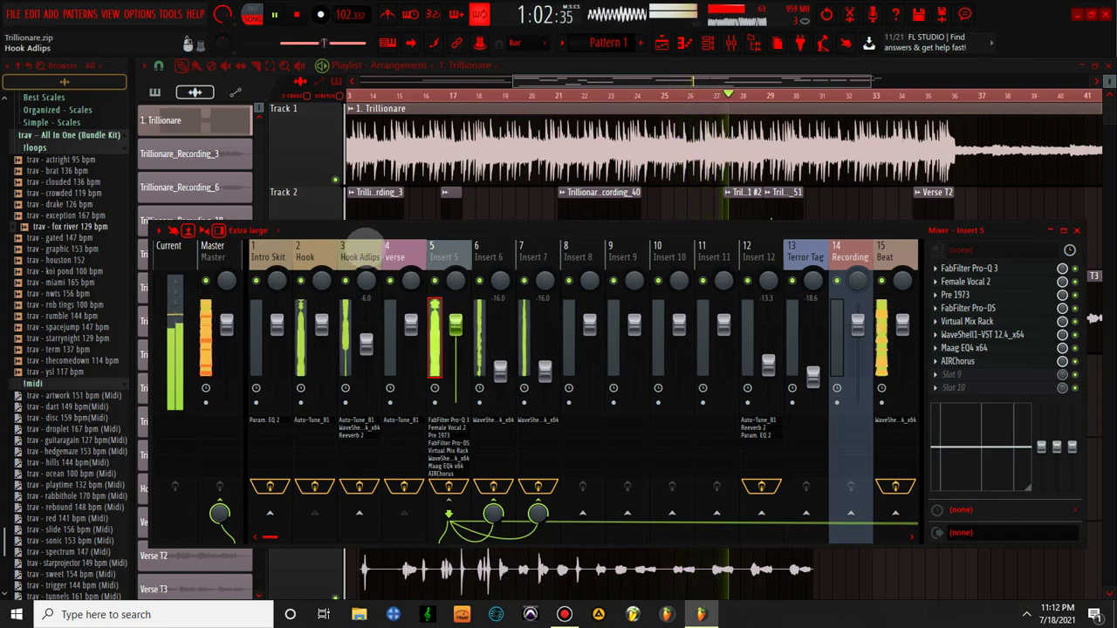
Add Brauer Motion to the third slot of the Hook Adlips StudioRack and restart playback
{"action": "left_click", "coordinate": [364, 246]}
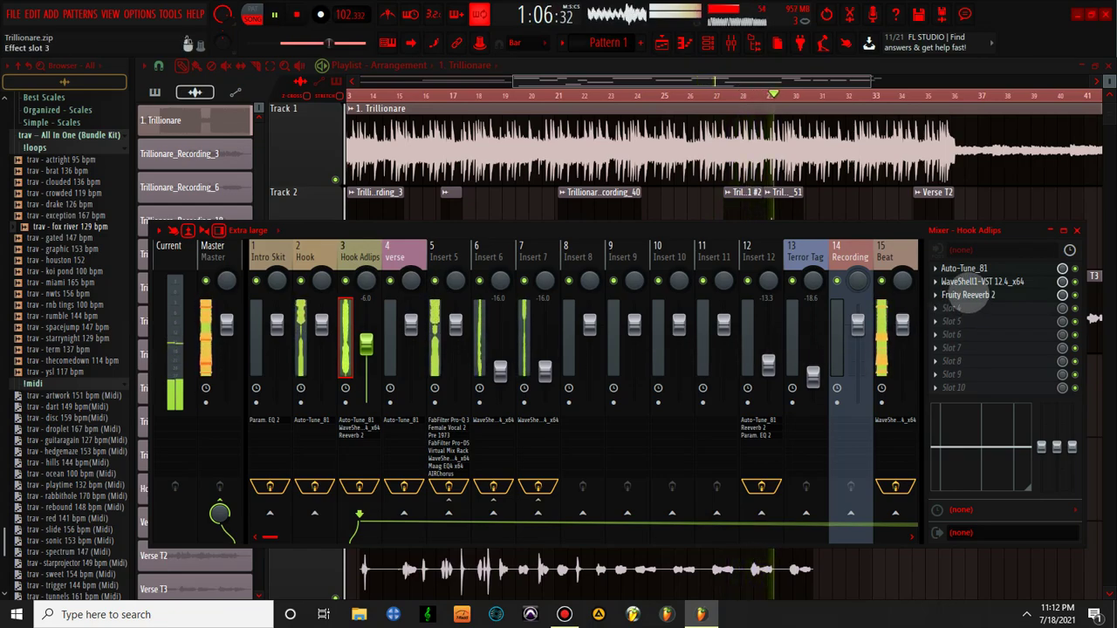
{"action": "left_click", "coordinate": [982, 281]}
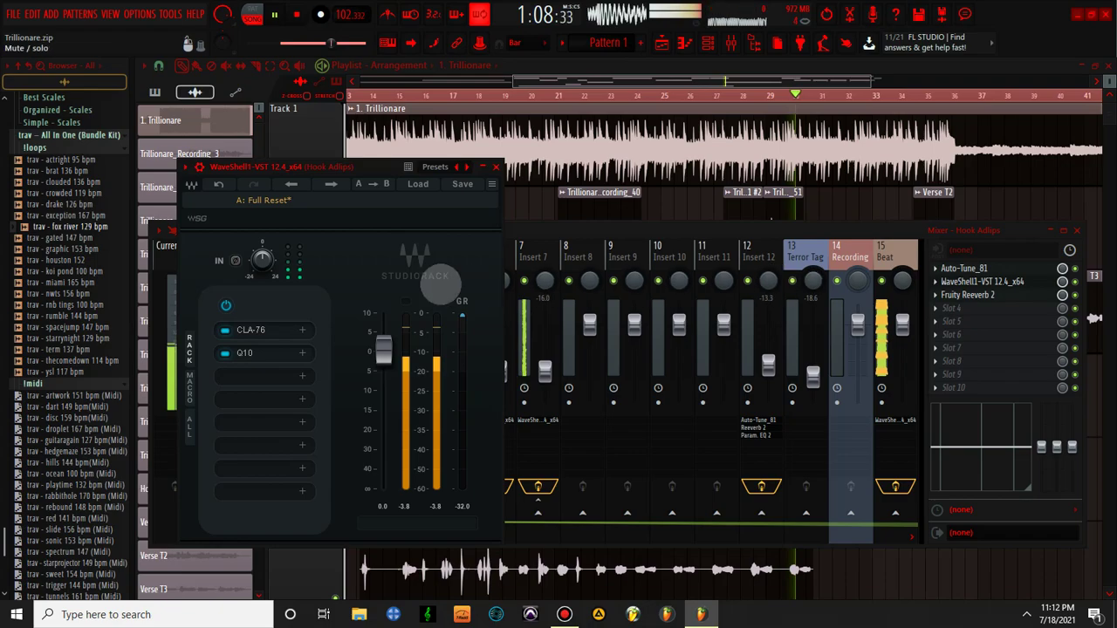
{"action": "left_click", "coordinate": [254, 376]}
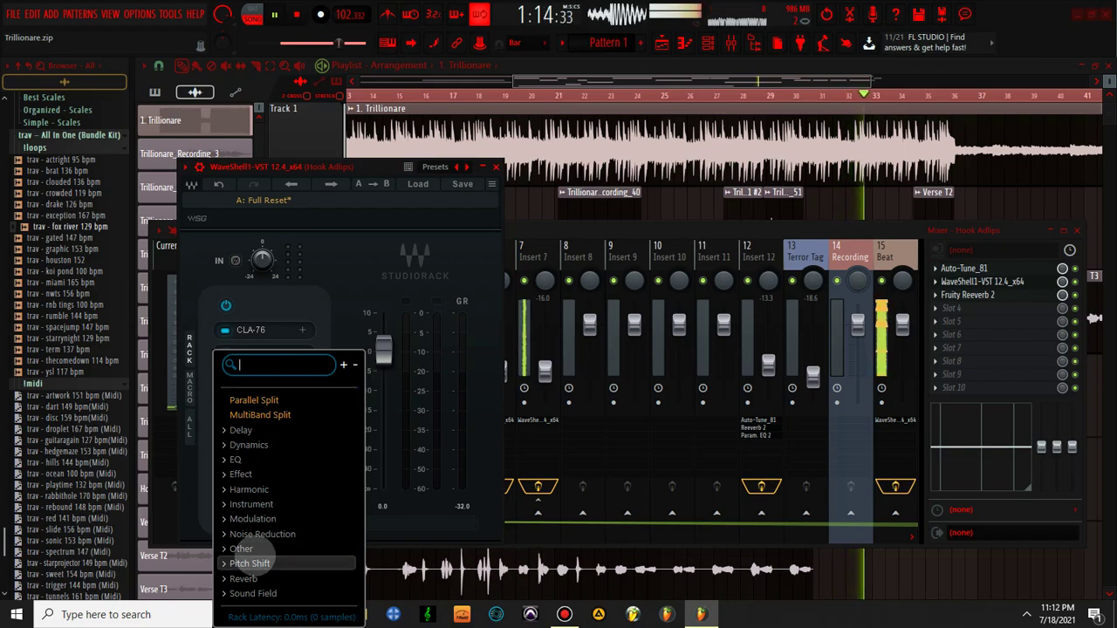
{"action": "left_click", "coordinate": [244, 549]}
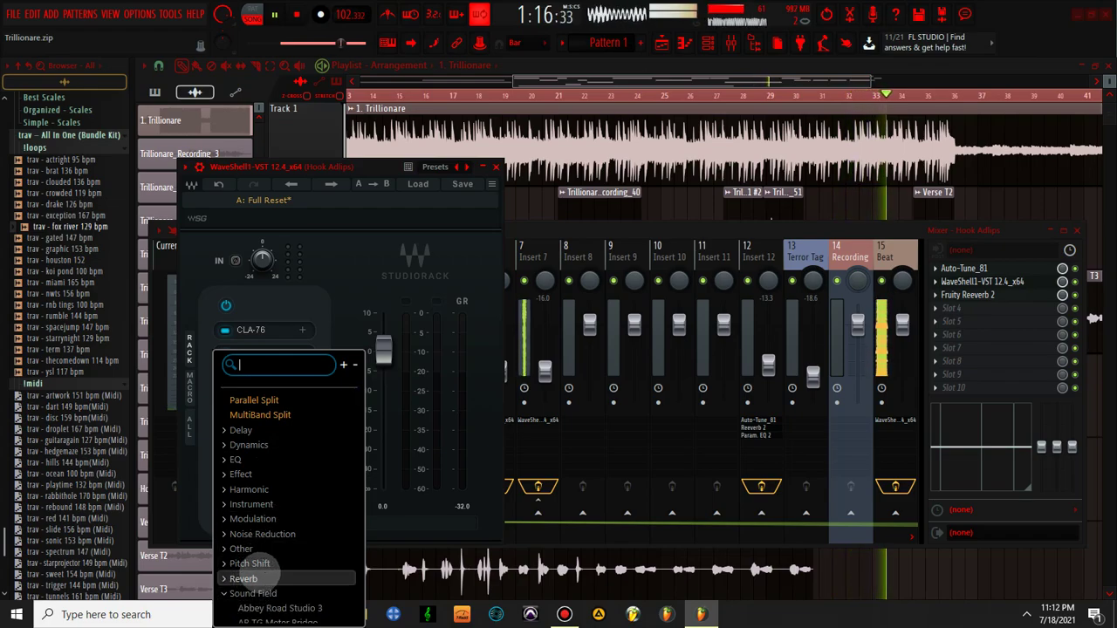
{"action": "scroll", "coordinate": [262, 553], "scroll_direction": "down", "scroll_amount": 4}
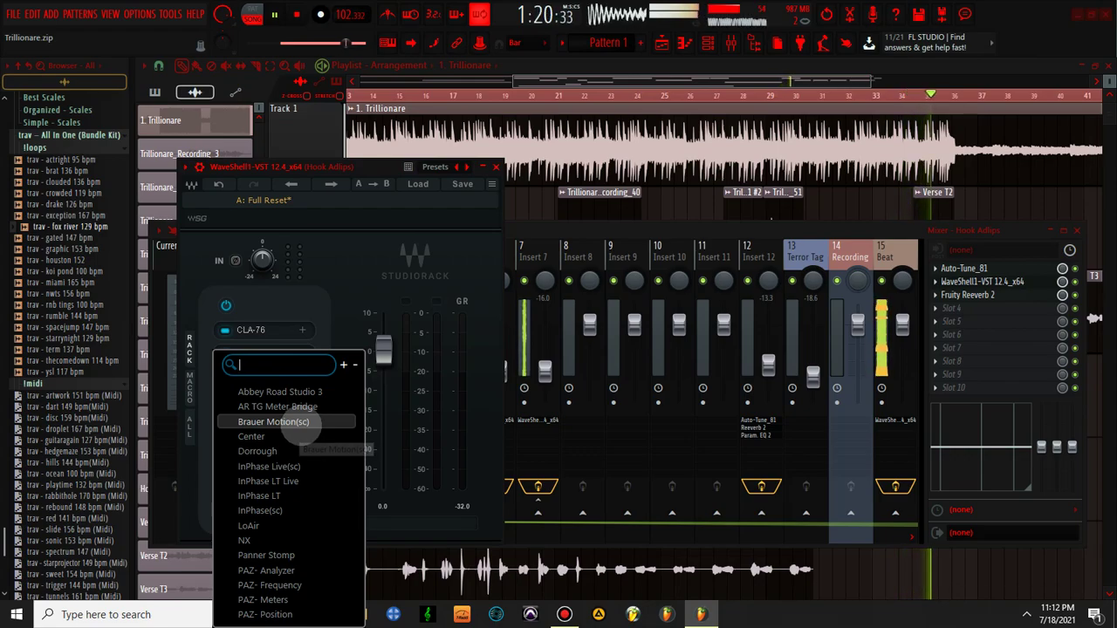
{"action": "left_click", "coordinate": [301, 424]}
{"action": "key", "text": "space"}
{"action": "key", "text": "space"}
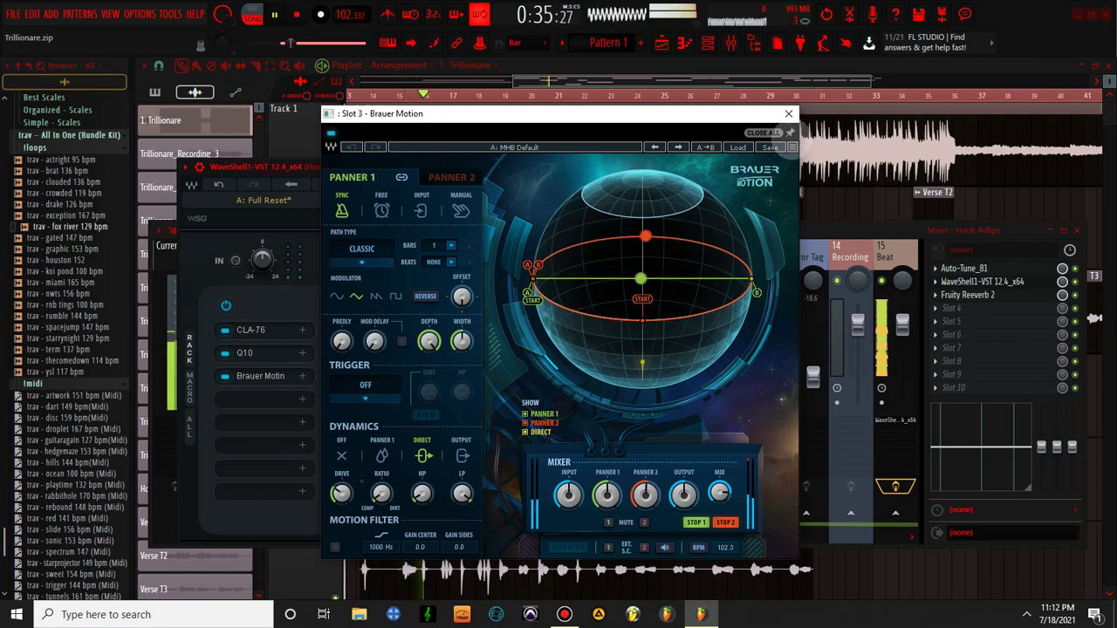
Close Brauer Motion and add Doubler4 to the fourth slot of the Hook Adlips StudioRack
{"action": "left_click", "coordinate": [787, 114]}
{"action": "left_click_drag", "start_coordinate": [384, 166], "coordinate": [691, 183]}
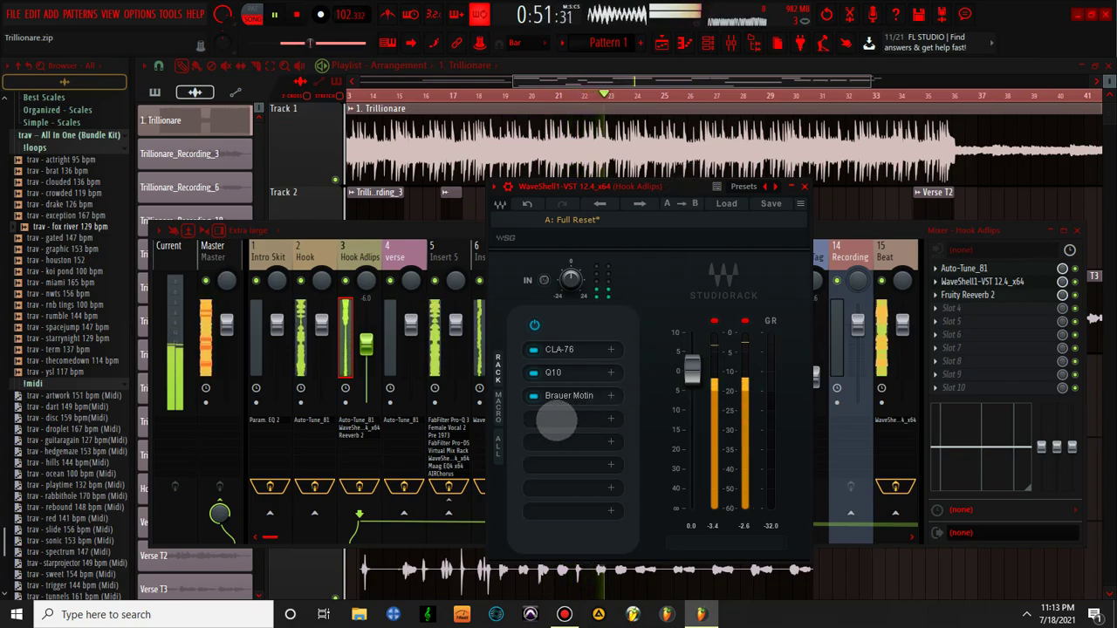
{"action": "left_click", "coordinate": [556, 419]}
{"action": "type", "text": "DO"}
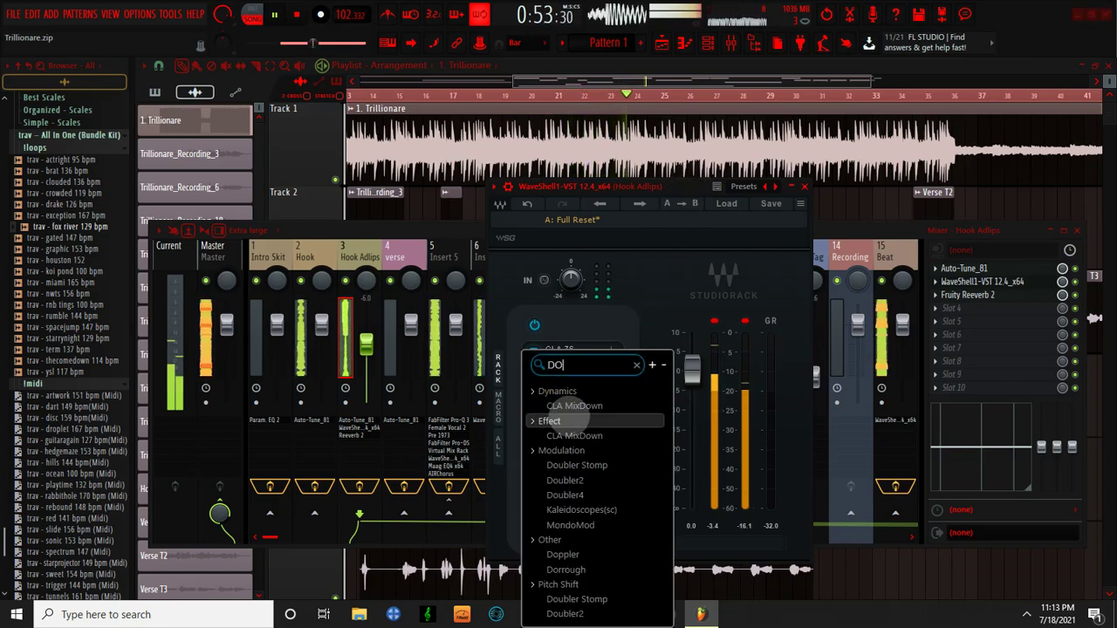
{"action": "left_click", "coordinate": [599, 492]}
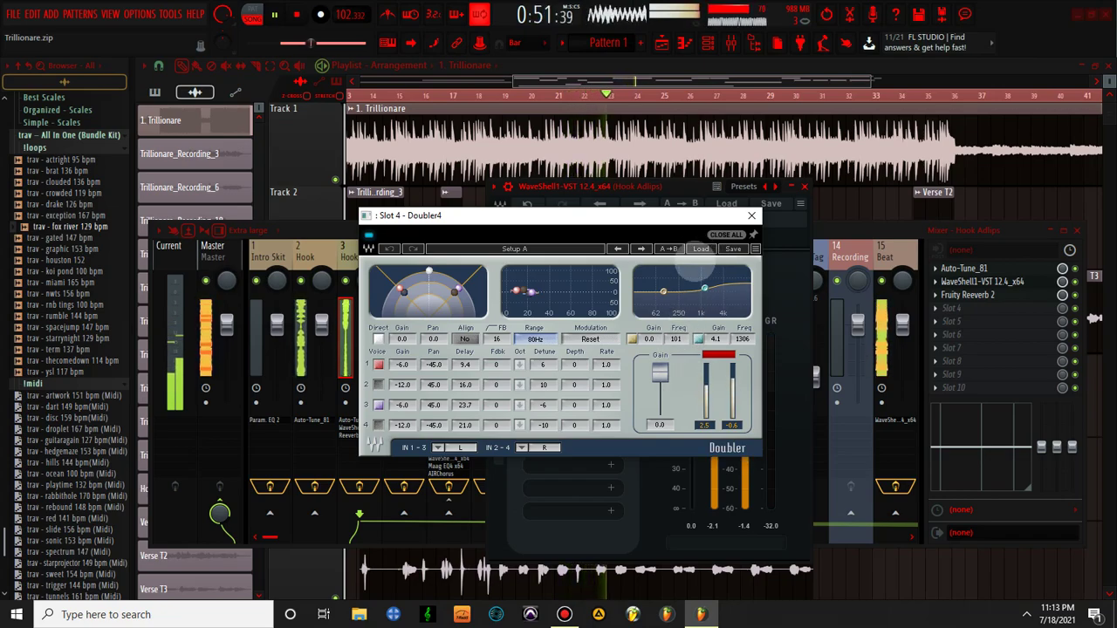
Load the Doubler4Voices factory preset in Doubler4 and close the plugin
{"action": "left_click", "coordinate": [701, 249]}
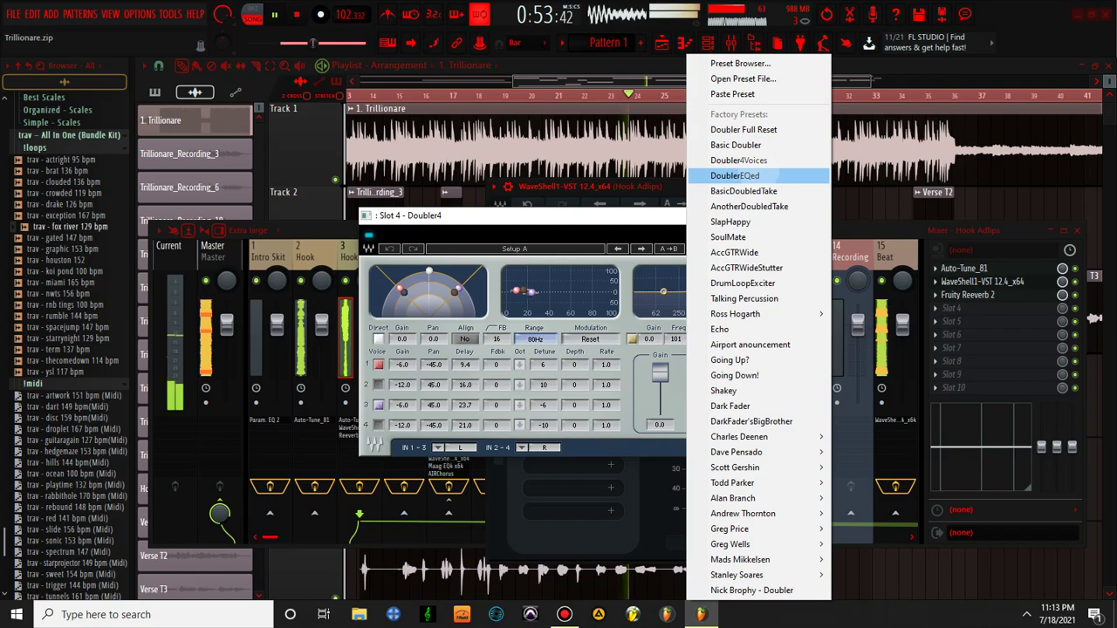
{"action": "left_click", "coordinate": [738, 160]}
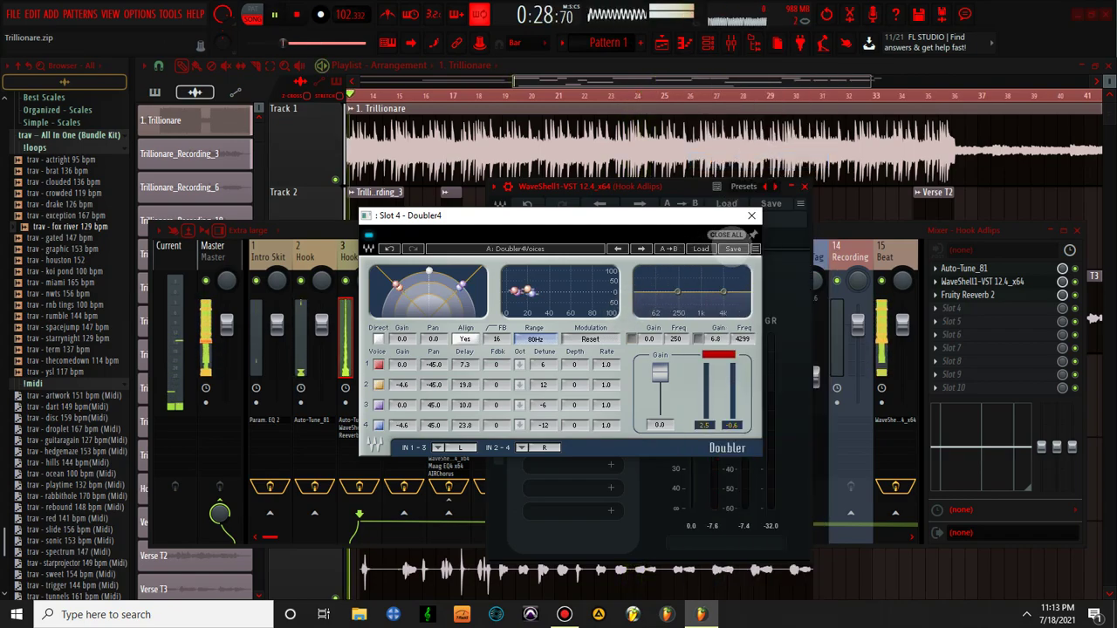
{"action": "left_click", "coordinate": [750, 216]}
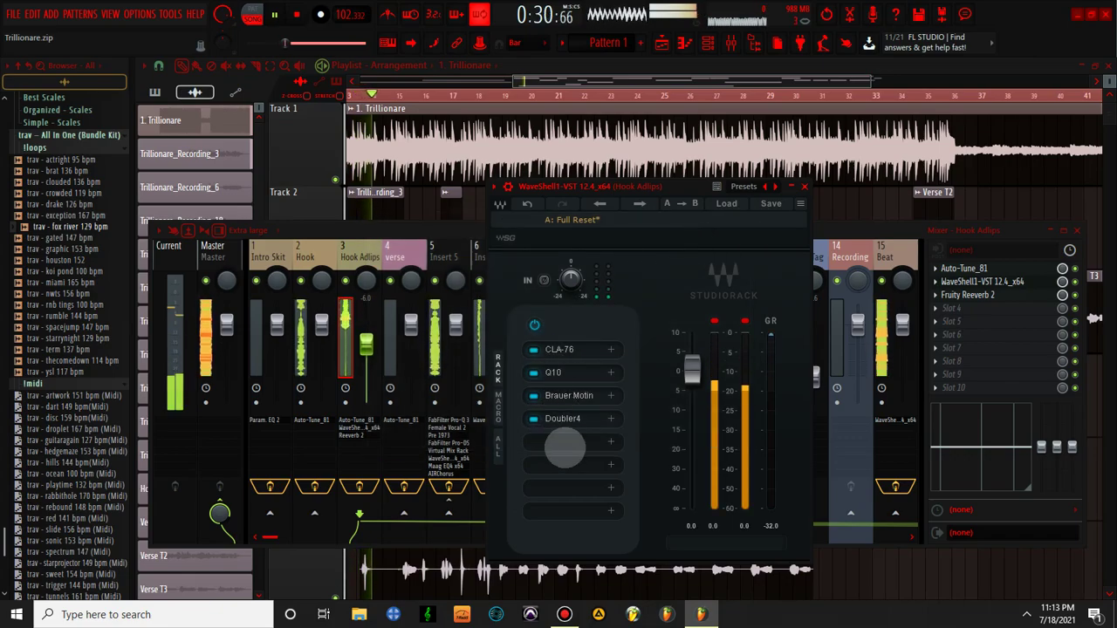
Add the L2 limiter to the fifth slot of the StudioRack and stop playback
{"action": "left_click", "coordinate": [556, 444]}
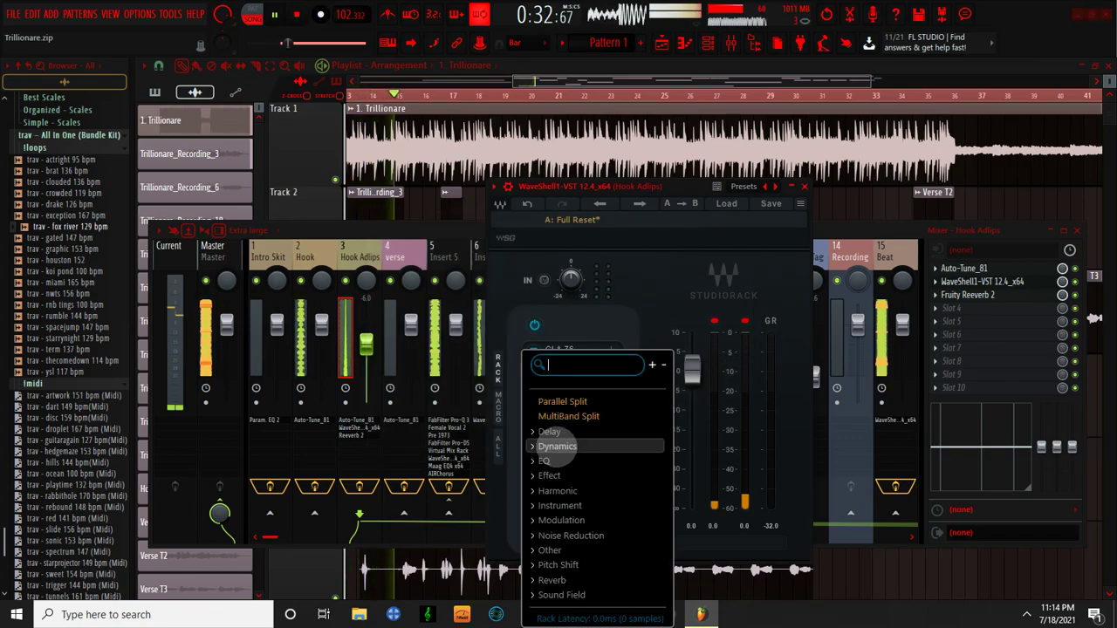
{"action": "type", "text": "L2"}
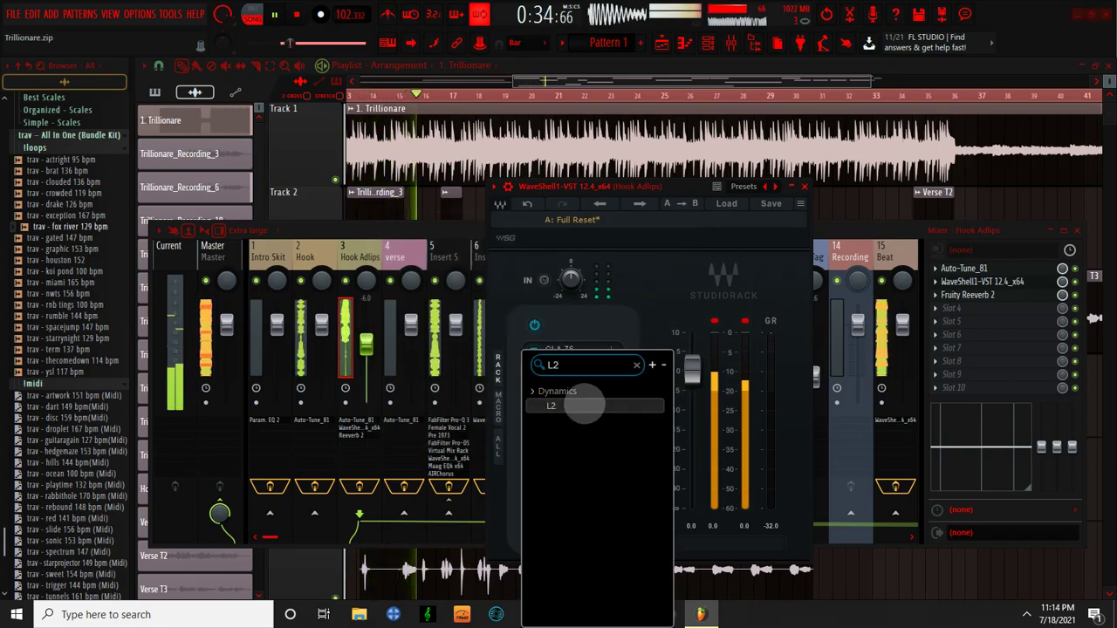
{"action": "left_click", "coordinate": [578, 399]}
{"action": "key", "text": "space"}
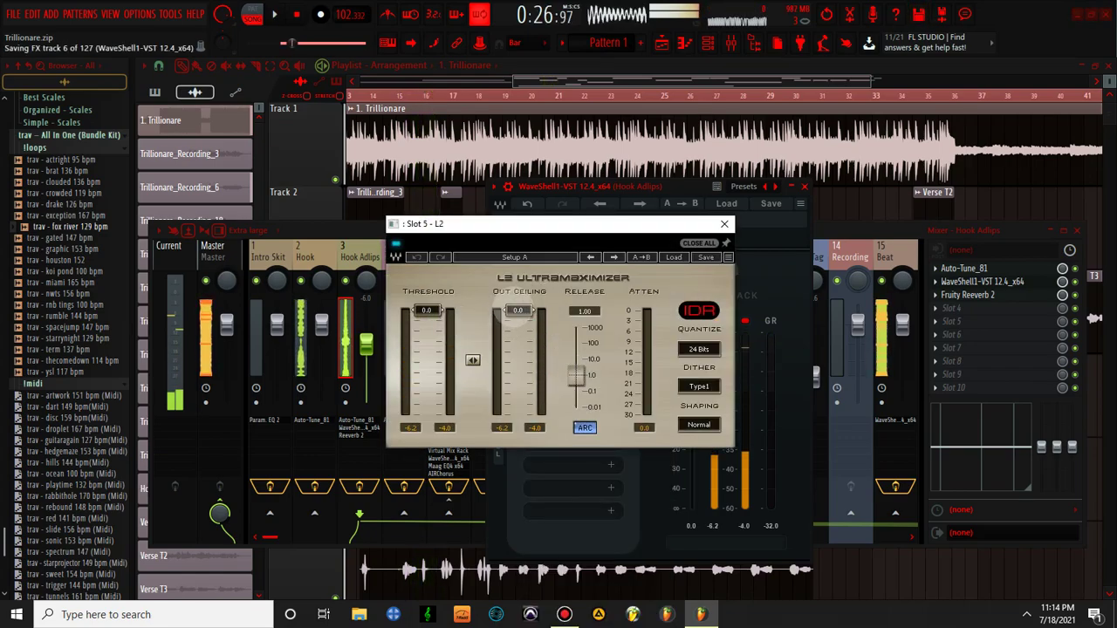
Set L2's out ceiling to -6.0 dB with playback running and close the limiter
{"action": "left_click_drag", "start_coordinate": [517, 311], "coordinate": [517, 340]}
{"action": "key", "text": "space"}
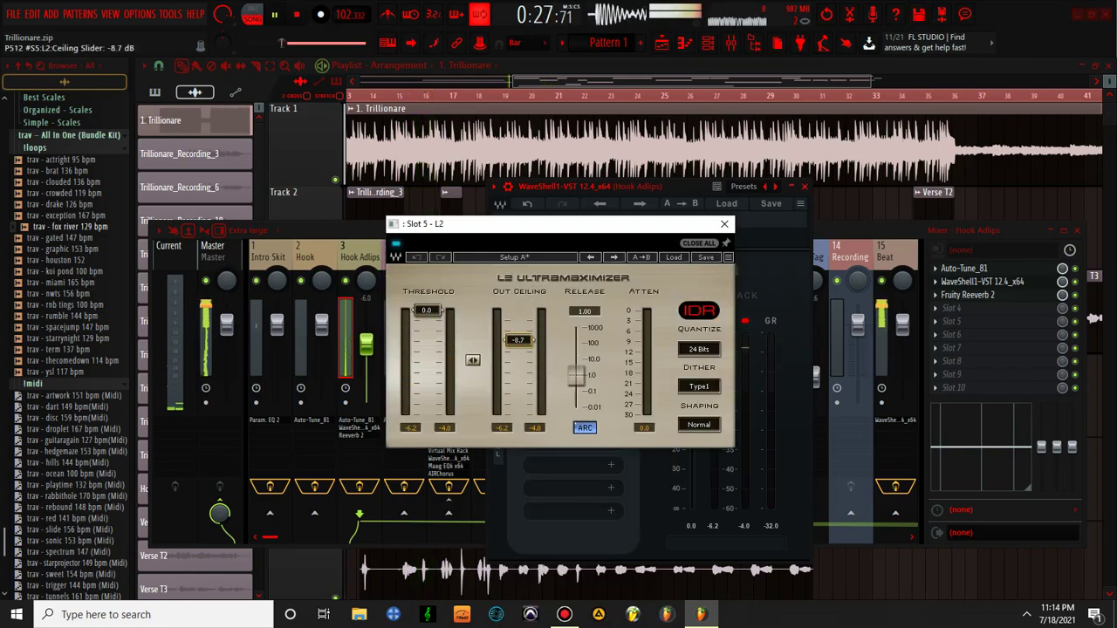
{"action": "left_click_drag", "start_coordinate": [517, 338], "coordinate": [517, 330]}
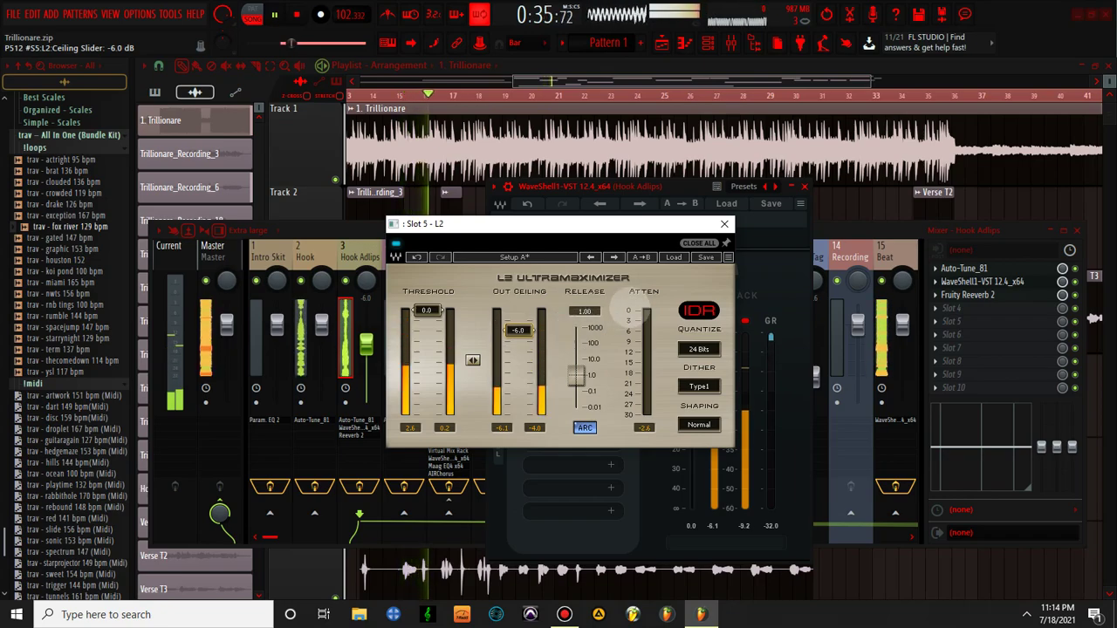
{"action": "left_click", "coordinate": [724, 225]}
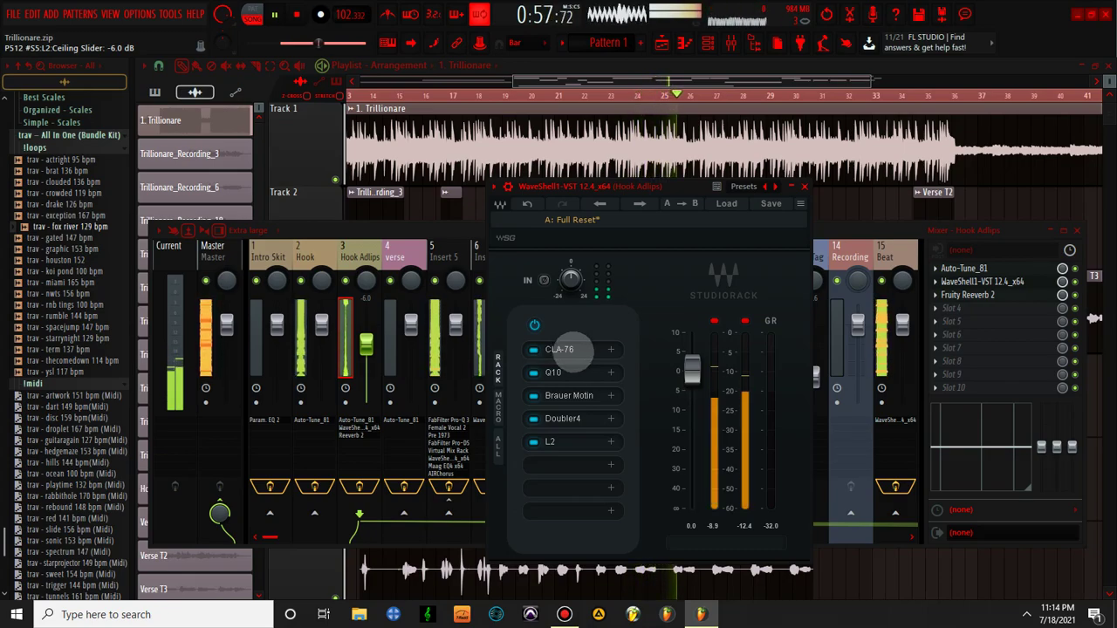
Set the ratio of the CLA-76 in the first slot to ALL and close the compressor
{"action": "left_click", "coordinate": [573, 349]}
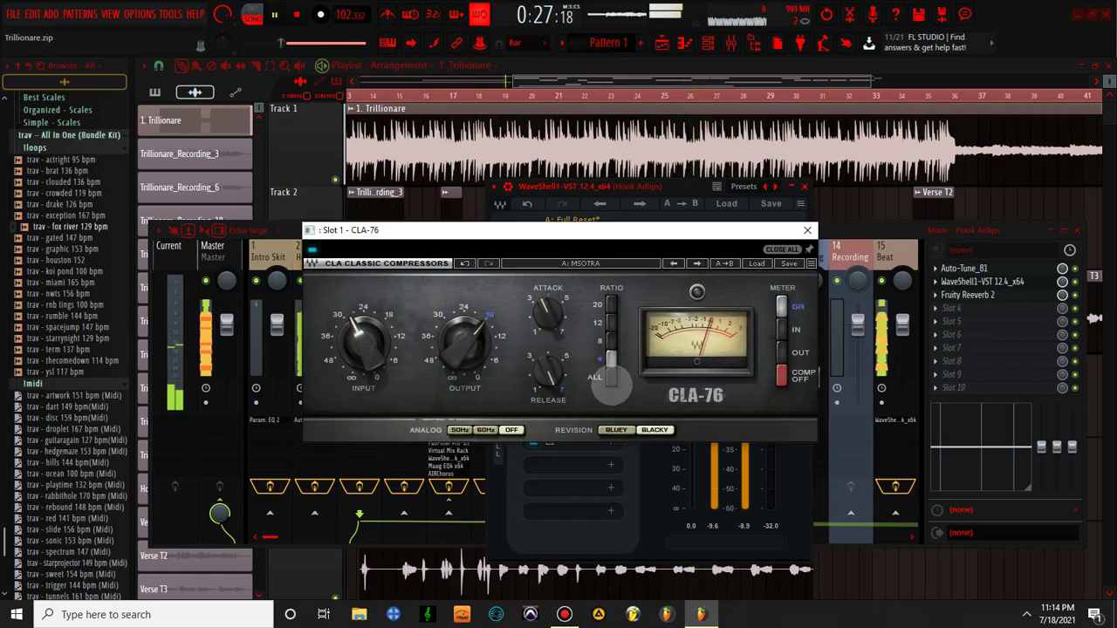
{"action": "left_click", "coordinate": [612, 377]}
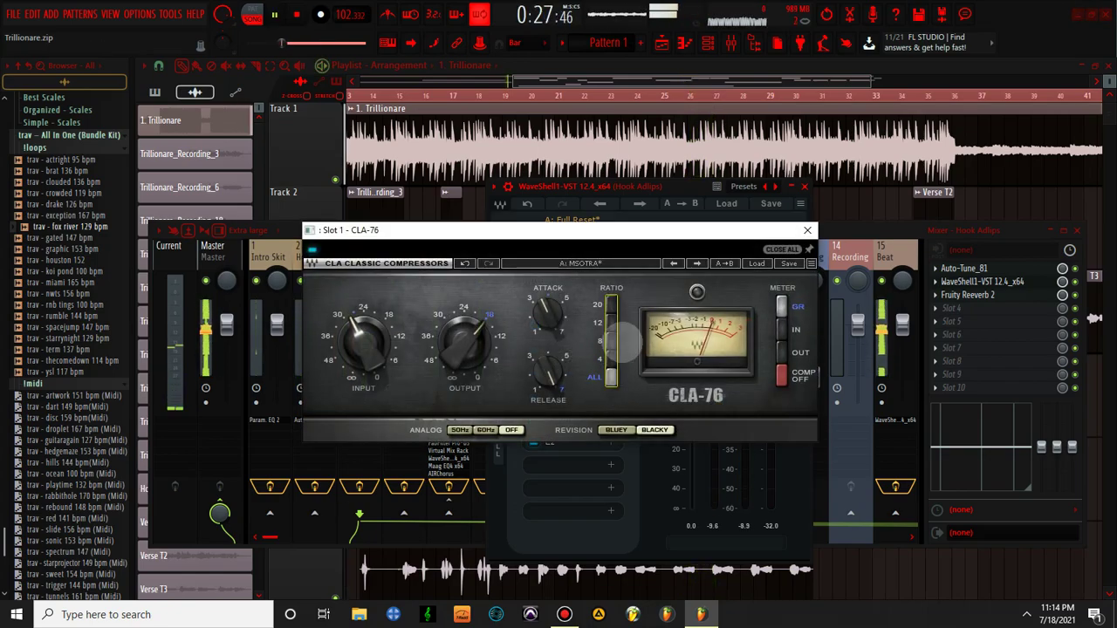
{"action": "left_click", "coordinate": [807, 230]}
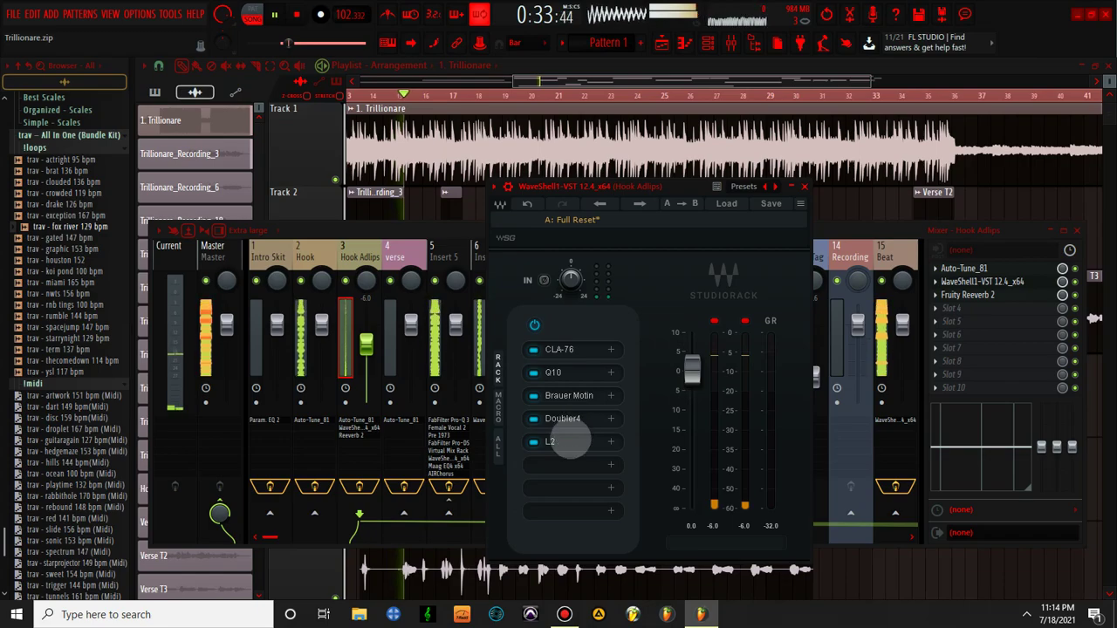
Shift the rack's plugins down one slot and add the NS1 noise suppressor to the first slot
{"action": "left_click_drag", "start_coordinate": [564, 419], "coordinate": [567, 351]}
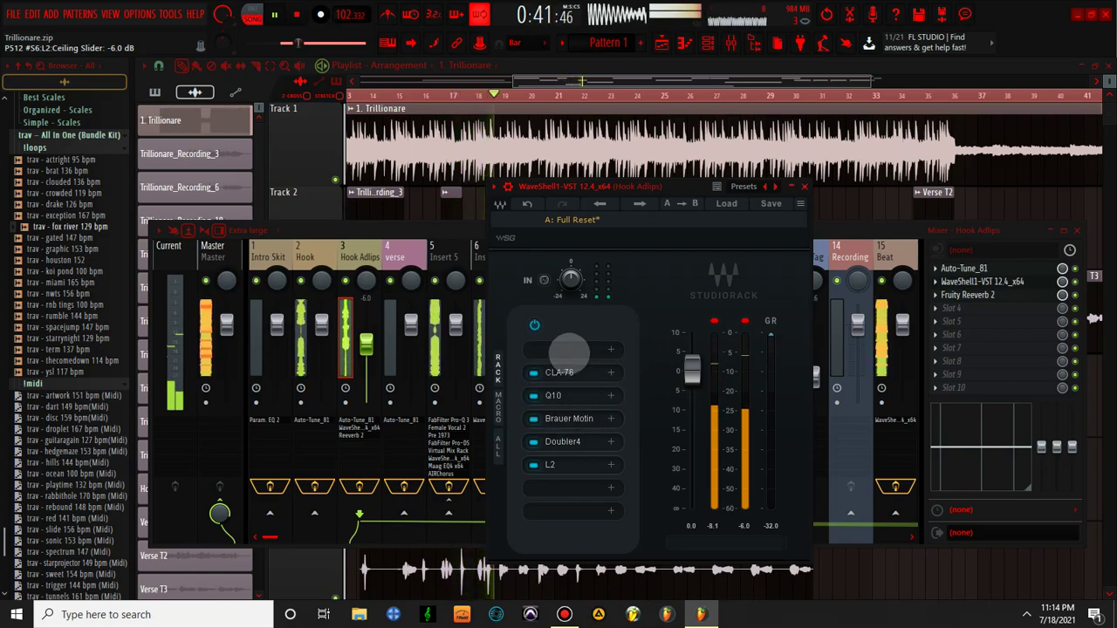
{"action": "left_click", "coordinate": [568, 349]}
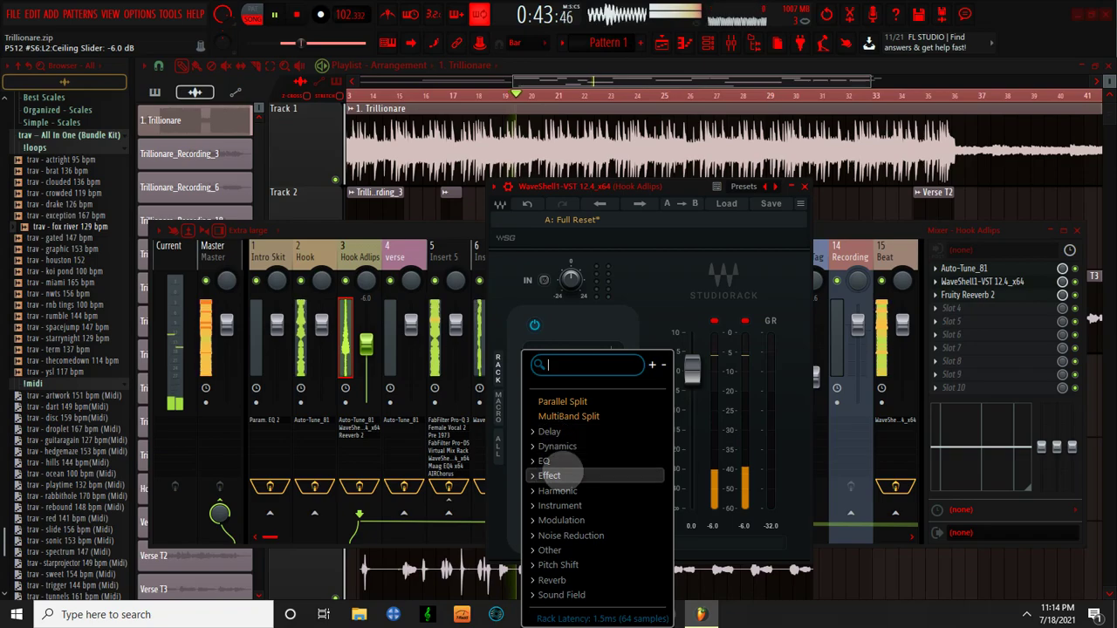
{"action": "type", "text": "eq"}
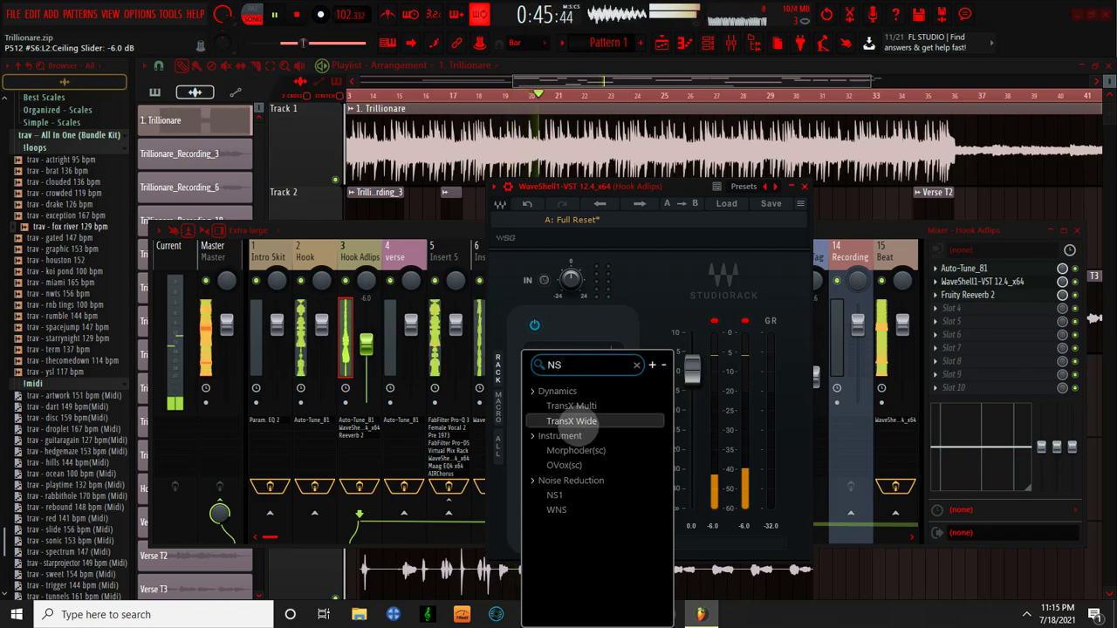
{"action": "left_click", "coordinate": [582, 487]}
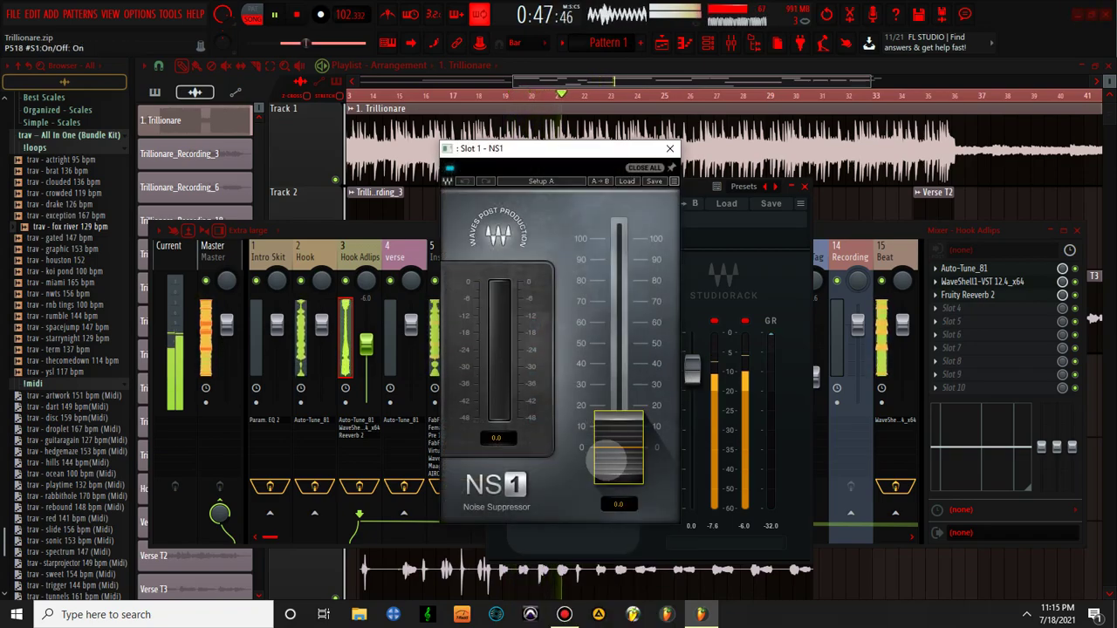
Try NS1's suppression at 10, raise it to 20, and close the plugin
{"action": "type", "text": "10"}
{"action": "key", "text": "Return"}
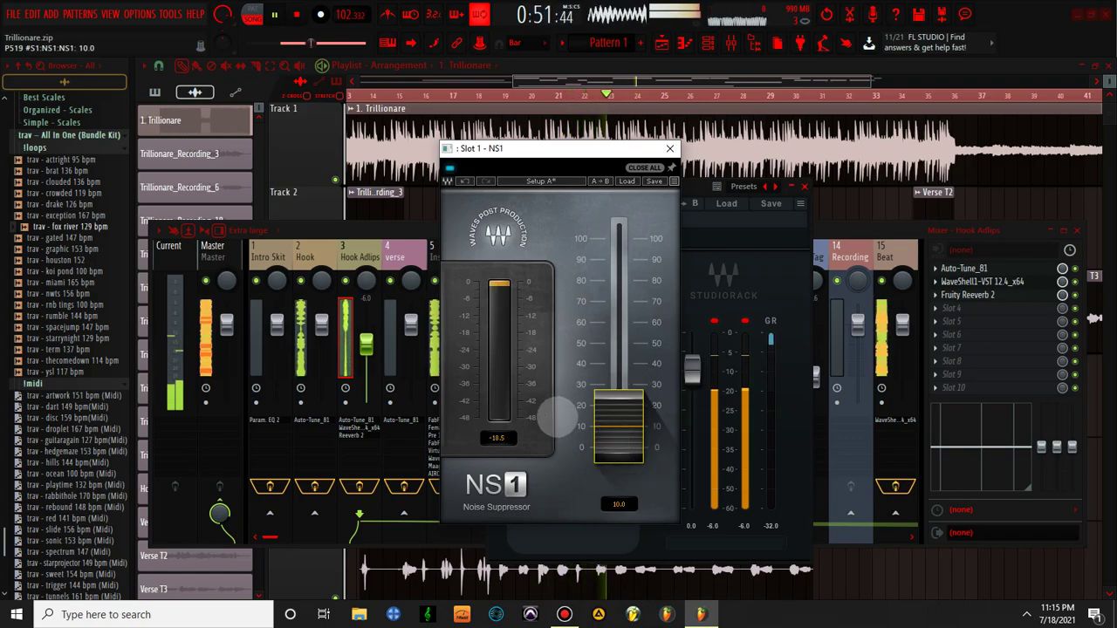
{"action": "left_click", "coordinate": [632, 422]}
{"action": "type", "text": "20"}
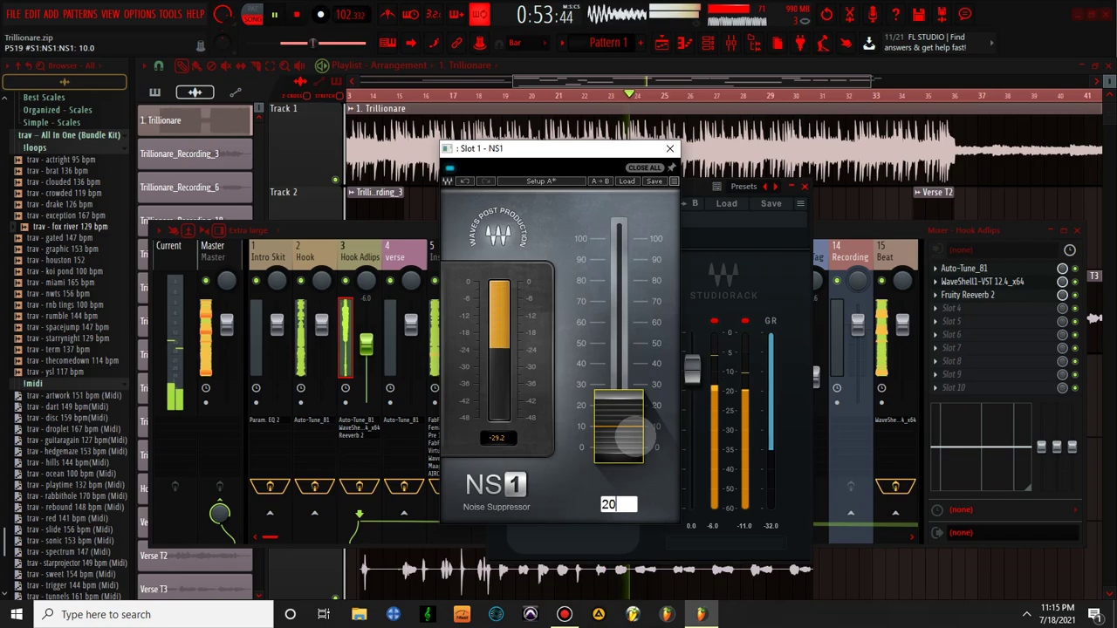
{"action": "key", "text": "Return"}
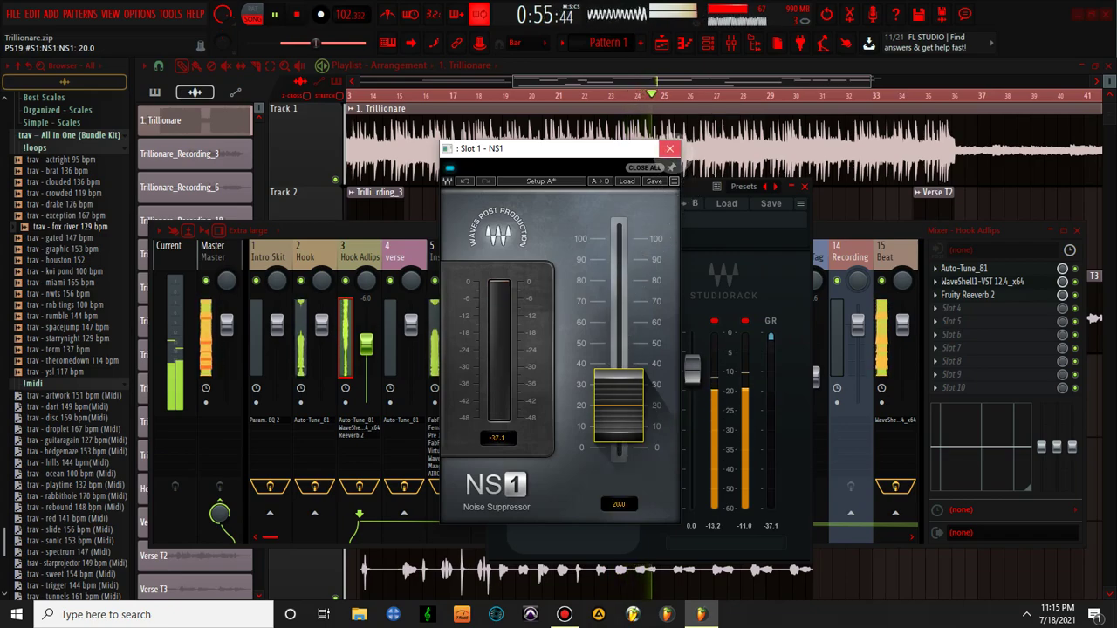
{"action": "left_click", "coordinate": [669, 149]}
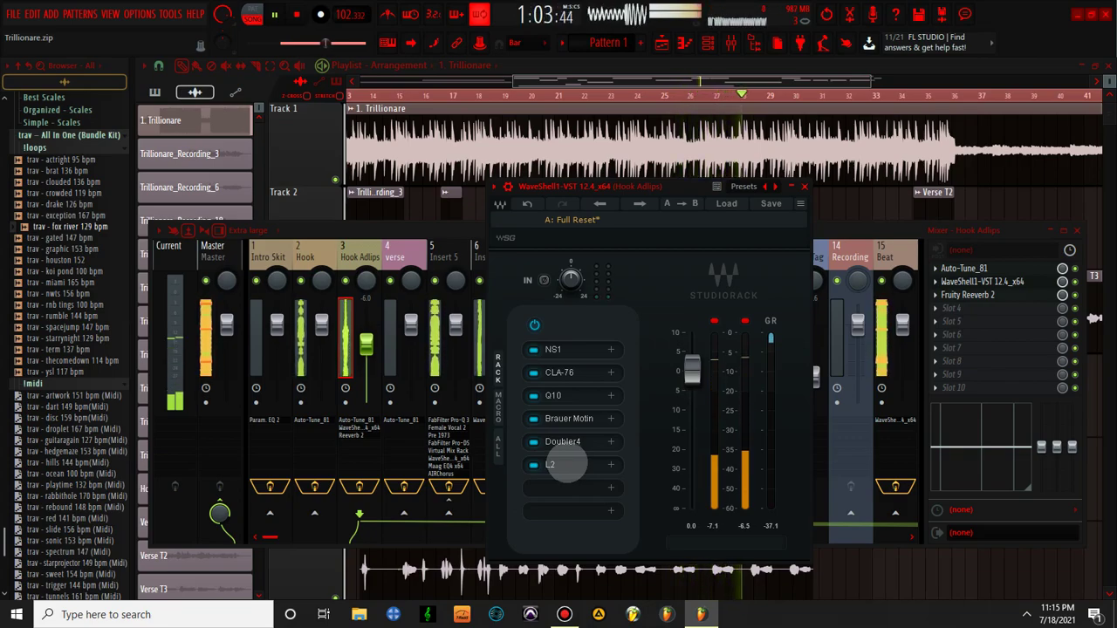
Move L2, Doubler4, Brauer Motion, Q10 and CLA-76 down one slot each to free the second slot
{"action": "left_click_drag", "start_coordinate": [567, 464], "coordinate": [574, 485]}
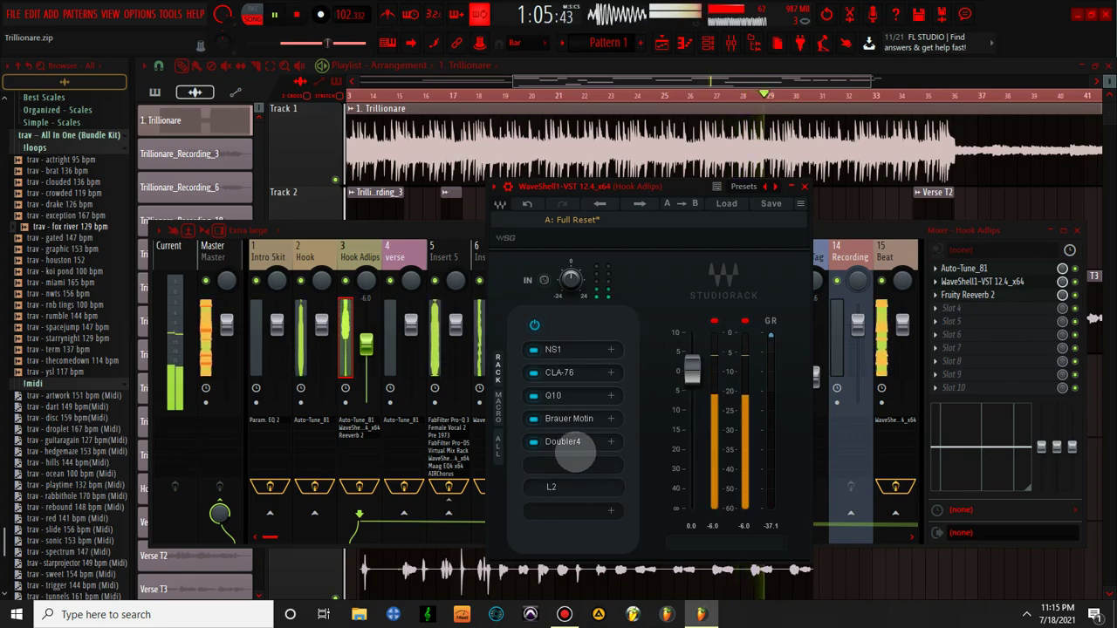
{"action": "left_click_drag", "start_coordinate": [573, 445], "coordinate": [568, 462]}
{"action": "left_click_drag", "start_coordinate": [573, 417], "coordinate": [567, 441]}
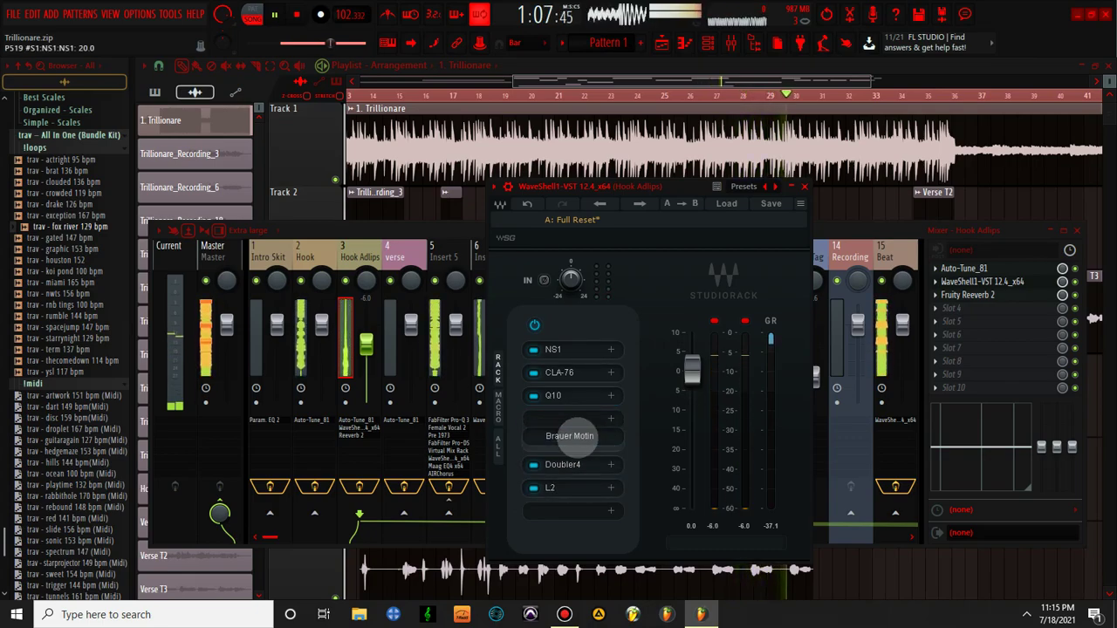
{"action": "left_click_drag", "start_coordinate": [571, 395], "coordinate": [568, 416]}
{"action": "left_click_drag", "start_coordinate": [568, 372], "coordinate": [567, 394]}
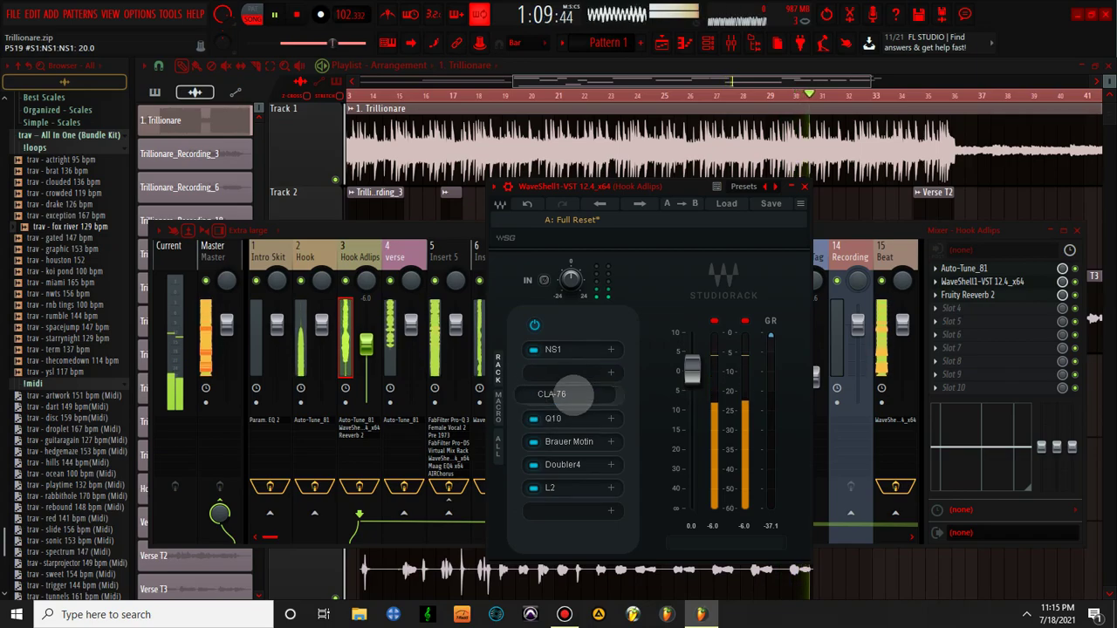
Add the sidechain-capable C1 gate to the second slot of the StudioRack
{"action": "left_click", "coordinate": [568, 373]}
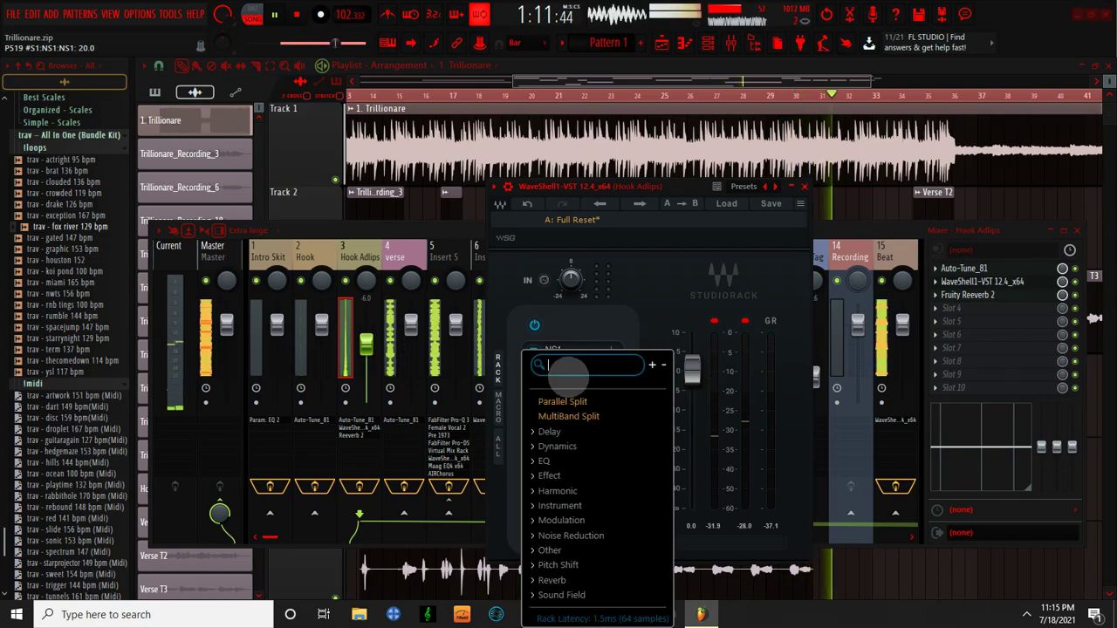
{"action": "type", "text": "C1"}
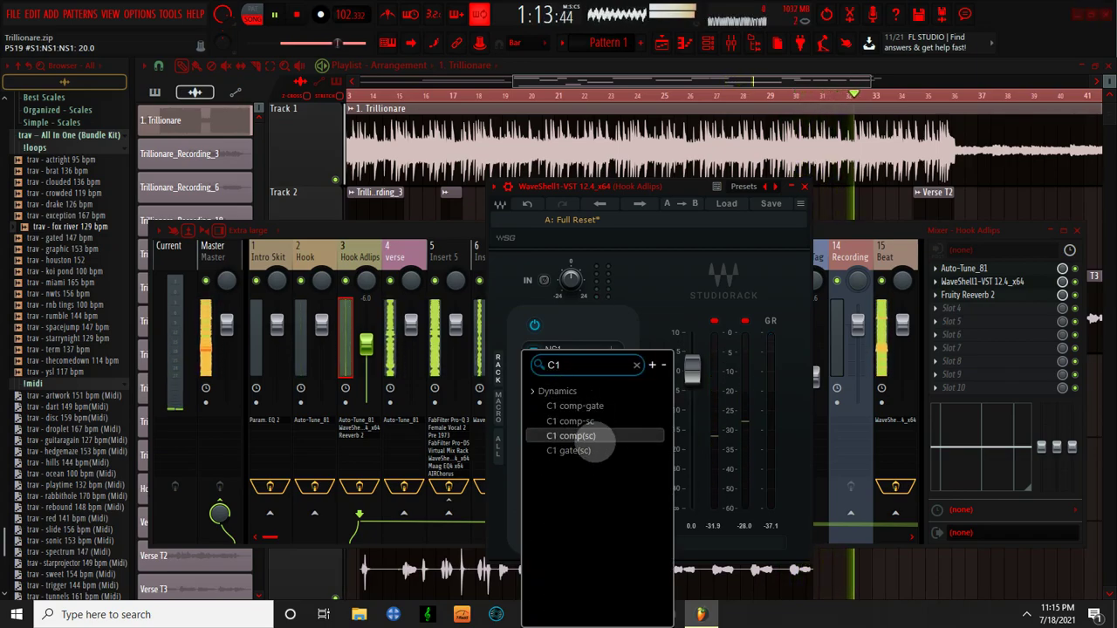
{"action": "left_click", "coordinate": [591, 451]}
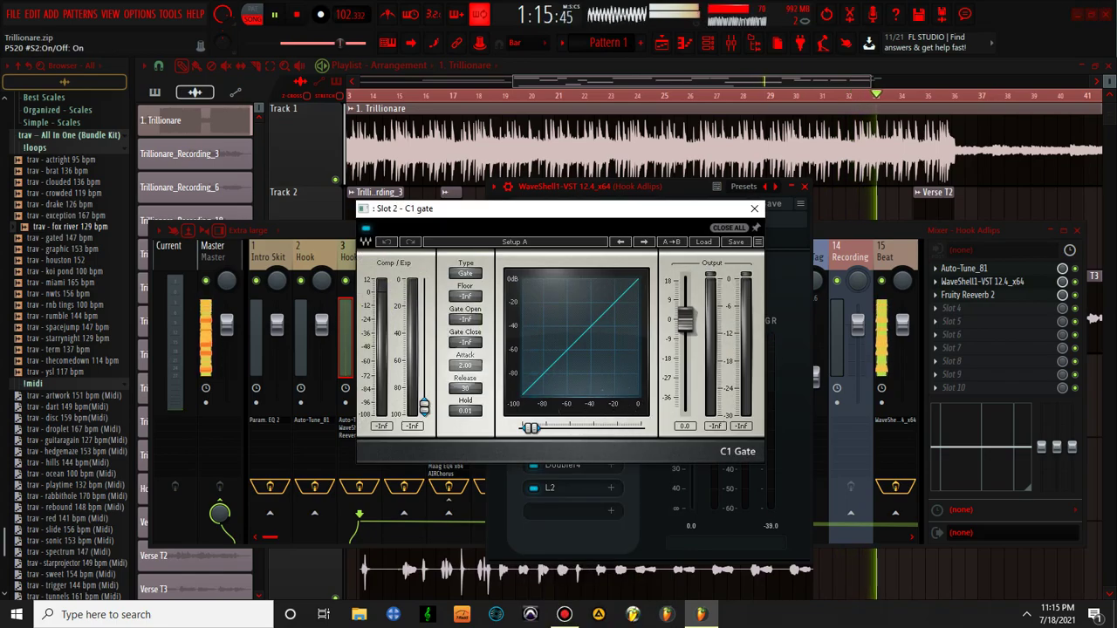
Set C1 gate's Gate Open and Gate Close thresholds to -63.0 dB and close the gate
{"action": "left_click_drag", "start_coordinate": [423, 406], "coordinate": [423, 362]}
{"action": "left_click_drag", "start_coordinate": [546, 216], "coordinate": [649, 226]}
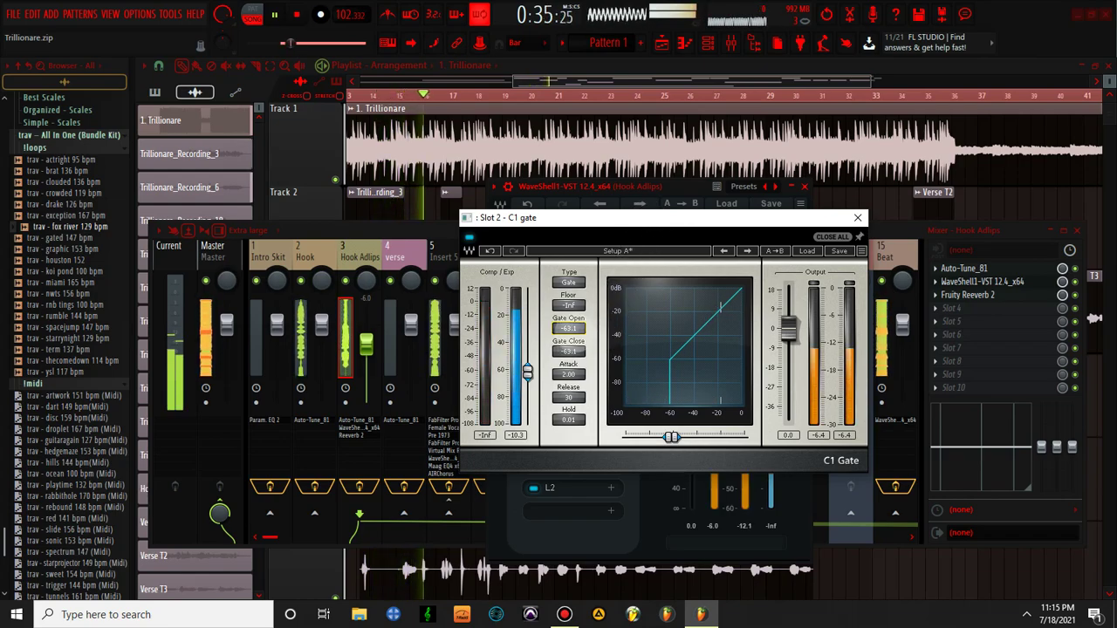
{"action": "key", "text": "Up"}
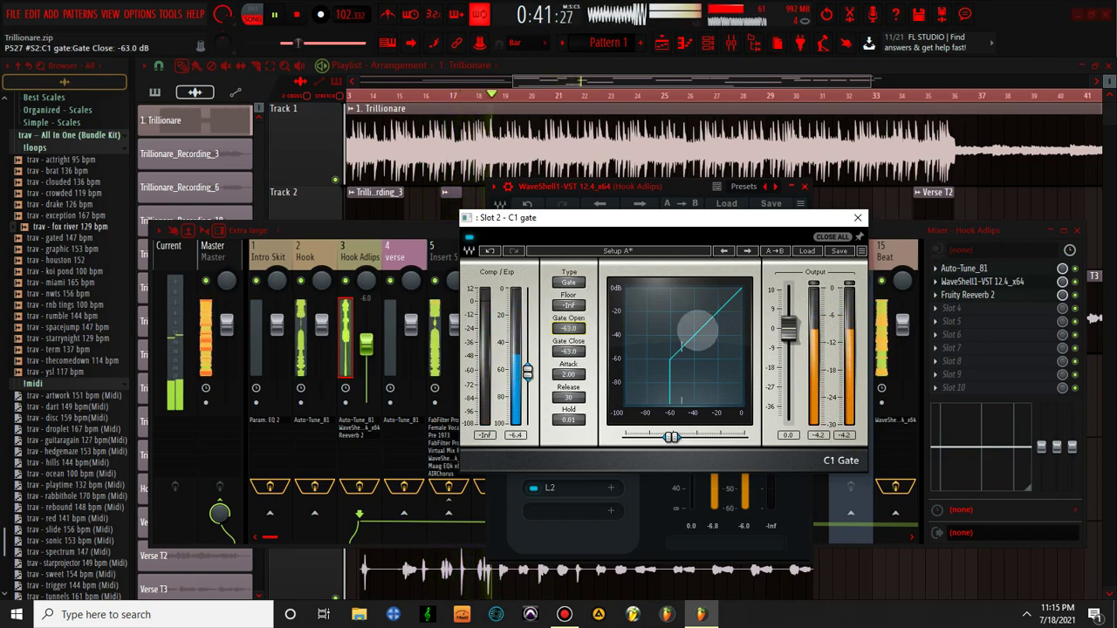
{"action": "left_click", "coordinate": [858, 217]}
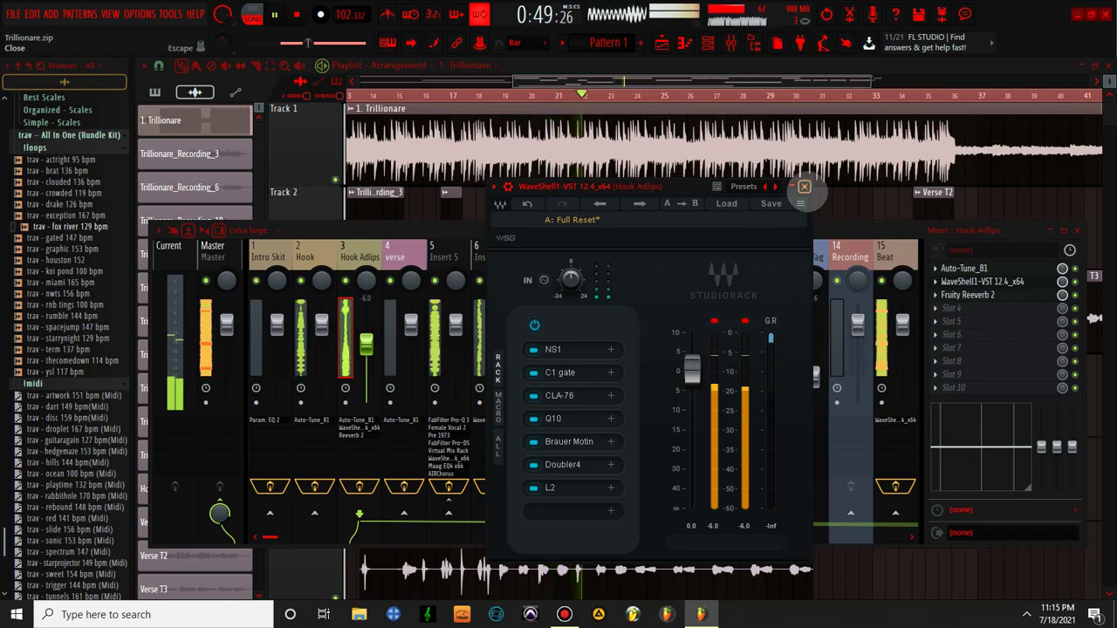
Close the Hook Adlips StudioRack and bring the Playlist in front of the mixer
{"action": "left_click", "coordinate": [805, 186]}
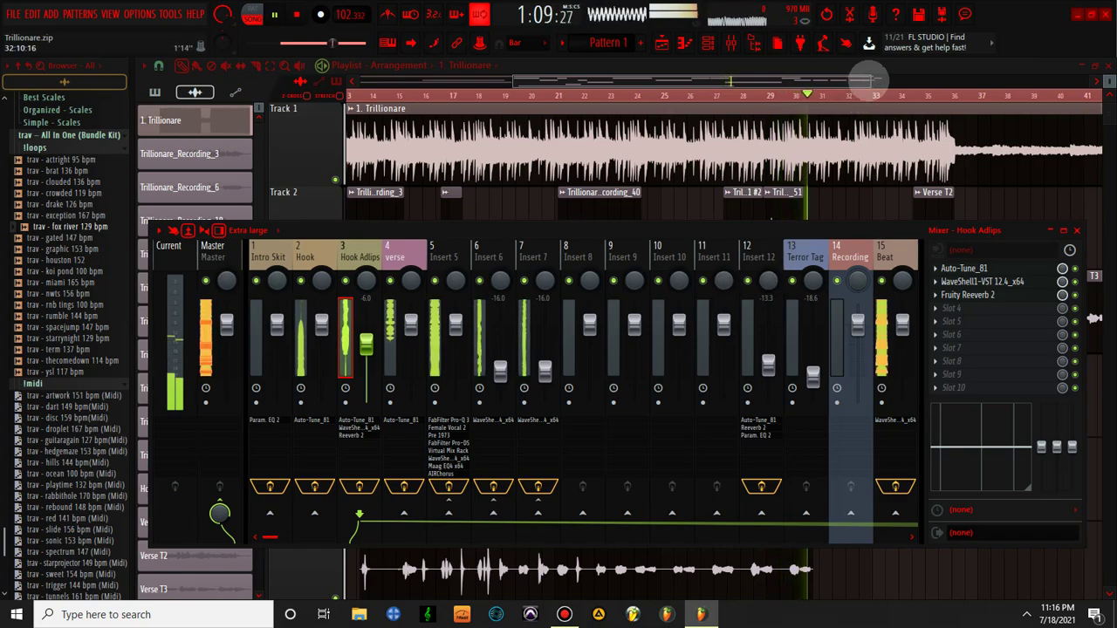
{"action": "left_click", "coordinate": [867, 79]}
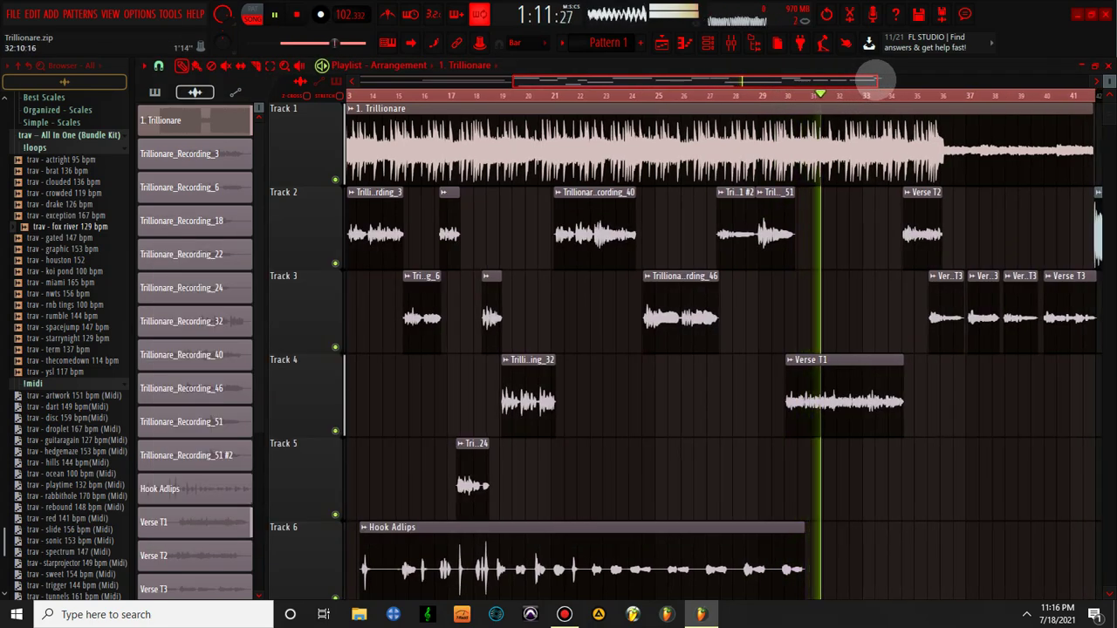
{"action": "left_click_drag", "start_coordinate": [876, 79], "coordinate": [872, 79]}
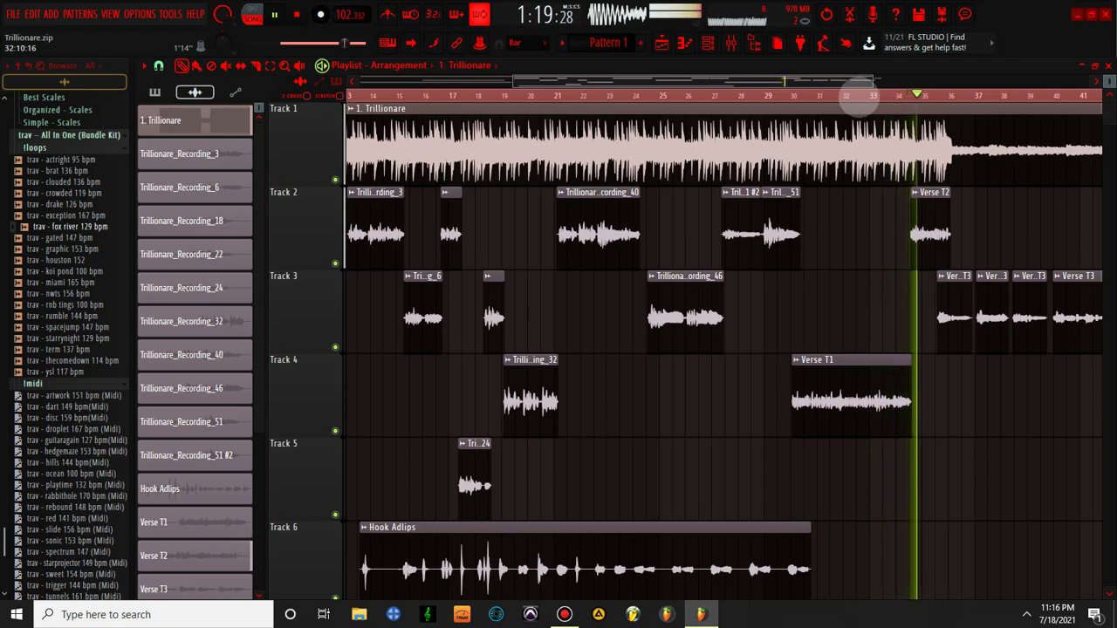
Try Insert 6's volume at -17.5 dB while the song plays and return it to -16.0 dB
{"action": "left_click", "coordinate": [731, 44]}
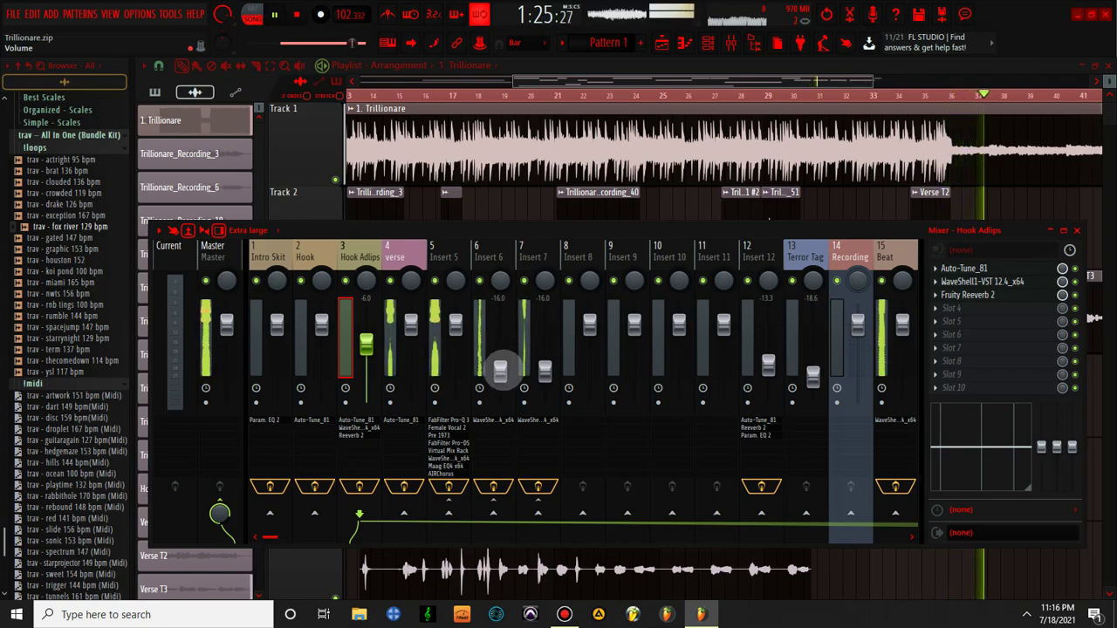
{"action": "left_click_drag", "start_coordinate": [500, 371], "coordinate": [500, 377]}
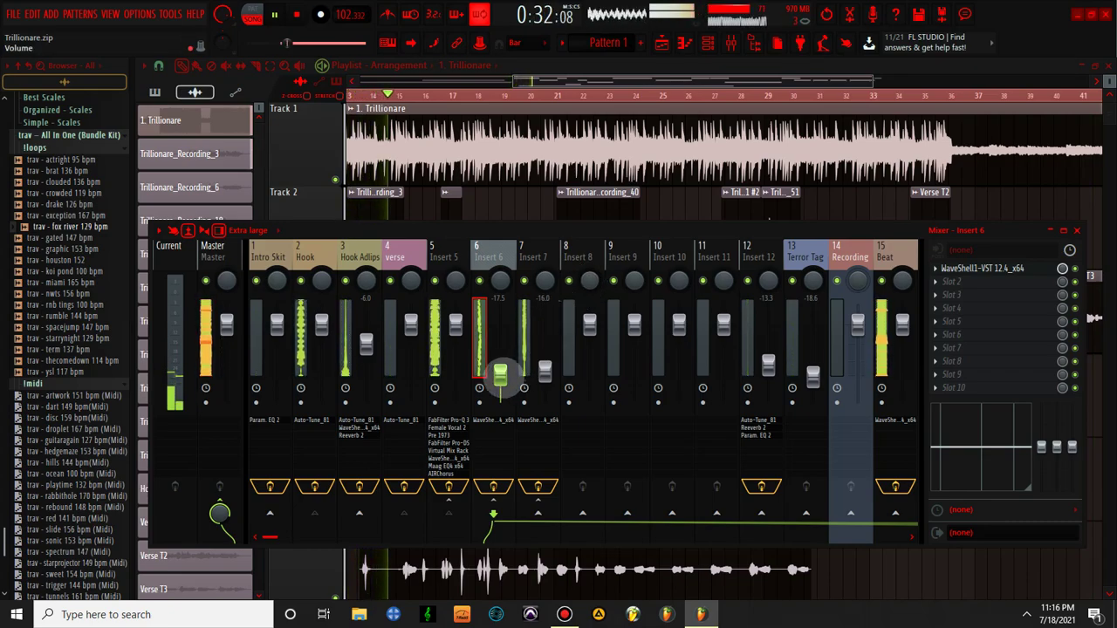
{"action": "left_click_drag", "start_coordinate": [500, 375], "coordinate": [499, 369]}
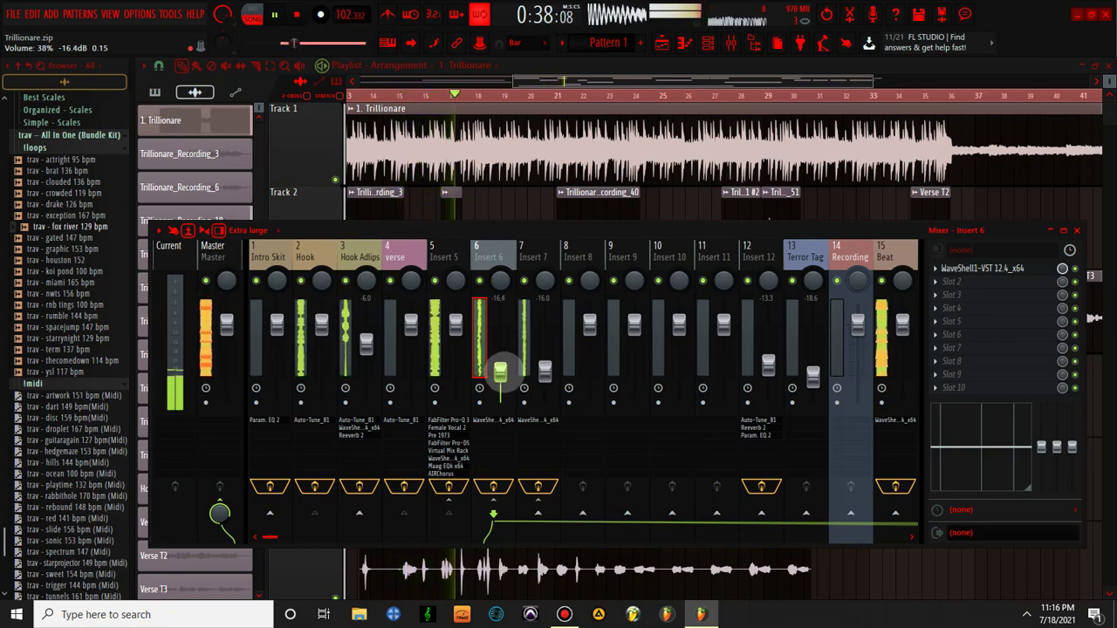
{"action": "right_click", "coordinate": [500, 372]}
{"action": "key", "text": "Escape"}
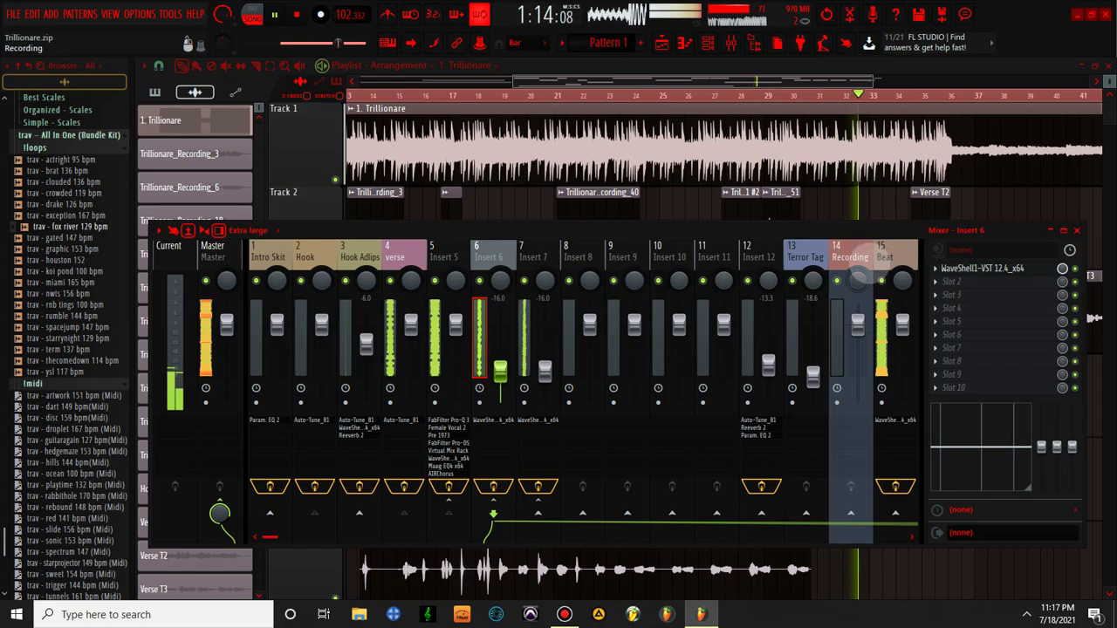
Set the low-frequency boost of the PuigTec EQP1A in the Beat channel's StudioRack to 3.0 and close the rack
{"action": "left_click", "coordinate": [884, 254]}
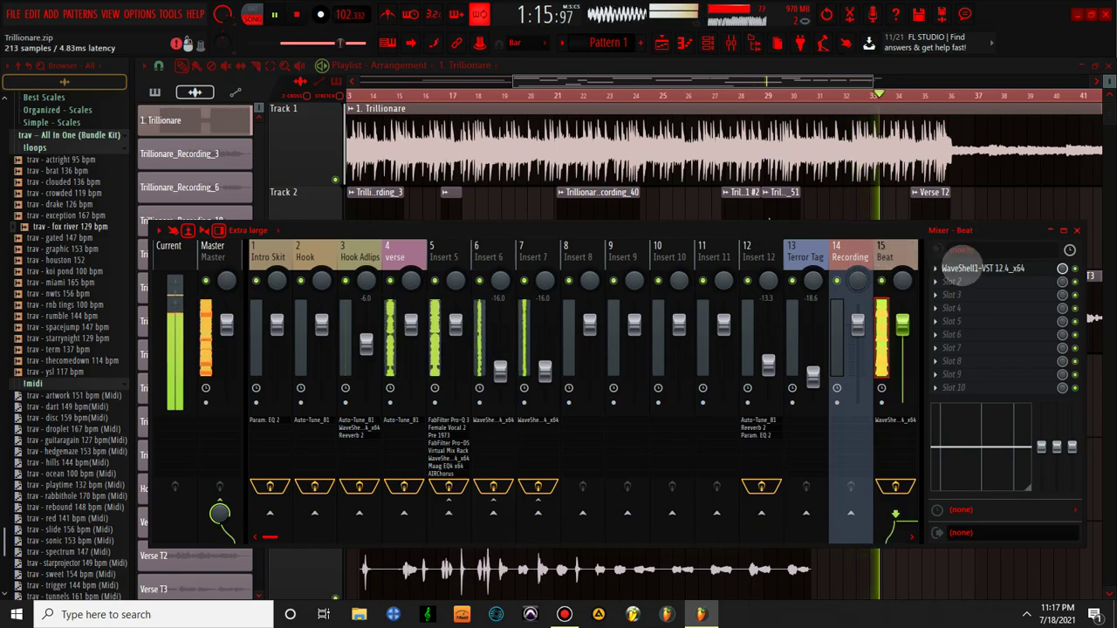
{"action": "left_click", "coordinate": [981, 268]}
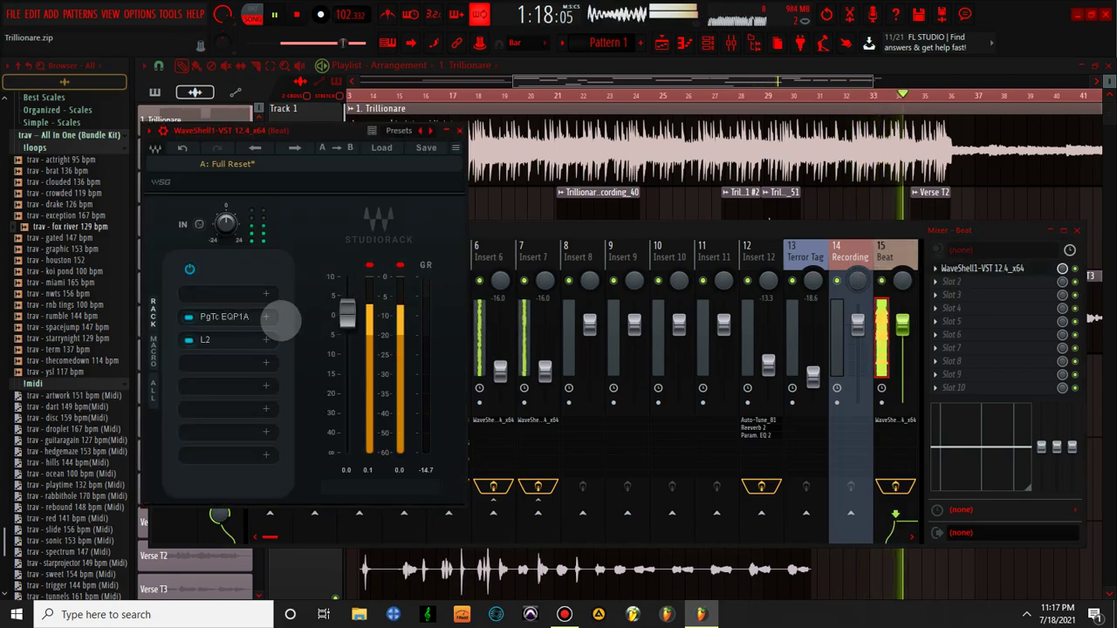
{"action": "left_click", "coordinate": [238, 316]}
{"action": "left_click_drag", "start_coordinate": [381, 323], "coordinate": [381, 320]}
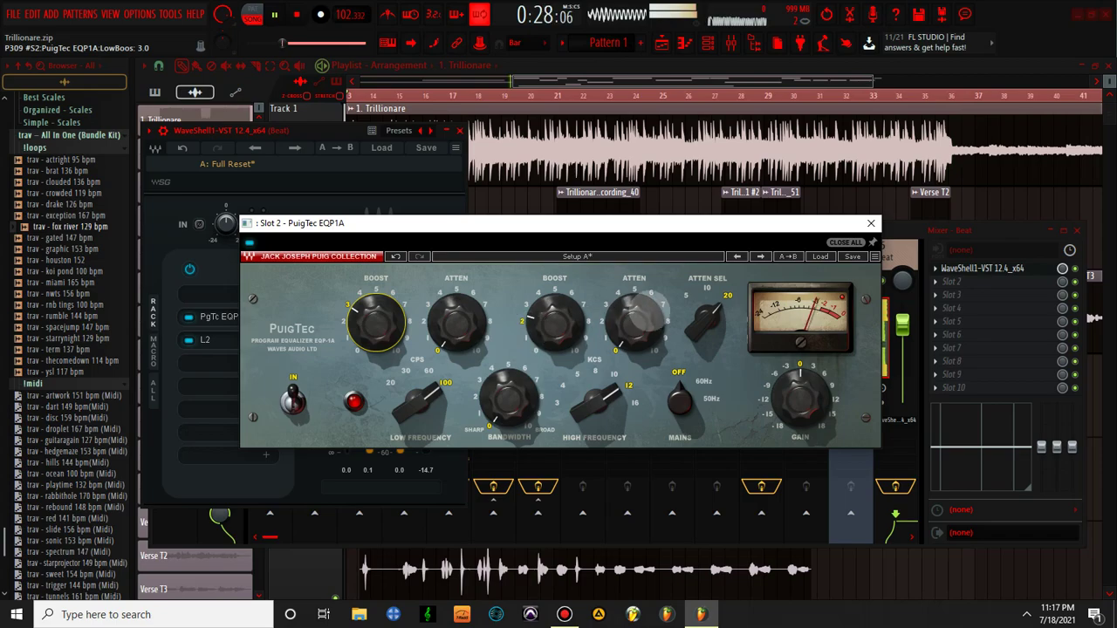
{"action": "left_click", "coordinate": [870, 223]}
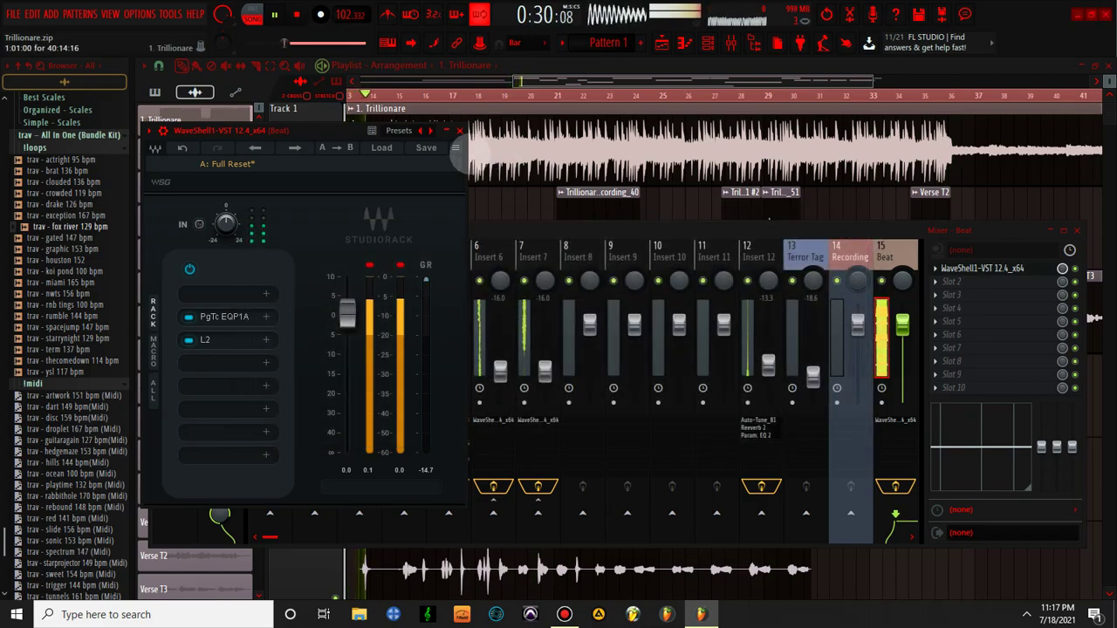
{"action": "left_click", "coordinate": [459, 130]}
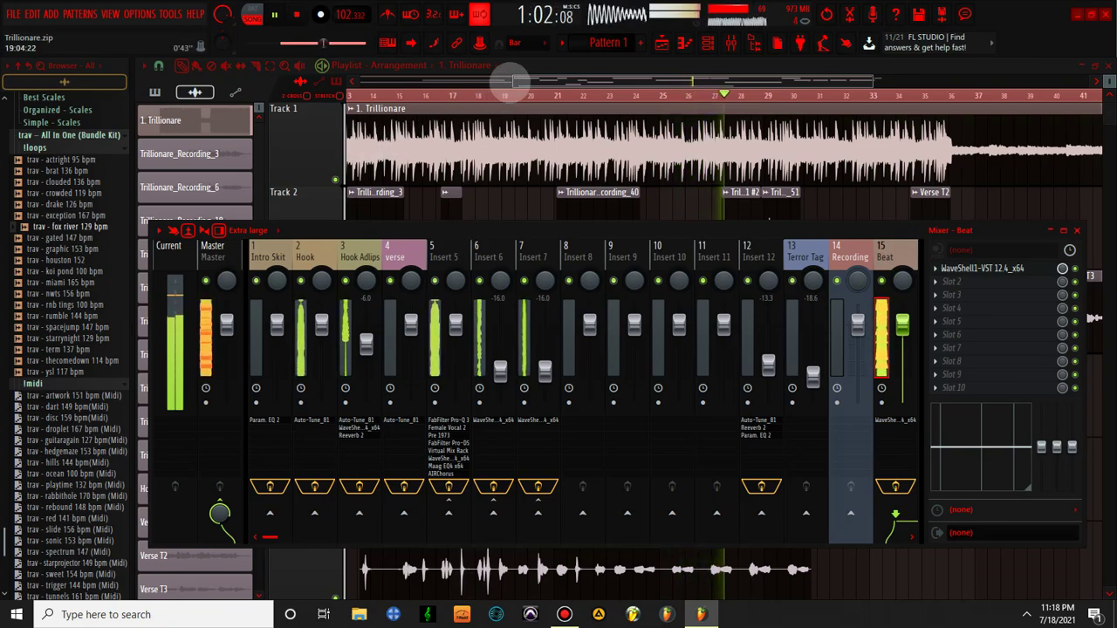
{"action": "key", "text": "F9"}
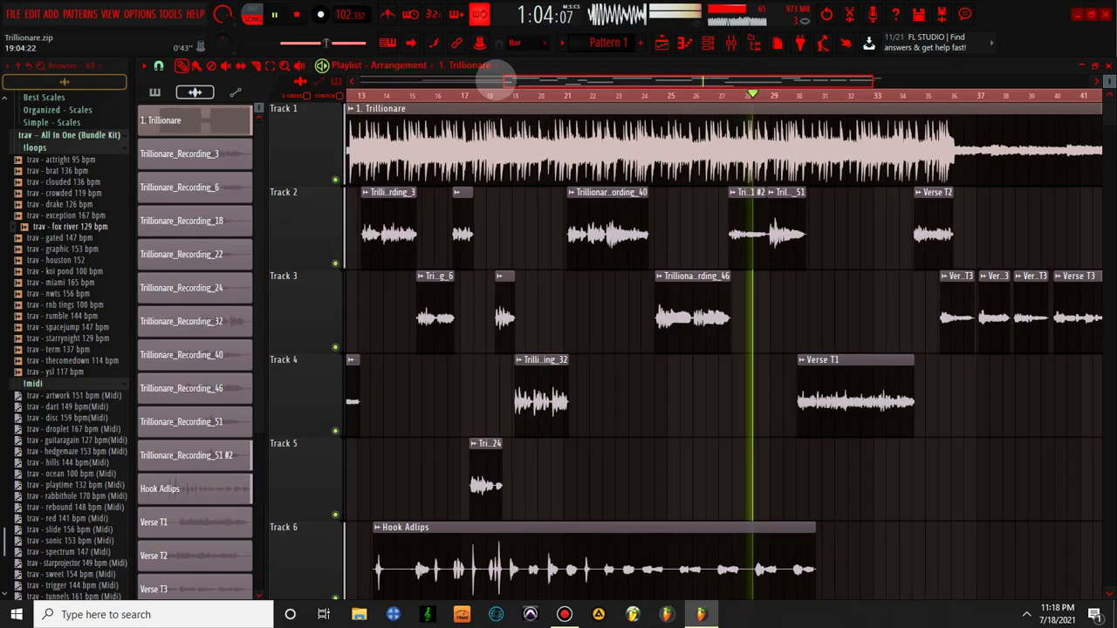
{"action": "left_click_drag", "start_coordinate": [506, 80], "coordinate": [509, 80]}
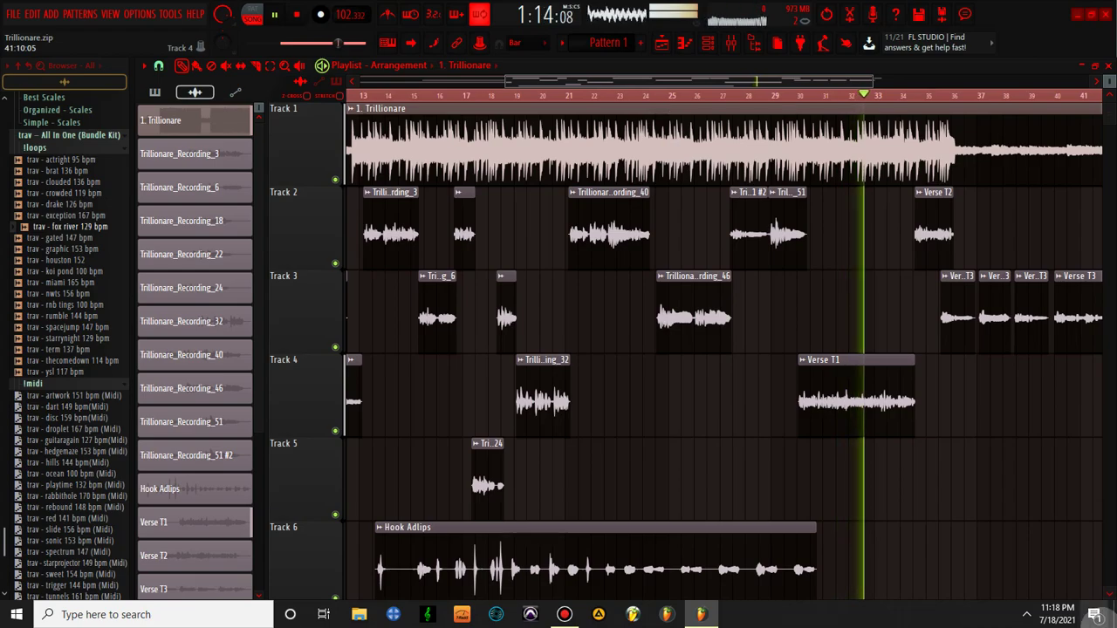
{"action": "left_click", "coordinate": [1092, 611]}
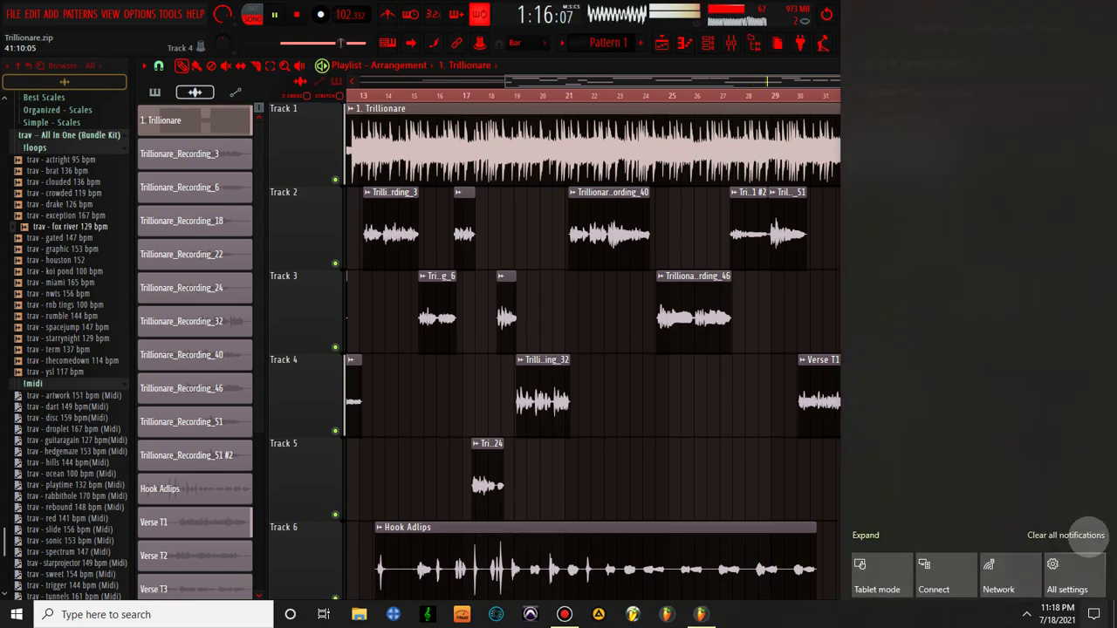
{"action": "left_click", "coordinate": [942, 620]}
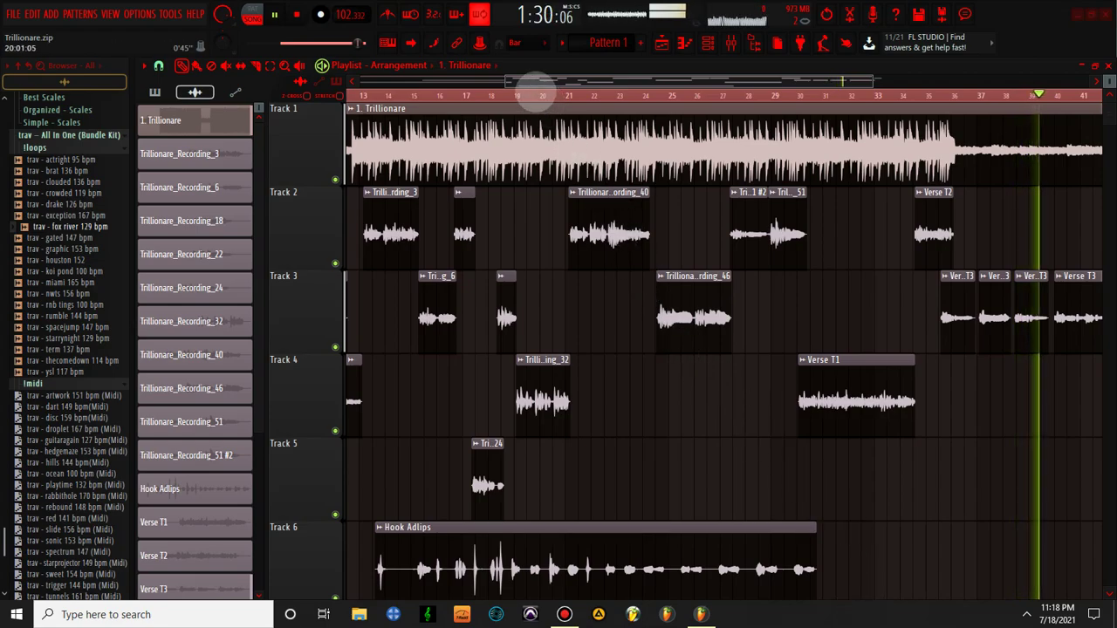
{"action": "left_click_drag", "start_coordinate": [506, 80], "coordinate": [515, 80]}
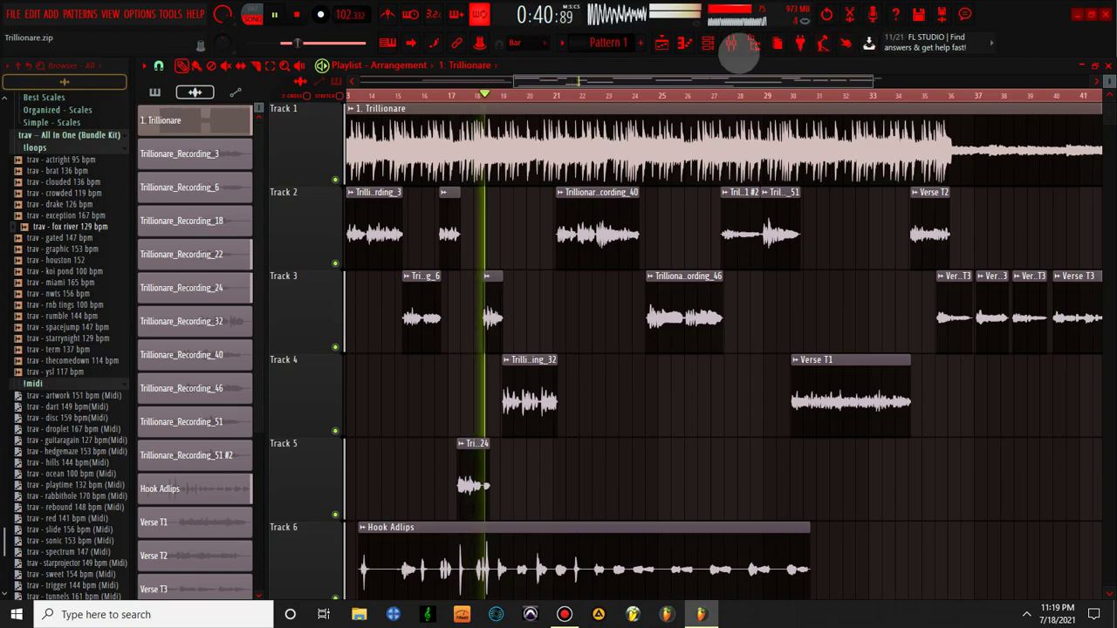
Set the wet level of Fruity Reeverb 2 on Hook Adlips to 65% and close the reverb and the mixer
{"action": "left_click", "coordinate": [731, 42]}
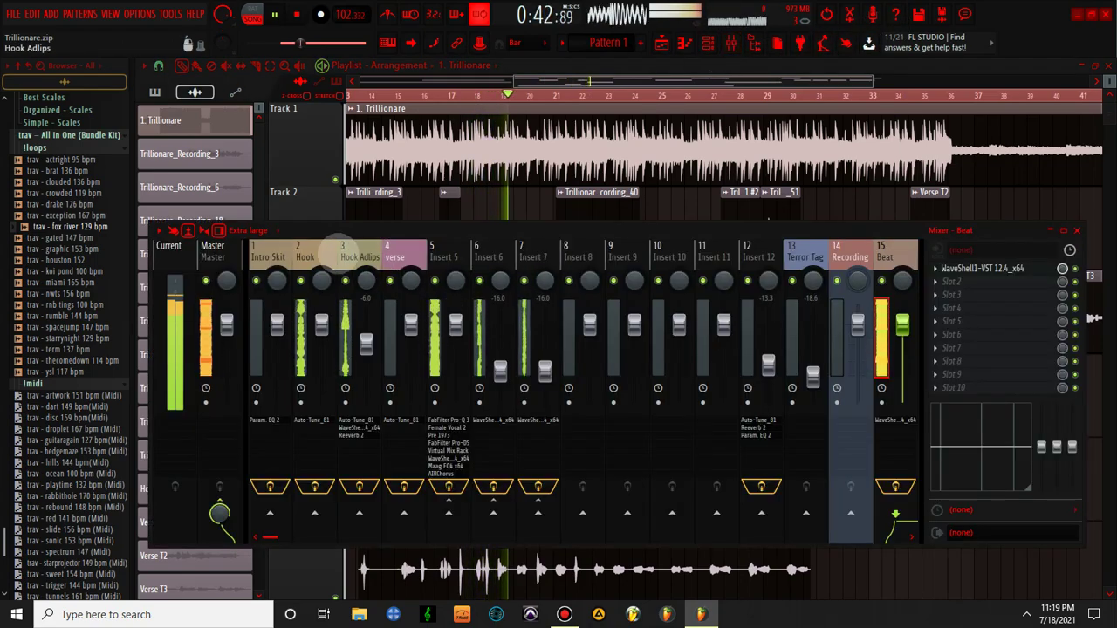
{"action": "left_click", "coordinate": [362, 246]}
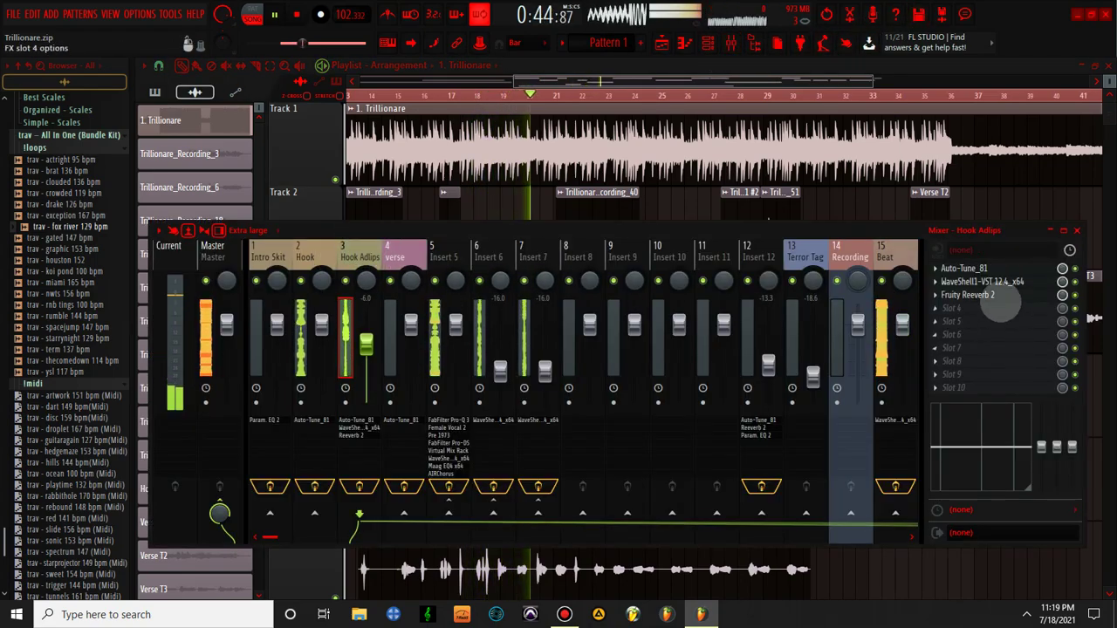
{"action": "left_click", "coordinate": [960, 295]}
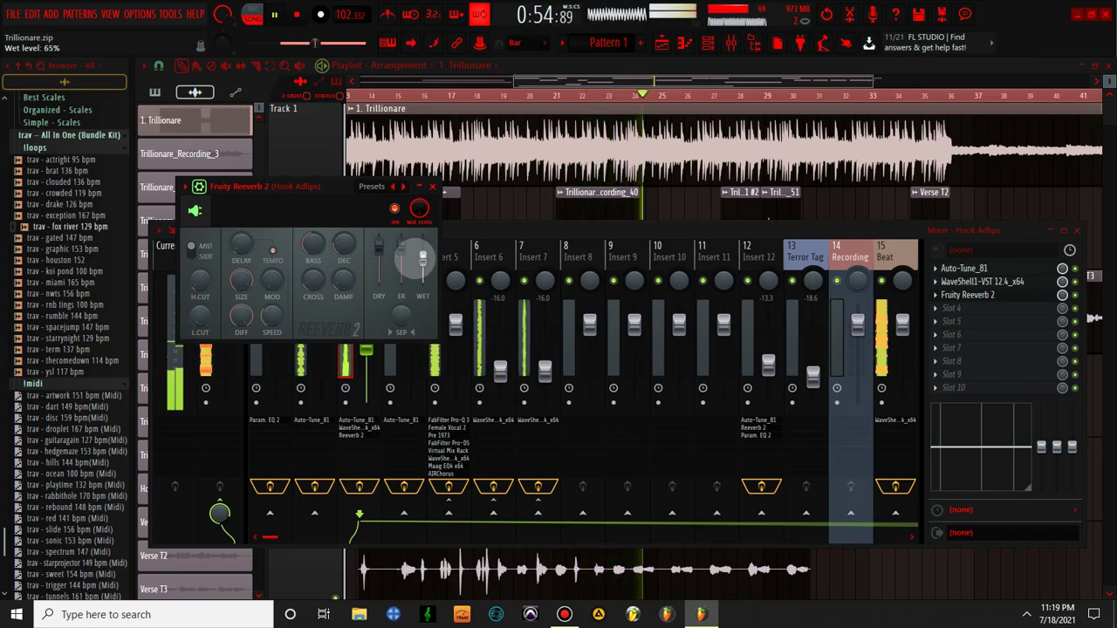
{"action": "left_click", "coordinate": [432, 186]}
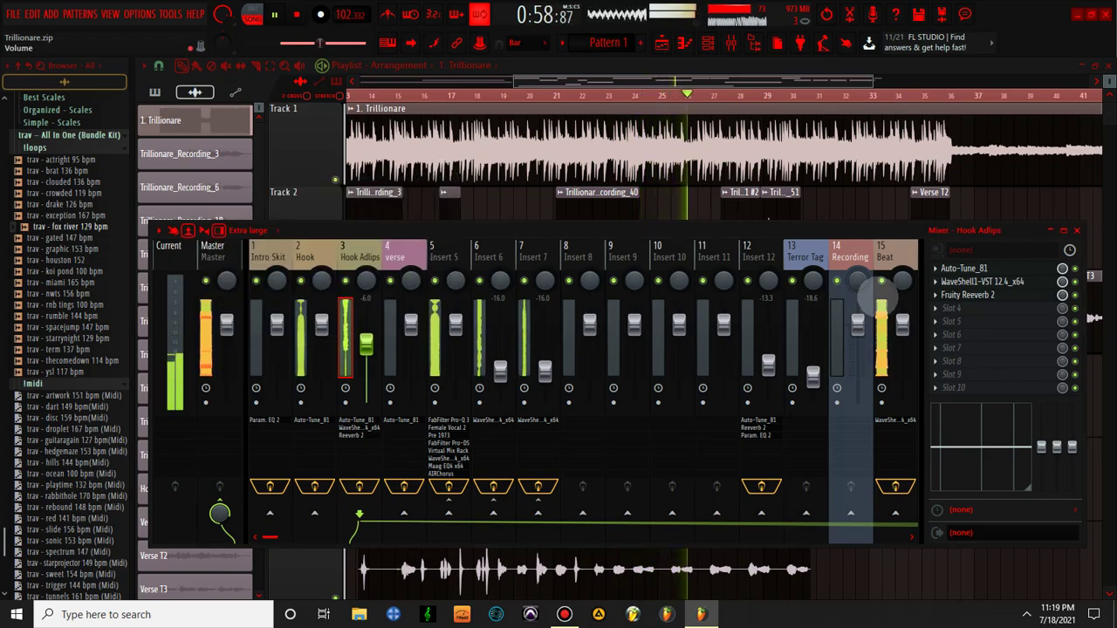
{"action": "left_click", "coordinate": [1077, 230]}
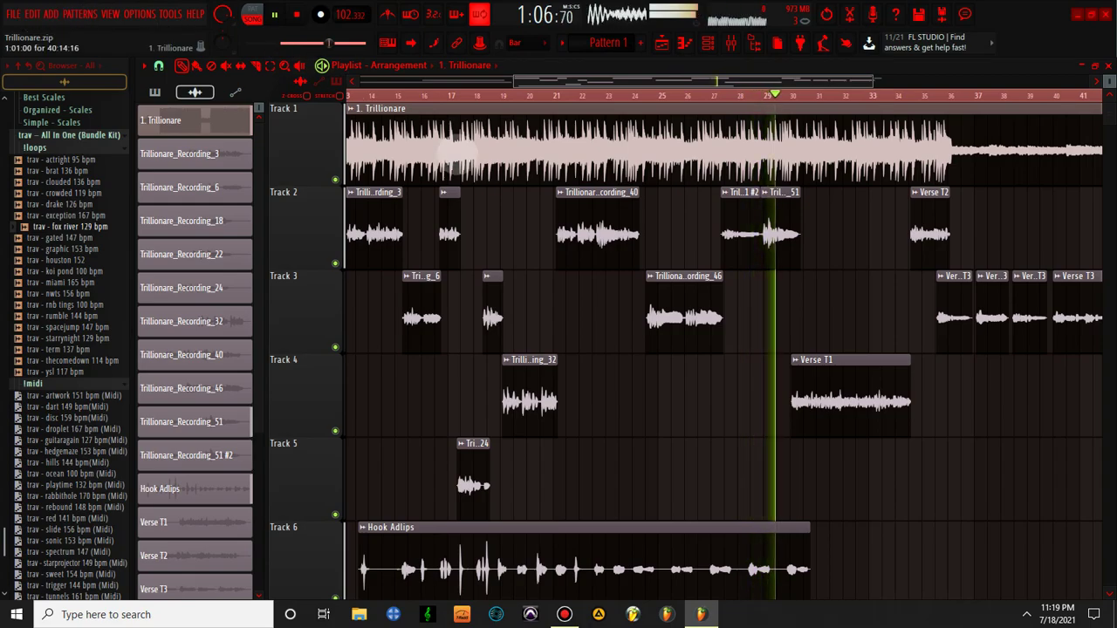
Save the project to the Desktop as the zipped song file Trillionare.zip, replacing the existing file
{"action": "key", "text": "ctrl+shift+s"}
{"action": "key", "text": "Return"}
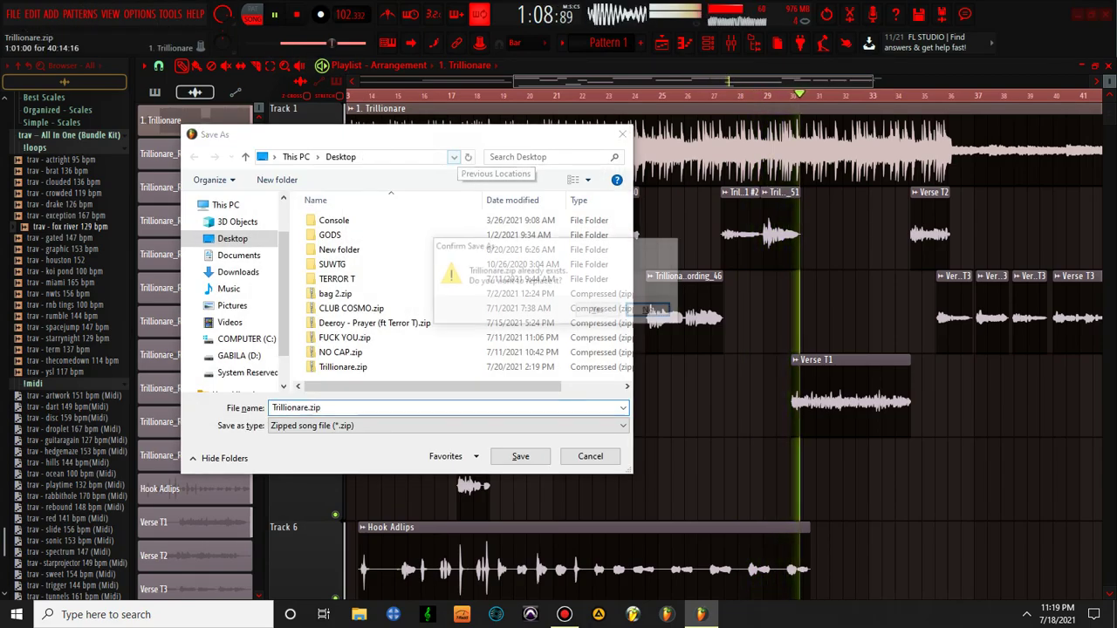
{"action": "key", "text": "Return"}
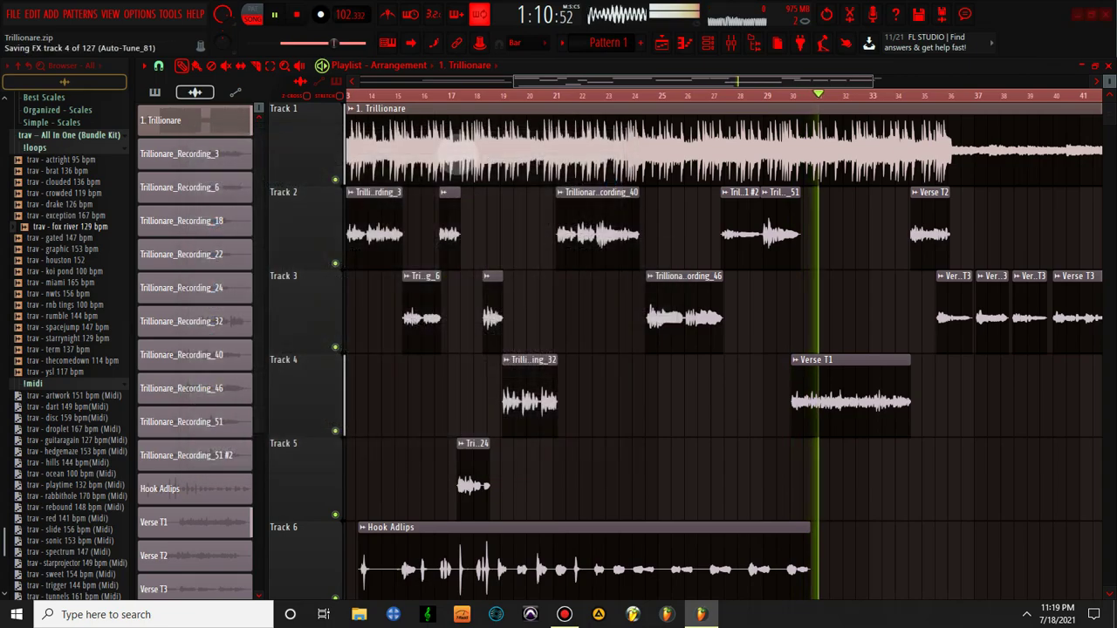